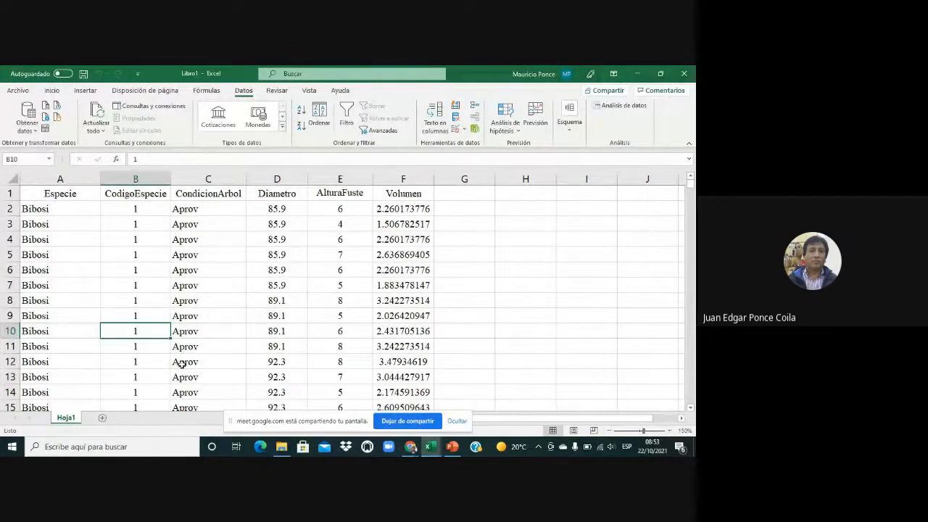
Step: Insert a new equation box in the empty area beside the Volumen column and clear its placeholder text
left_click(275, 241)
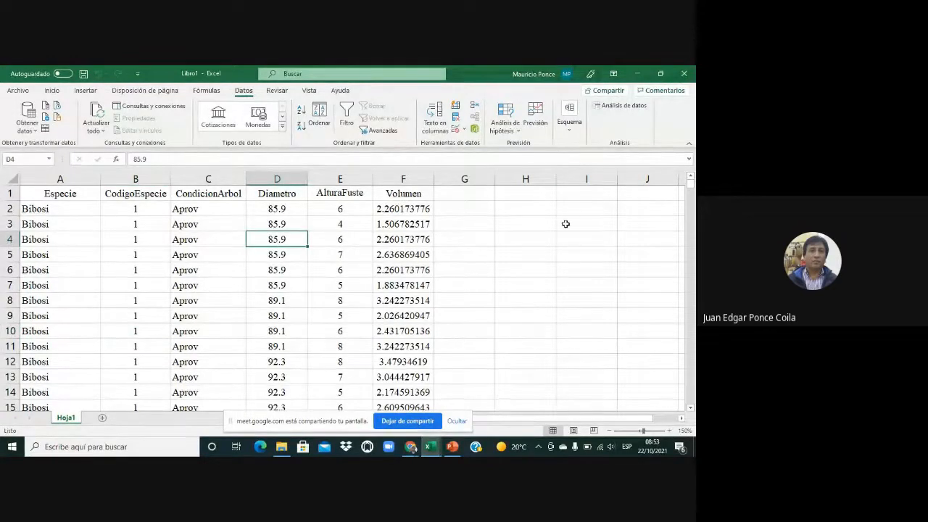
left_click_drag(608, 419, 634, 422)
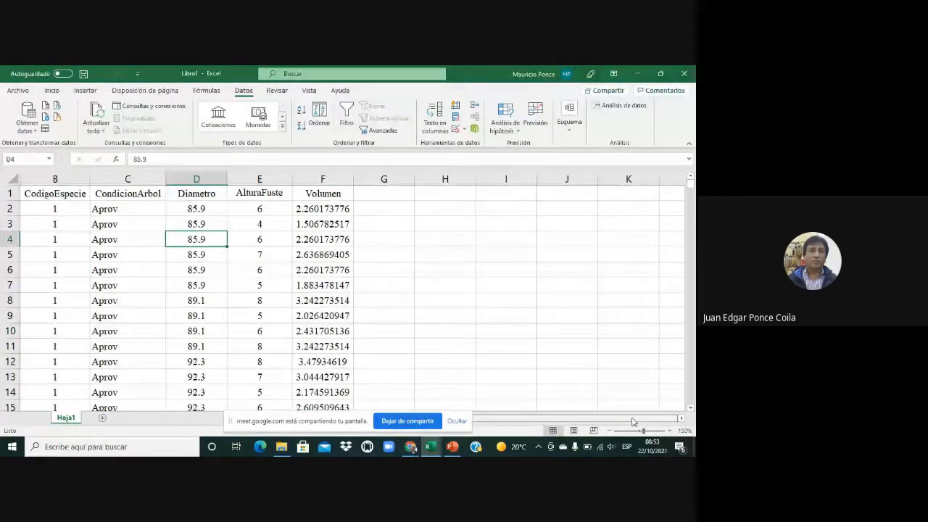
left_click(445, 212)
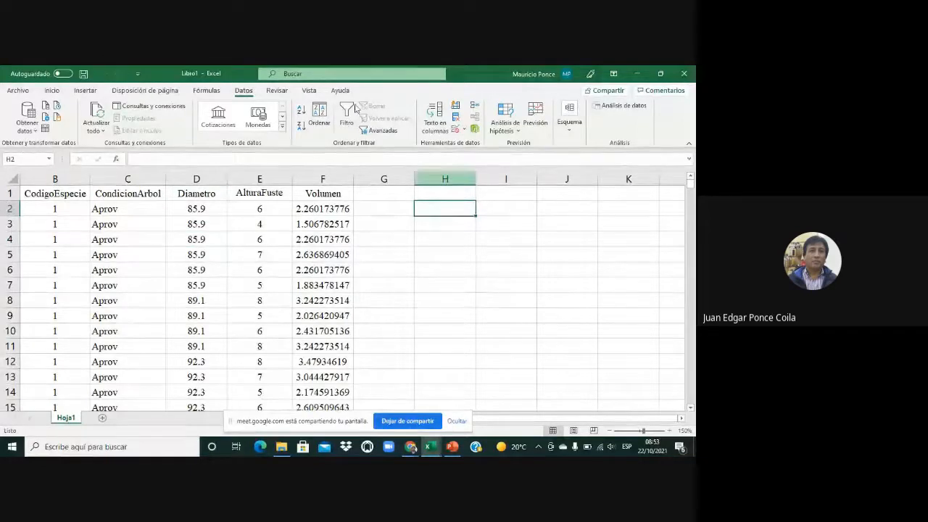
left_click(87, 91)
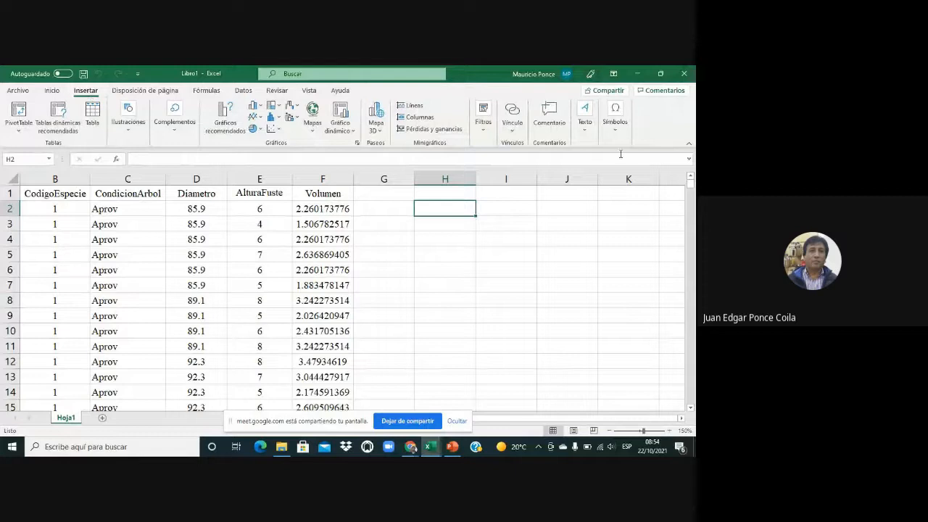
left_click(626, 132)
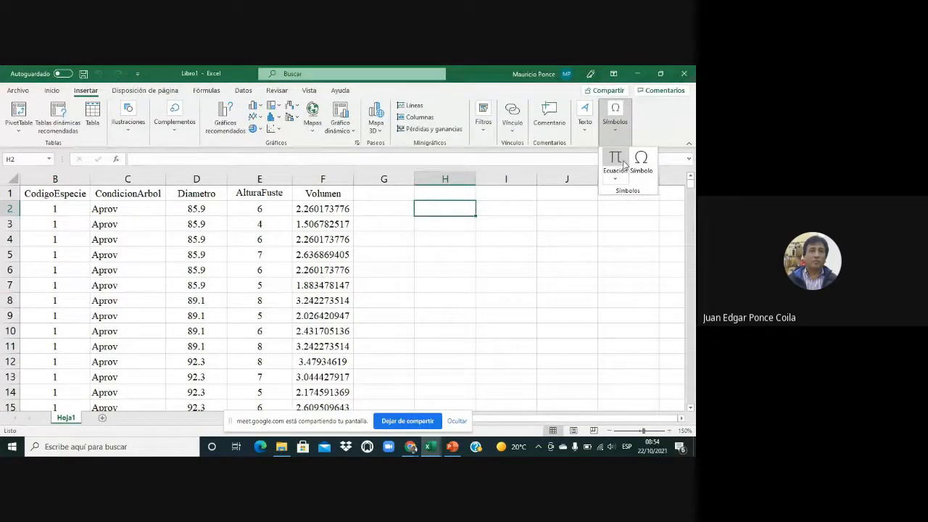
left_click(615, 161)
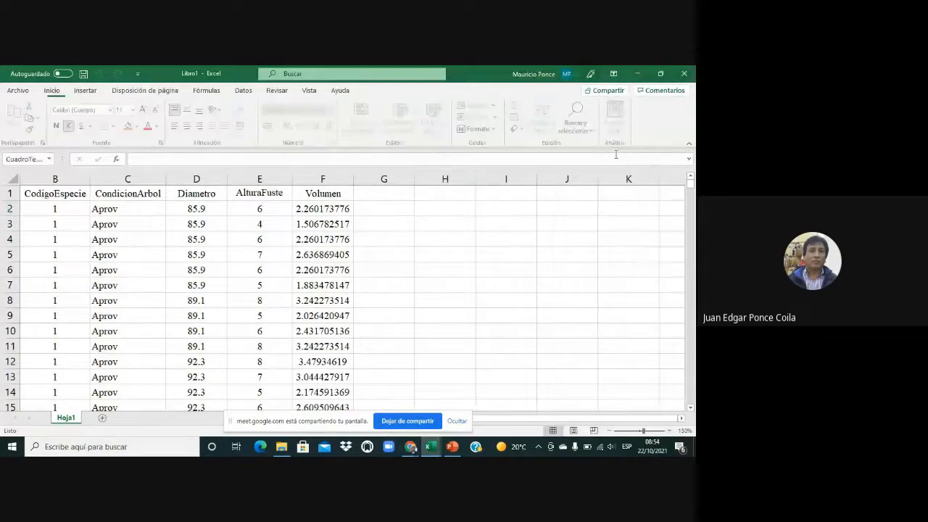
left_click_drag(412, 252, 494, 227)
left_click(487, 246)
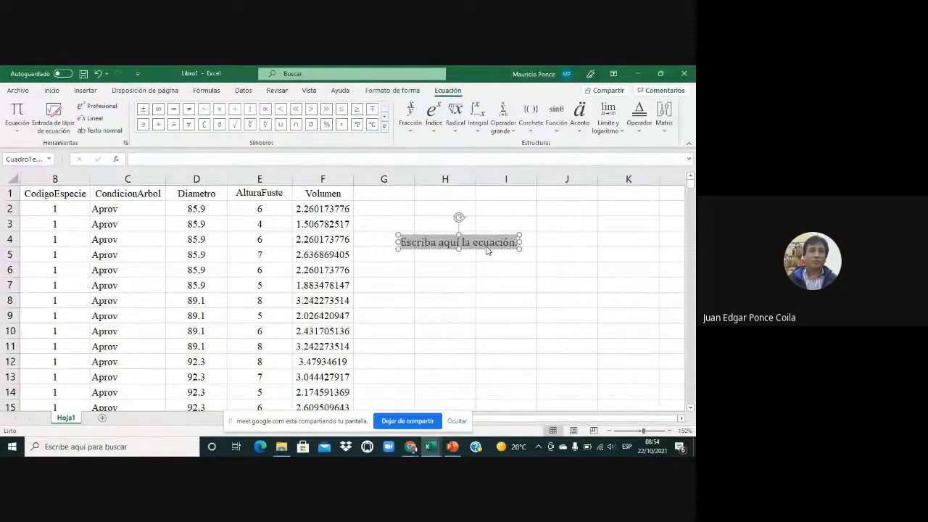
key("BackSpace")
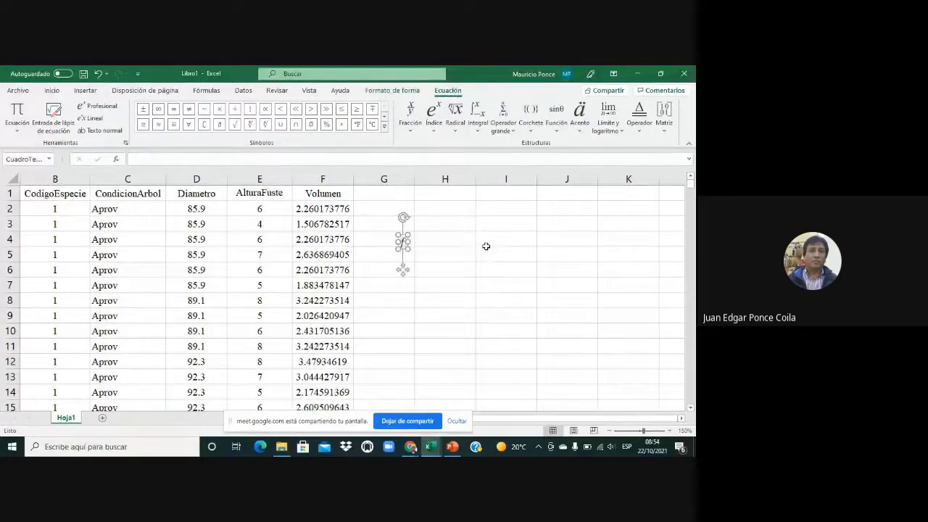
Step: Write "fabs = Es el conteo del numero de" in the equation box
type("fabs")
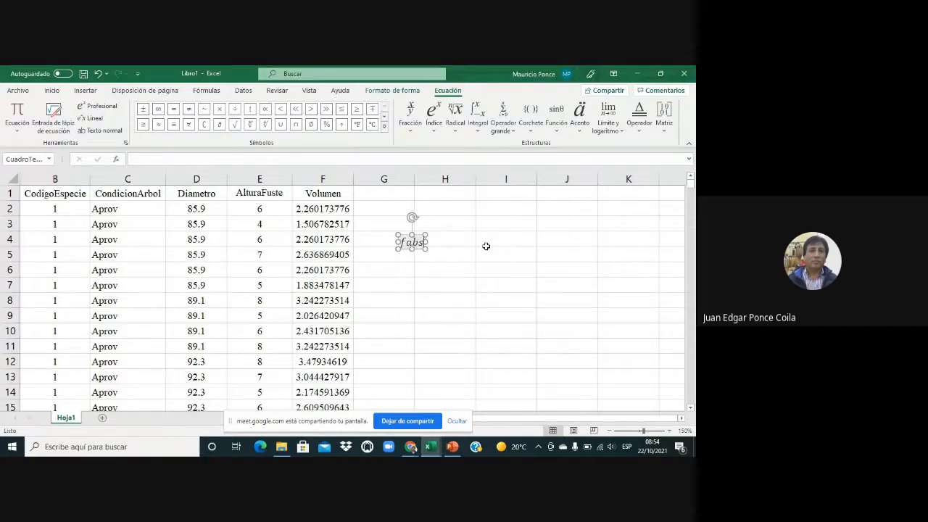
type("= ")
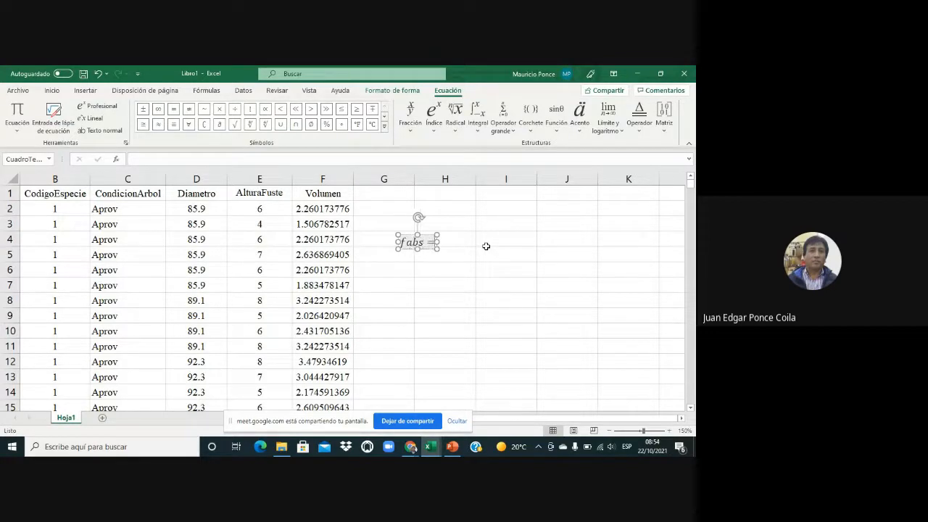
type("E")
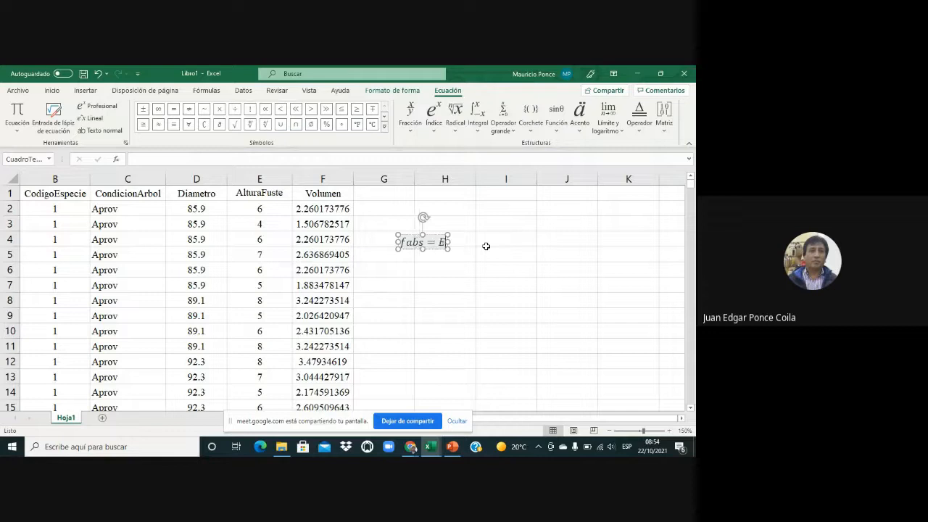
type("s el conte")
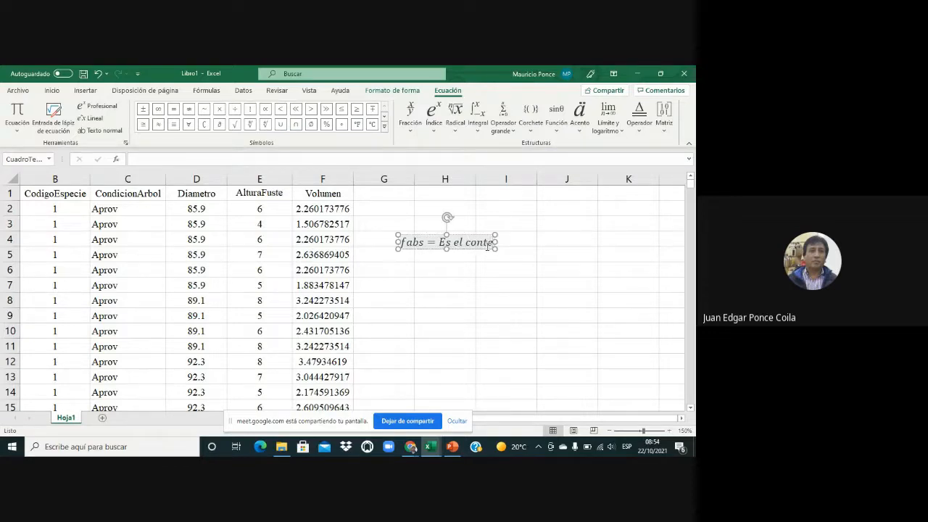
type("o")
type("el")
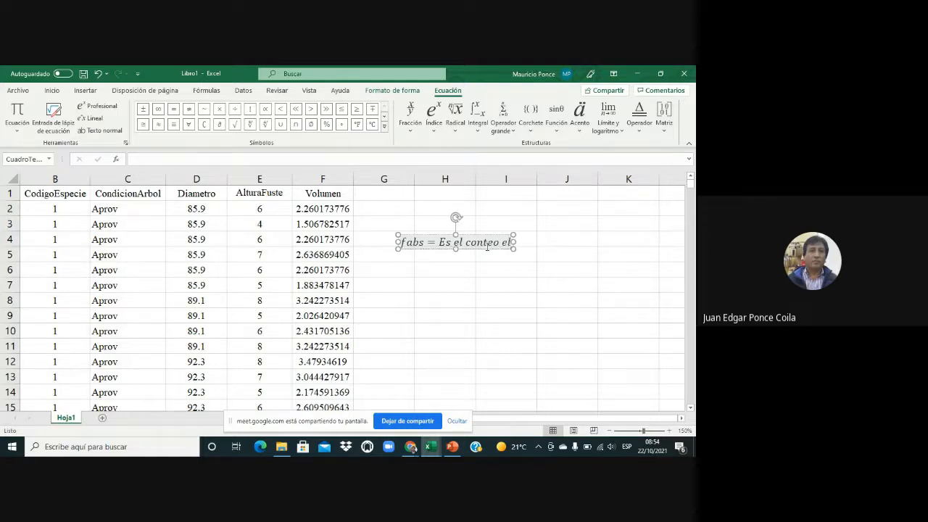
key("BackSpace")
key("BackSpace")
key("BackSpace")
type("del numer")
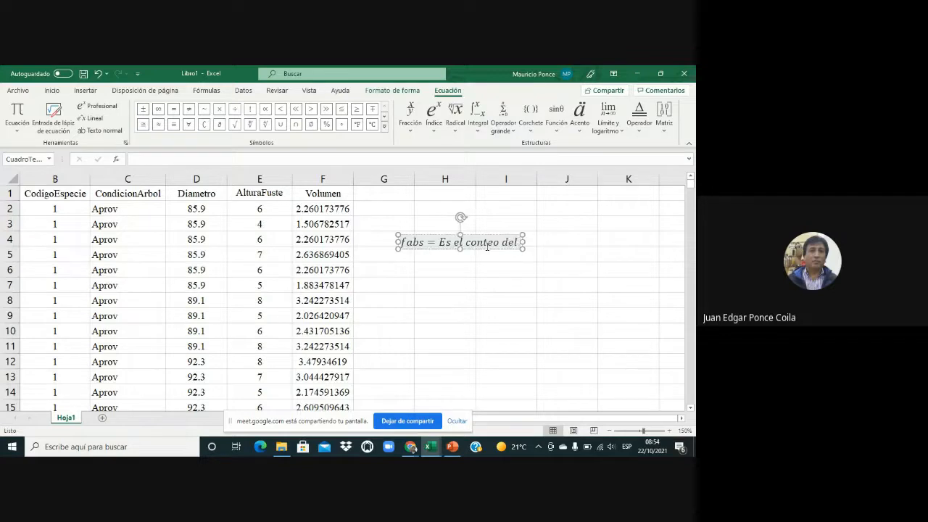
type("o de")
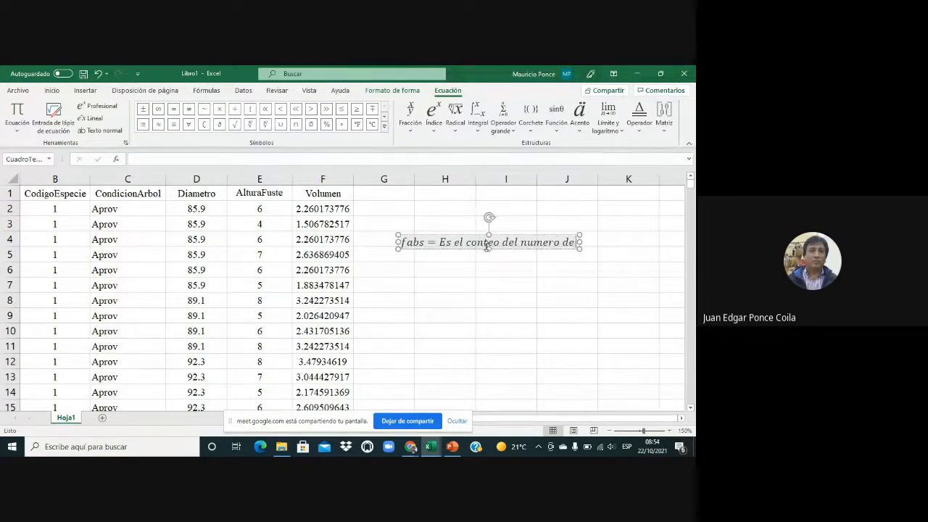
Step: Extend the equation text with "elementos que corresponde" and move the box so it starts at column G
type(" elemento")
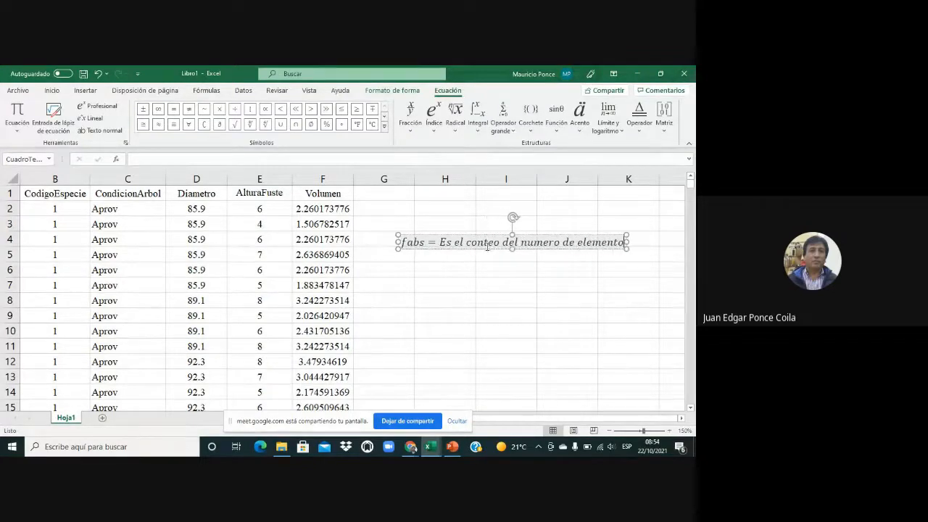
type("s qu")
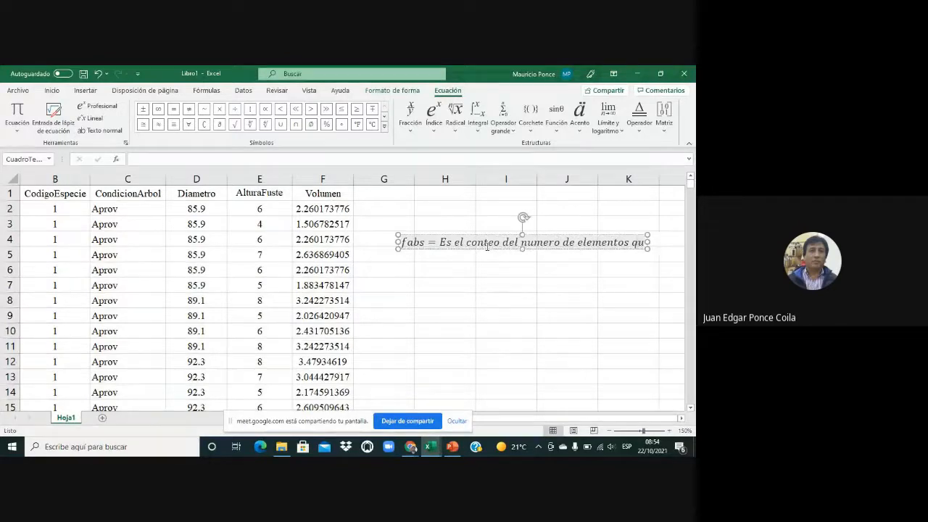
type("e c")
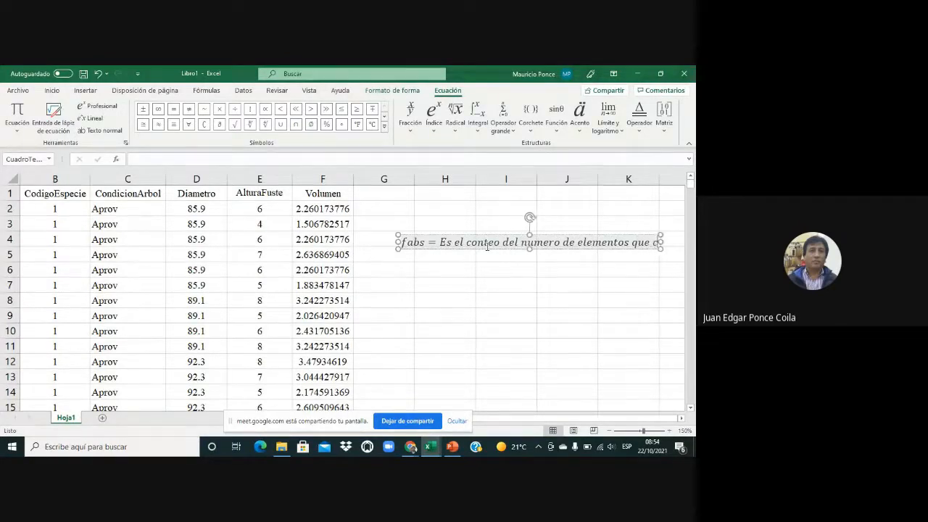
type("orresponde")
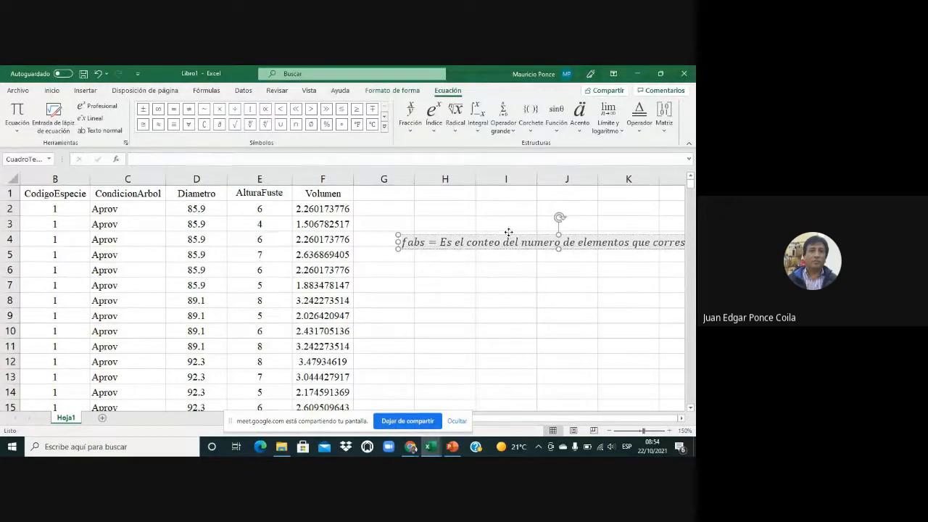
left_click_drag(510, 237, 464, 234)
left_click(644, 242)
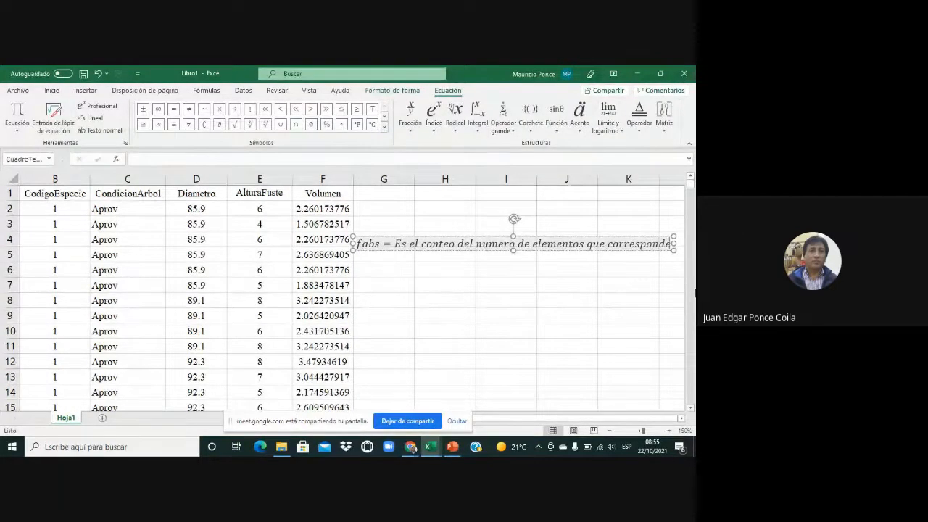
Step: Change the last word of the equation text to "corresponden"
key("Escape")
type("n")
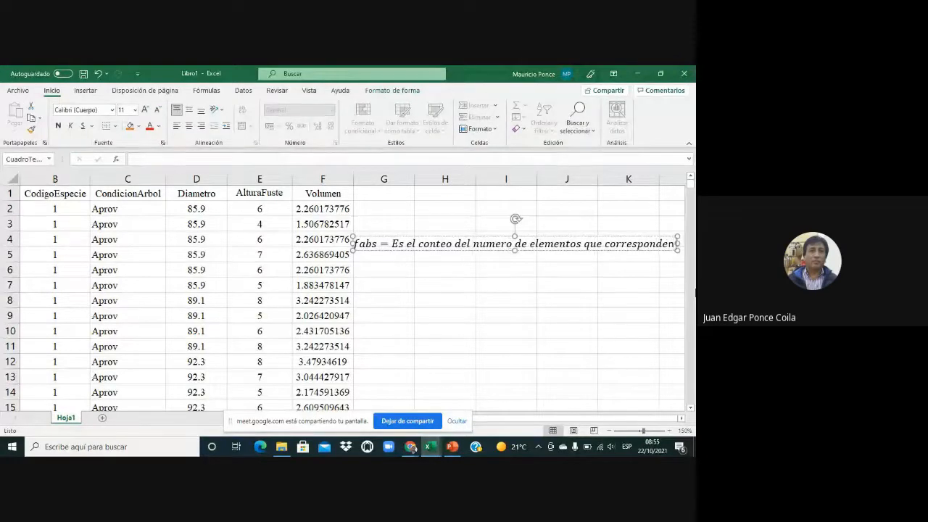
key("ctrl+z")
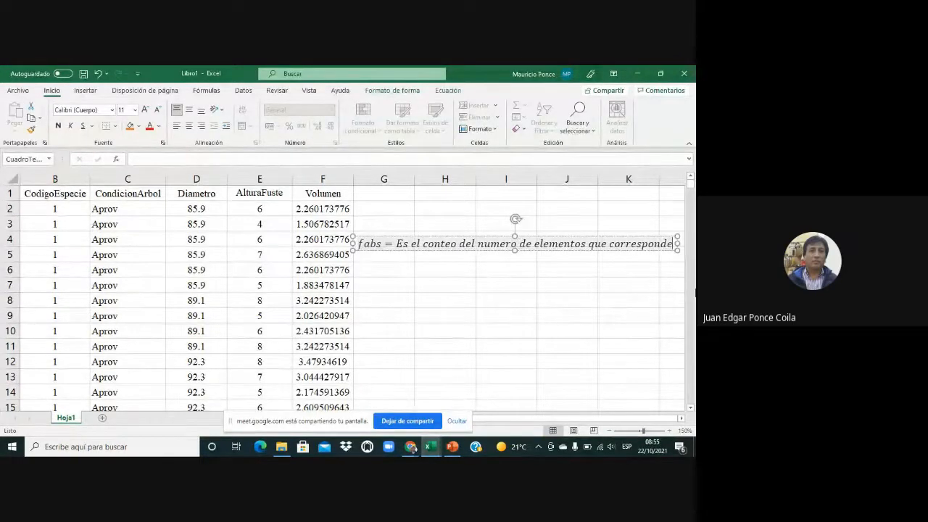
key("Left")
type("n")
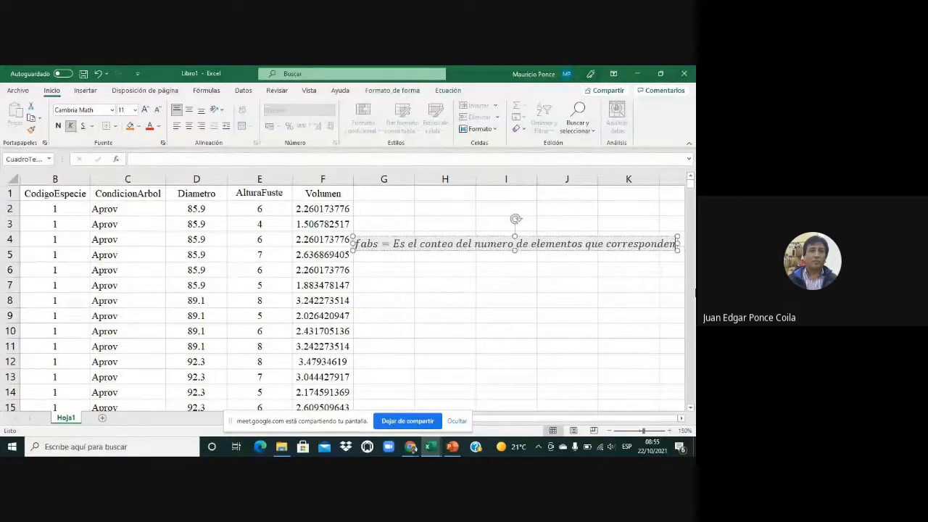
key("Escape")
type("a")
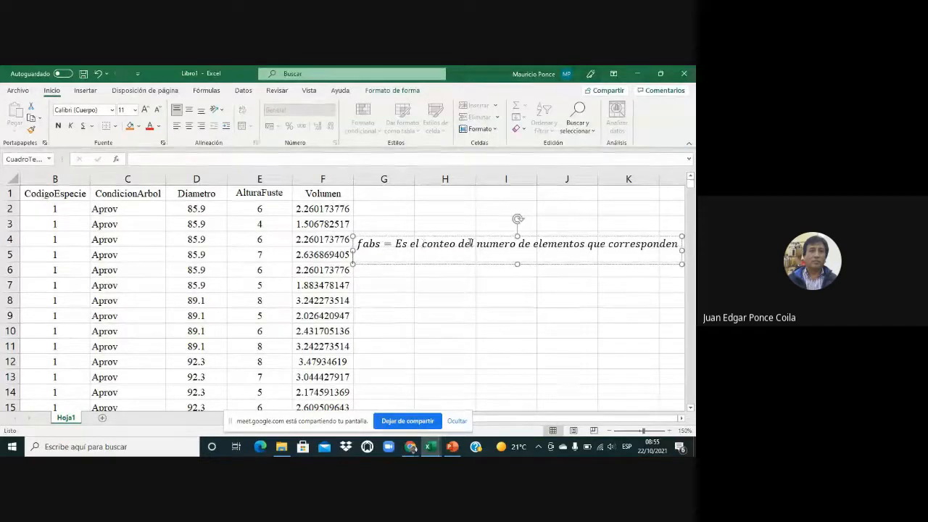
Step: Replace "que corresponden" at the end of the equation text with "de cada clase"
left_click(589, 244)
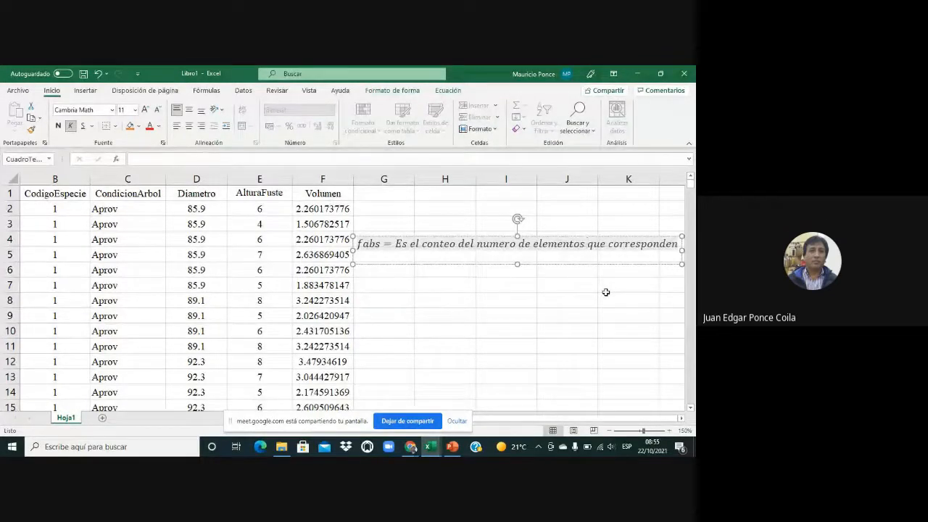
type("de cada")
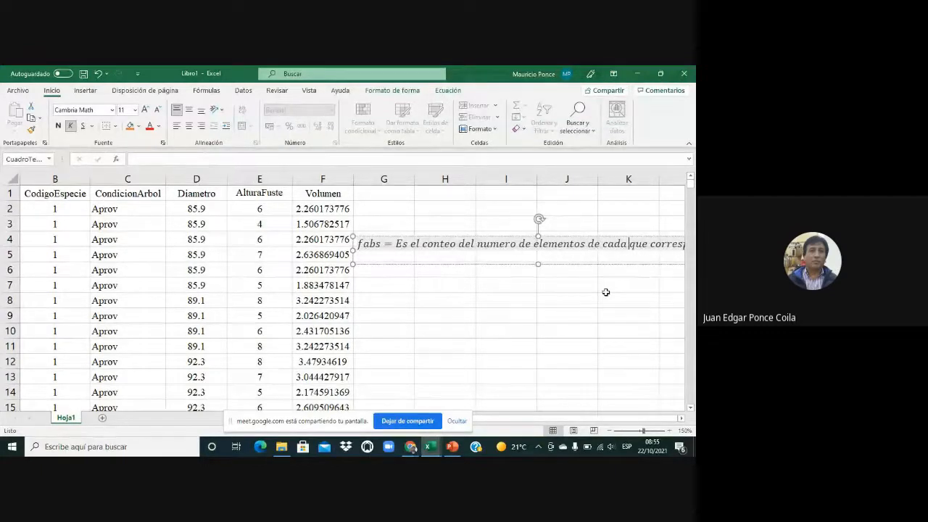
type(" clase")
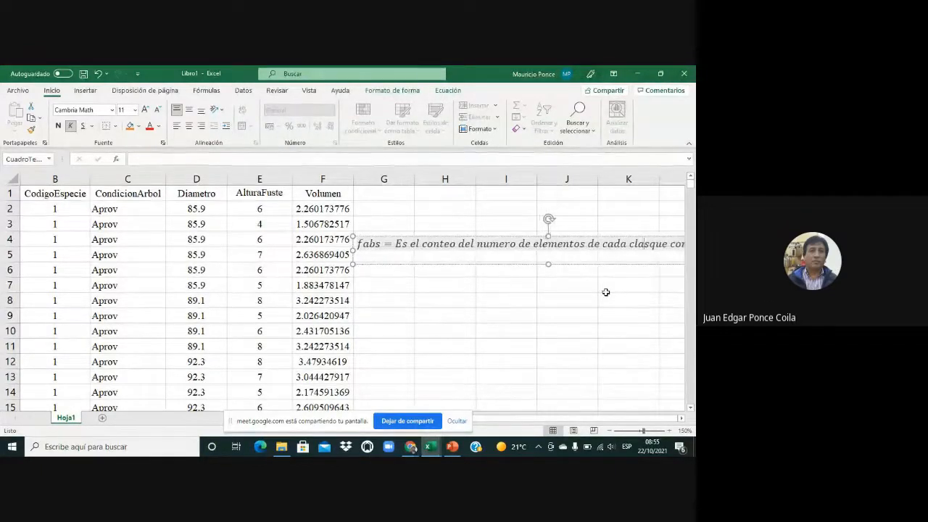
key("Delete")
key("Delete")
key("Delete")
key("Delete")
key("Delete")
key("Delete")
key("Delete")
key("Delete")
key("Delete")
key("Delete")
key("Delete")
key("Delete")
key("Delete")
key("Delete")
key("Delete")
key("Delete")
key("Delete")
key("Delete")
key("Delete")
key("Delete")
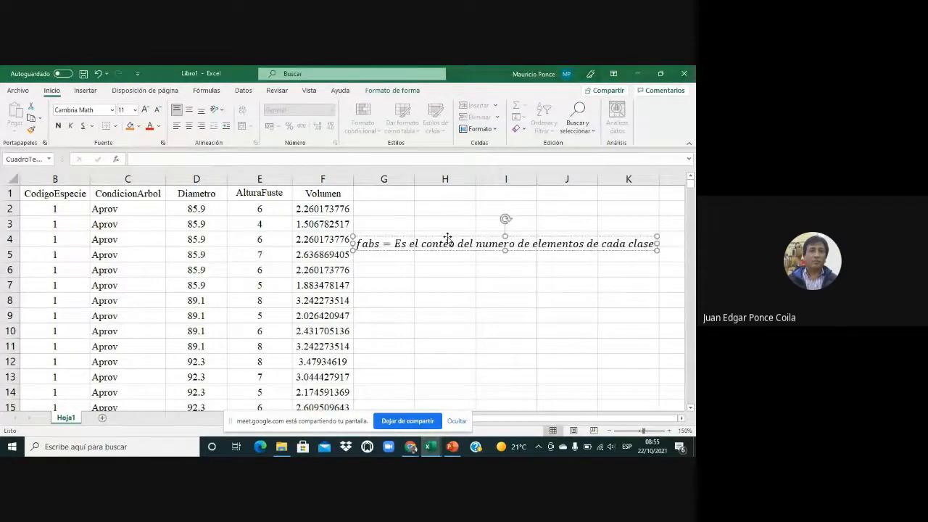
Step: Move the equation box up to row 2 and give it a light orange fill
left_click_drag(450, 236, 459, 202)
right_click(464, 203)
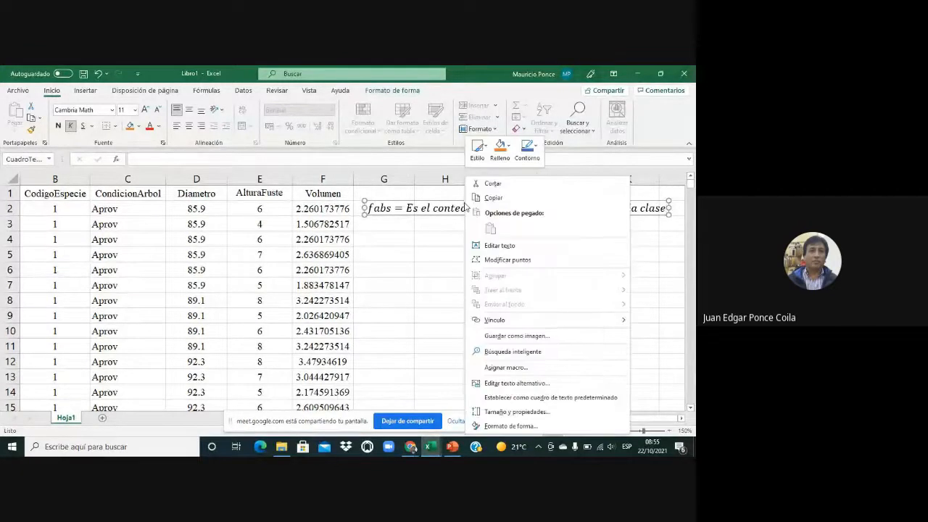
left_click(505, 159)
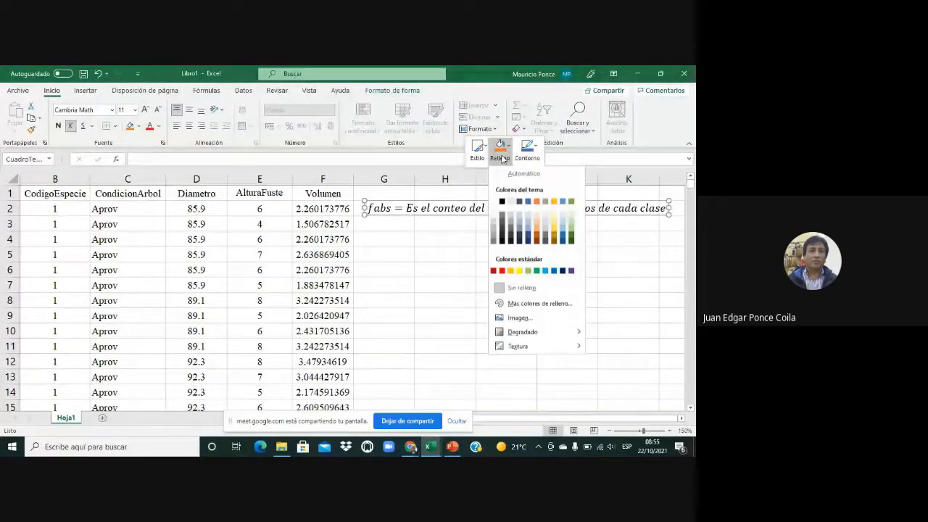
left_click(538, 222)
left_click(521, 268)
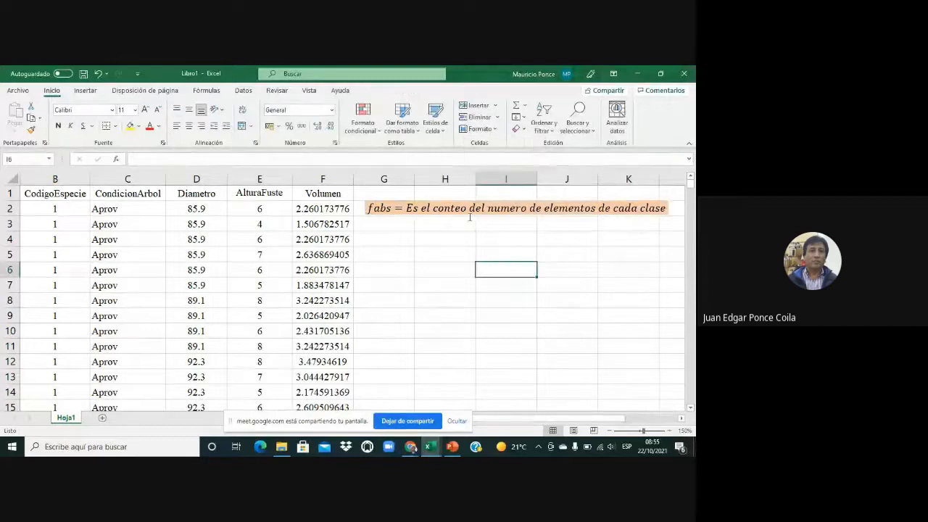
left_click(454, 200)
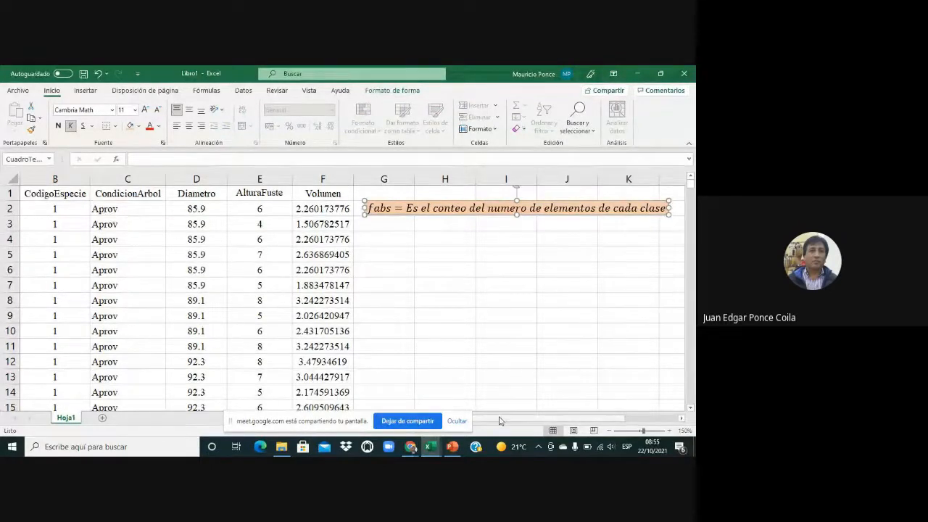
scroll(504, 425, "left", 1)
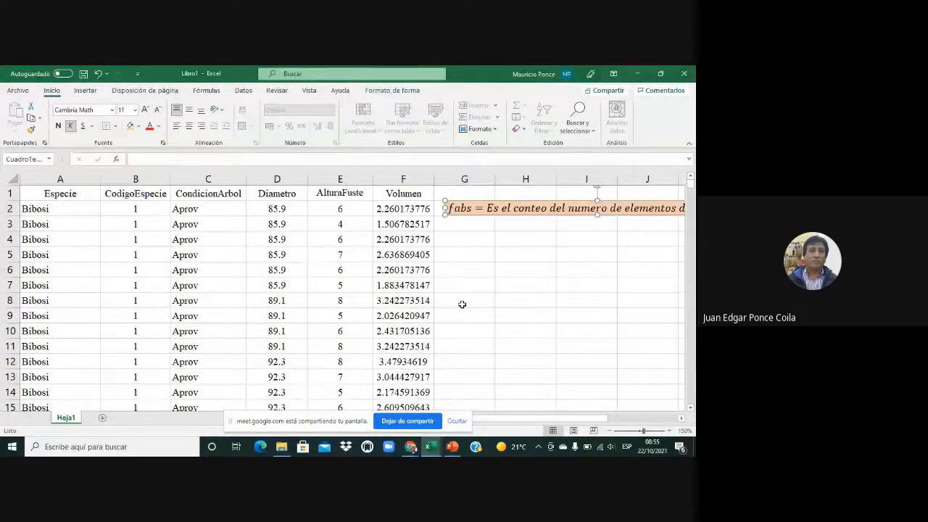
left_click(481, 239)
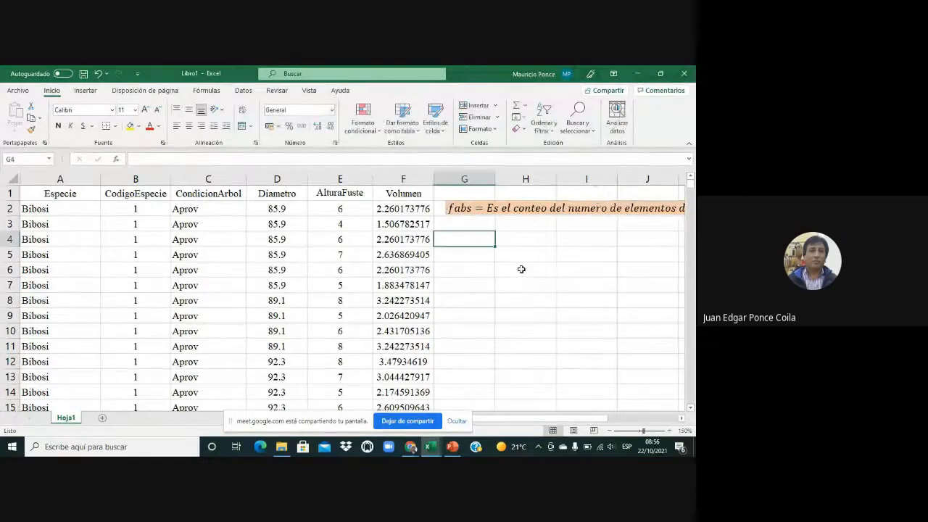
left_click(490, 229)
left_click(529, 234)
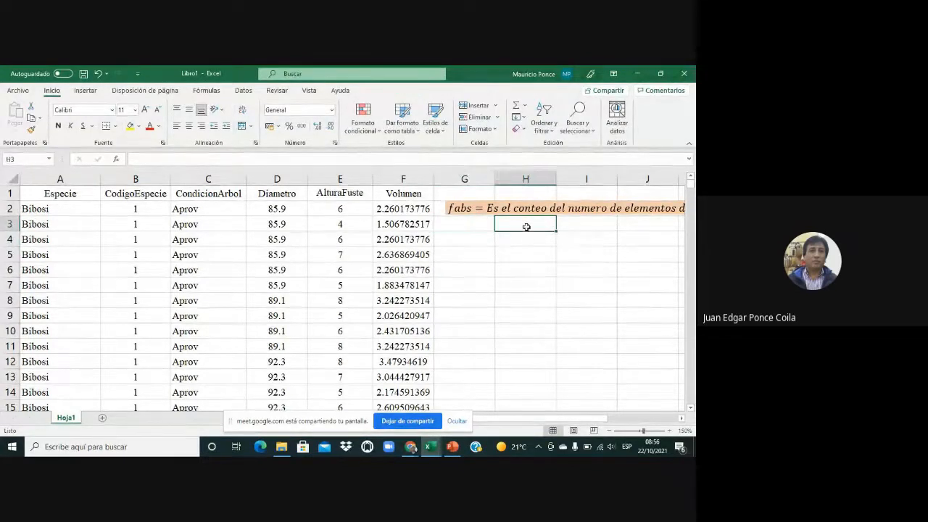
Step: Insert a new equation box and place it beside the table, starting at column G in row 6
left_click(474, 238)
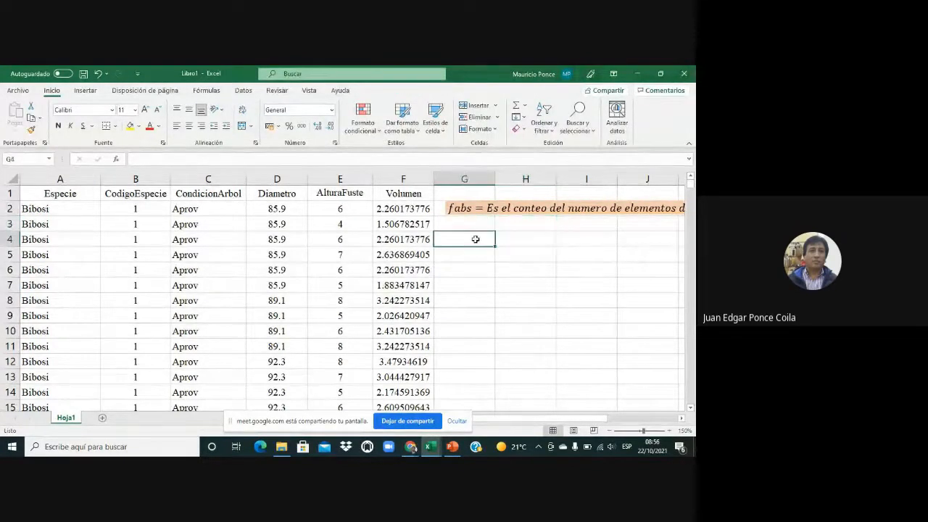
left_click(84, 92)
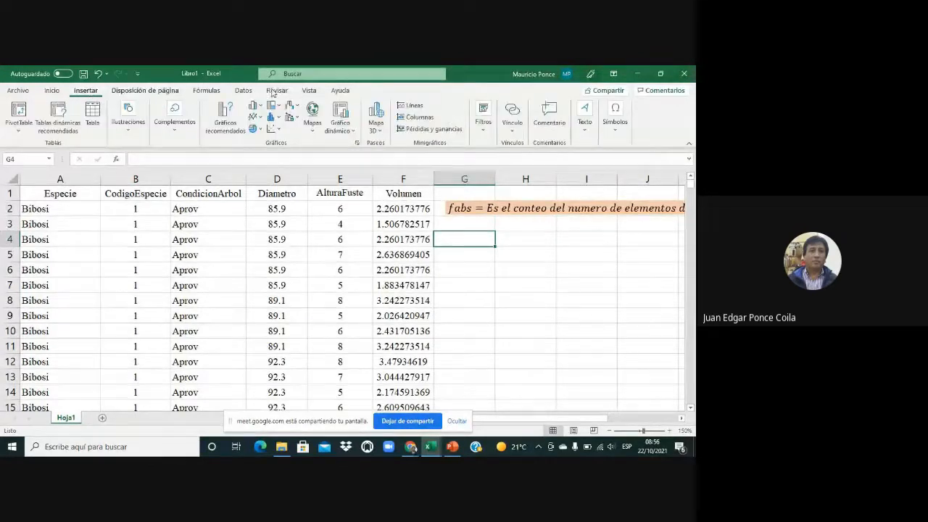
left_click(615, 115)
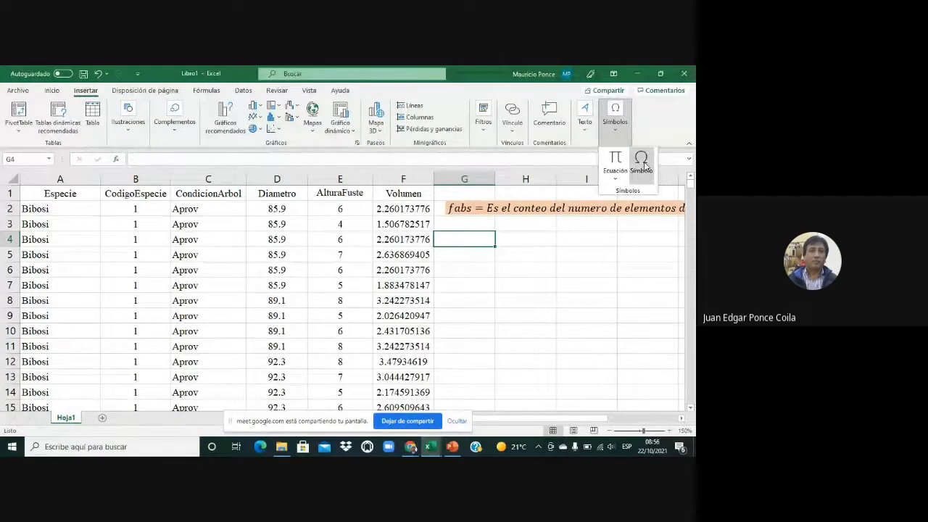
left_click(615, 159)
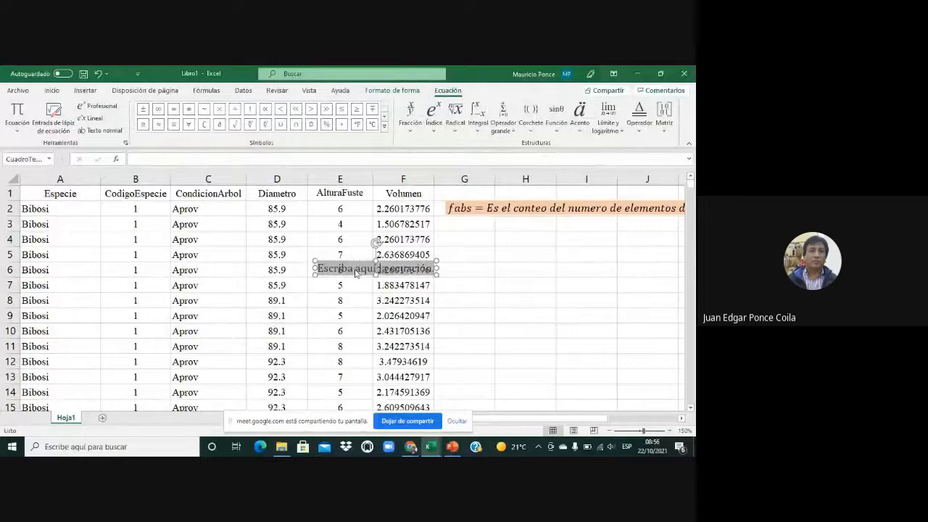
left_click_drag(357, 261, 482, 261)
left_click(478, 267)
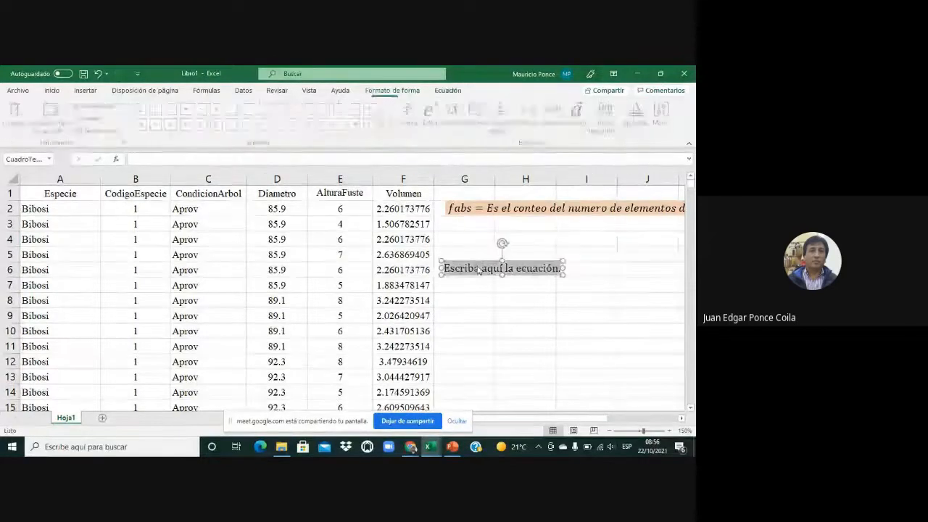
Step: Enter "Cuantos arboles pertenecen a Bibosi?" as the text of the new equation box
type("Cuan")
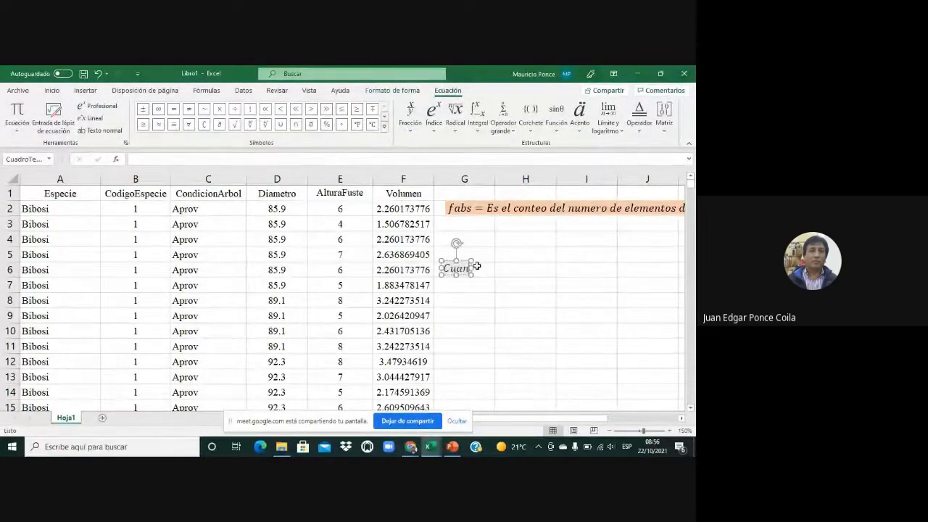
type("tos arb")
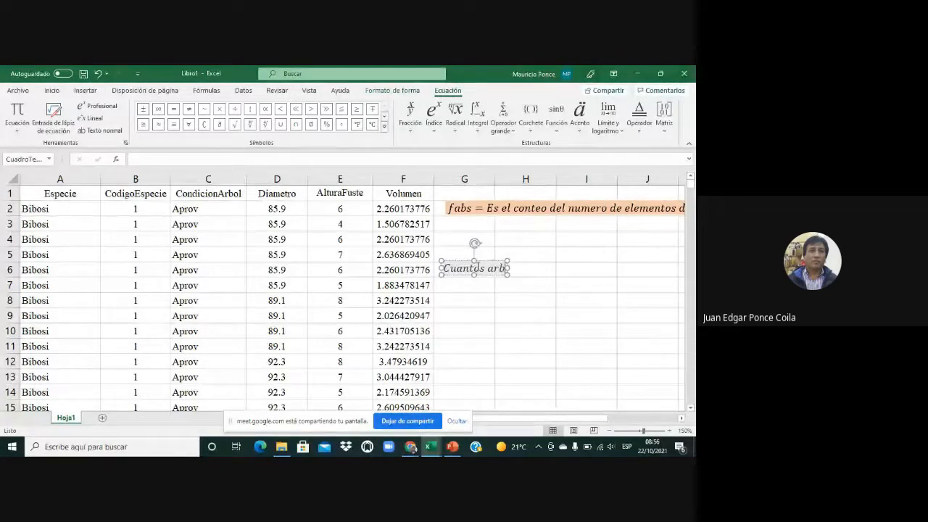
type("oles pert")
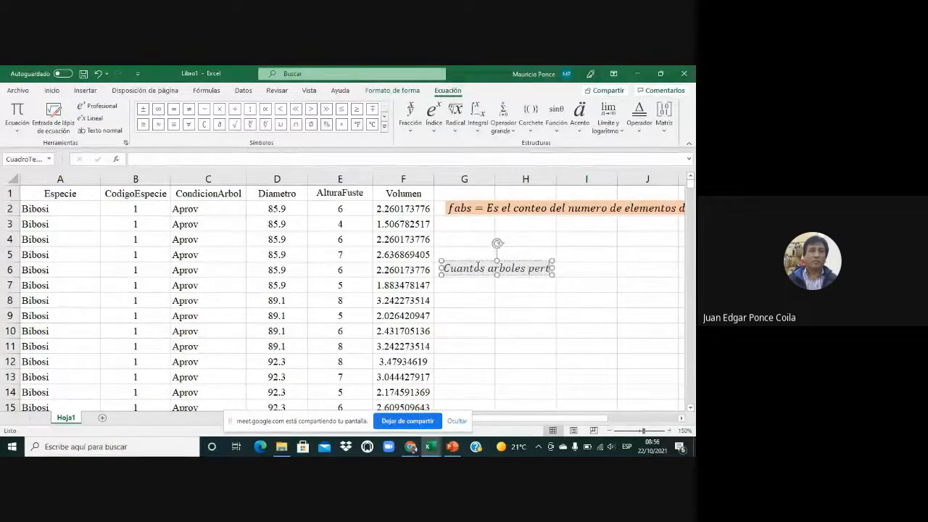
type("enec")
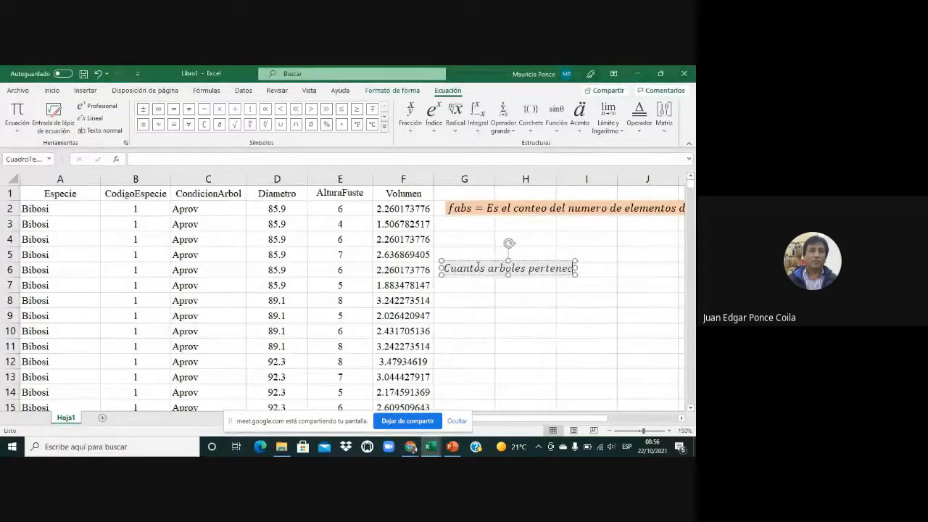
type("en a Bibosi")
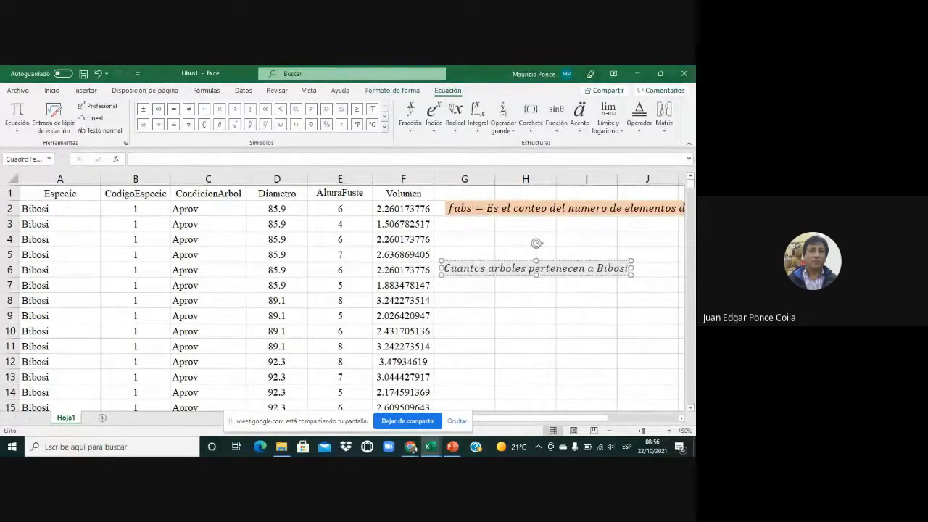
type("?")
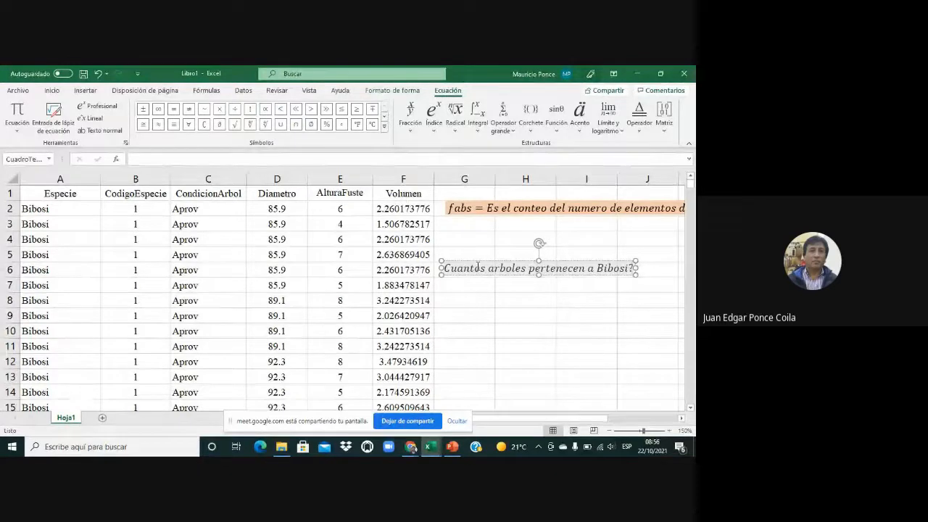
Step: Give the Bibosi question box the lightest orange theme fill and move it directly below the fabs definition
right_click(487, 263)
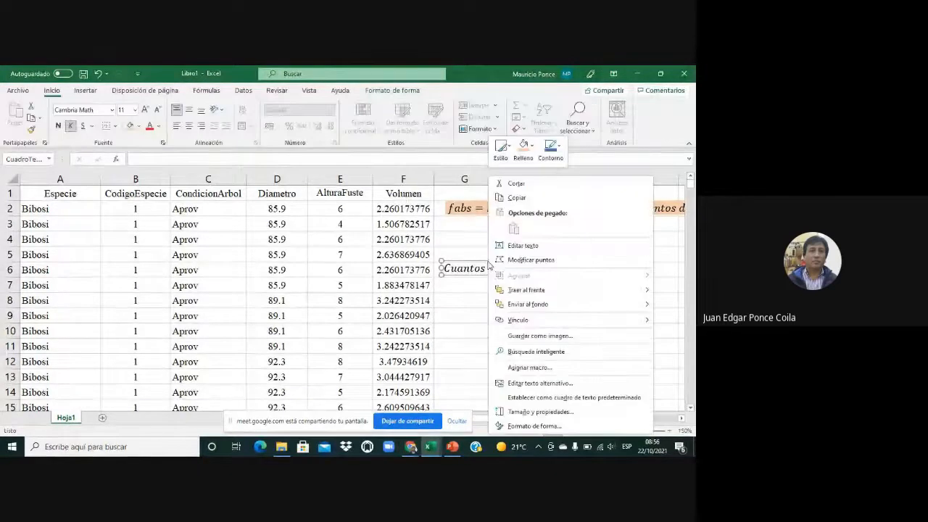
left_click(527, 151)
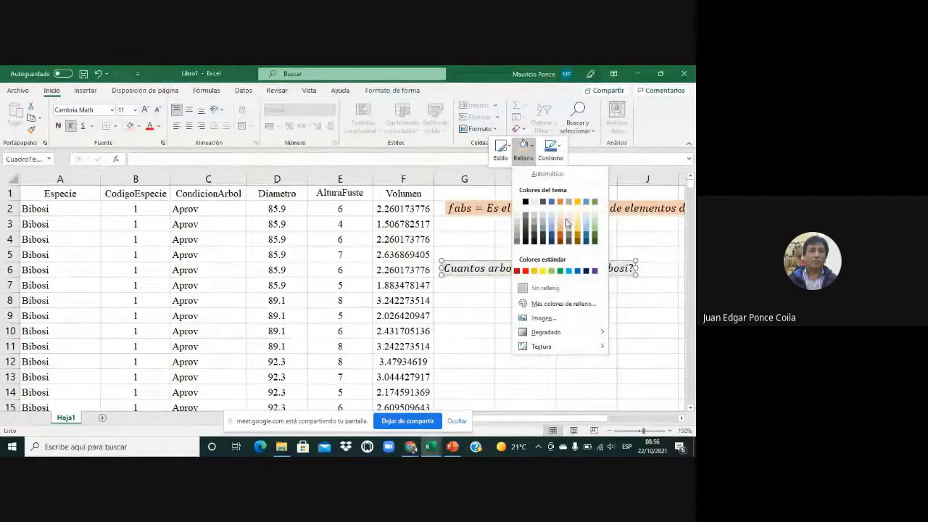
left_click(559, 217)
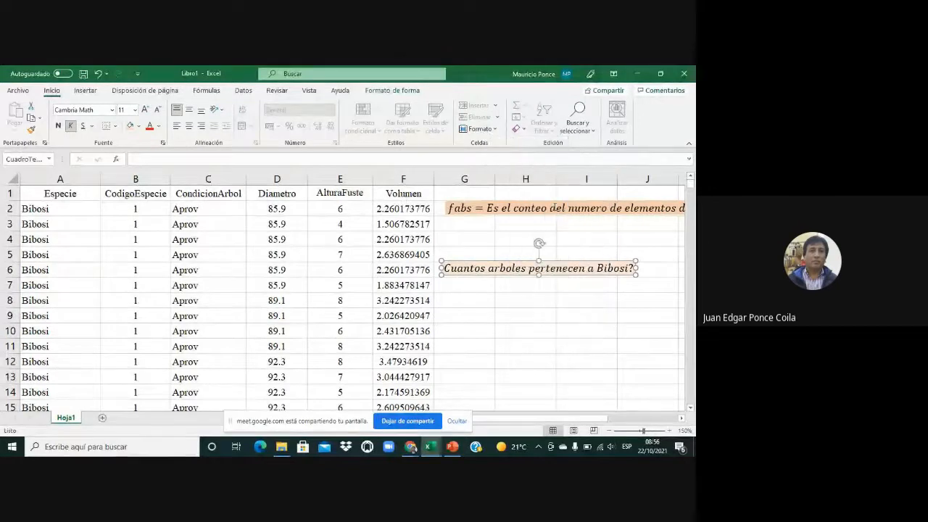
left_click(519, 265)
left_click_drag(519, 266, 526, 224)
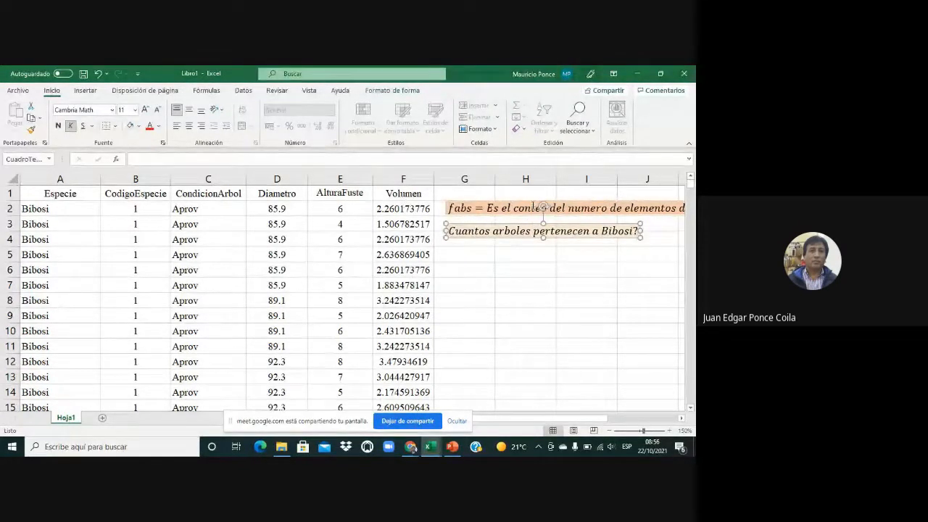
Step: Change the fill of the fabs definition box to the same lightest orange as the question box
left_click(532, 203)
right_click(532, 204)
left_click(489, 149)
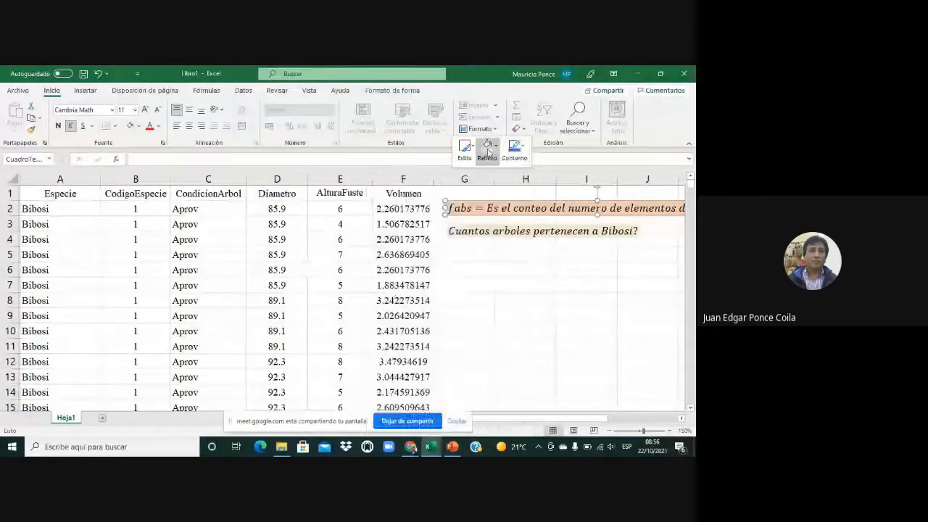
left_click(574, 288)
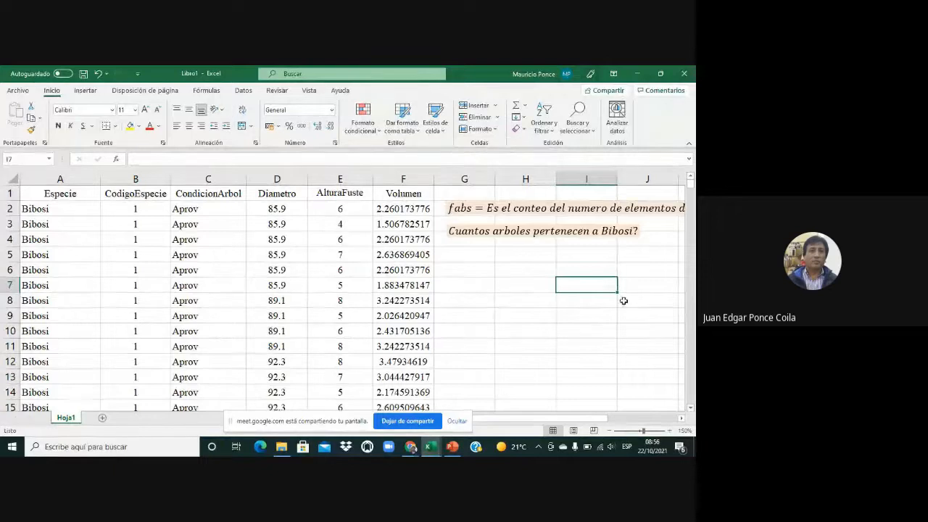
left_click(488, 254)
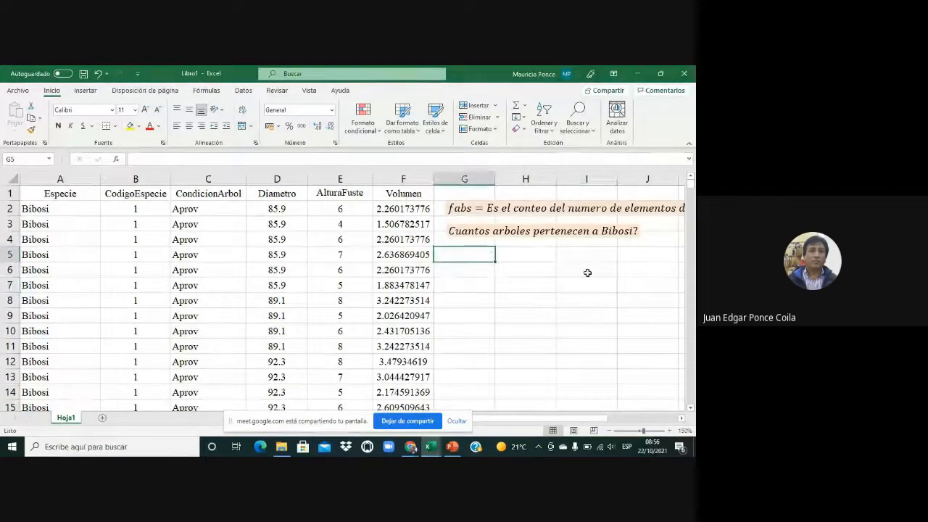
left_click(540, 258)
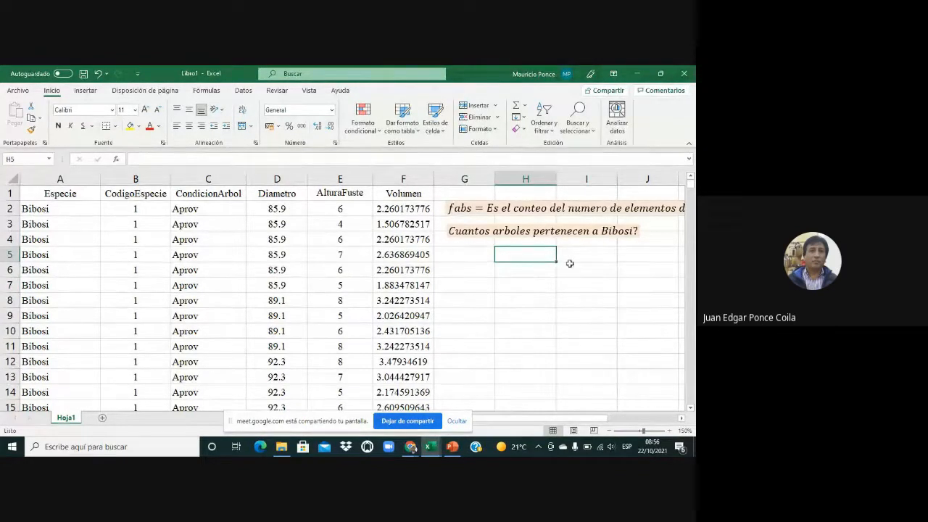
left_click(85, 90)
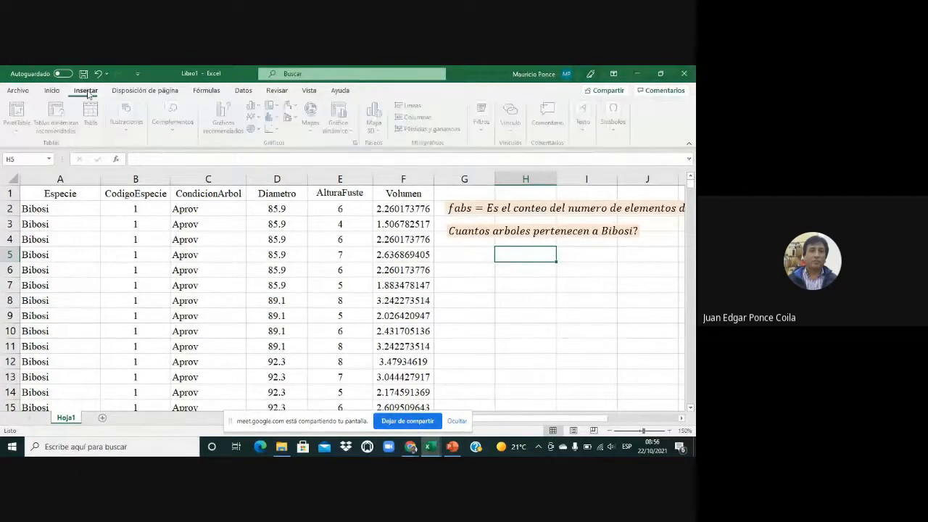
left_click(622, 122)
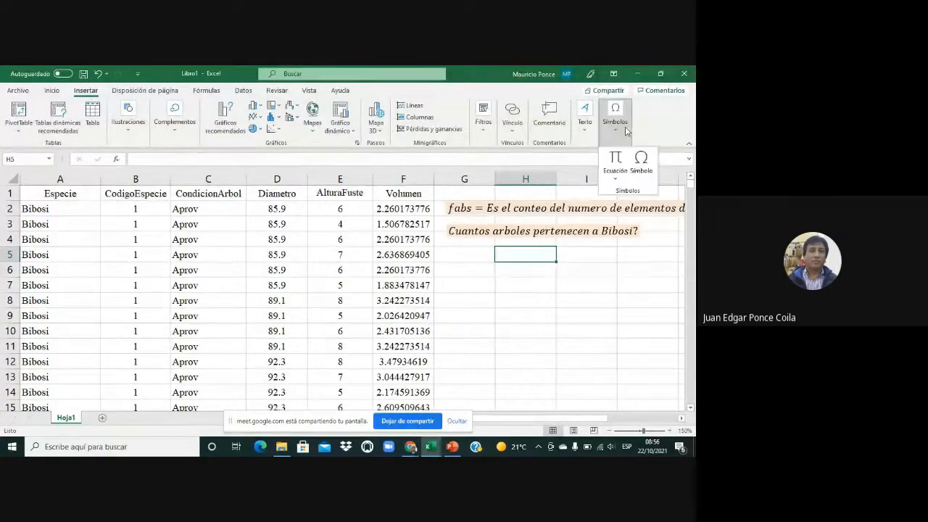
left_click(649, 161)
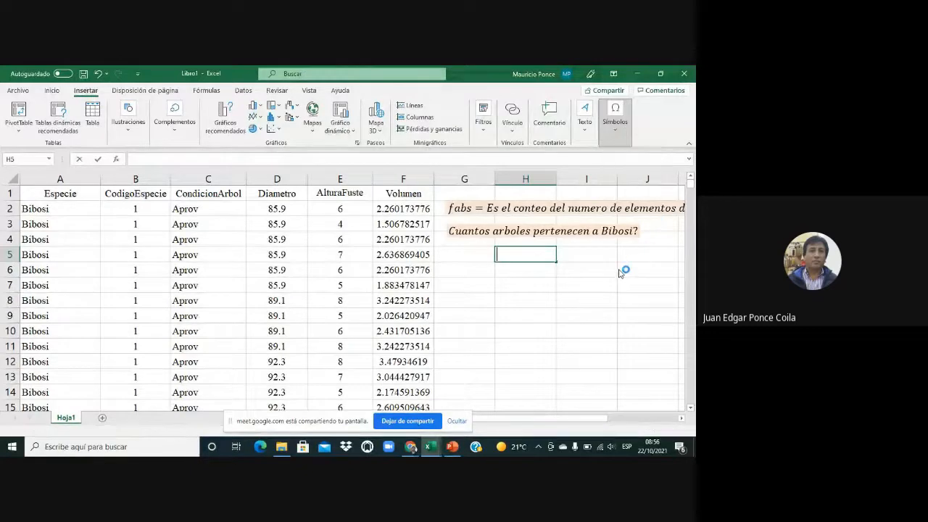
left_click(576, 225)
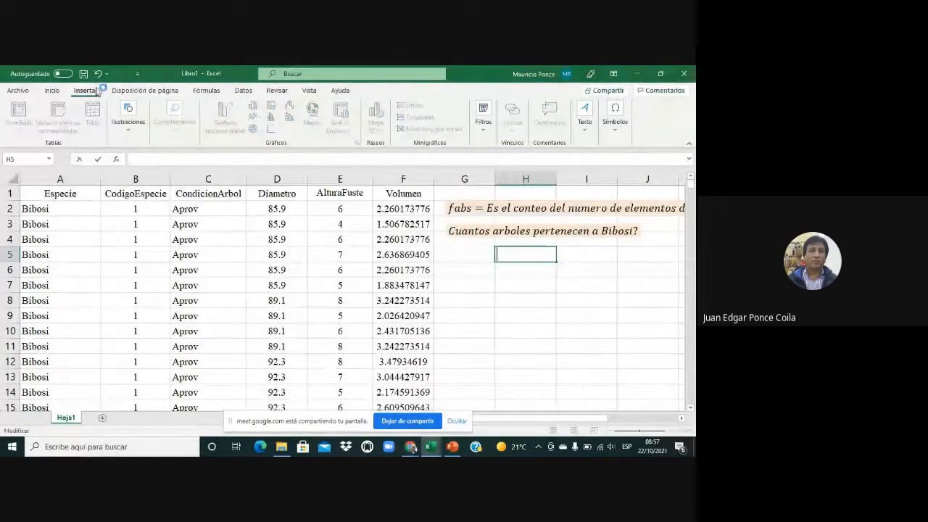
left_click(546, 285)
Step: Insert another equation box below the Bibosi question, at column G in row 5, reading "n = 2106 arboles"
left_click(466, 285)
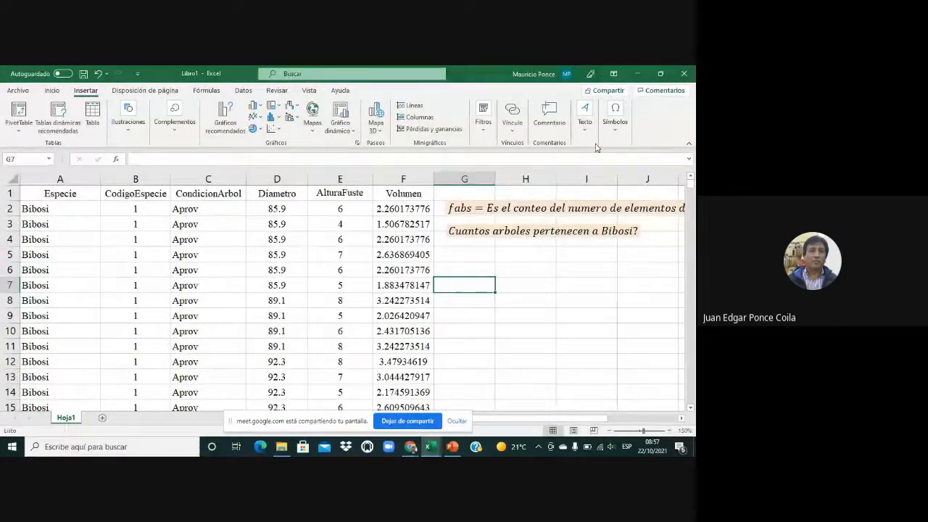
left_click(615, 121)
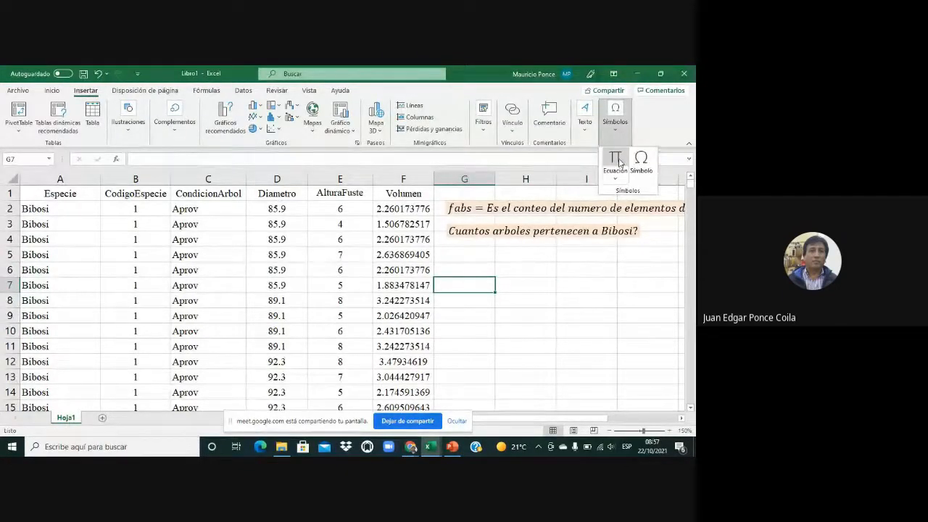
left_click(615, 160)
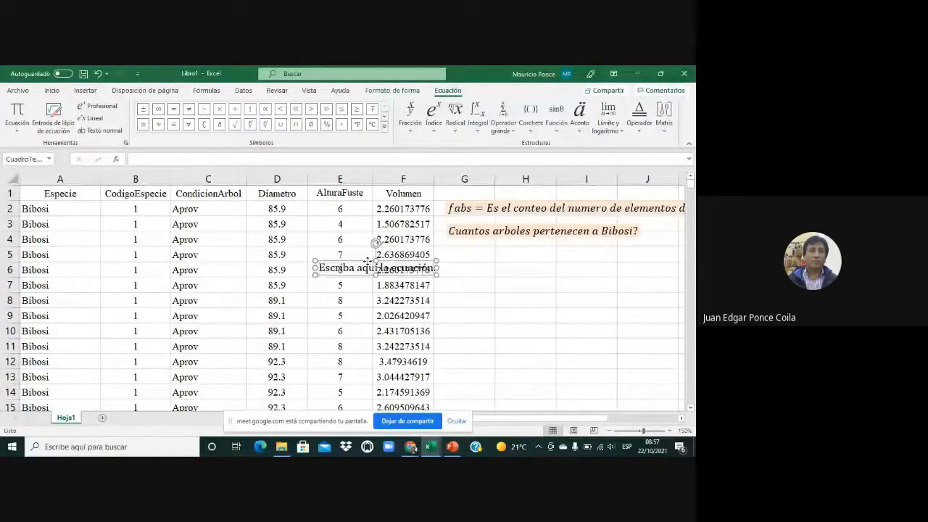
left_click_drag(363, 268, 498, 254)
left_click(485, 252)
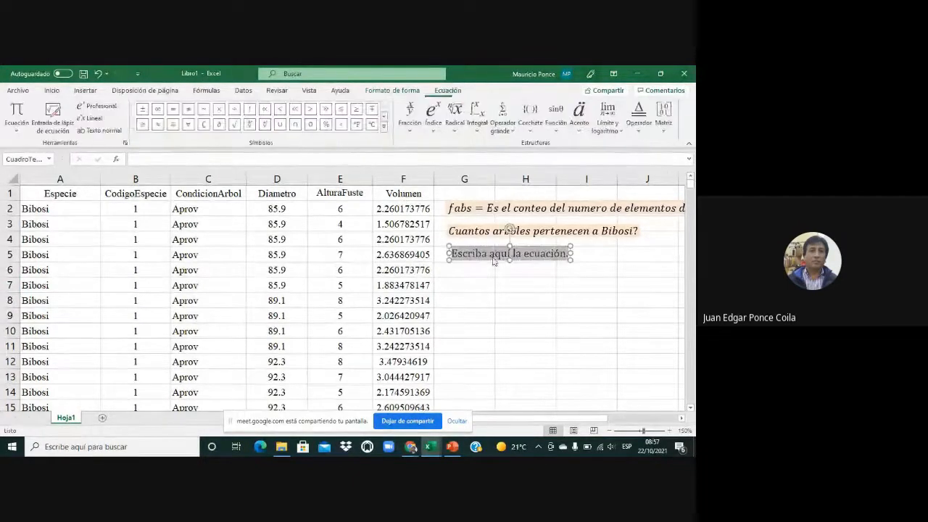
type("n ")
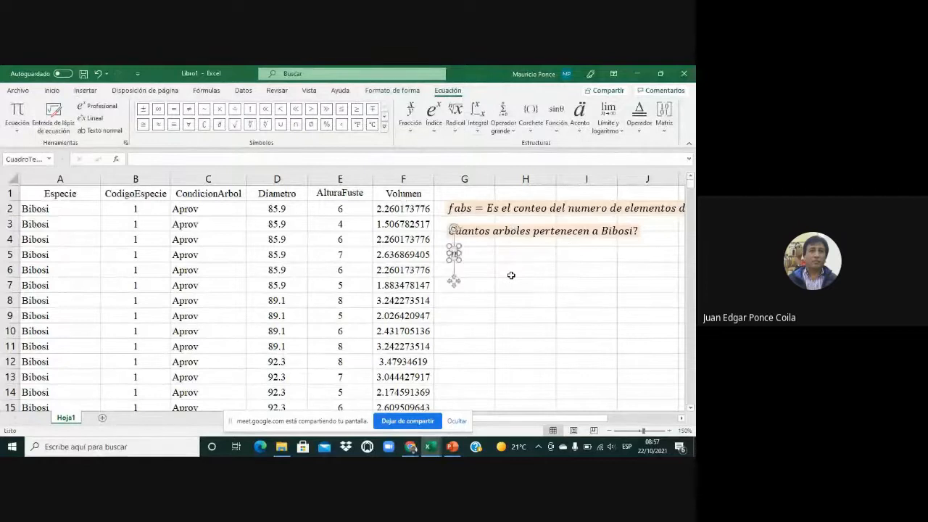
type("= 2106")
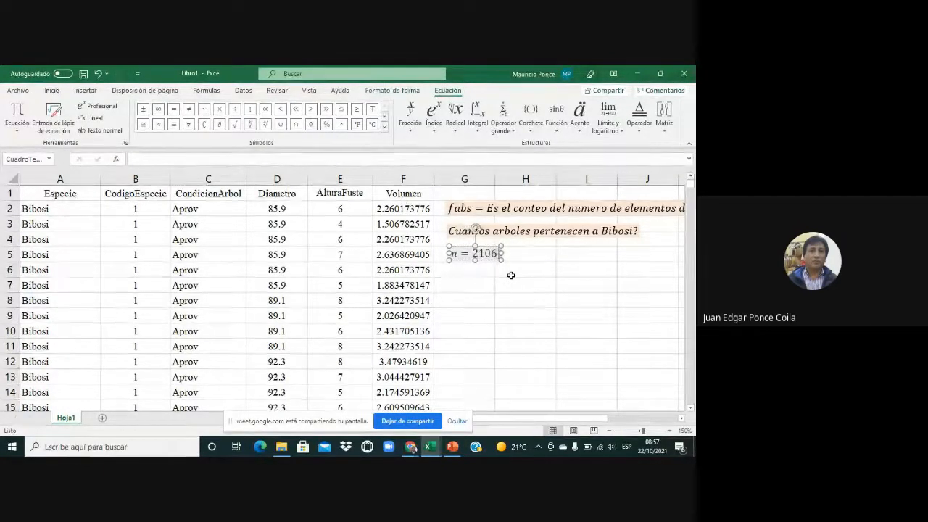
type(" arboles")
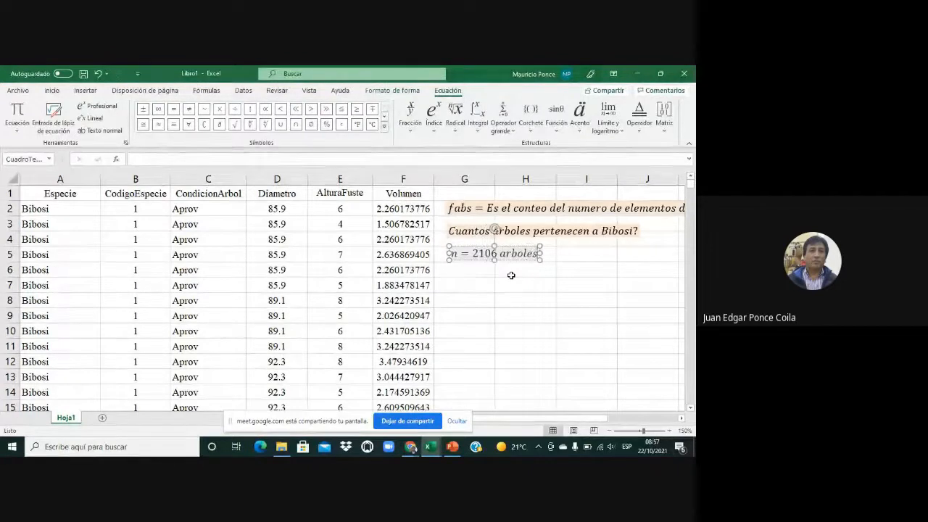
Step: Fill the "n = 2106 arboles" box with the lightest orange theme colour
right_click(519, 249)
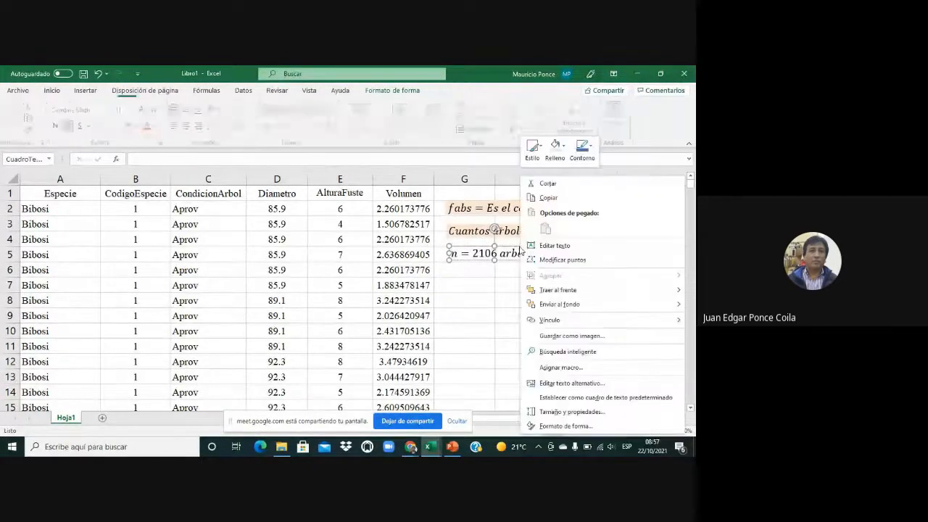
left_click(556, 156)
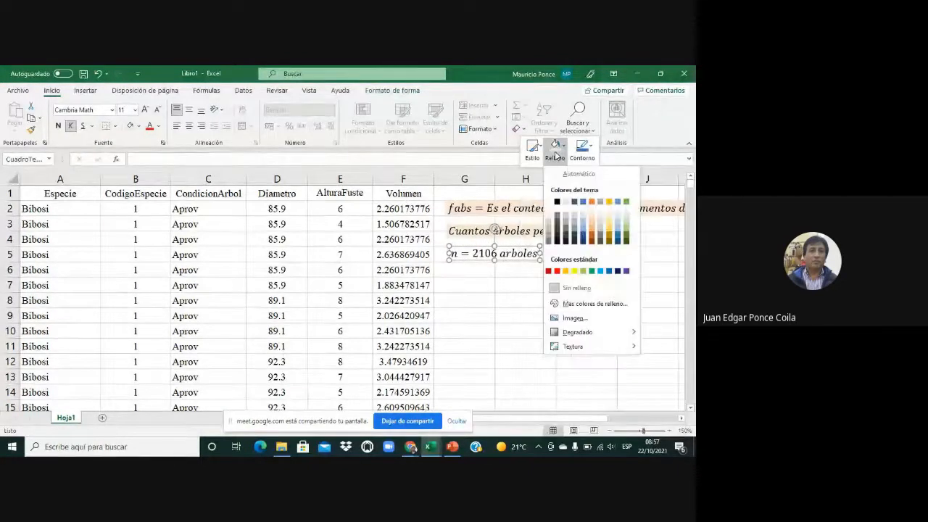
left_click(593, 214)
left_click(551, 280)
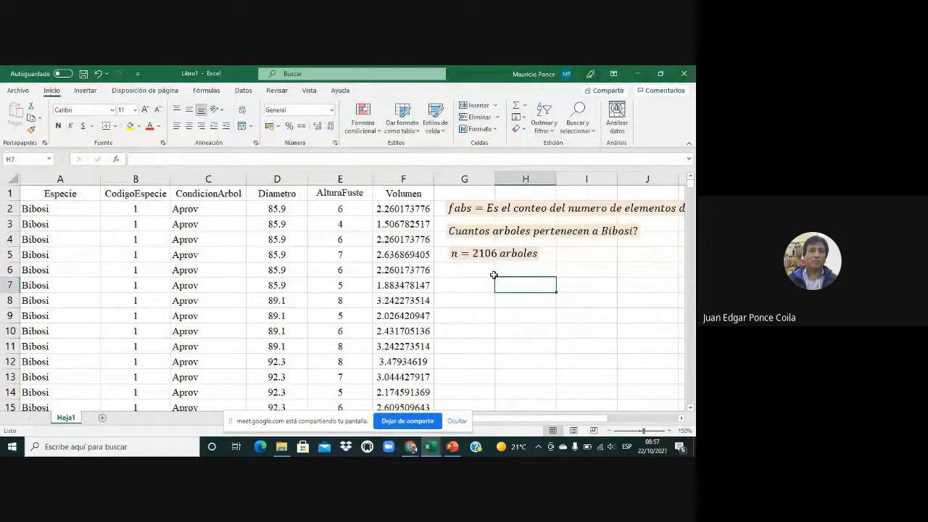
left_click(569, 313)
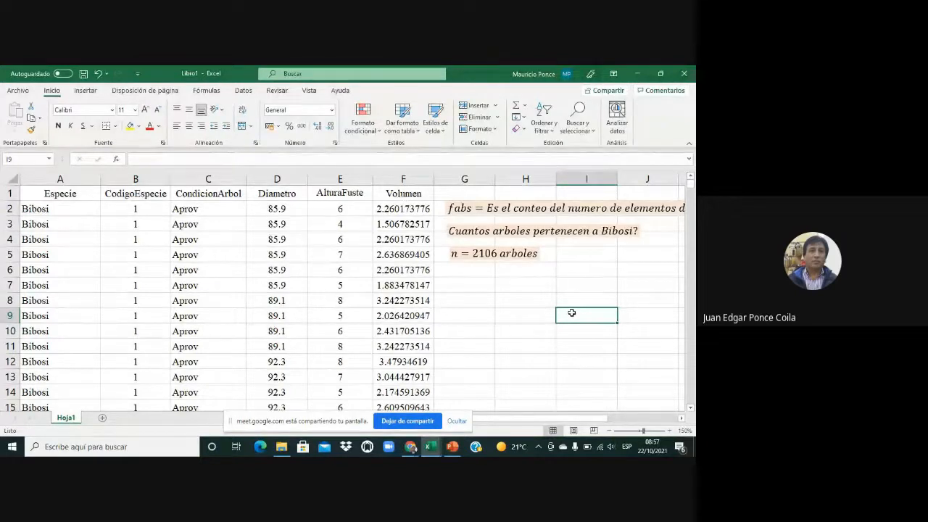
left_click(200, 212)
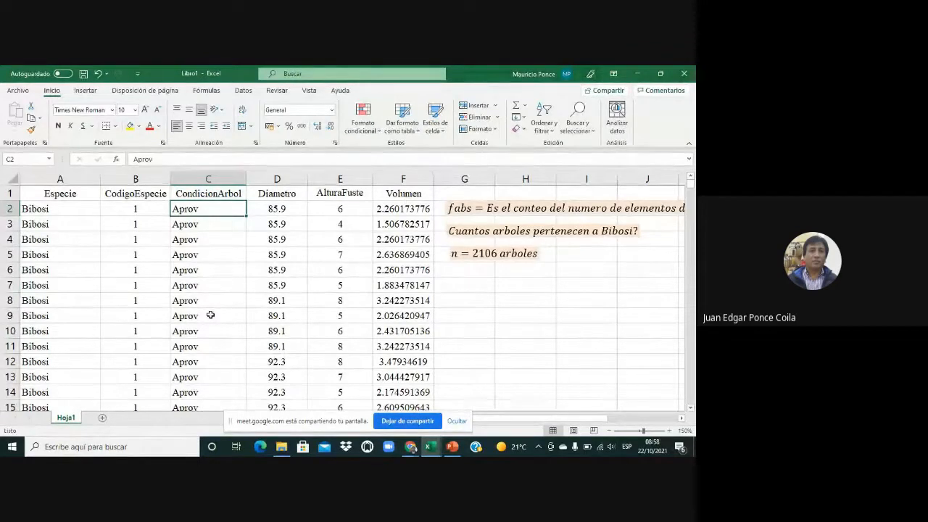
Step: Align the "n = 2106 arboles" box with the left edge of the note boxes above it
left_click(292, 195)
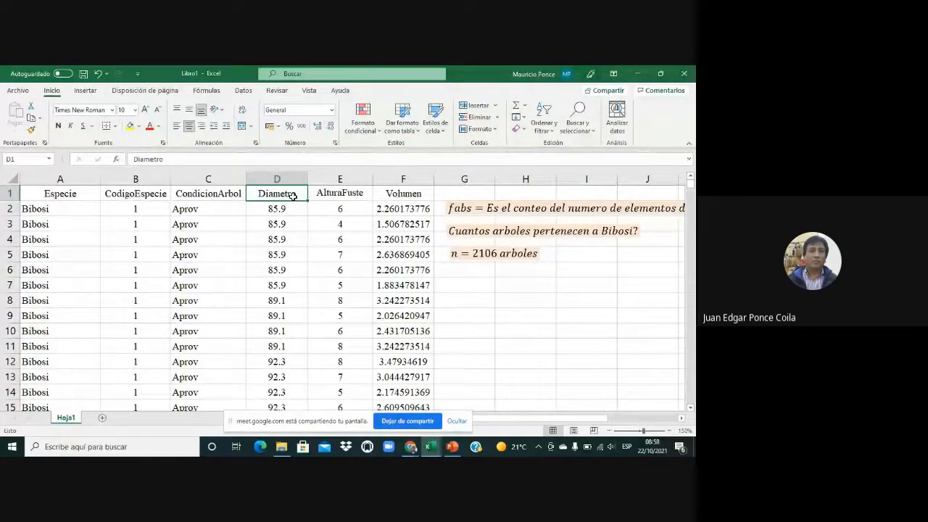
left_click(466, 247)
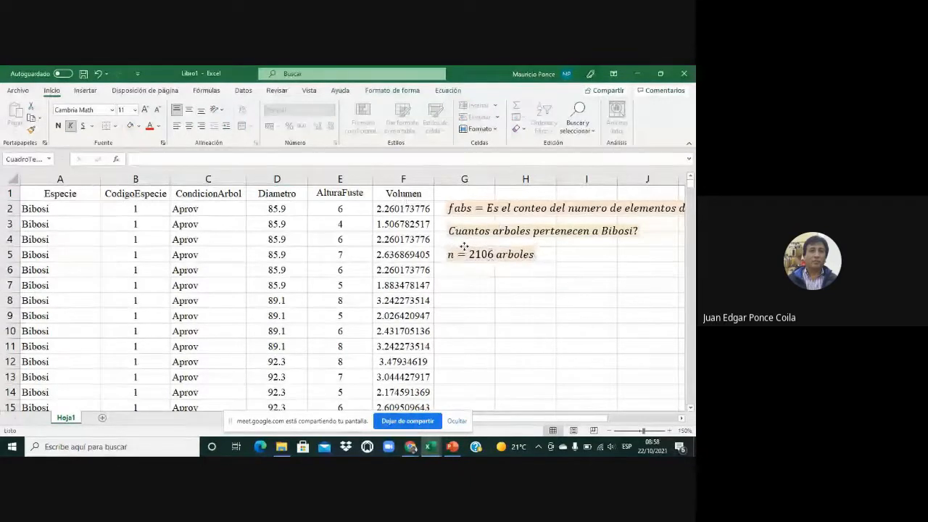
left_click(499, 293)
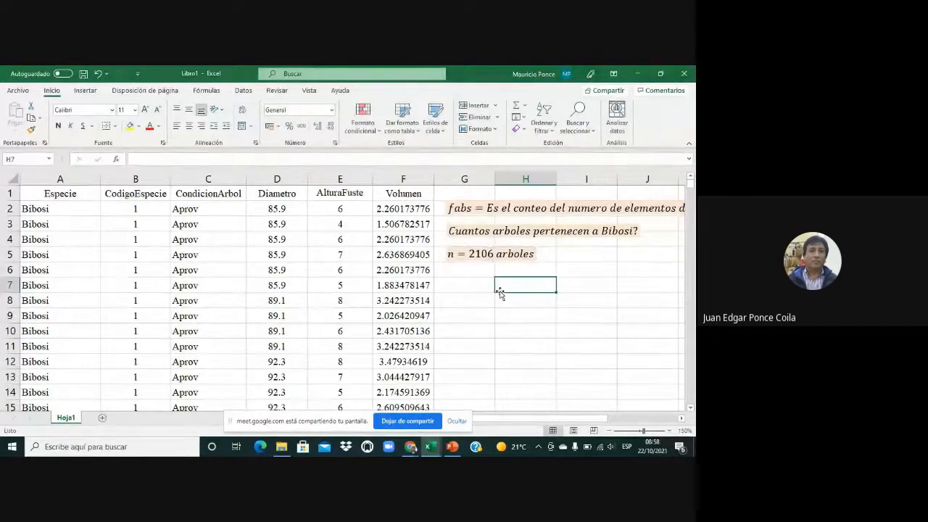
Step: Insert a new equation box below the "n = 2106 arboles" box, around G7:H8, and begin it with "frel ="
left_click(85, 91)
left_click(616, 124)
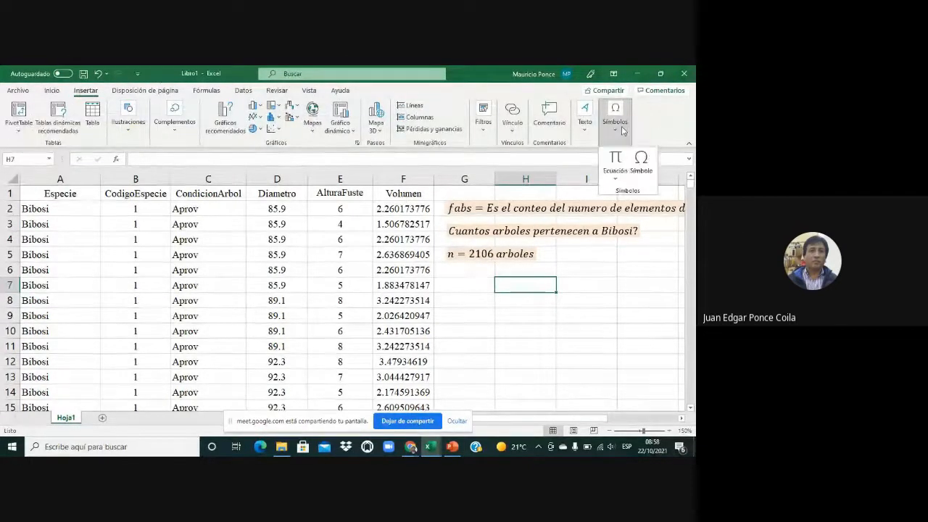
left_click(615, 161)
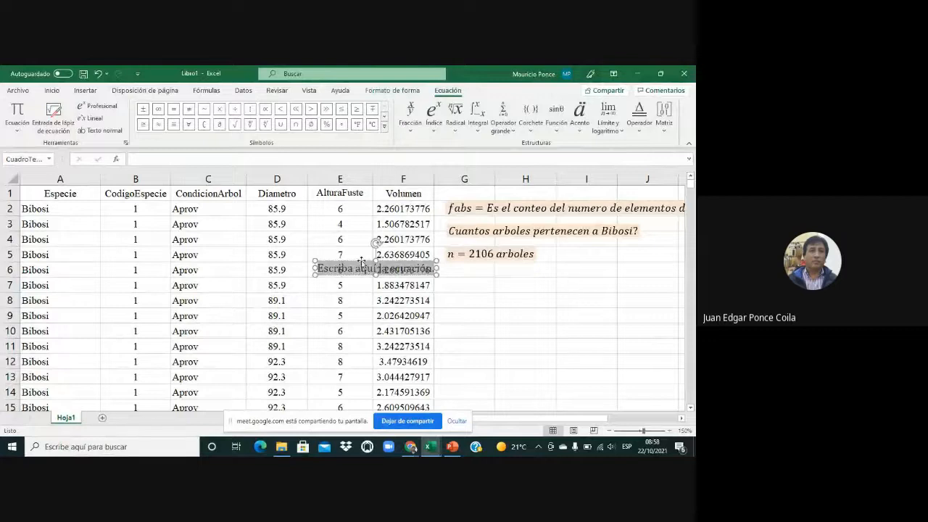
left_click_drag(361, 262, 501, 286)
left_click(500, 294)
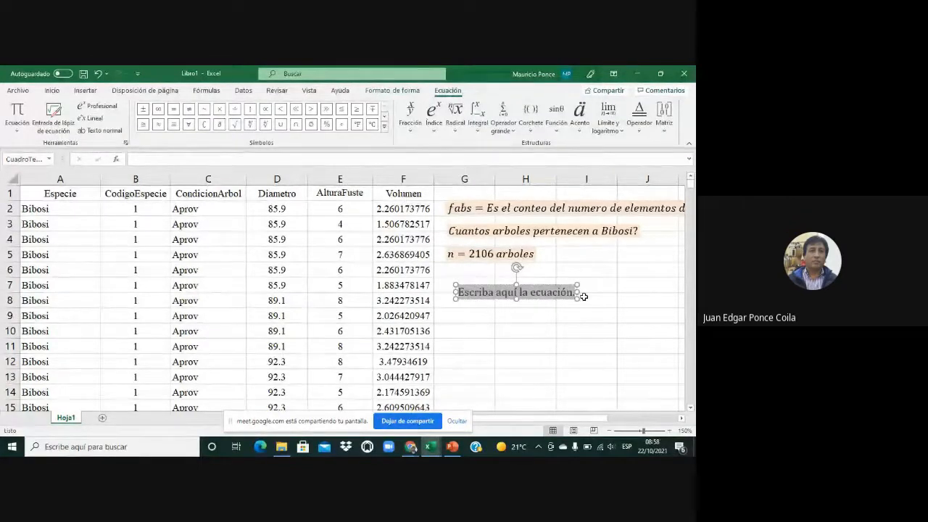
type("fre")
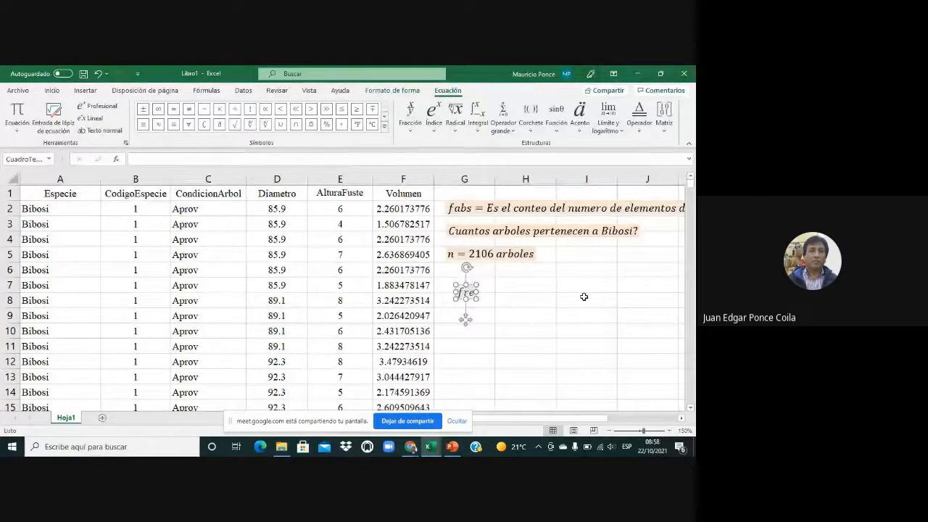
type("l =")
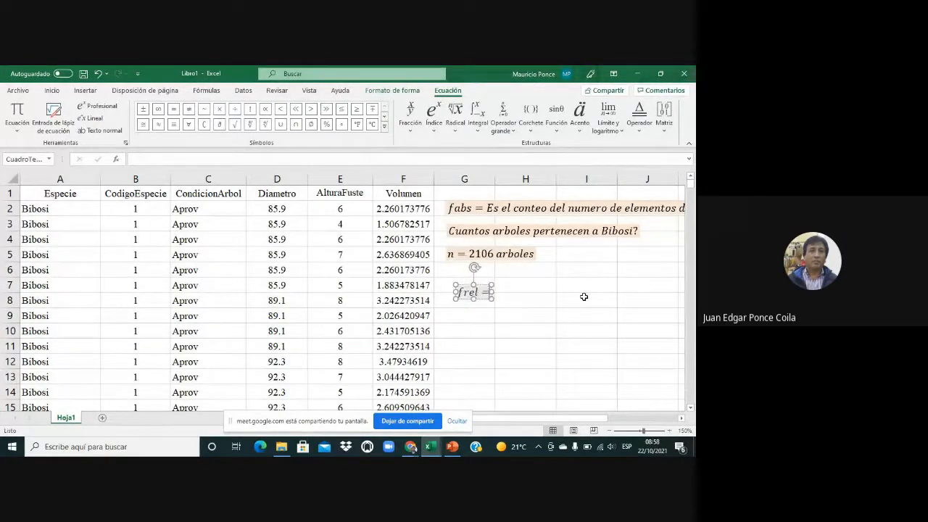
Step: Complete the frel equation with a stacked fraction that has "fabs" as numerator and "n" as denominator
left_click(411, 116)
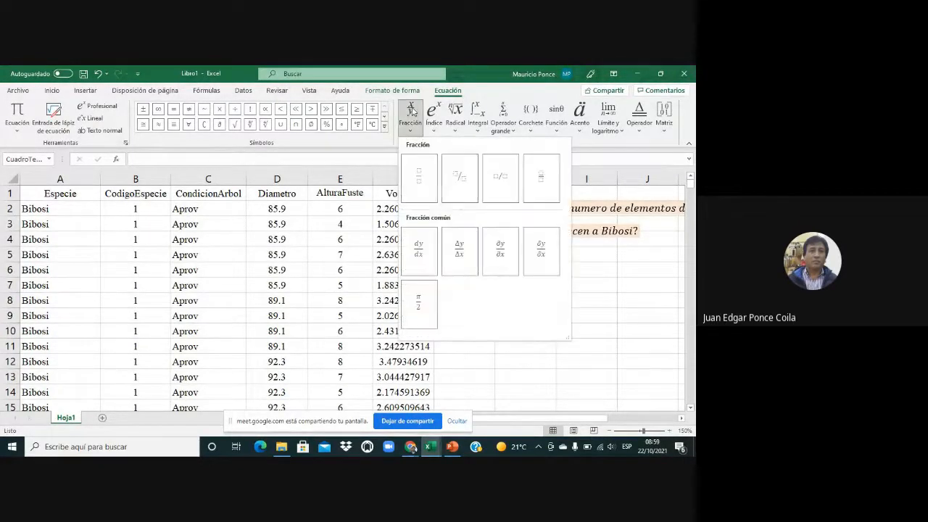
left_click(419, 178)
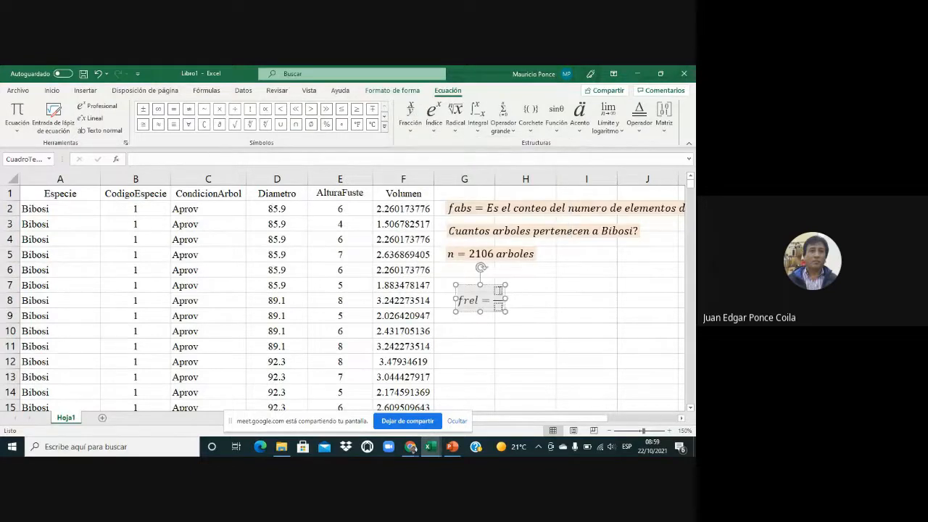
type("fabs")
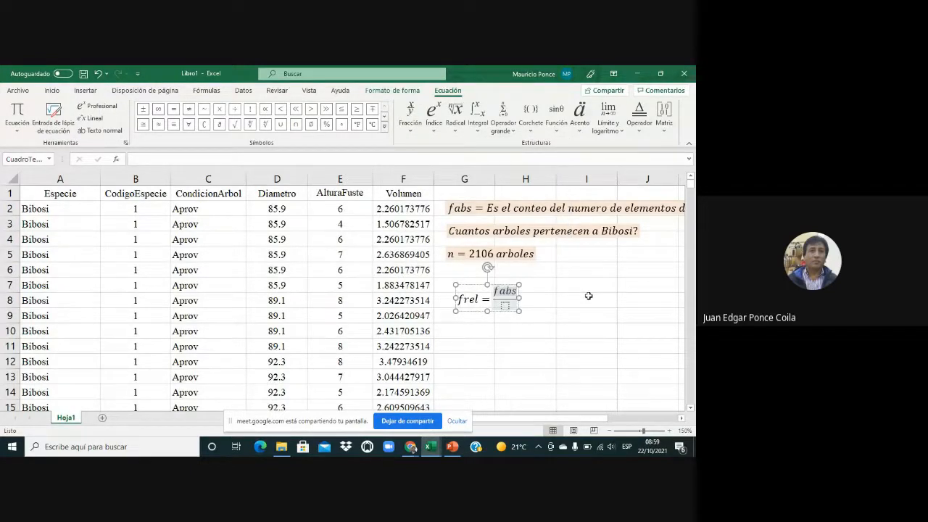
left_click(505, 306)
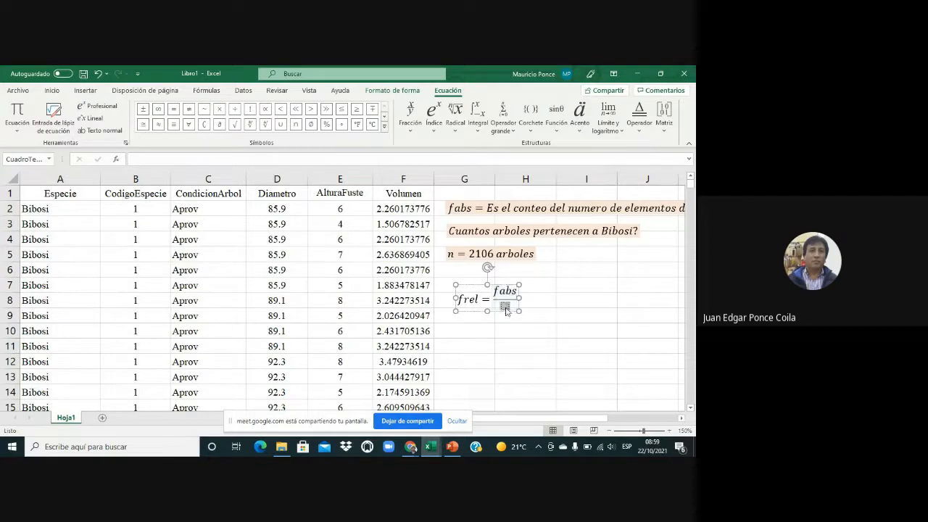
type("n")
Step: Fill the frel equation box with the lightest orange theme colour and move it directly below the "n = 2106 arboles" box
right_click(473, 287)
left_click(510, 150)
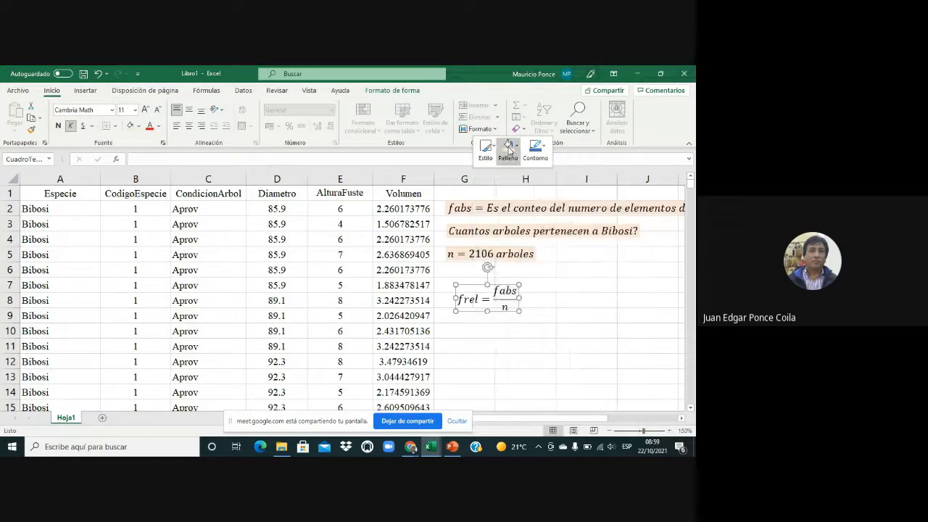
left_click(543, 215)
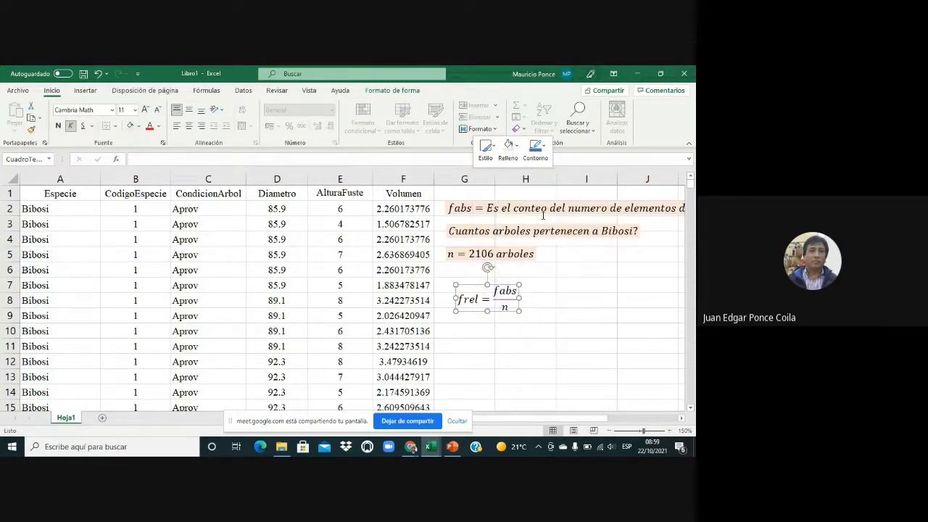
left_click(580, 312)
left_click(481, 290)
left_click_drag(475, 284, 465, 264)
left_click(561, 275)
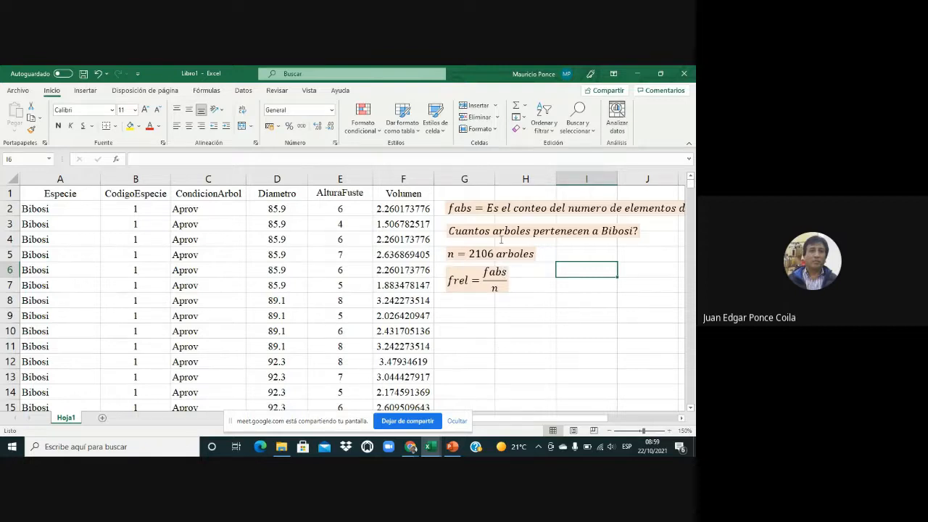
left_click_drag(594, 418, 625, 419)
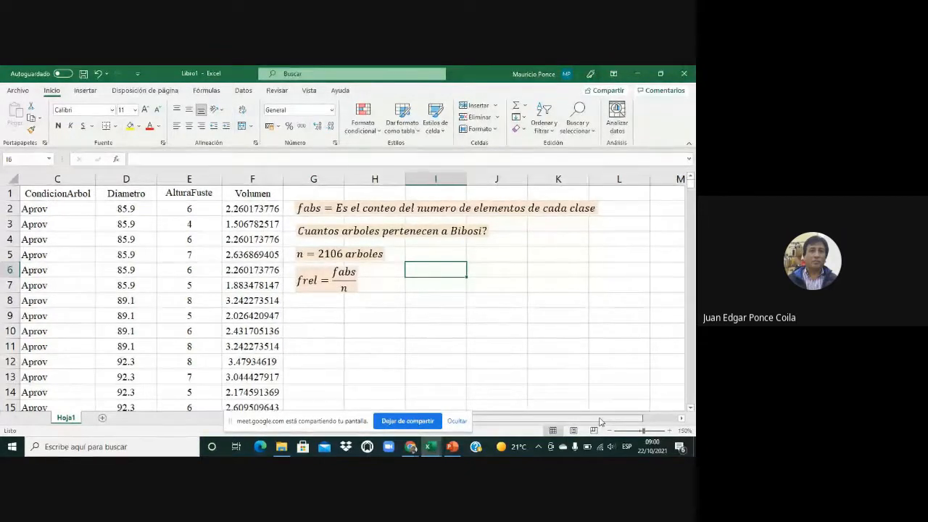
left_click_drag(600, 421, 526, 445)
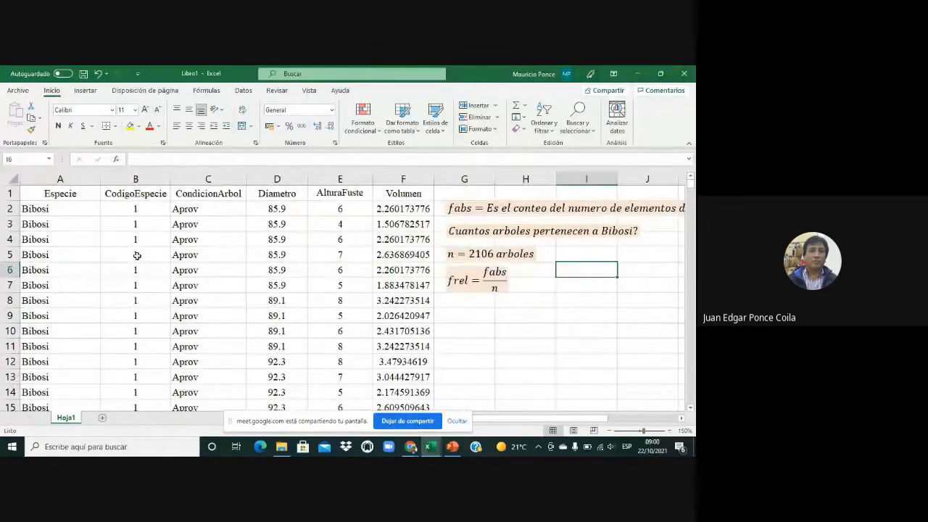
Step: Create a PivotTable from the tree data range Hoja1!$A$1:$F$2107 on a new worksheet
left_click(51, 194)
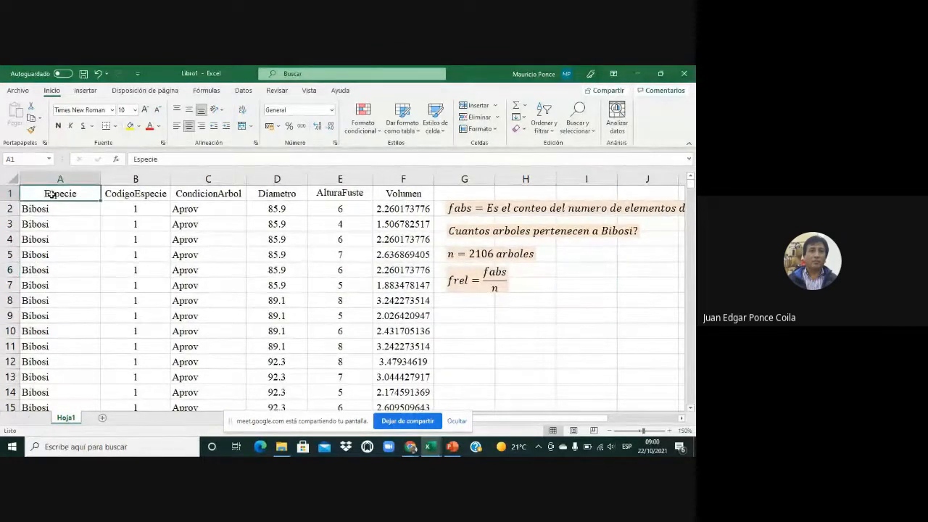
key("Right")
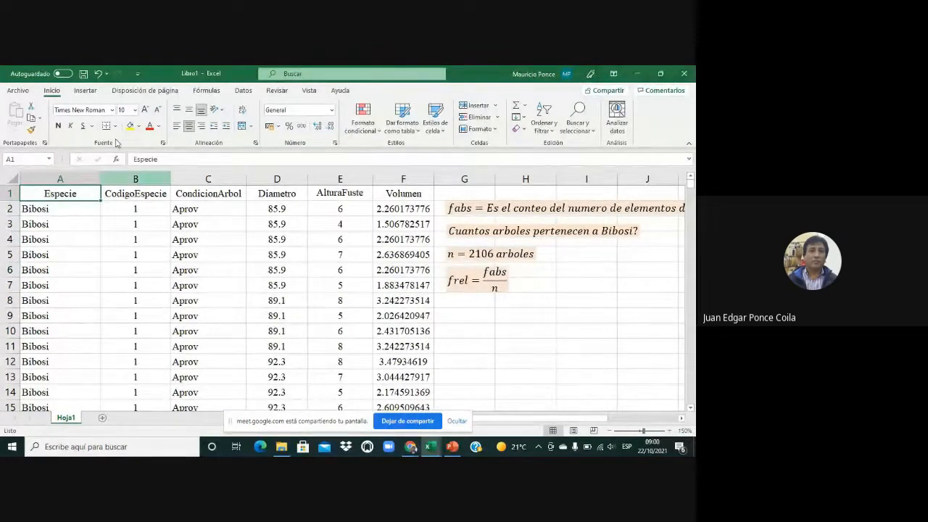
left_click(87, 90)
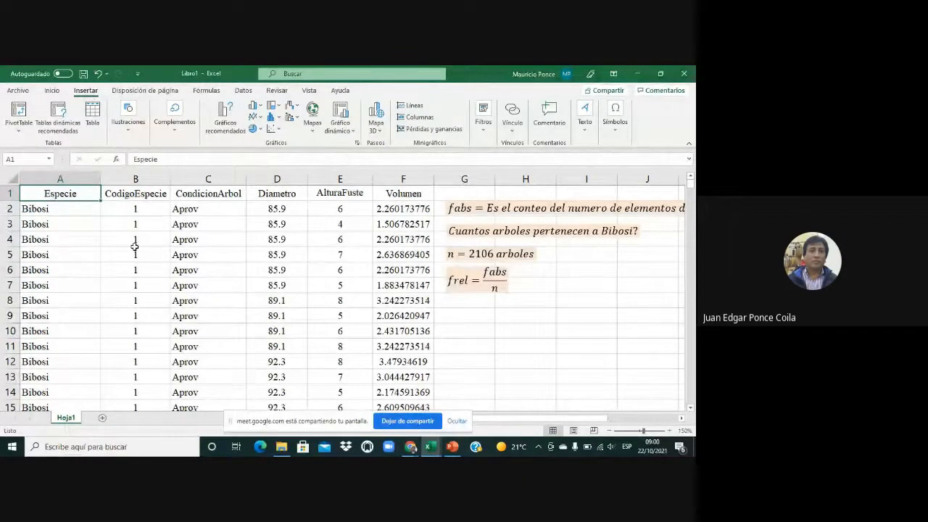
left_click(92, 255)
left_click(65, 194)
left_click(20, 114)
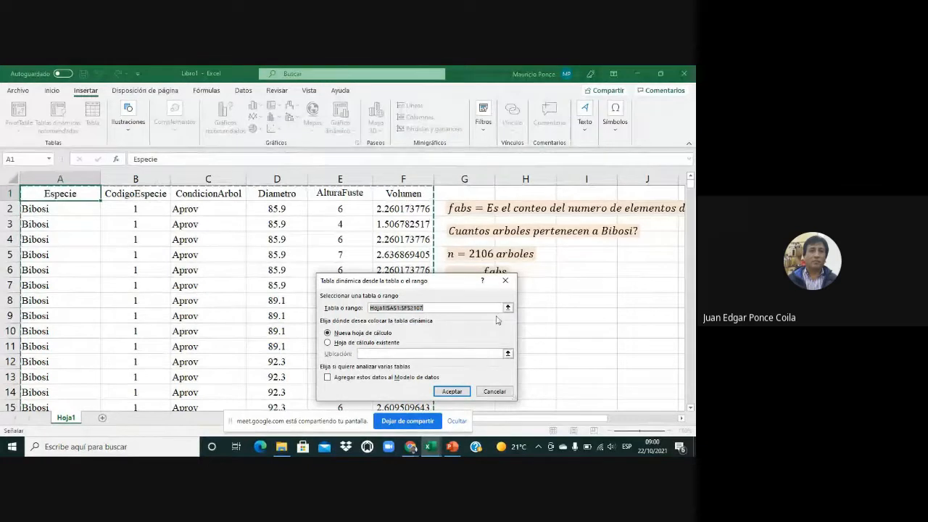
left_click(506, 280)
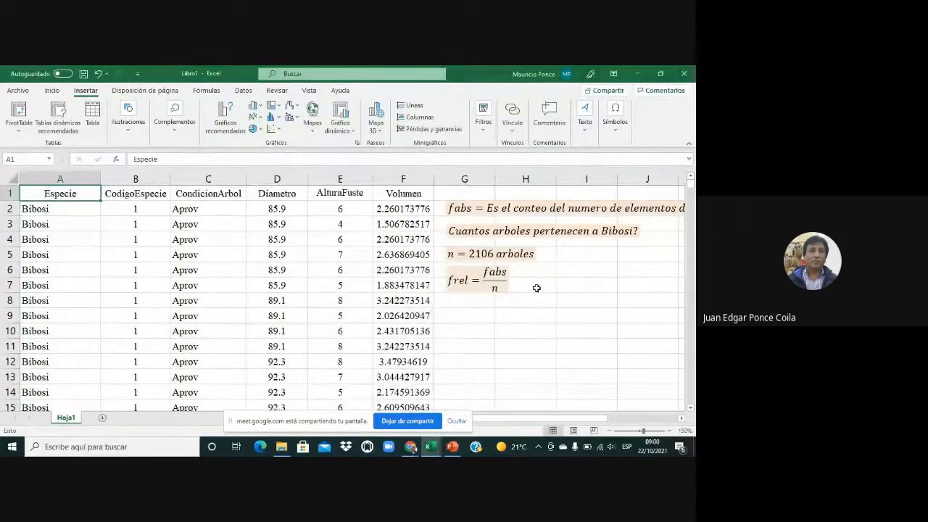
left_click(20, 120)
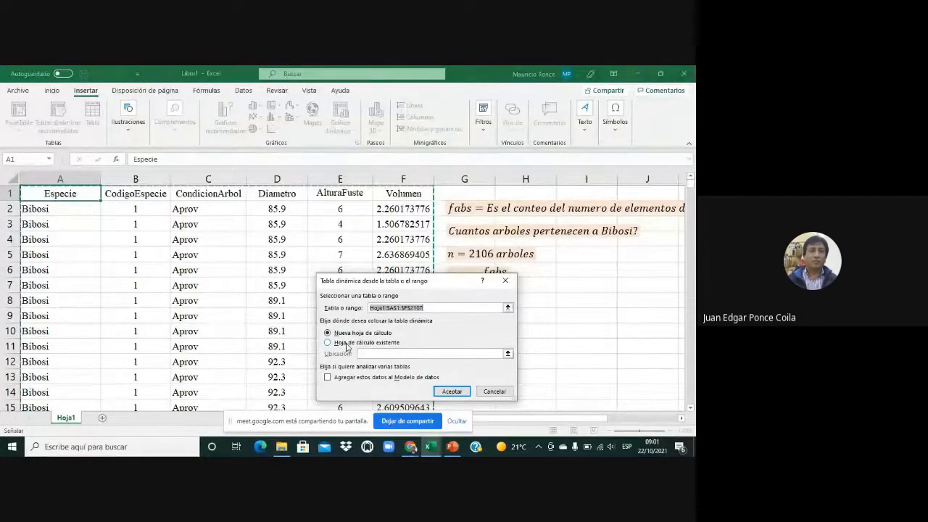
left_click(347, 345)
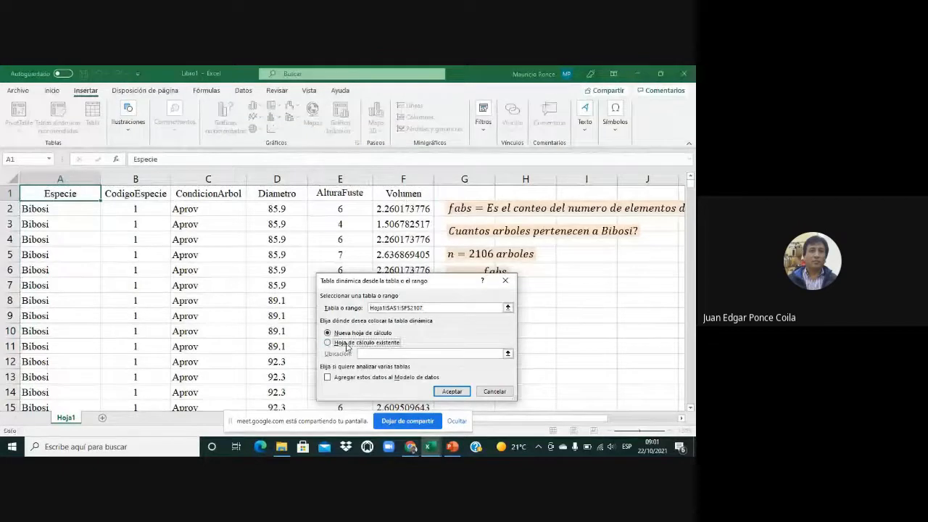
left_click(348, 332)
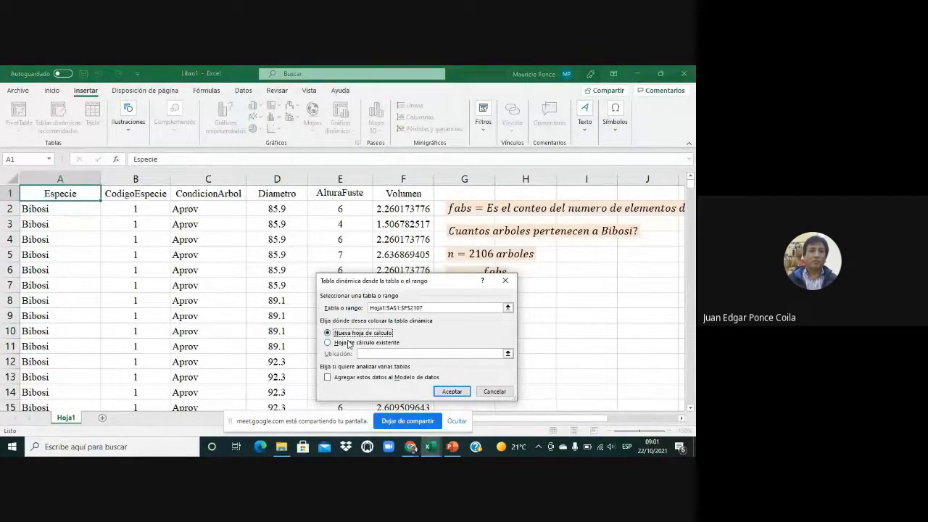
left_click(349, 344)
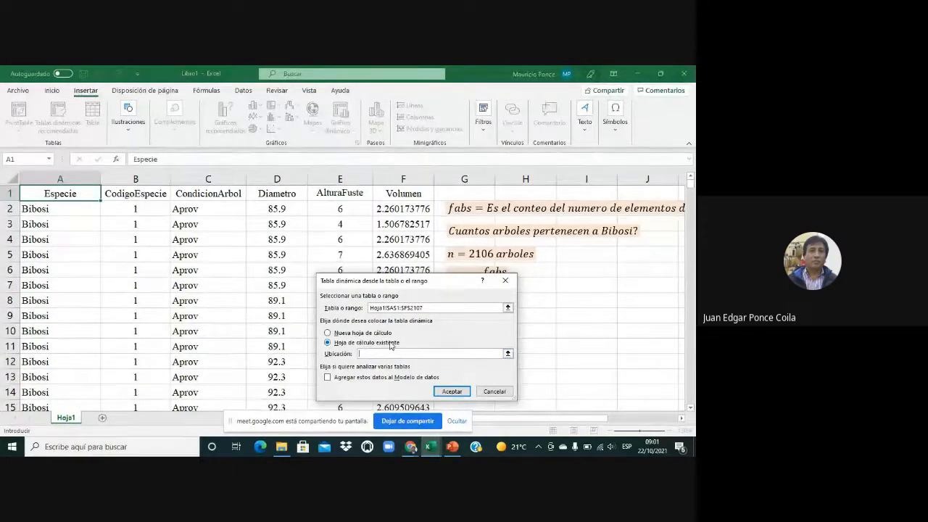
left_click(366, 333)
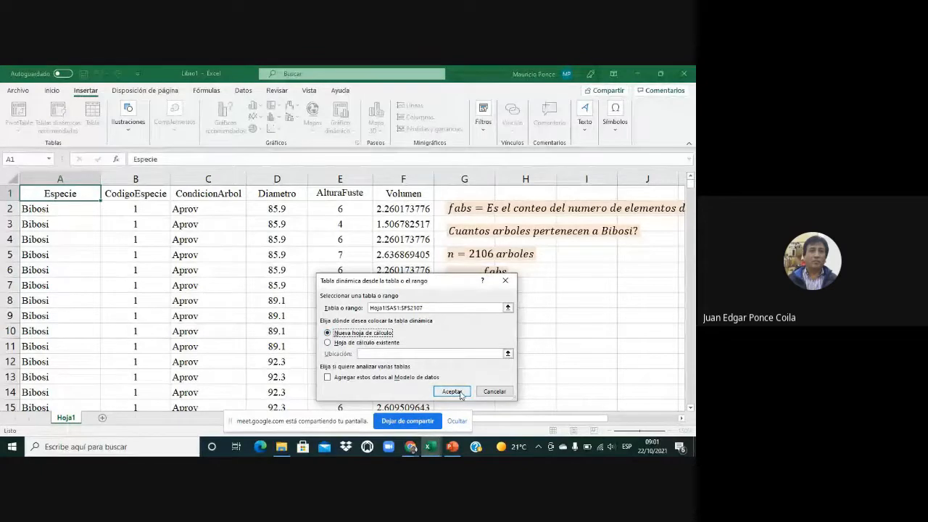
left_click(442, 393)
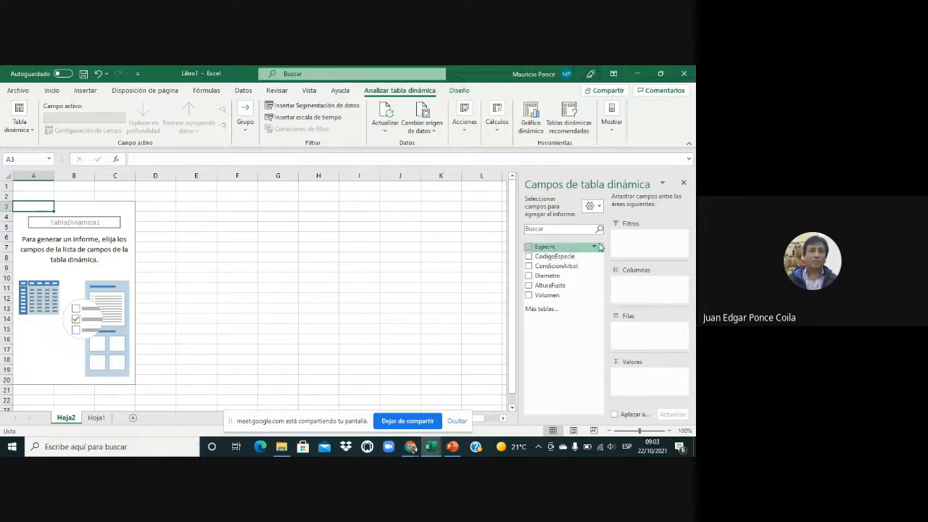
Step: Place the Especie field in the rows and the AlturaFuste field in the values of the PivotTable
left_click(529, 247)
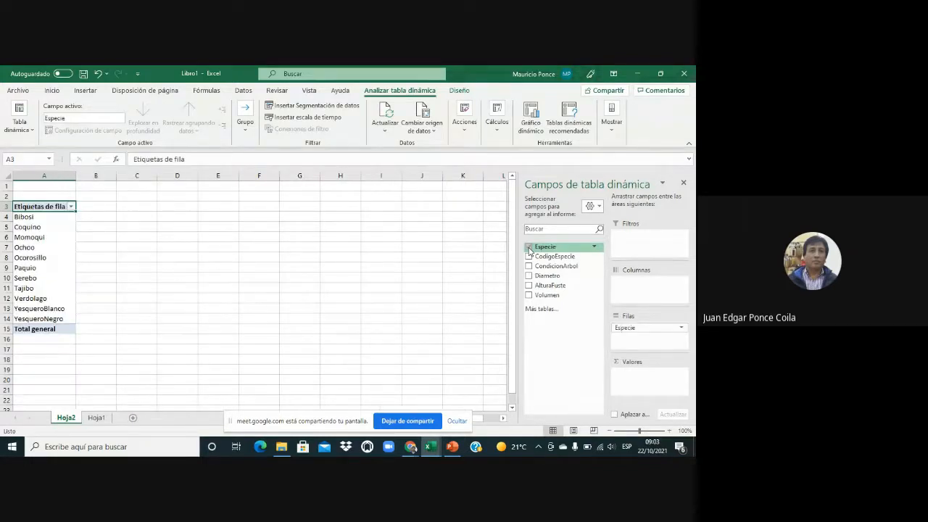
left_click(528, 248)
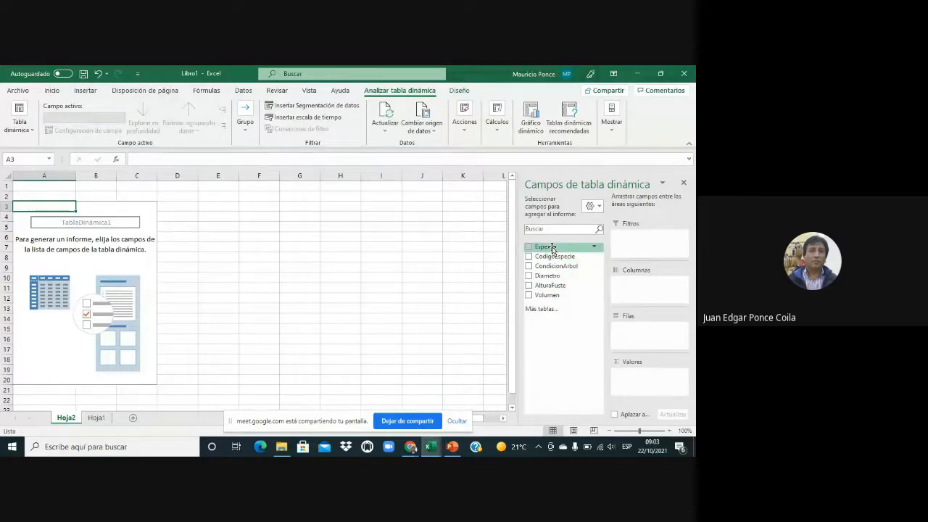
left_click_drag(551, 246, 635, 332)
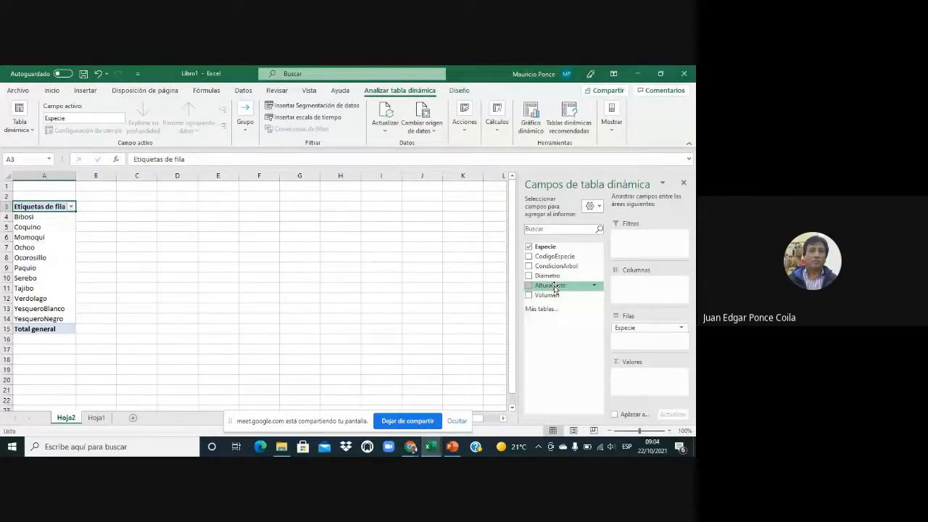
left_click_drag(555, 288, 630, 383)
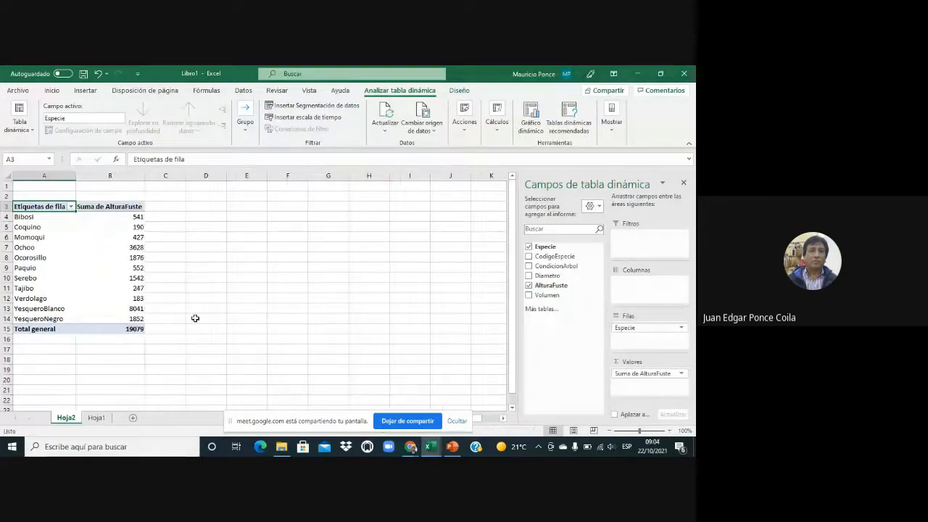
Step: Summarise the AlturaFuste values of the PivotTable by count (Recuento) instead of sum
left_click(135, 218)
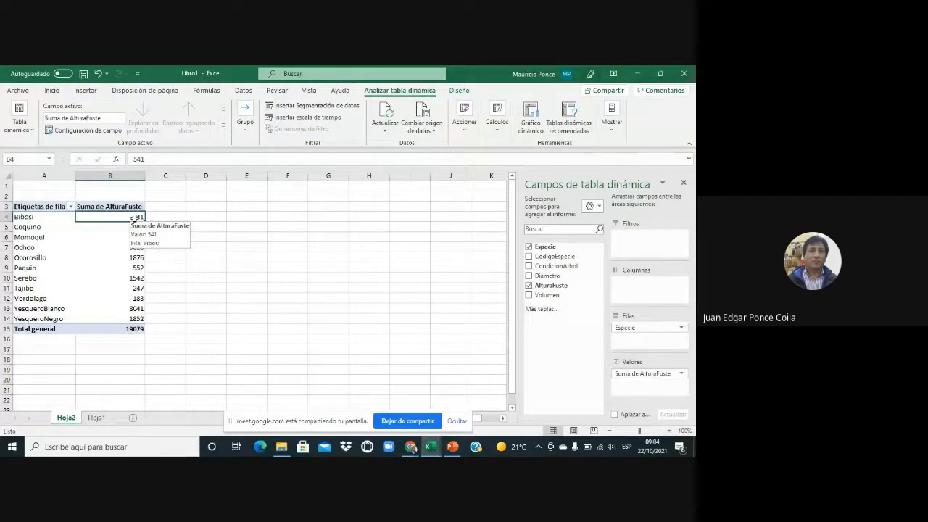
right_click(134, 219)
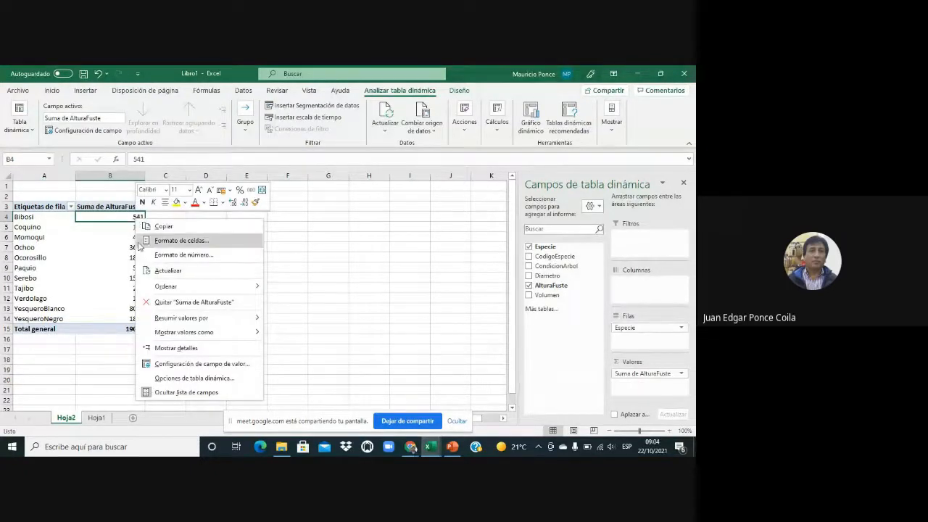
left_click(185, 366)
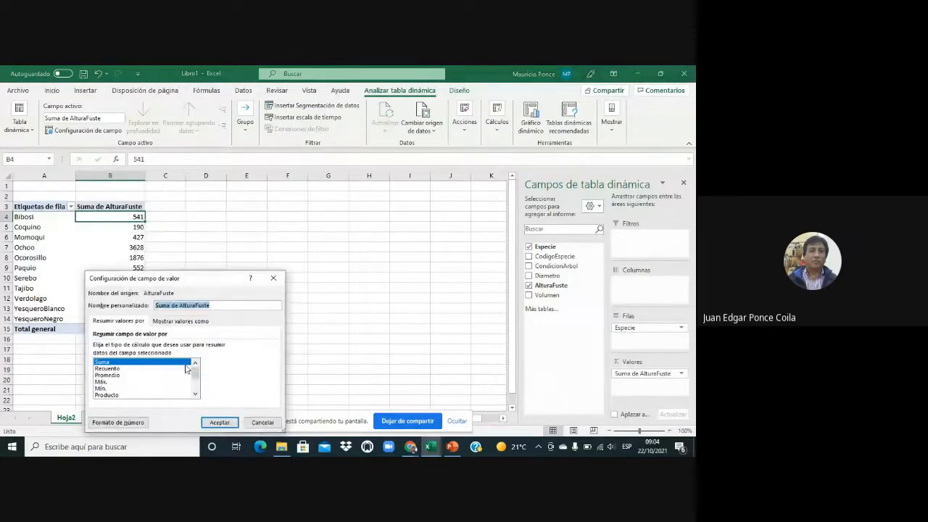
left_click(123, 368)
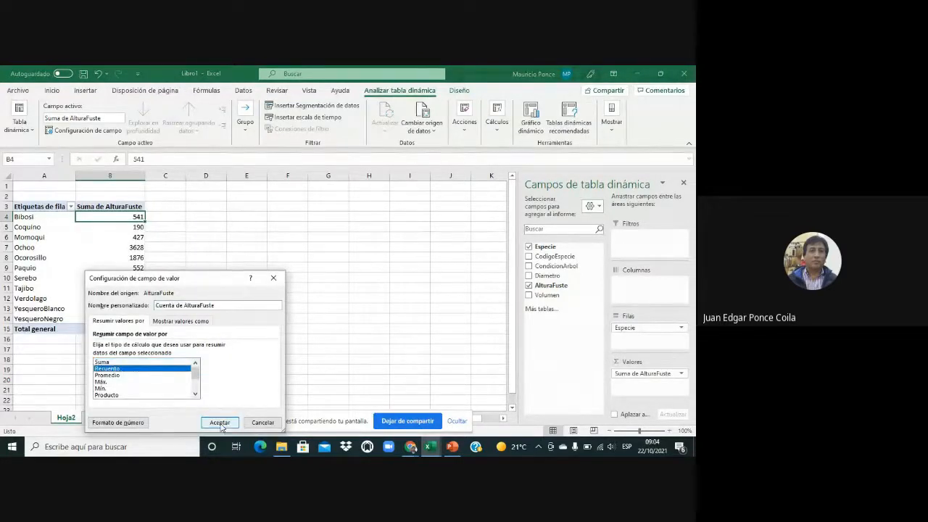
left_click(219, 422)
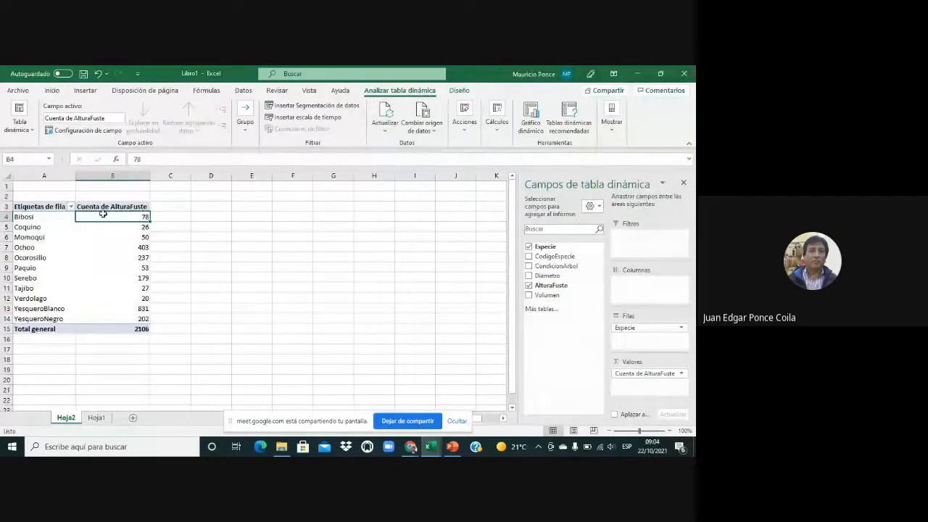
Step: Centre the count values in B4:B15 of the PivotTable horizontally
left_click_drag(102, 215, 124, 329)
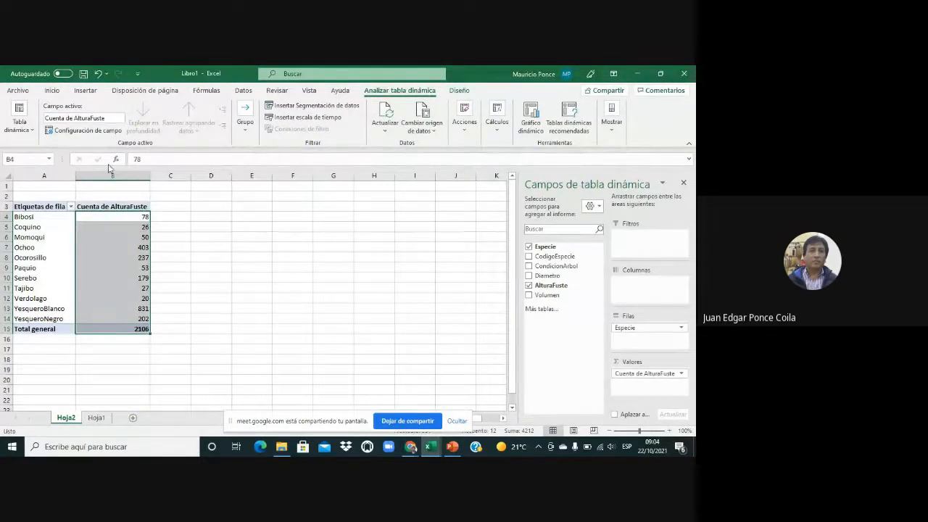
left_click(52, 91)
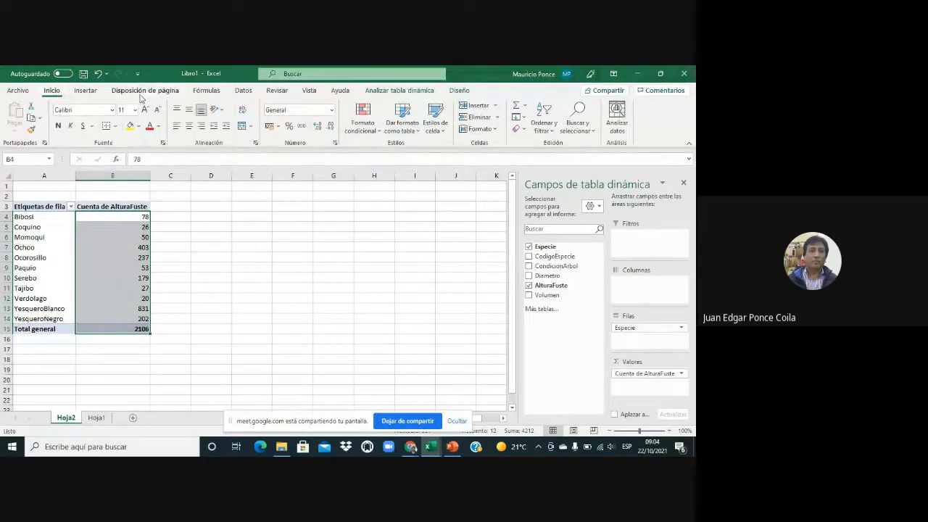
left_click(188, 125)
left_click(140, 225)
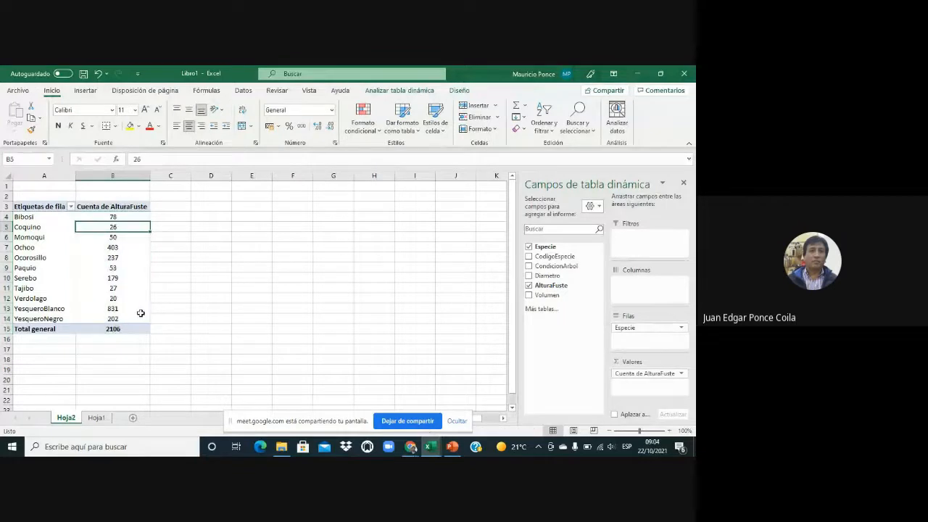
left_click(117, 217)
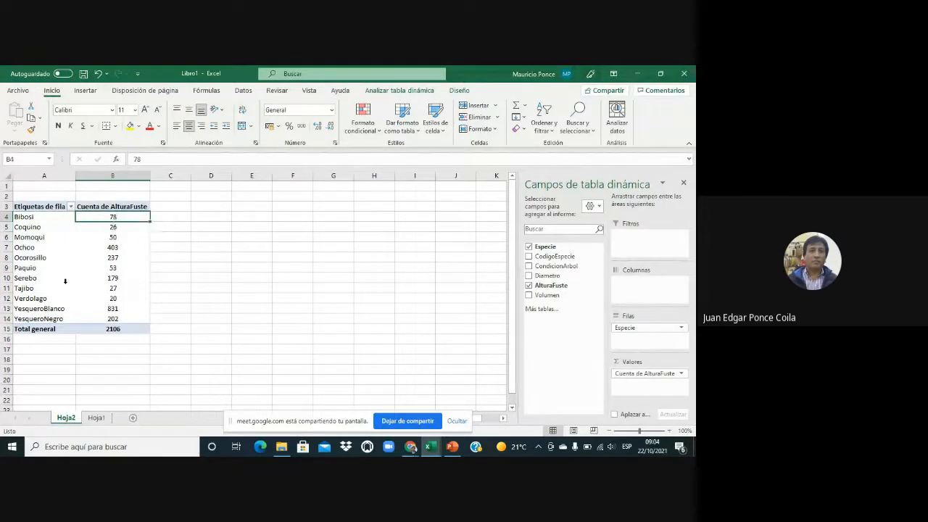
left_click(129, 227)
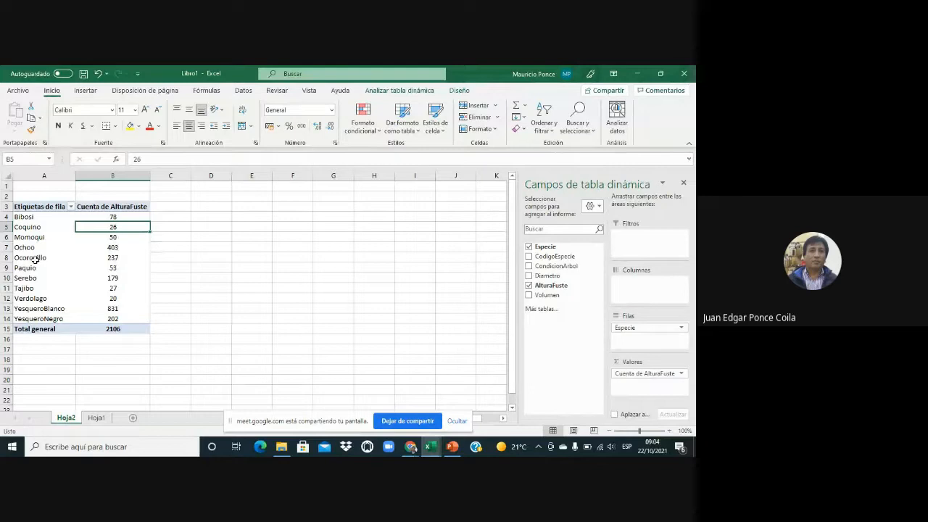
Step: Copy the species names and counts in A4:B14 without the grand total and paste them at cell H9 on sheet Hoja1
mouse_move(114, 248)
left_click(23, 216)
left_click_drag(24, 216, 31, 313)
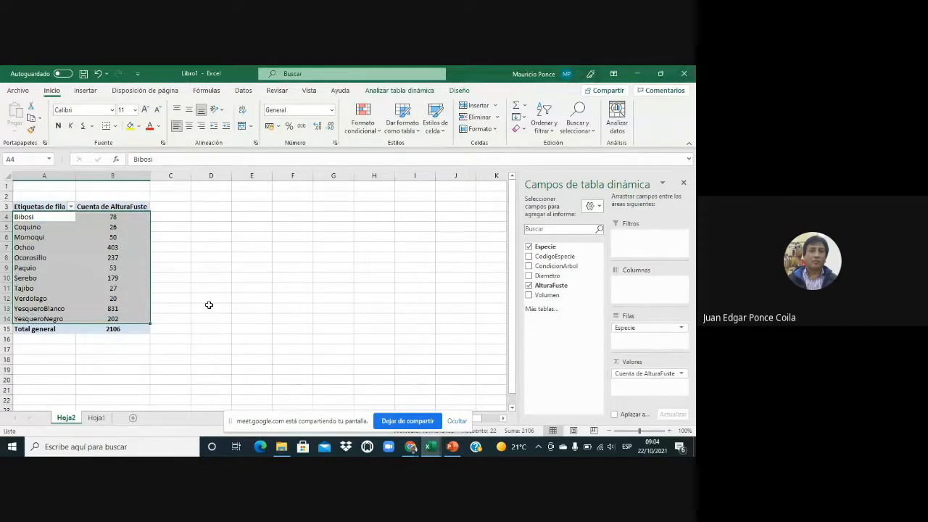
key("ctrl+c")
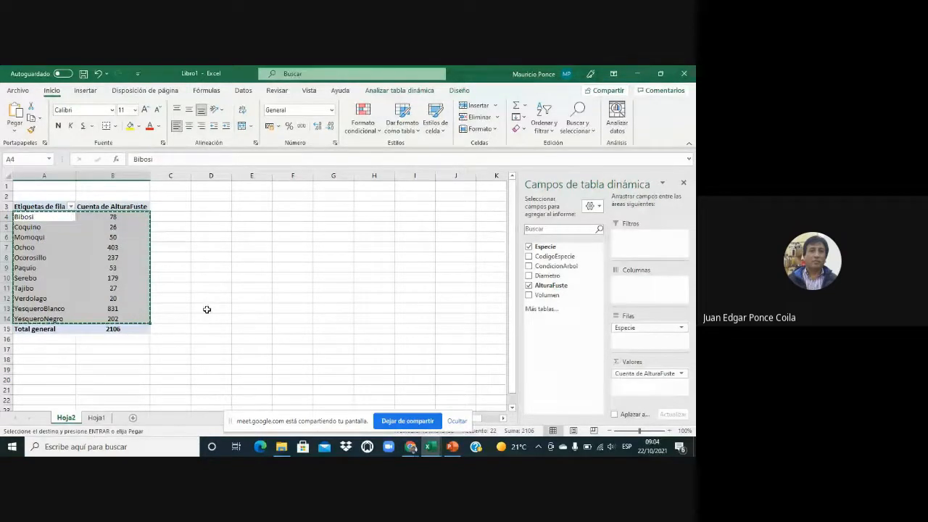
left_click(97, 418)
scroll(580, 323, "down", 1)
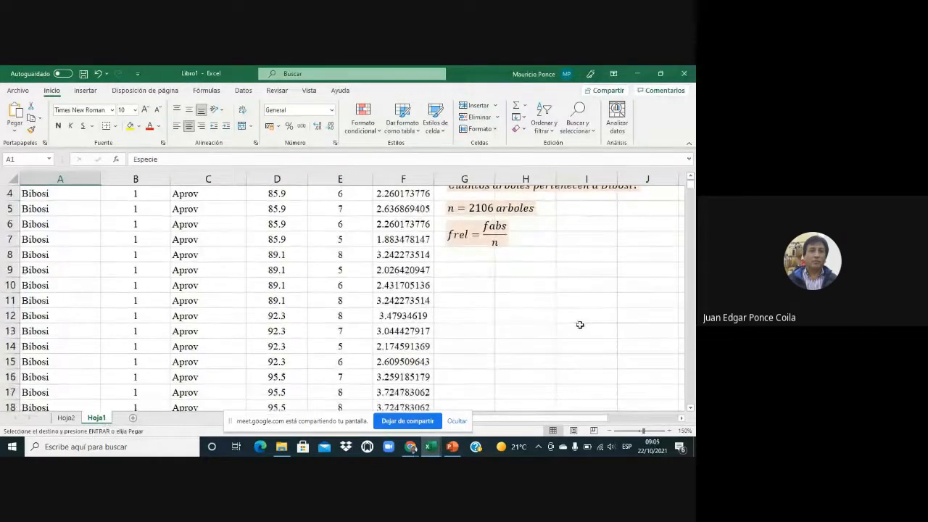
scroll(580, 323, "up", 1)
left_click(525, 317)
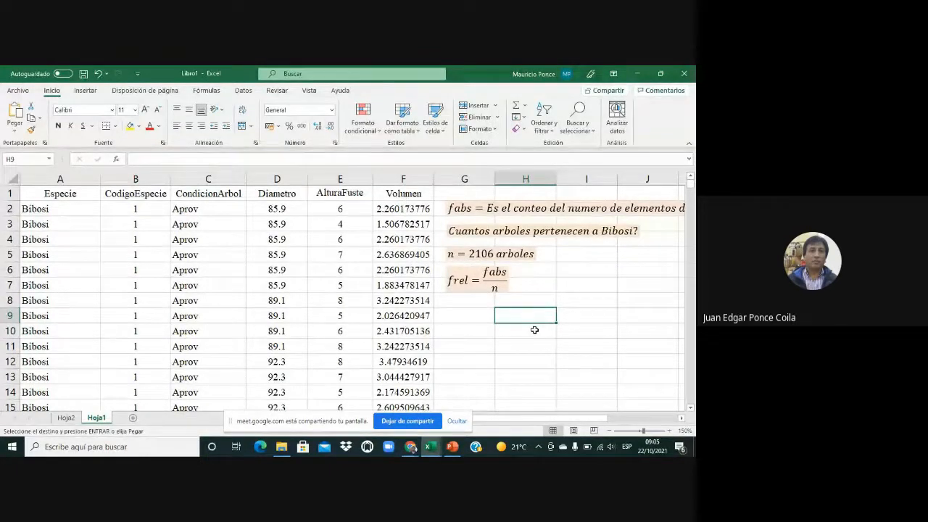
key("ctrl+v")
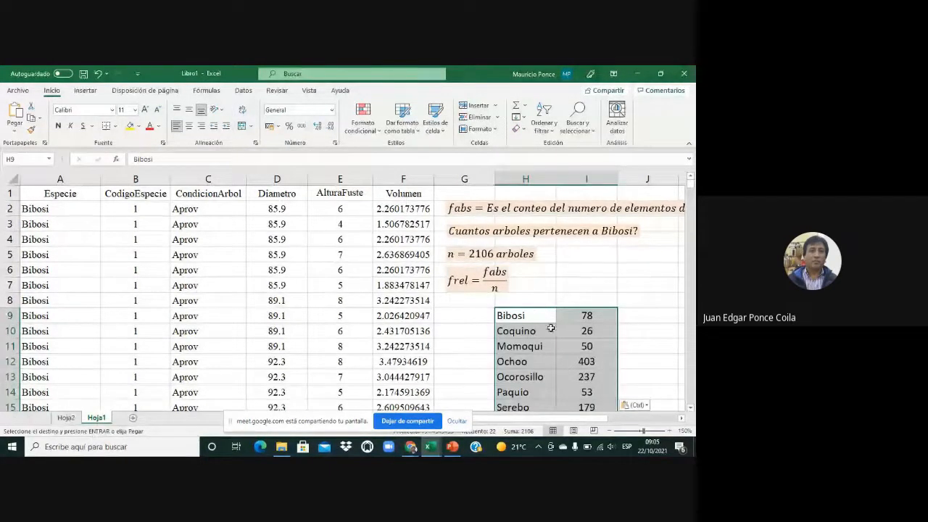
Step: Move the pasted species and count block from H9:I19 so that it starts at cell I10
scroll(548, 326, "down", 2)
scroll(551, 324, "down", 2)
scroll(562, 345, "up", 1)
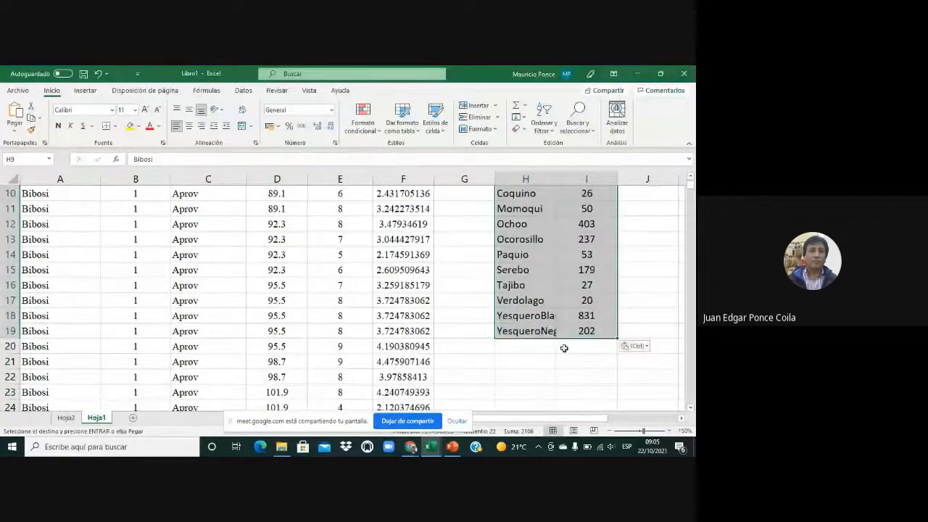
left_click(683, 420)
left_click(682, 421)
scroll(572, 323, "up", 2)
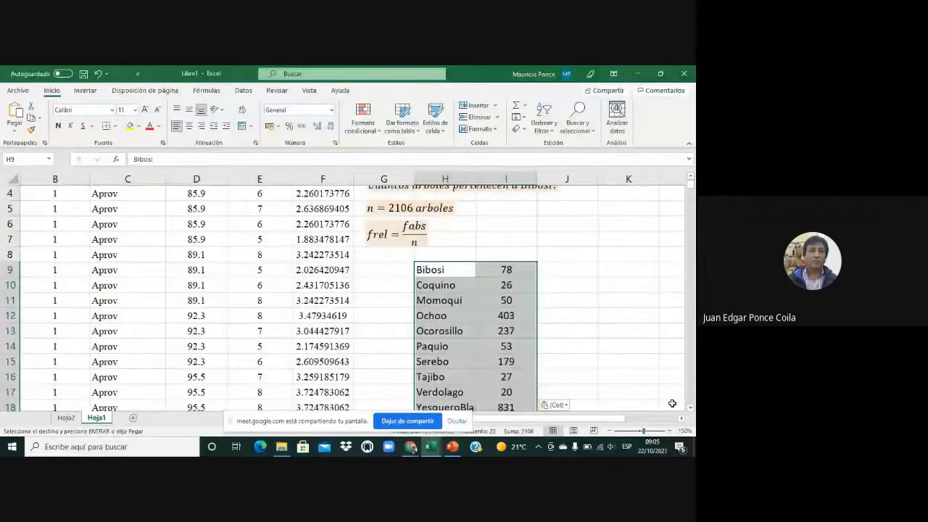
scroll(571, 323, "down", 1)
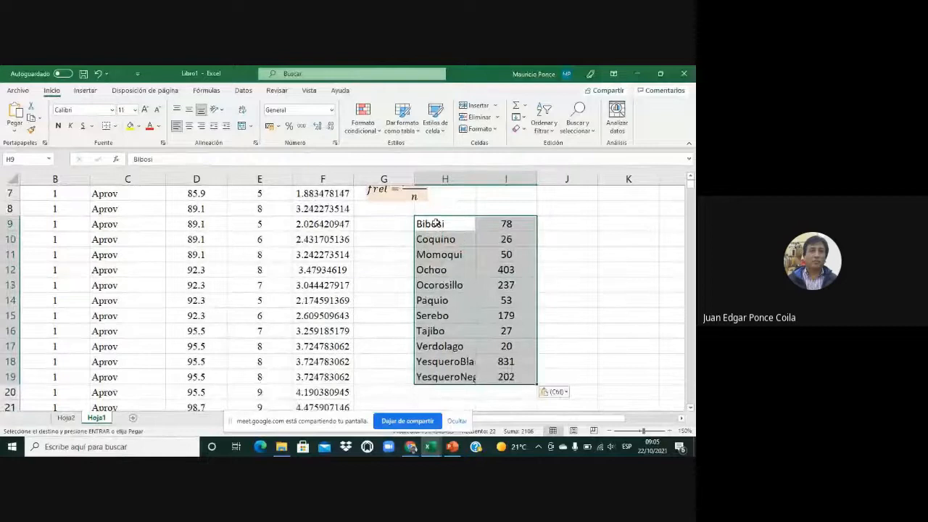
left_click_drag(438, 224, 498, 373)
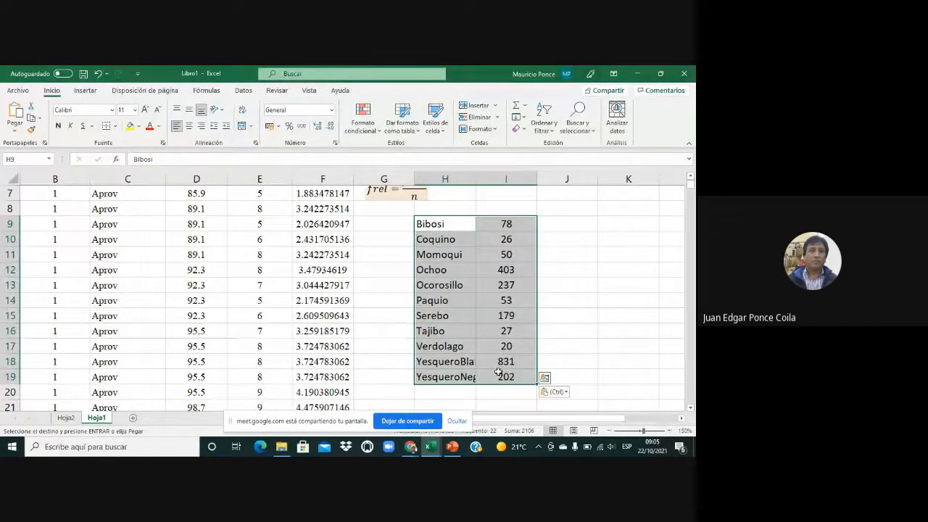
key("ctrl+c")
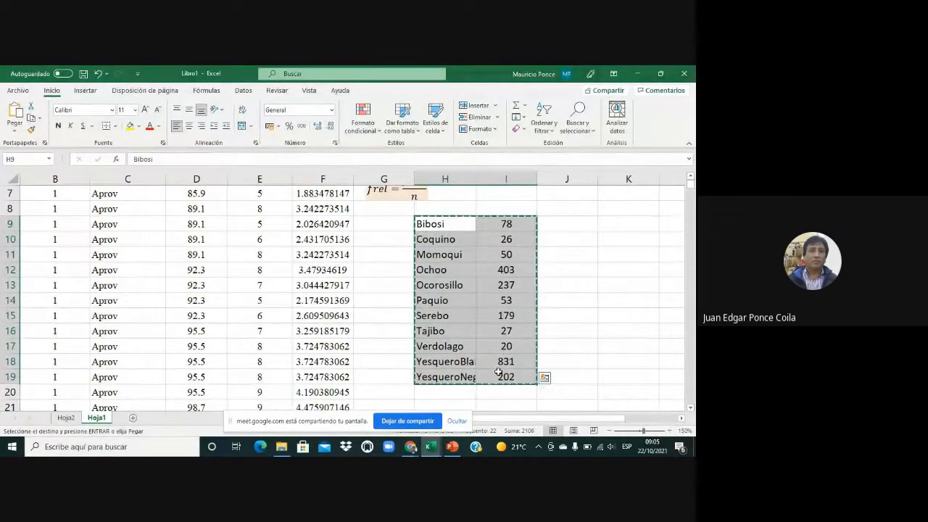
left_click(491, 224)
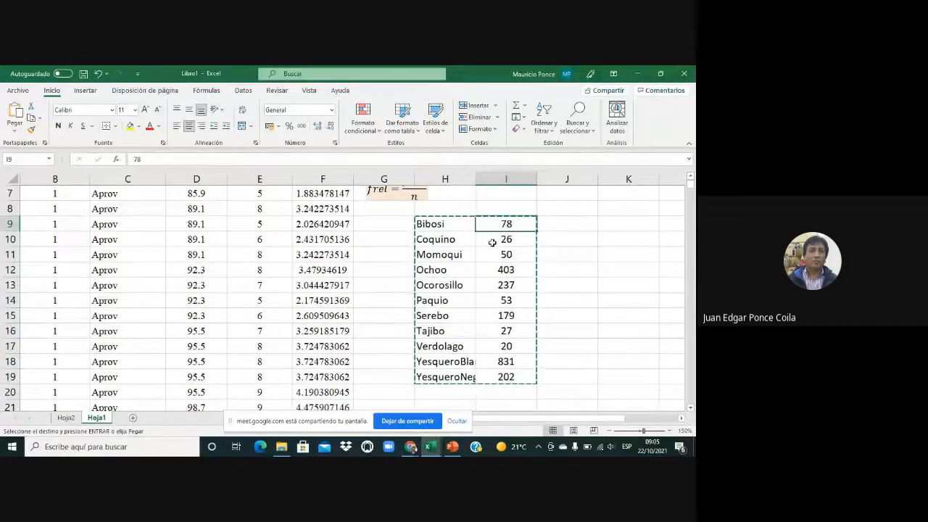
left_click(493, 241)
key("Return")
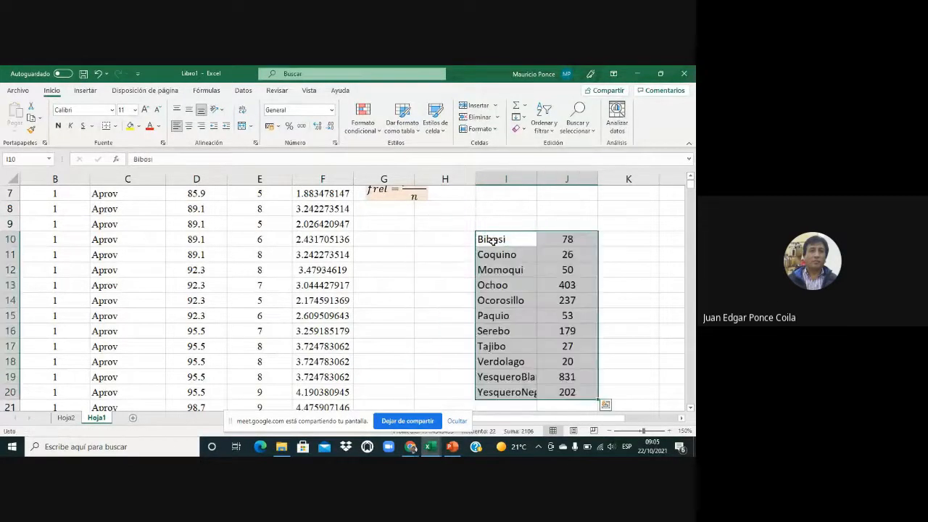
left_click(535, 297)
left_click(511, 244)
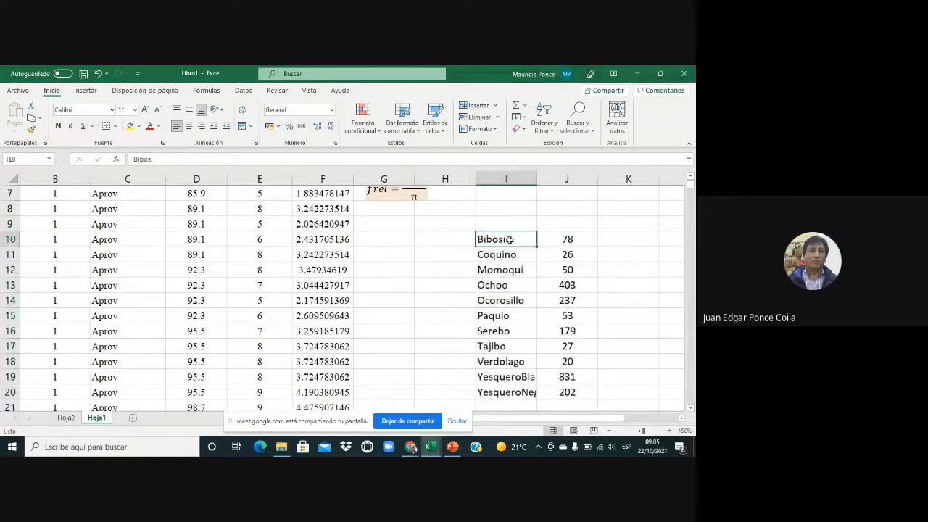
Step: Add an AutoSum total of the species counts J10:J20 in cell J21
left_click(578, 239)
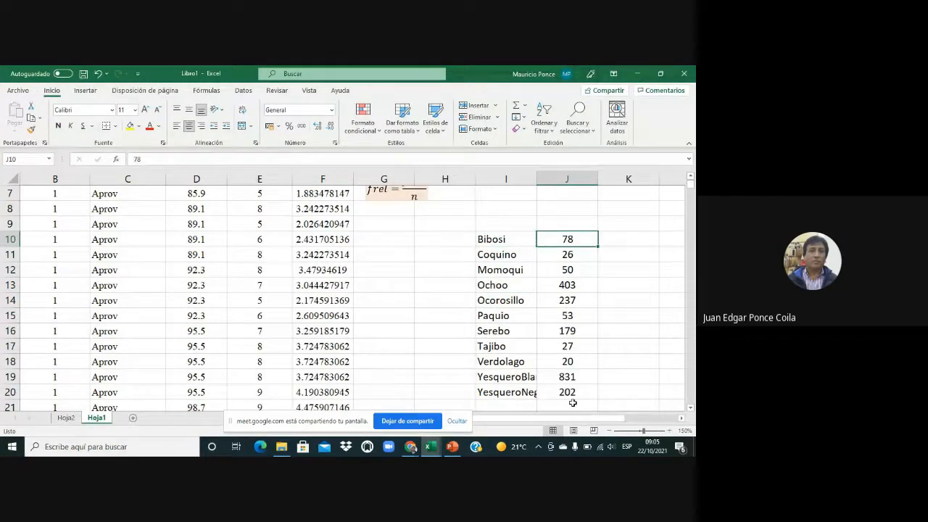
scroll(572, 285, "down", 1)
scroll(573, 285, "down", 2)
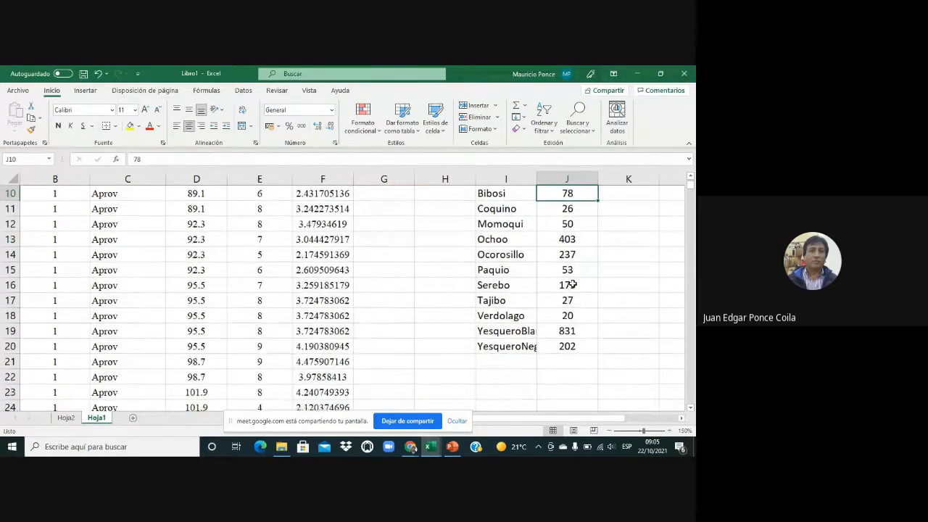
left_click(570, 362)
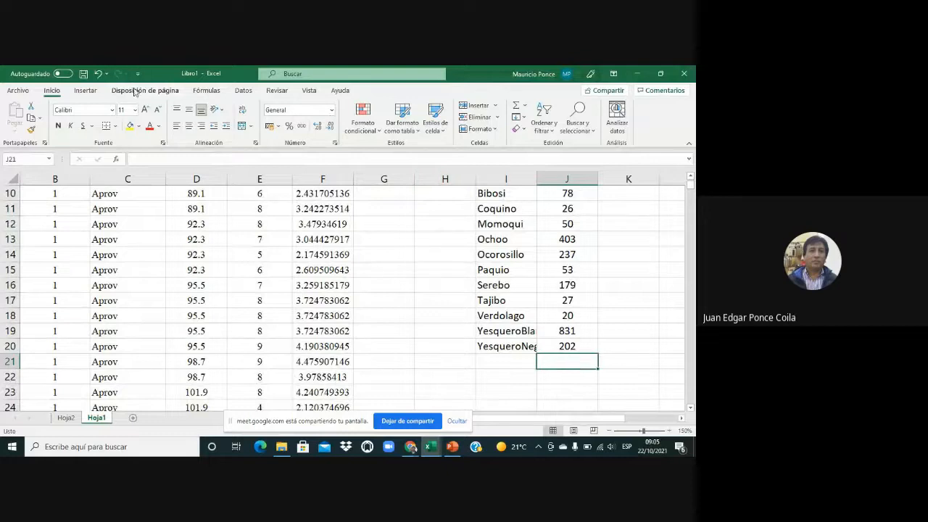
left_click(206, 90)
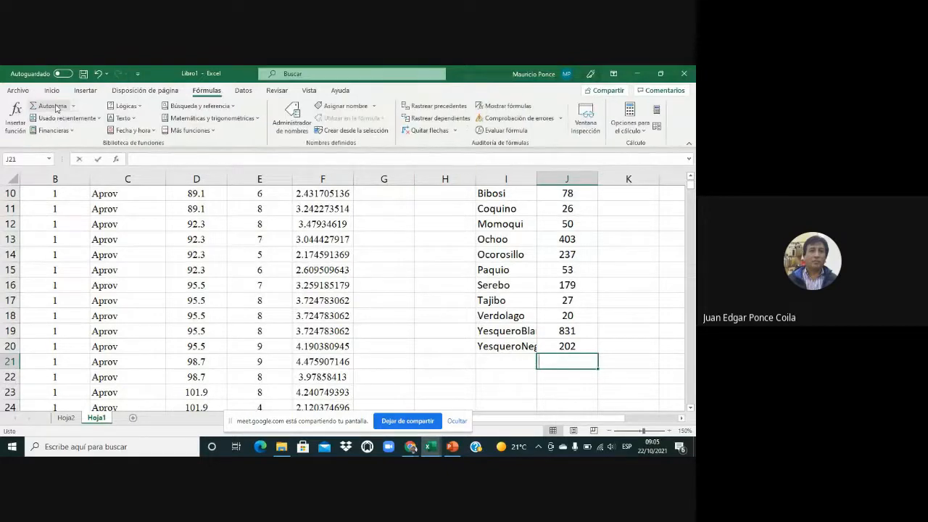
left_click(49, 106)
key("Return")
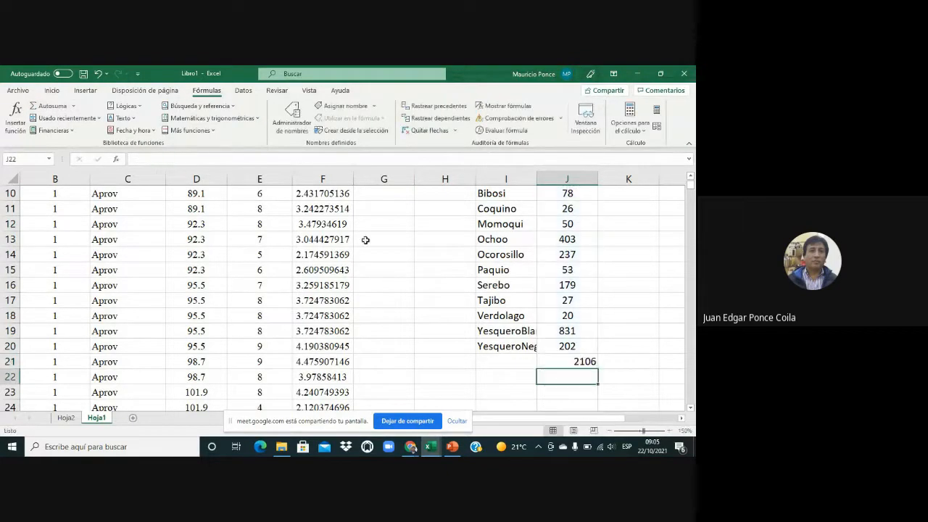
Step: Format the total in J21 as bold, red and horizontally centred
left_click(573, 363)
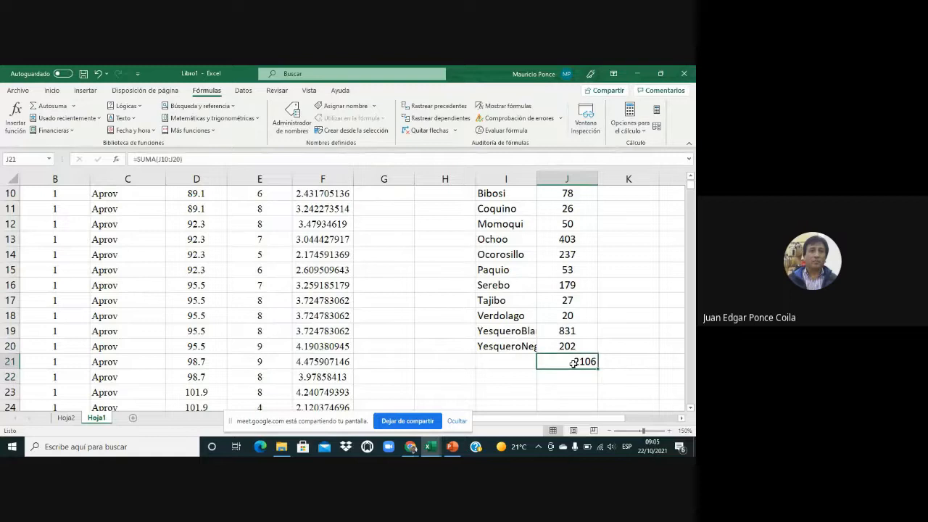
left_click(52, 91)
left_click(58, 126)
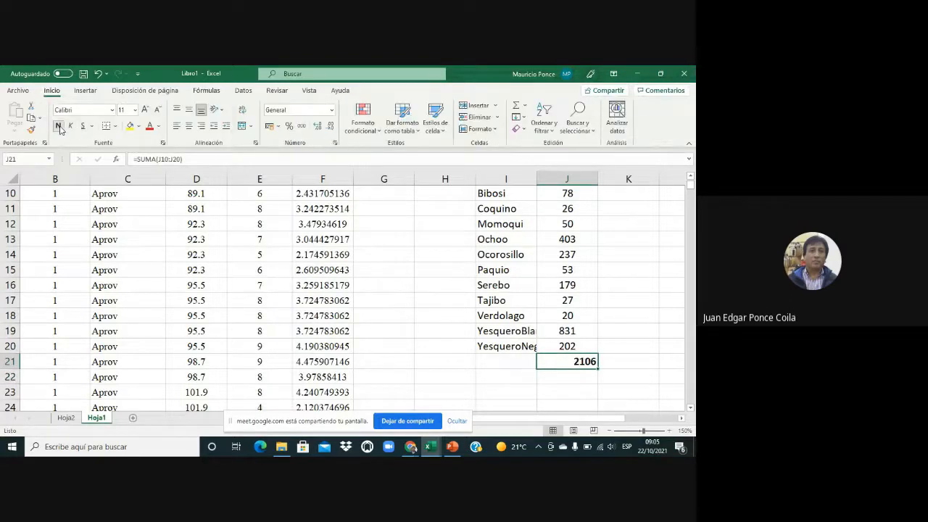
left_click(149, 126)
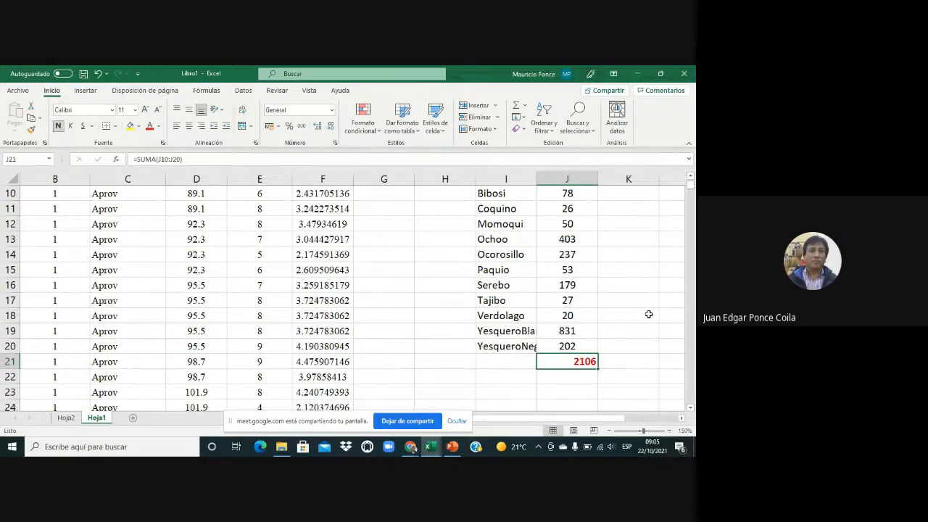
left_click(188, 126)
Step: Enter the column header "Especie" in cell I9 above the species names
scroll(607, 308, "up", 1)
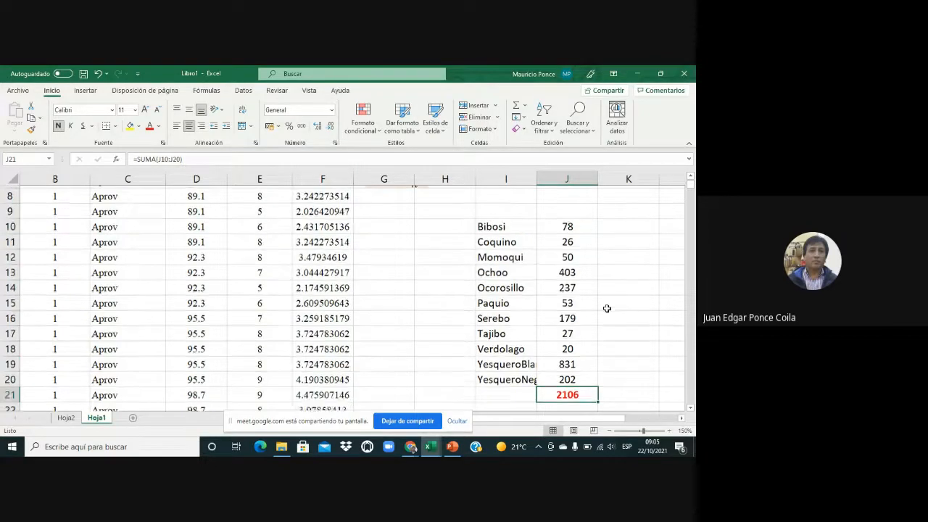
left_click(506, 223)
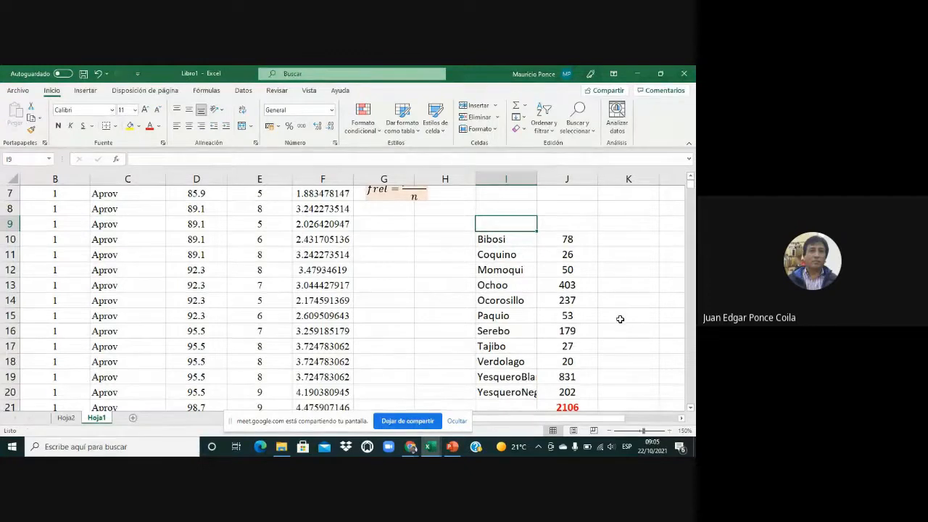
type("Especie")
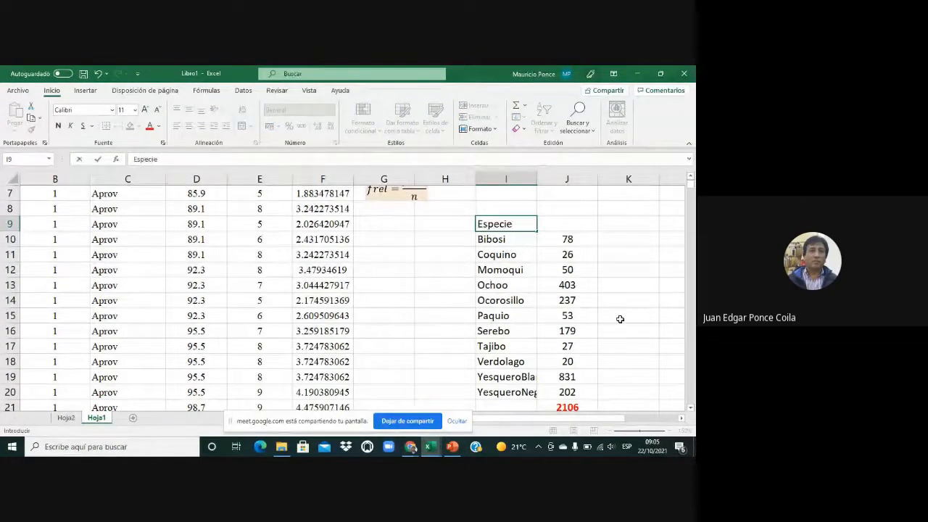
key("Tab")
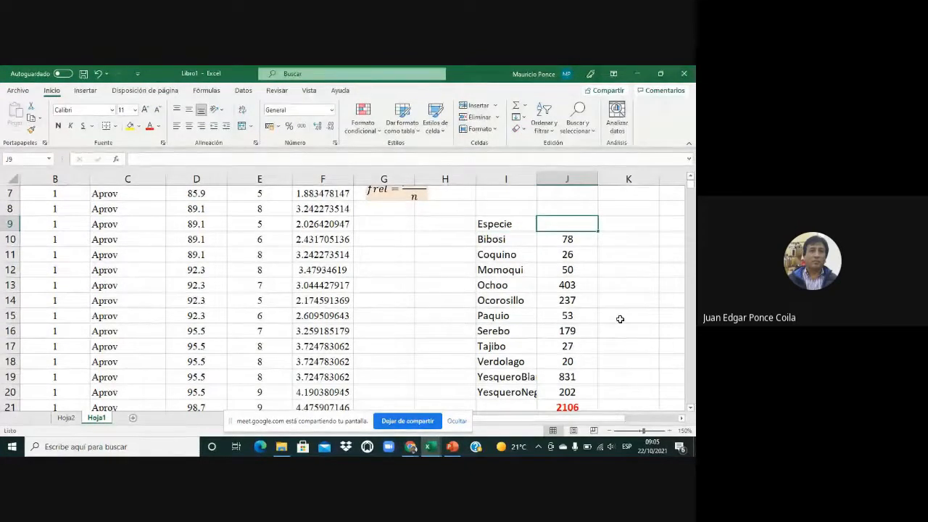
Step: Enter the header "fabs" in J9 above the counts and centre the range J9:K20 horizontally
type("fabs")
key("Return")
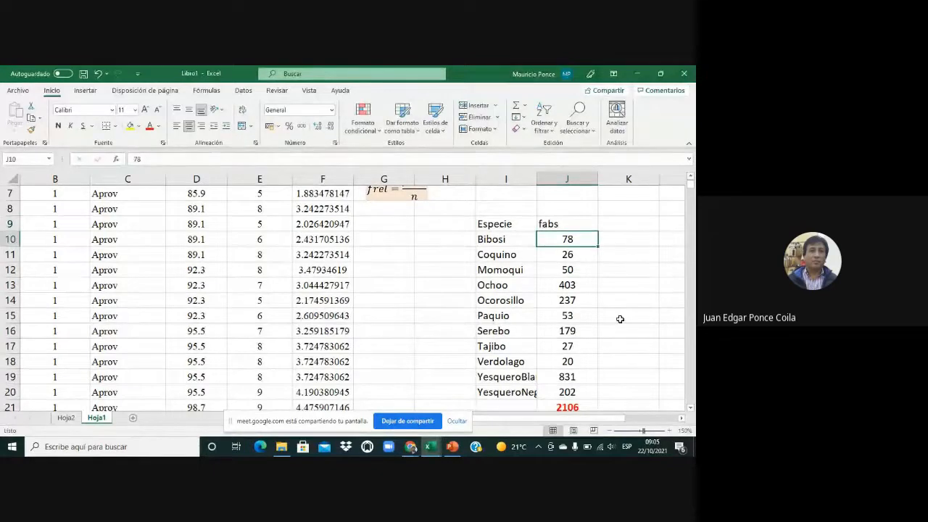
left_click(486, 223)
left_click_drag(491, 224, 643, 321)
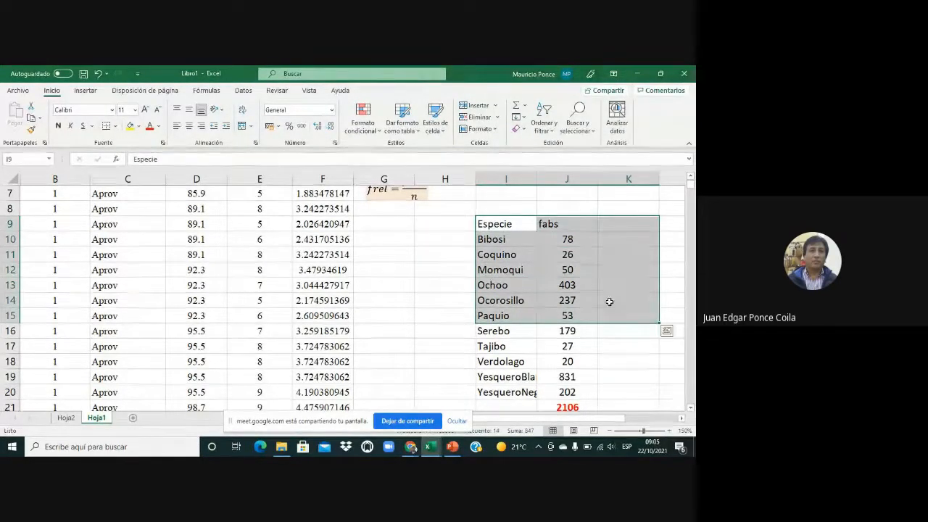
left_click_drag(549, 223, 655, 392)
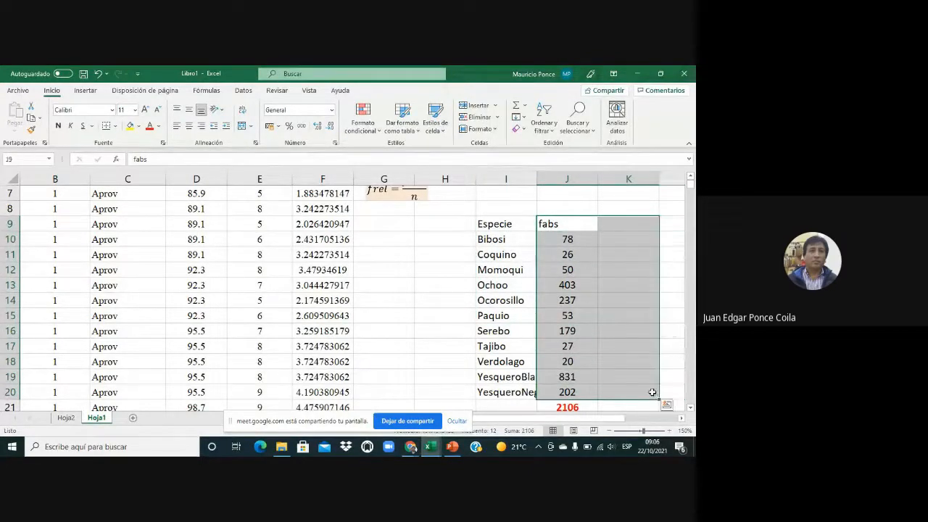
left_click(188, 125)
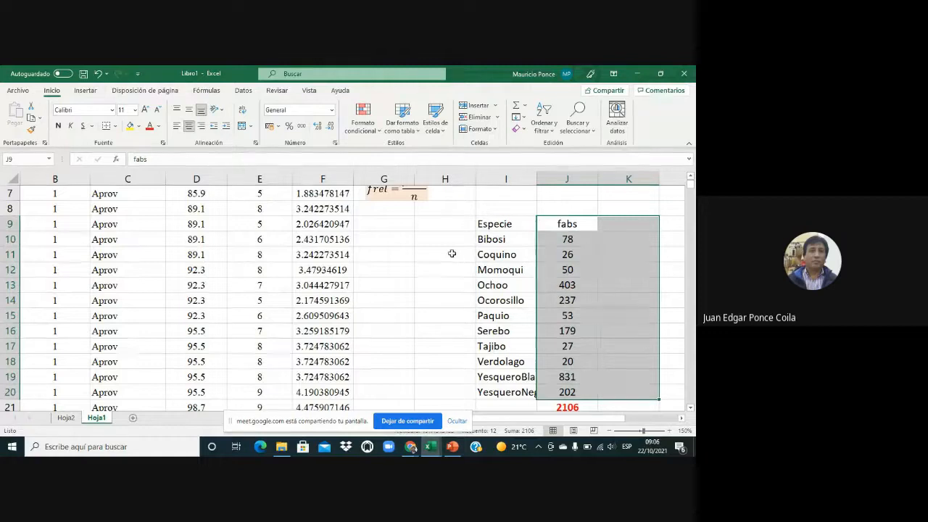
Step: Enter the column header "frel" in cell K9 for the relative frequencies
left_click(618, 221)
scroll(629, 189, "up", 3)
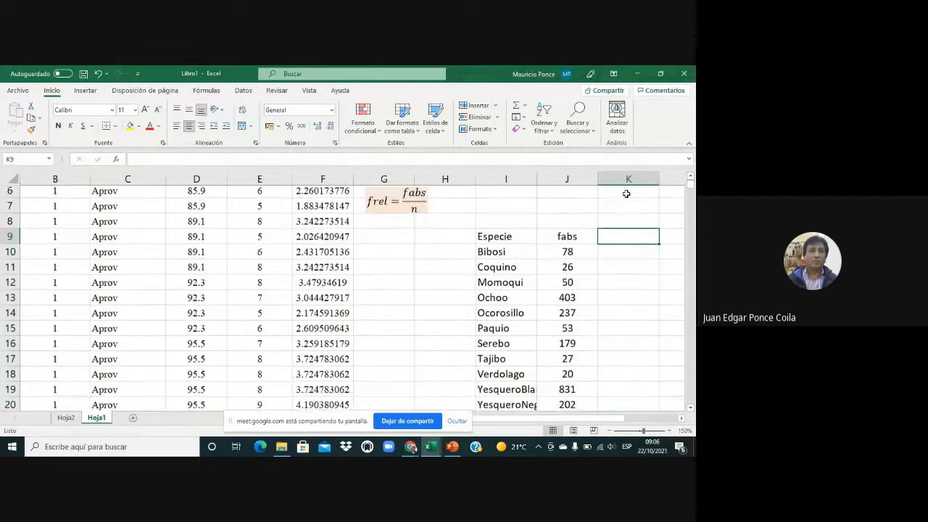
scroll(626, 194, "down", 3)
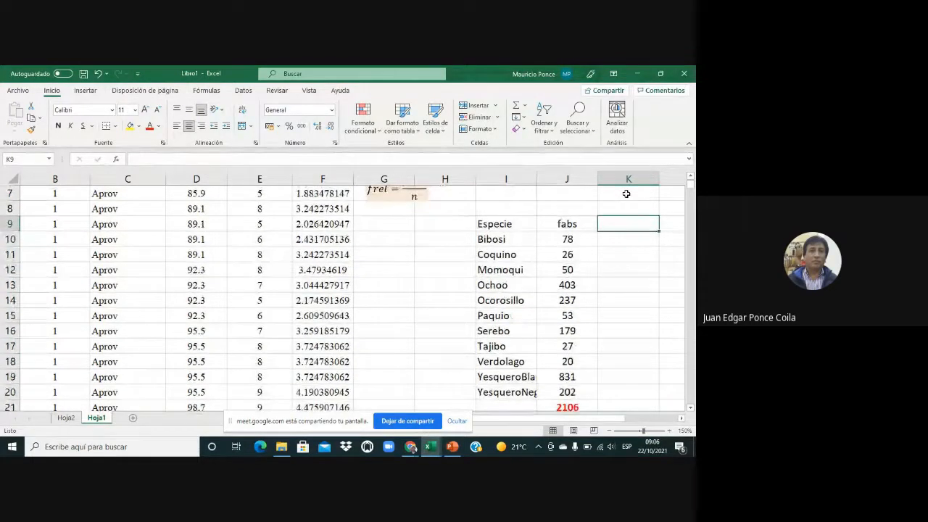
type("frel")
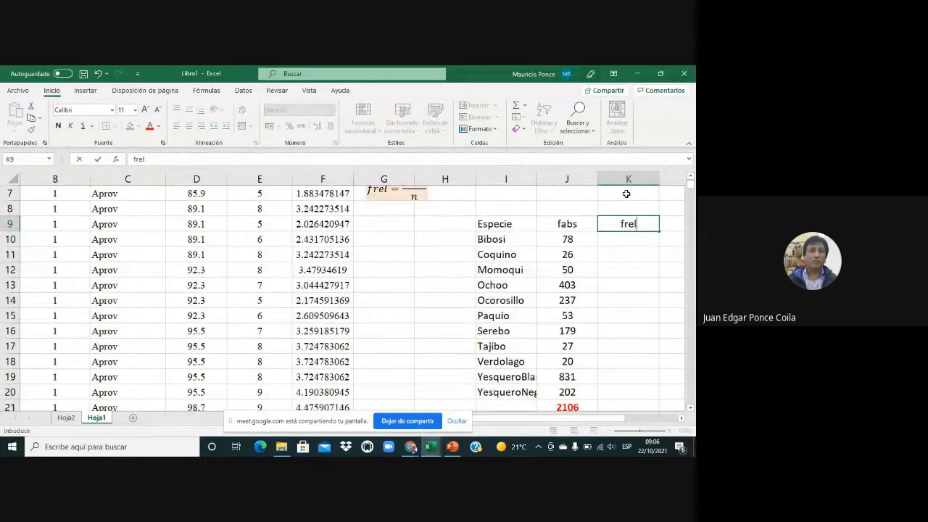
key("Return")
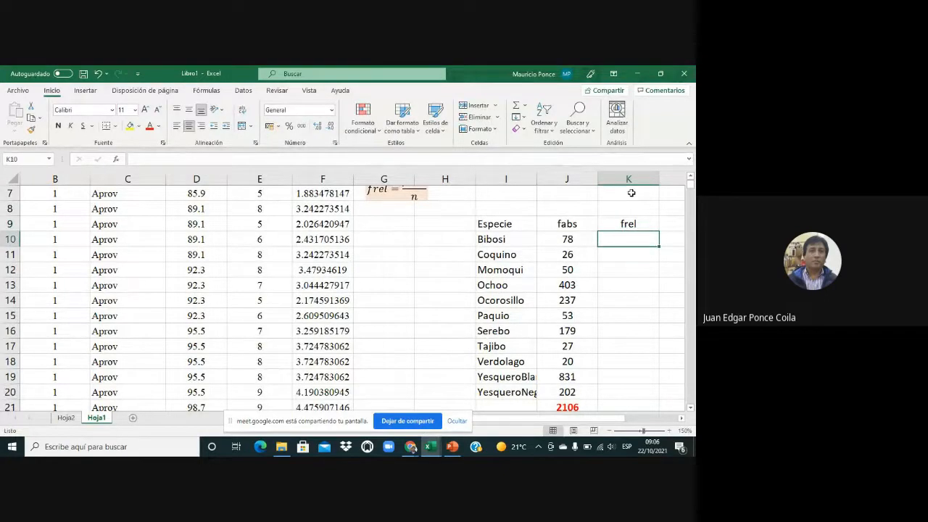
Step: Label the total row "n" in cell I21 and format the label as bold and red
scroll(509, 279, "up", 3)
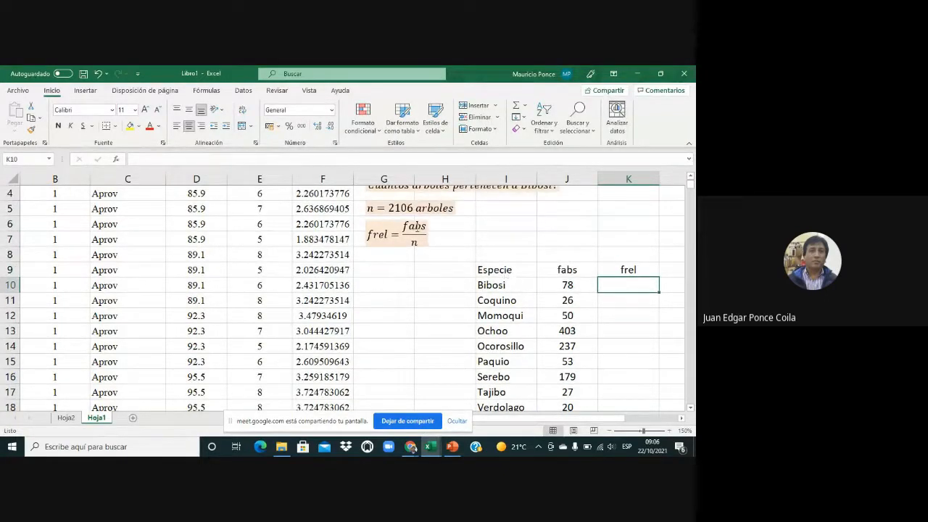
scroll(521, 262, "down", 2)
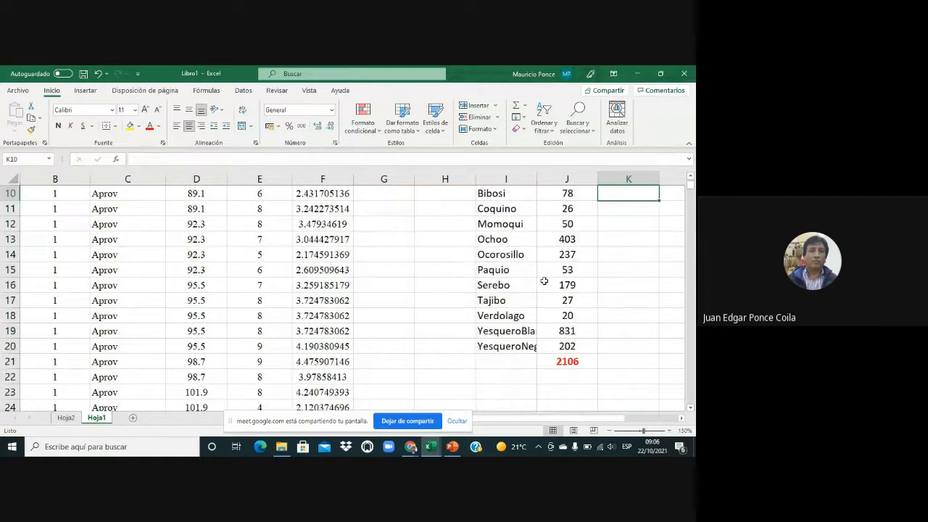
left_click(522, 369)
type("n")
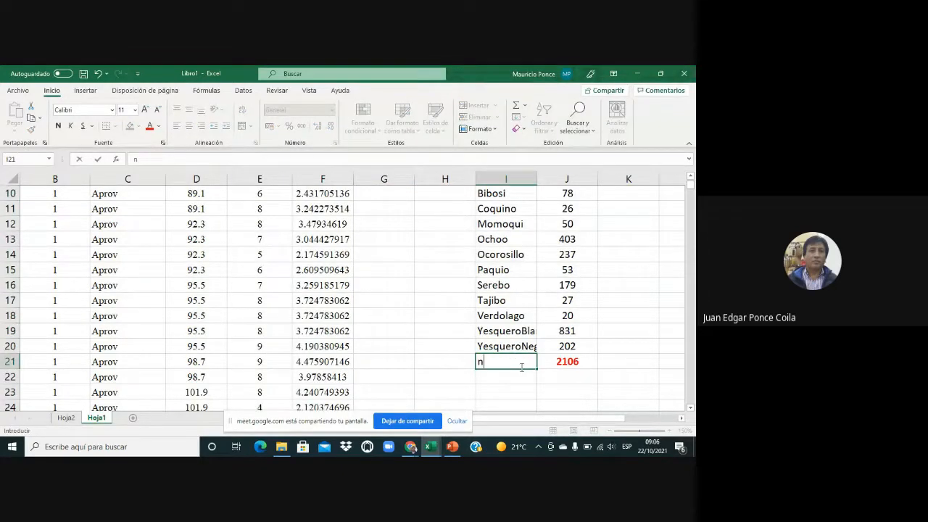
key("Tab")
left_click(509, 366)
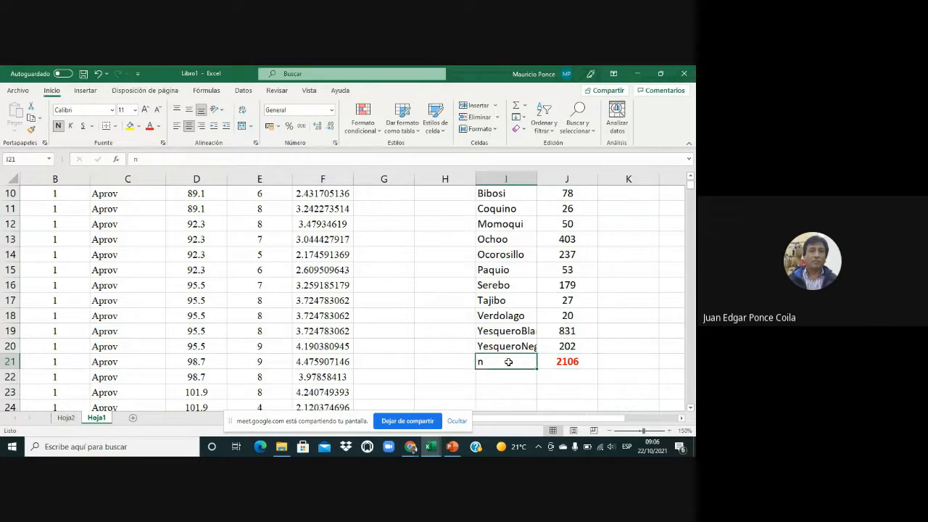
left_click(150, 126)
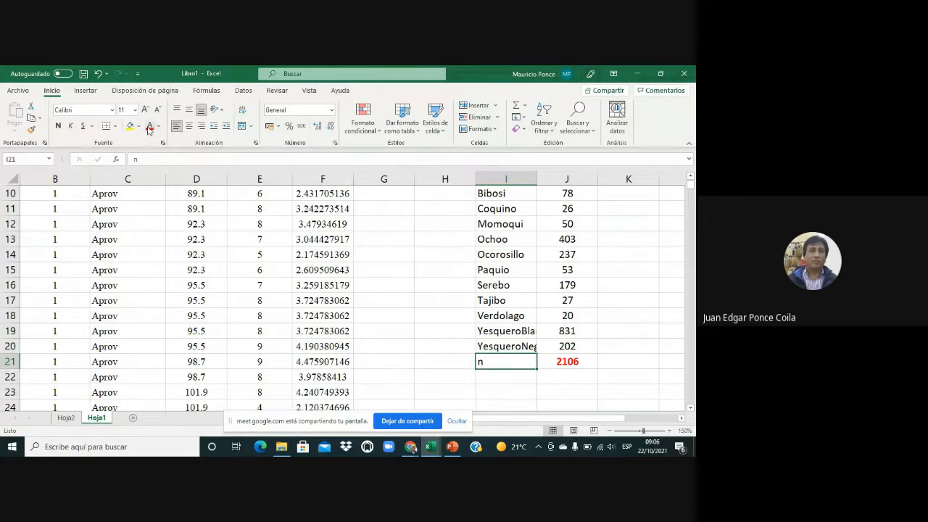
left_click(58, 125)
left_click(428, 312)
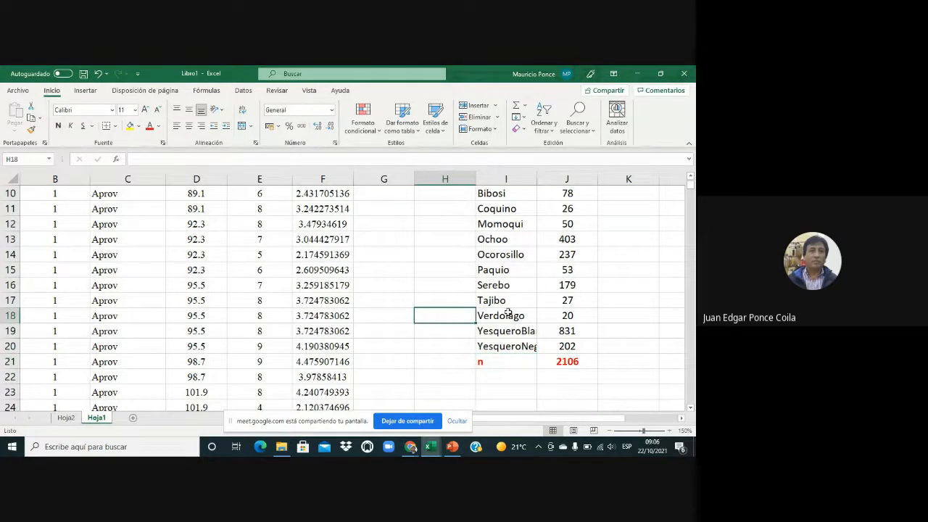
Step: Calculate Bibosi's relative frequency in K10 with =J10/$J$21 and fill the formula down to K20
scroll(507, 312, "up", 2)
scroll(502, 315, "down", 1)
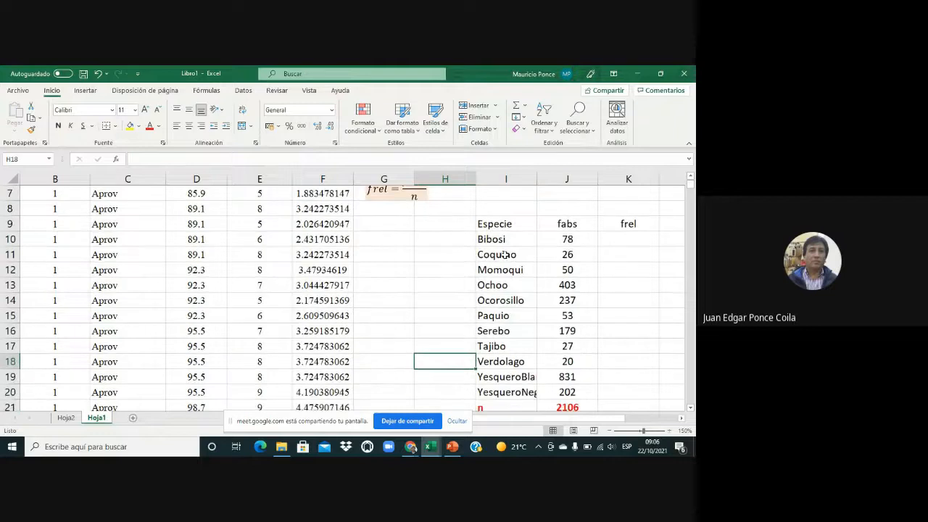
left_click(643, 240)
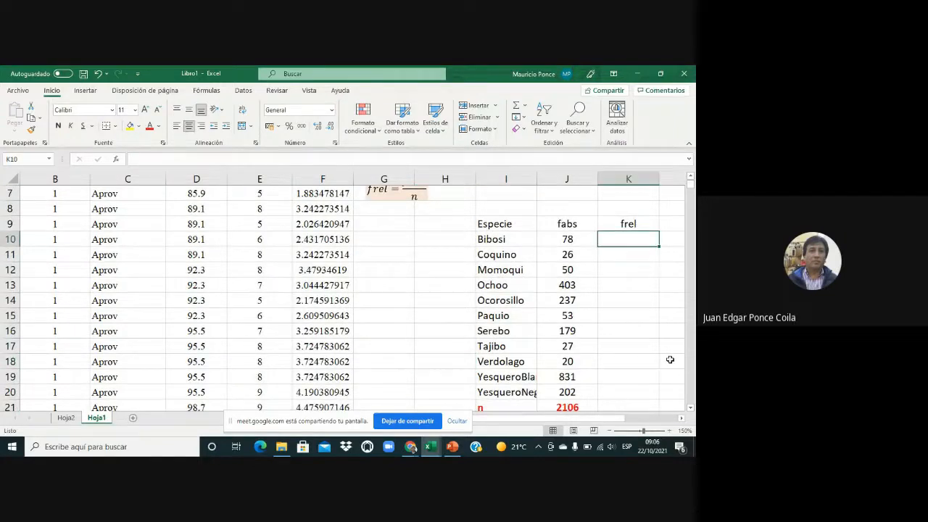
type("=")
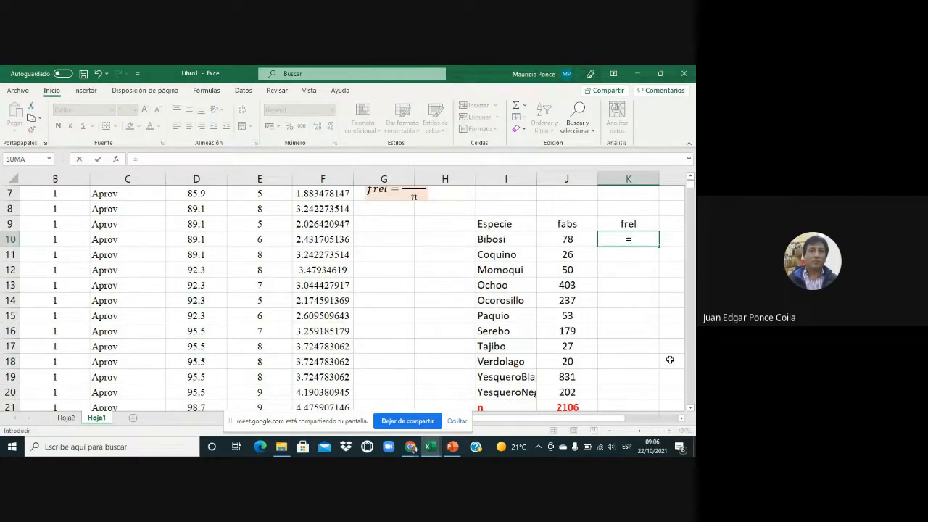
key("Left")
type("/")
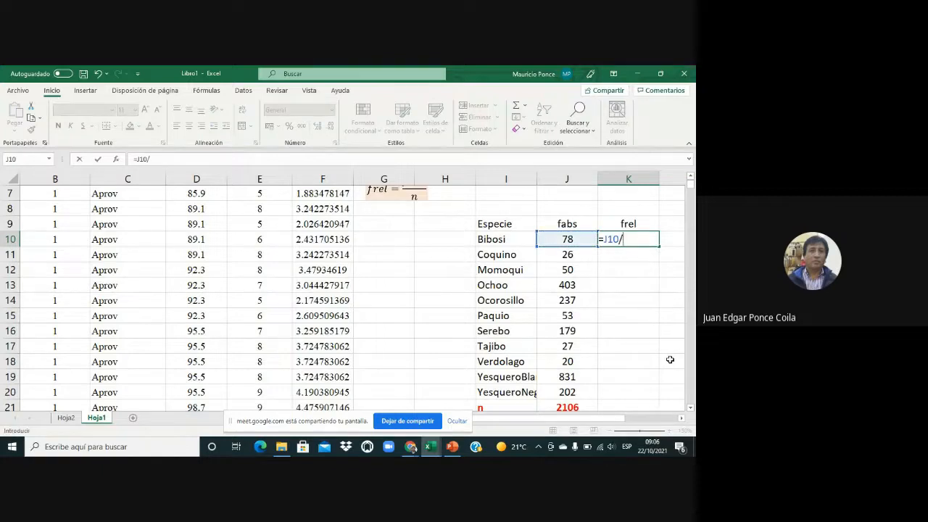
key("Down")
key("Down")
key("Down")
key("Down")
key("Down")
key("Down")
key("Down")
key("Down")
key("Down")
key("Down")
key("Down")
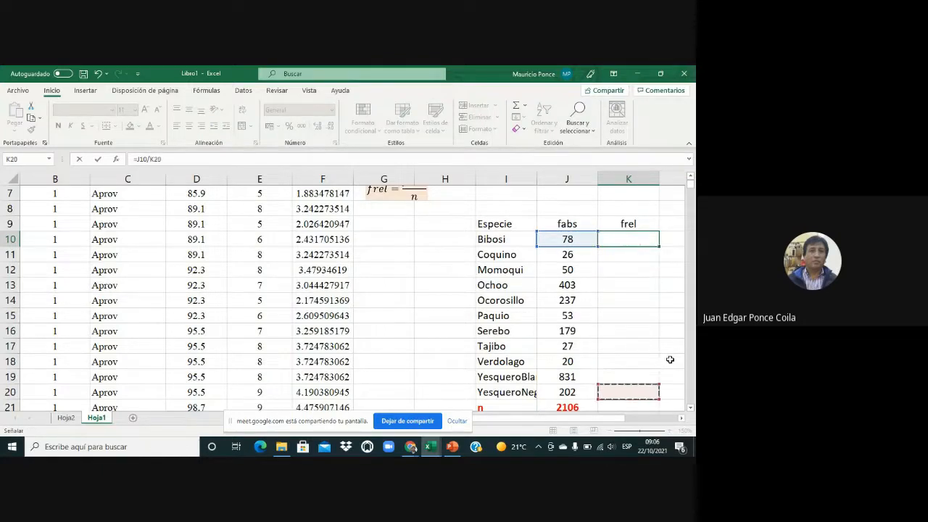
key("Left")
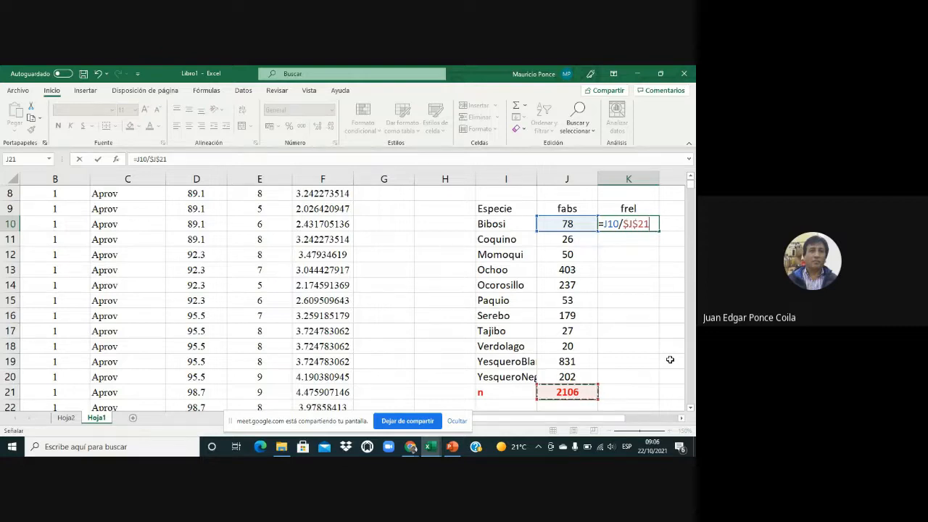
key("Return")
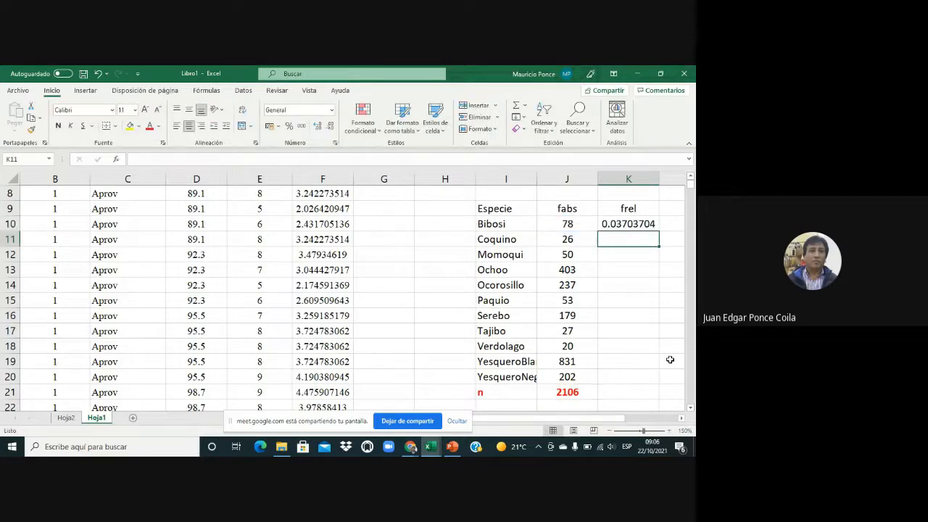
left_click(628, 224)
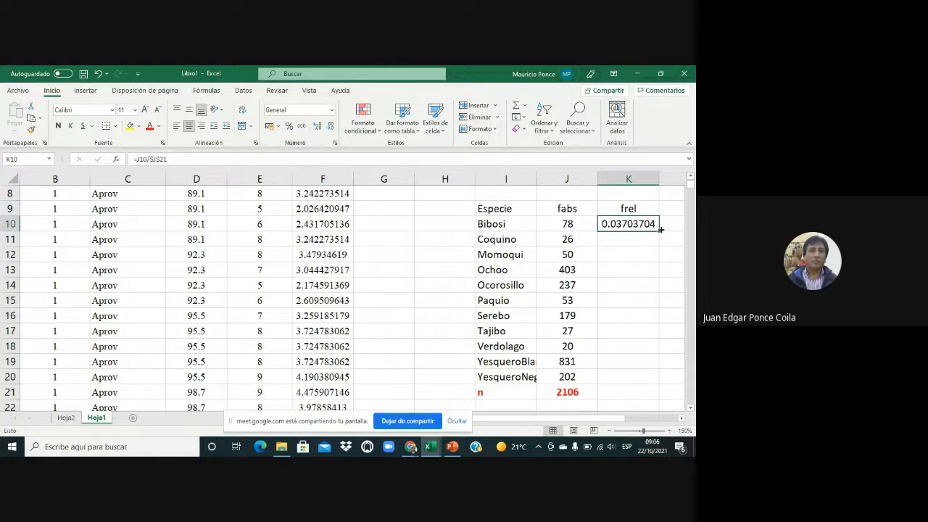
left_click_drag(659, 230, 663, 384)
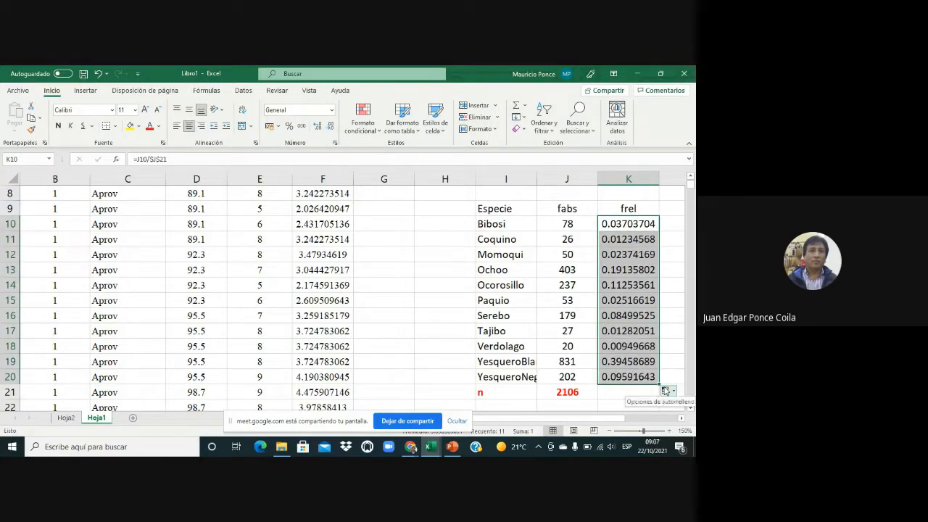
Step: Format the relative frequencies K10:K20 in the Número category with 4 decimal places
right_click(634, 270)
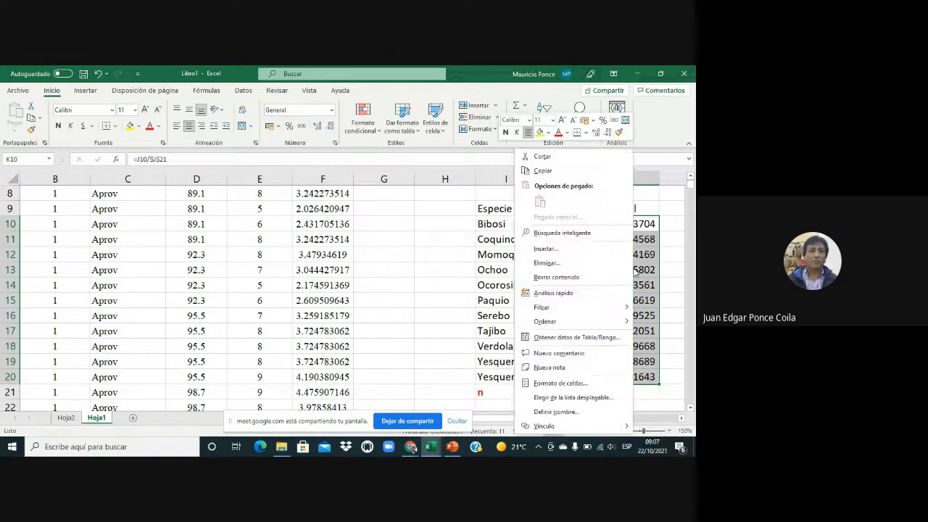
left_click(560, 383)
left_click(449, 241)
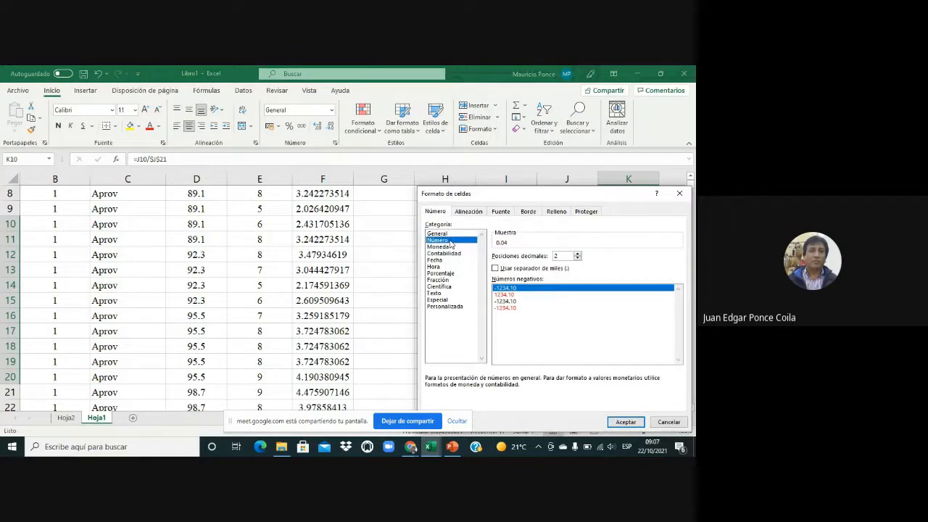
left_click(578, 254)
left_click(578, 254)
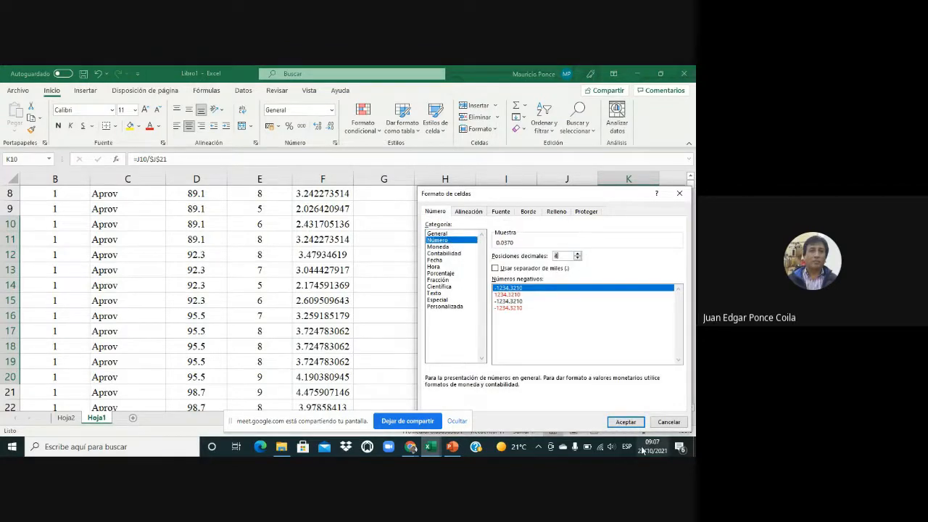
left_click(625, 422)
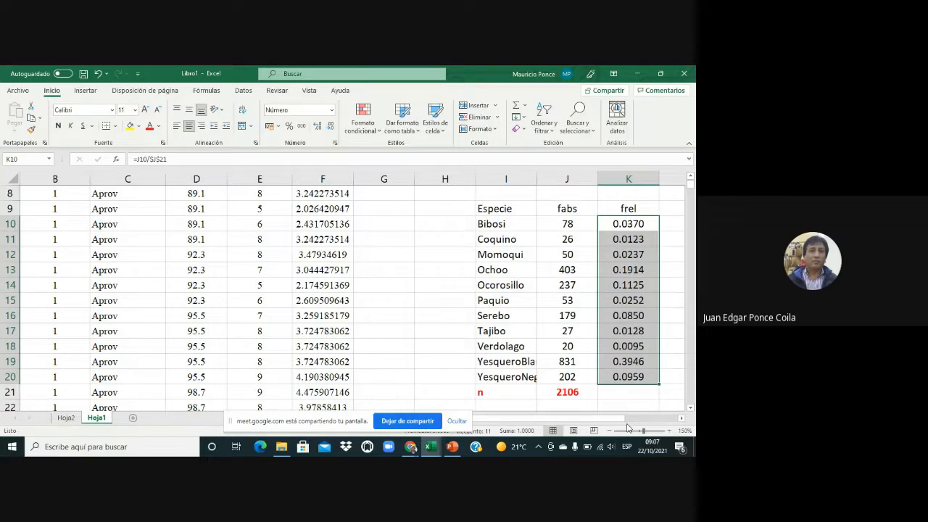
Step: Reduce the decimal places of the relative frequencies K10:K20 to 3
right_click(628, 270)
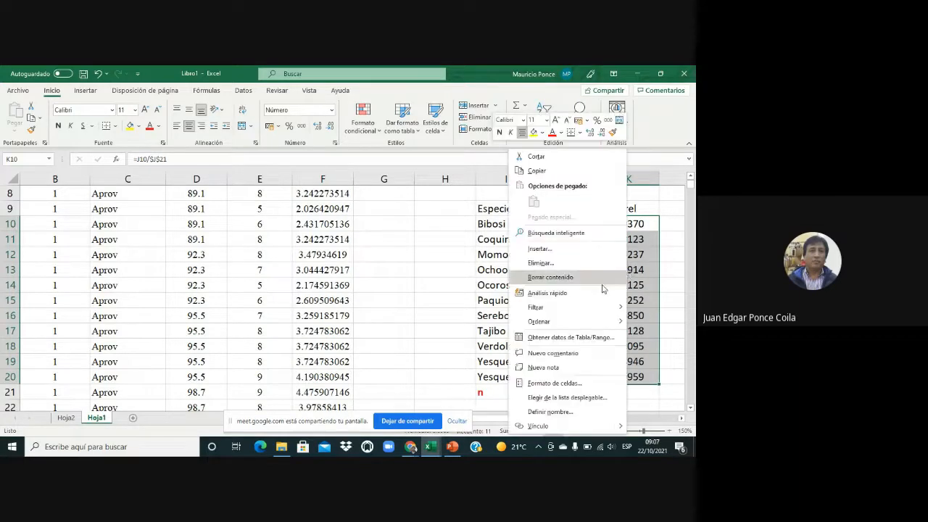
left_click(551, 380)
left_click(578, 259)
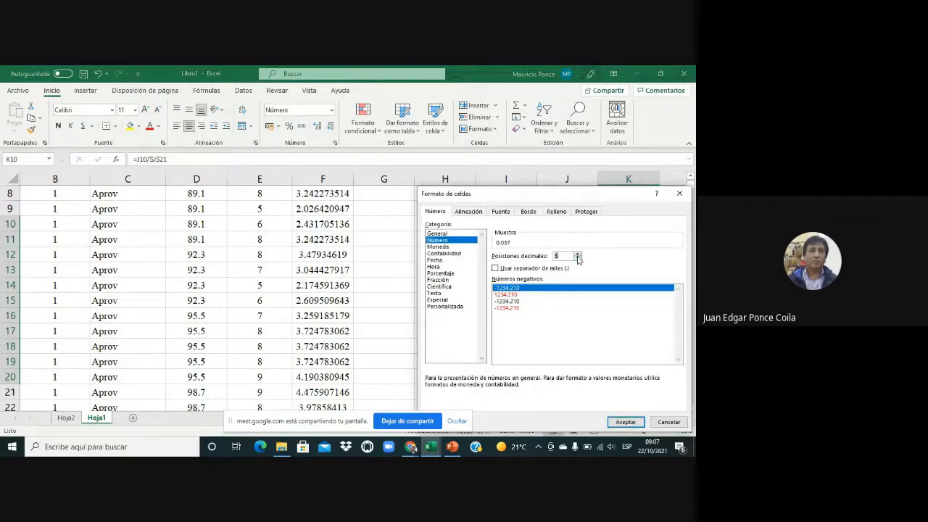
left_click(626, 422)
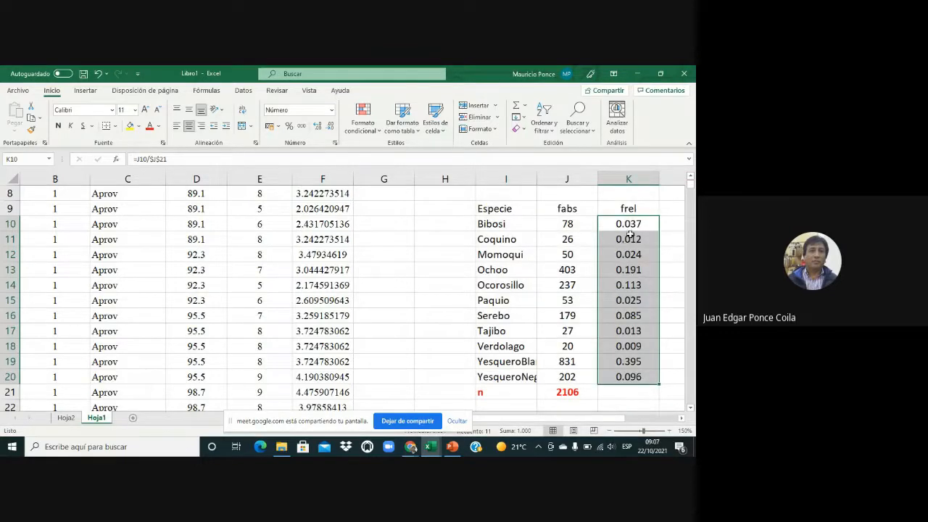
Step: Add an AutoSum total of the relative frequencies K10:K20 in cell K21
left_click(633, 393)
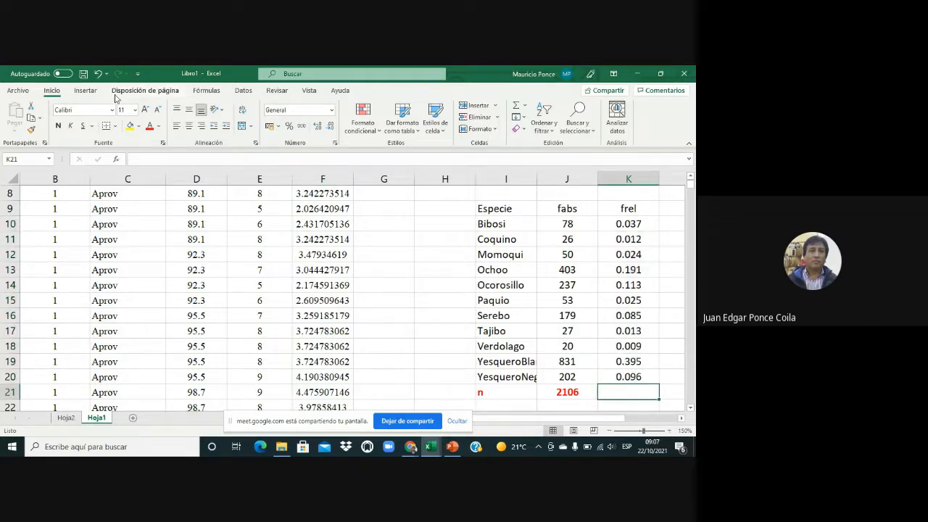
left_click(206, 91)
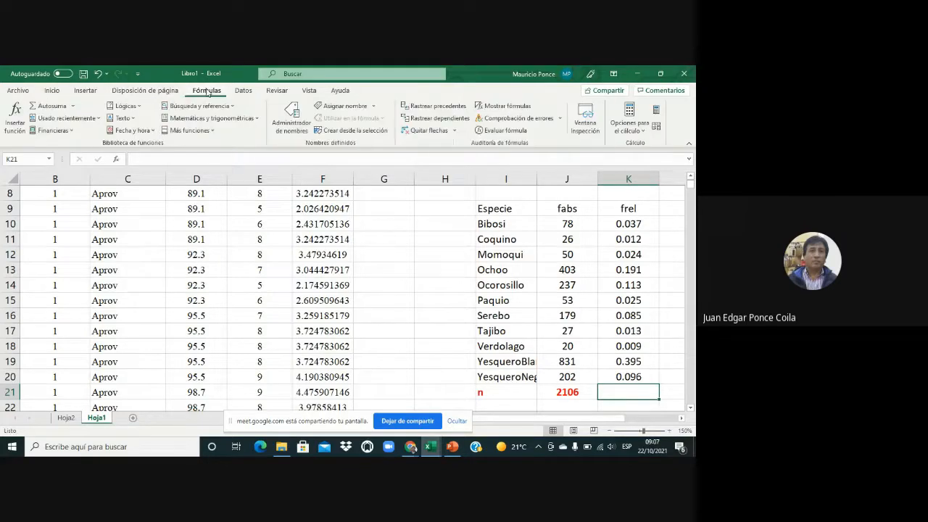
left_click(55, 107)
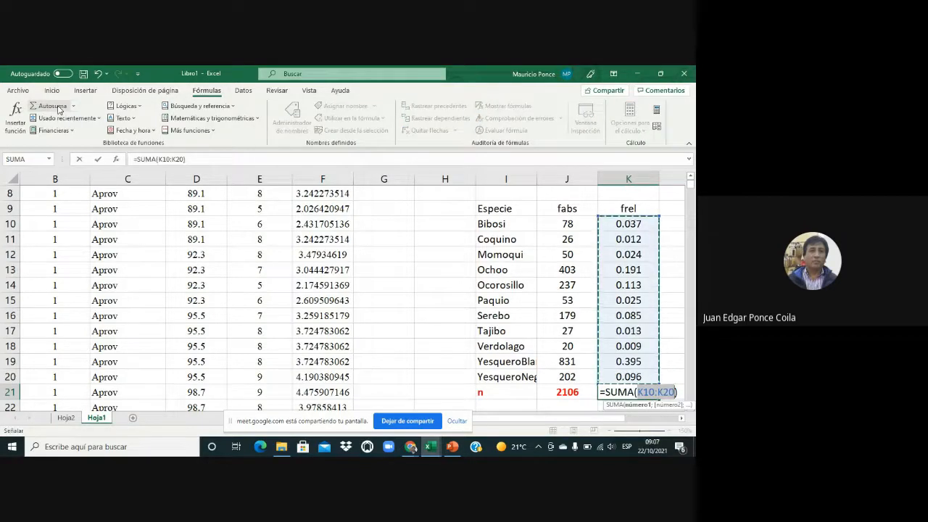
key("Return")
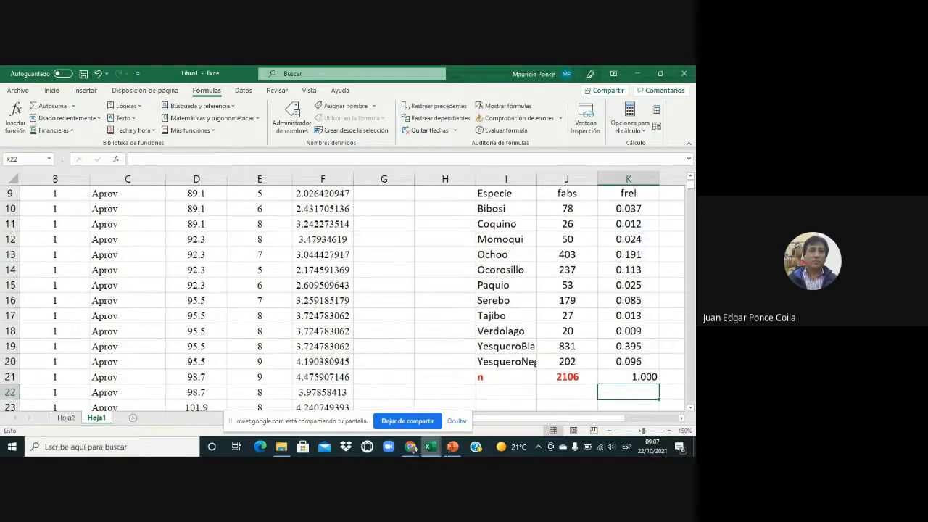
left_click(645, 377)
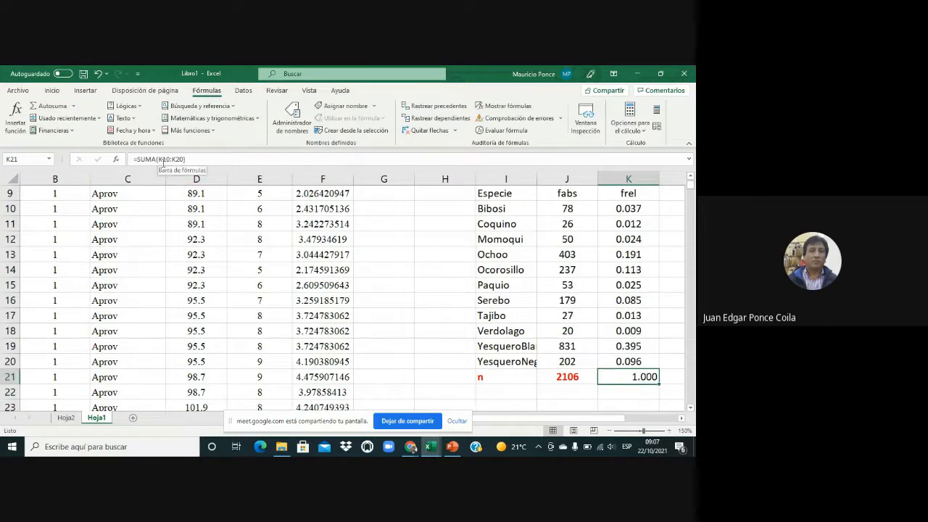
Step: Format the relative frequency total in K21 as centred, bold, red text
left_click(25, 90)
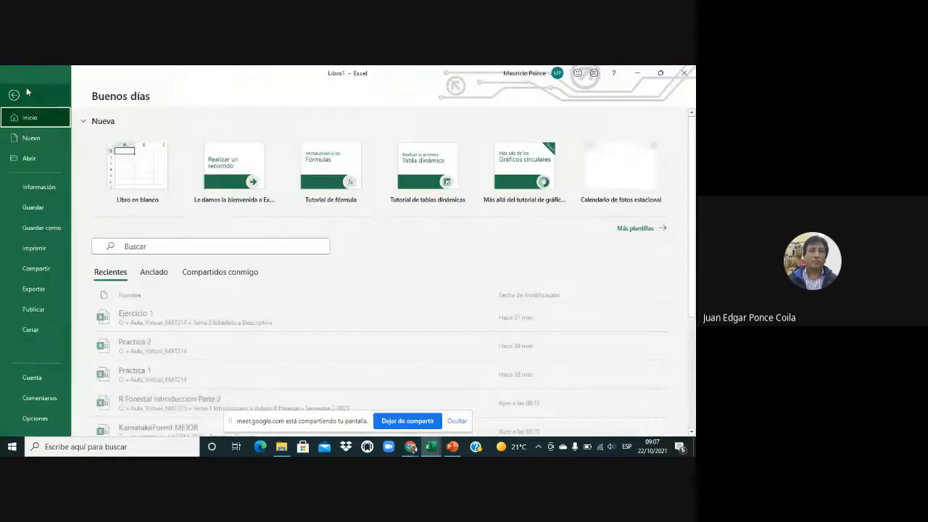
left_click(23, 93)
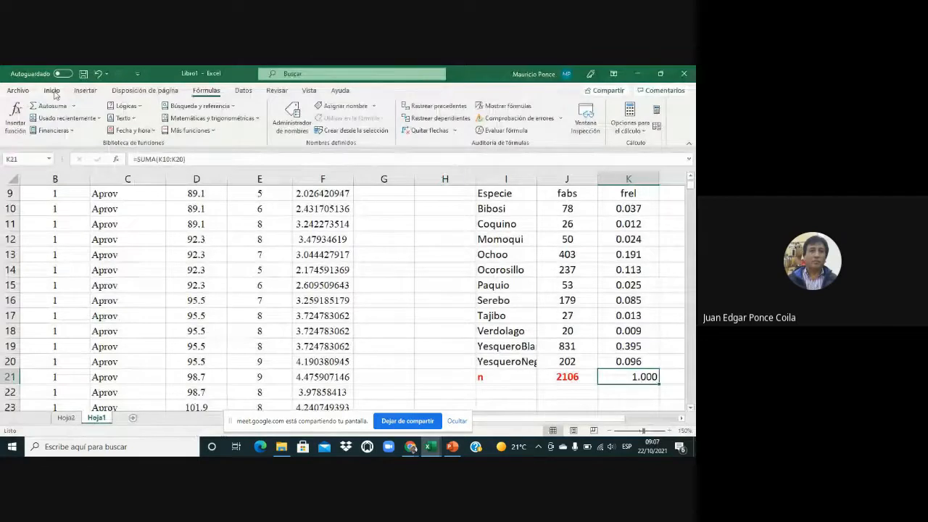
left_click(51, 91)
left_click(189, 126)
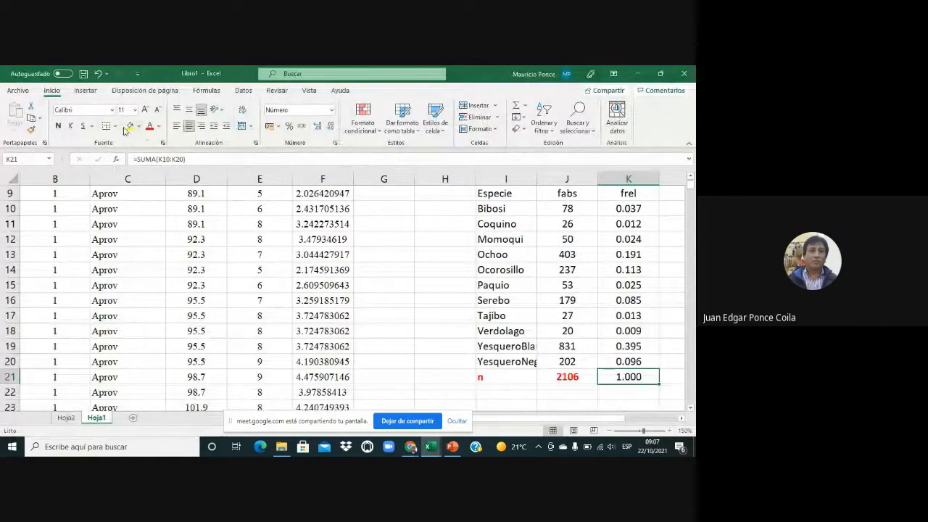
left_click(149, 127)
left_click(613, 347)
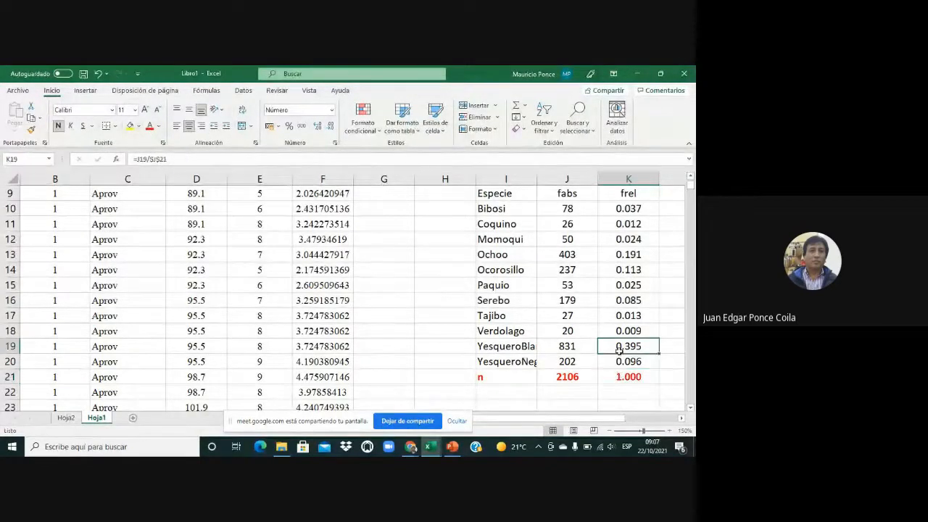
scroll(613, 350, "up", 3)
scroll(612, 350, "down", 2)
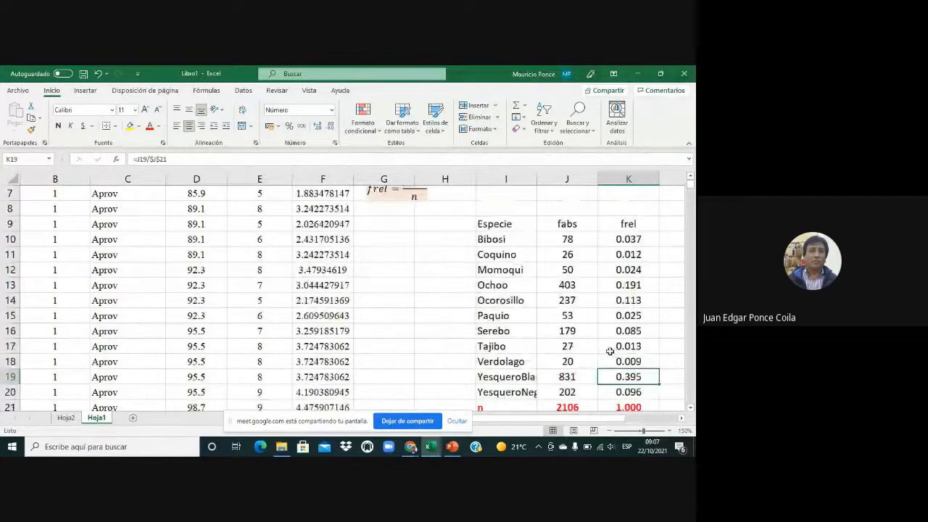
scroll(624, 350, "down", 1)
scroll(638, 348, "up", 1)
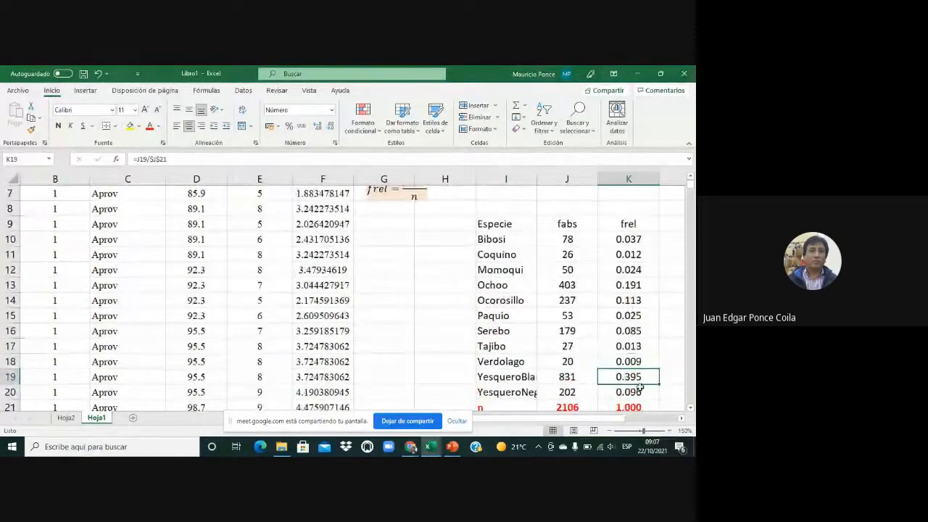
left_click(681, 419)
left_click(680, 419)
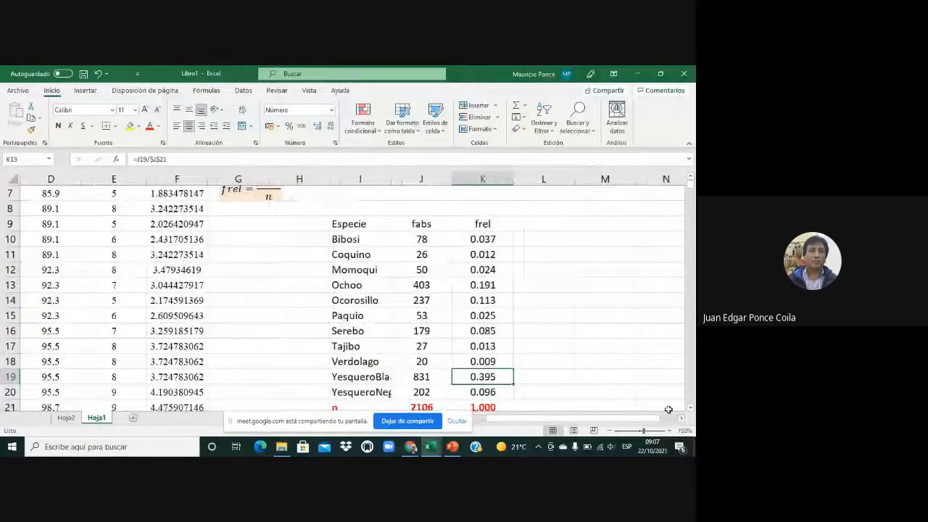
left_click(489, 238)
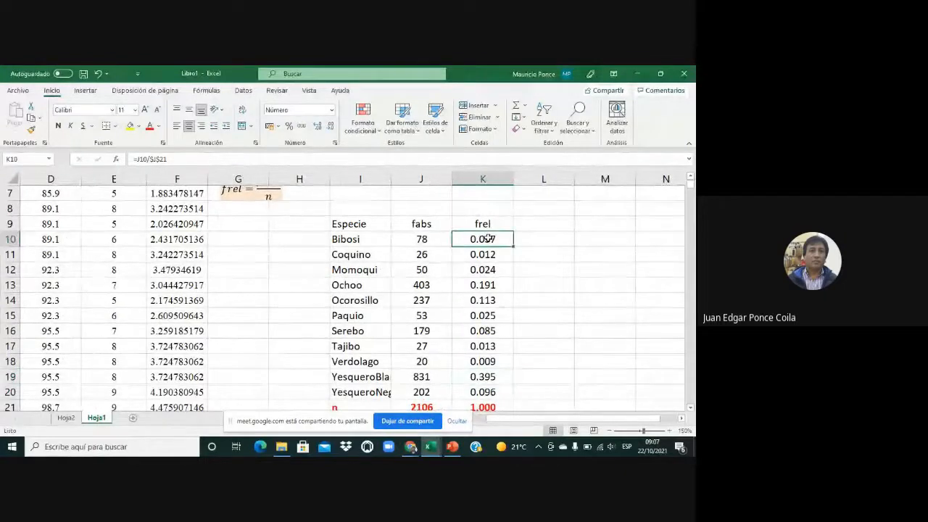
right_click(505, 244)
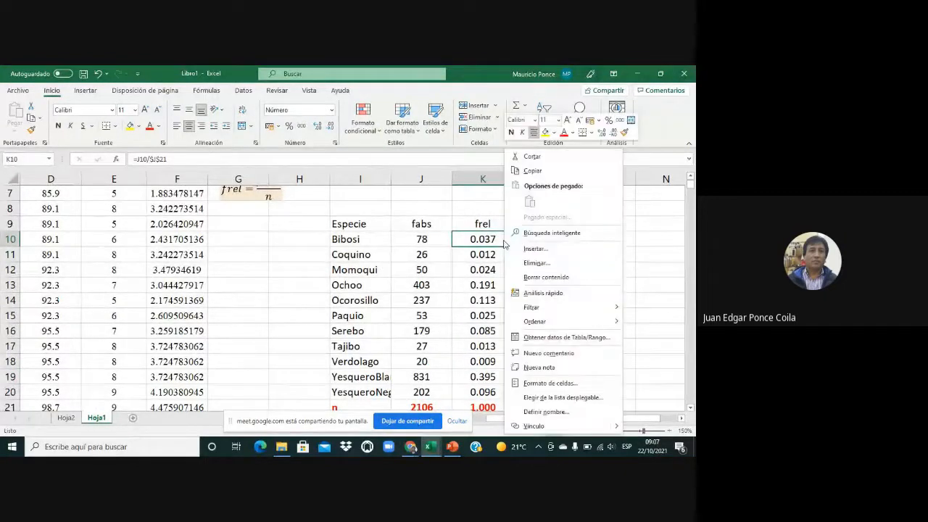
key("Escape")
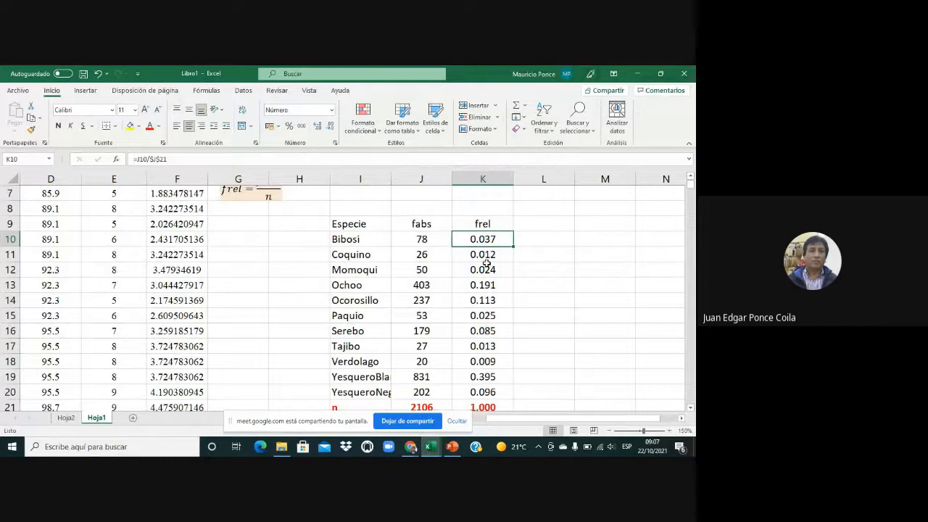
Step: Enter the column header frel(%) in cell L9, beside the frel header
left_click(545, 222)
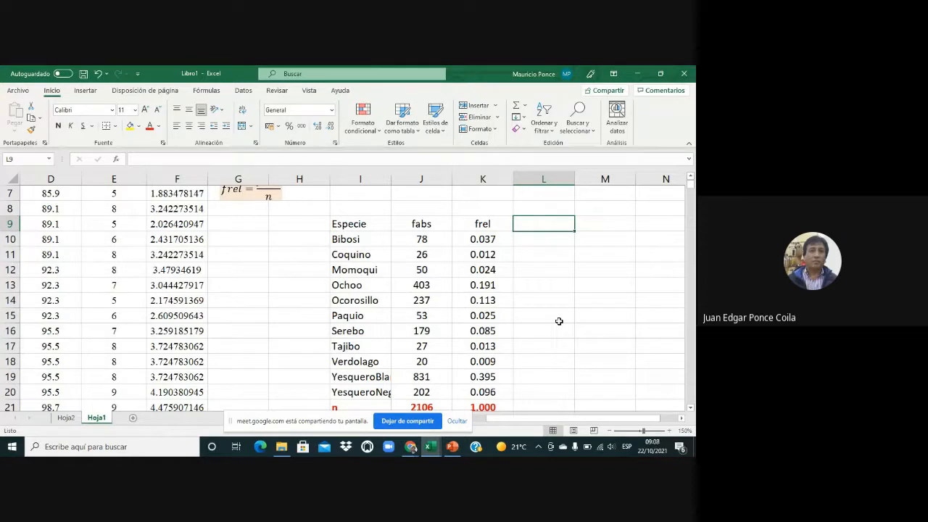
type("fre")
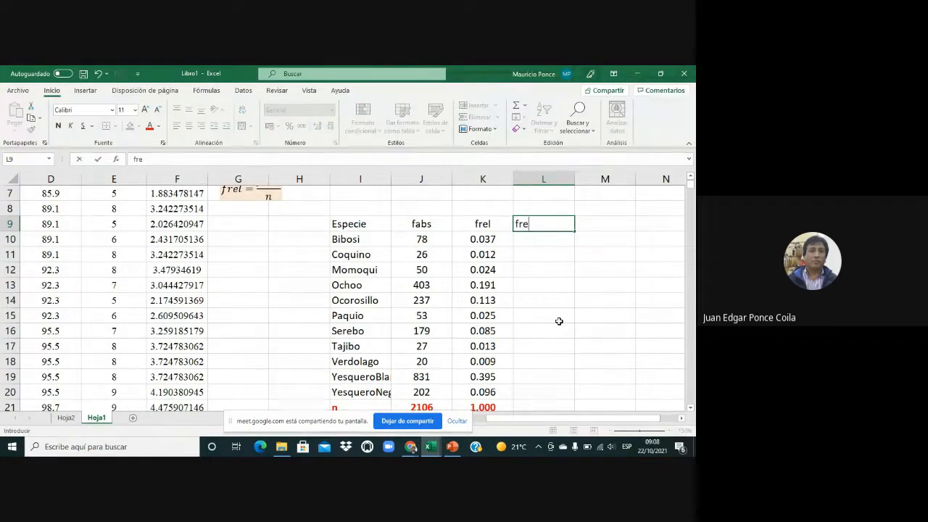
type("l(")
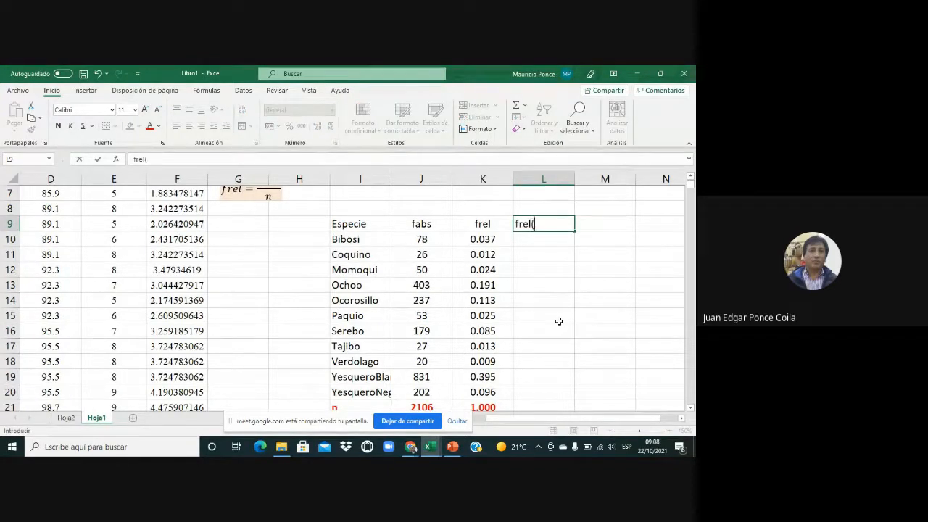
type("%)")
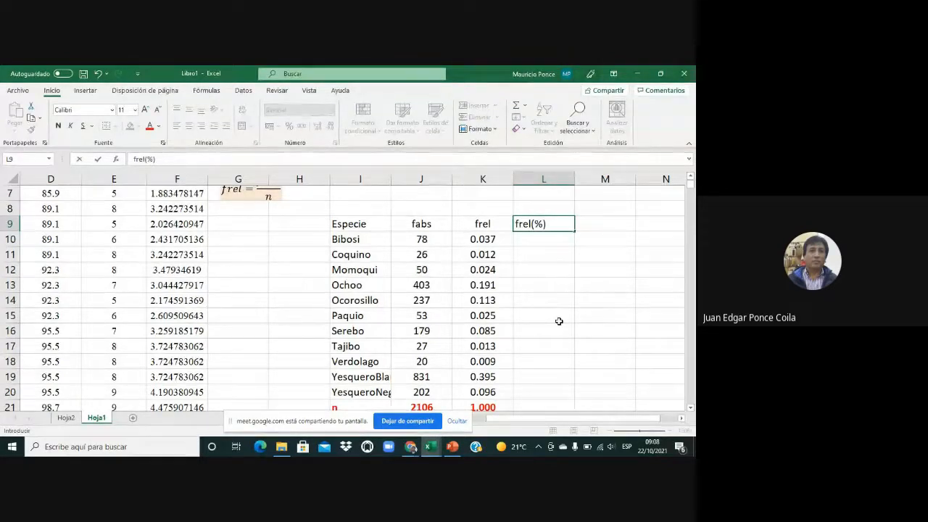
key("Return")
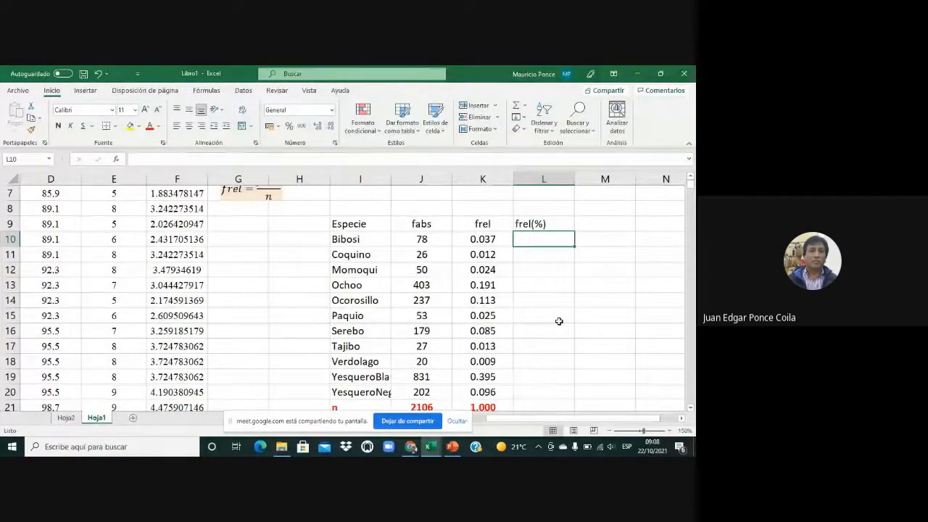
Step: Calculate Bibosi's percentage frequency in L10 with =K10*100 and fill the formula down to L20
type("=")
key("Left")
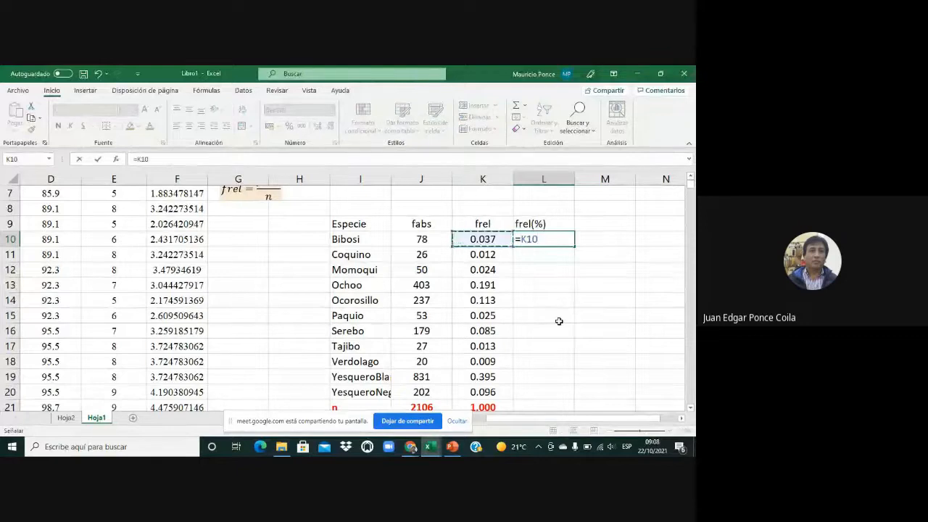
type("*")
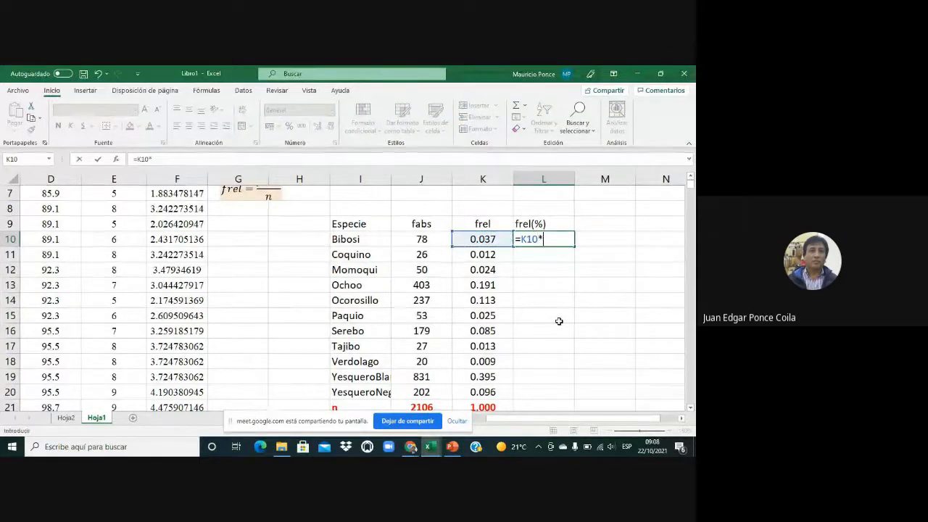
type("100")
key("Return")
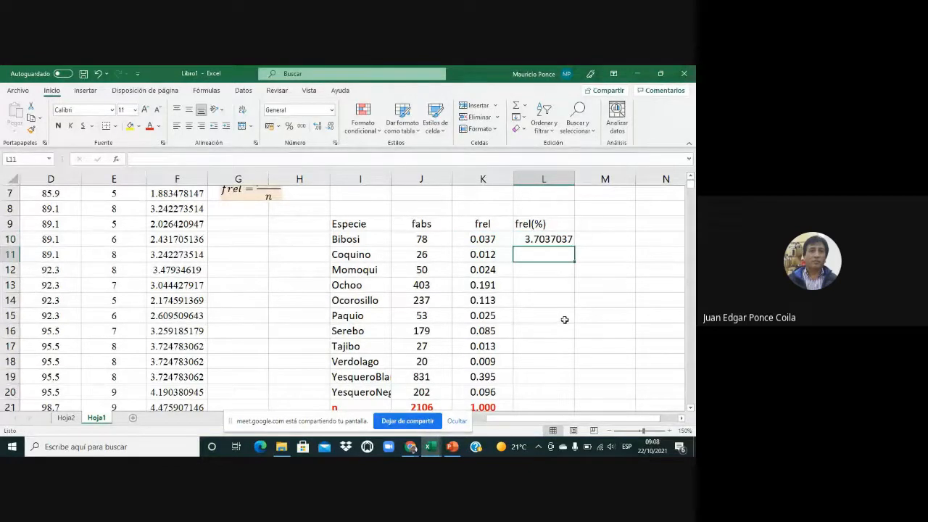
left_click(532, 238)
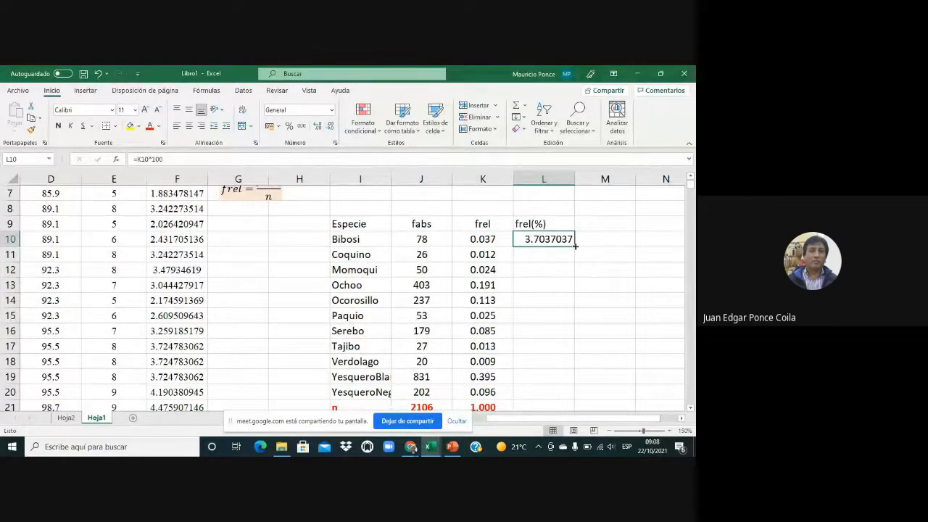
left_click_drag(575, 247, 576, 395)
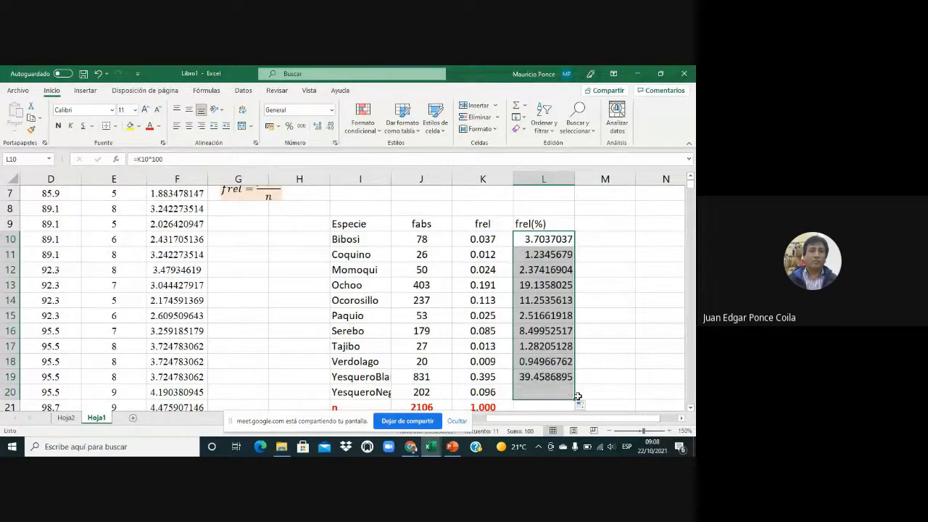
Step: Format the percentages L10:L20 in the Número category with 2 decimal places and centre the frel(%) header in L9
right_click(551, 333)
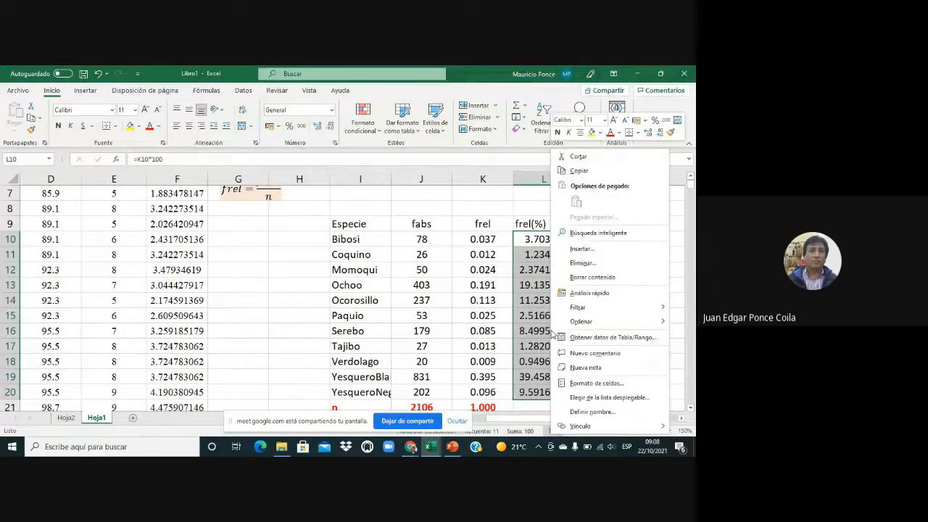
left_click(600, 384)
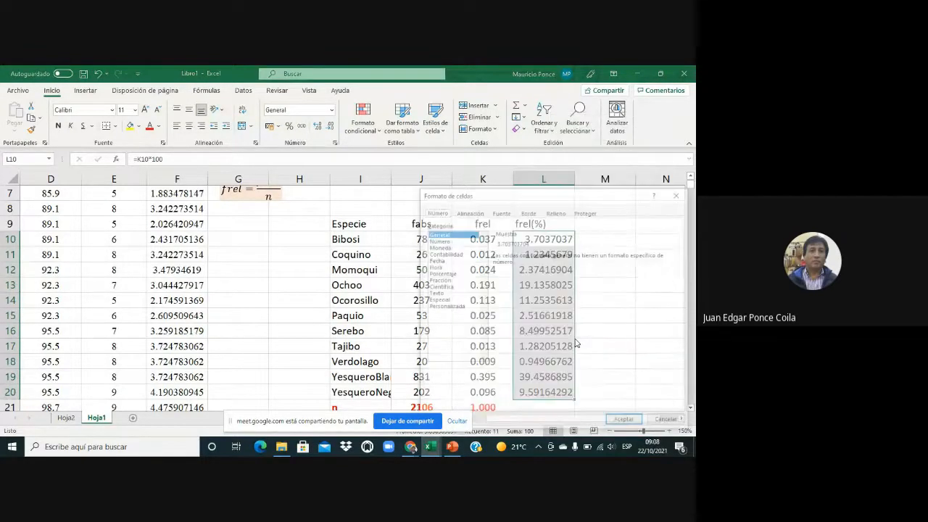
left_click(460, 240)
key("Return")
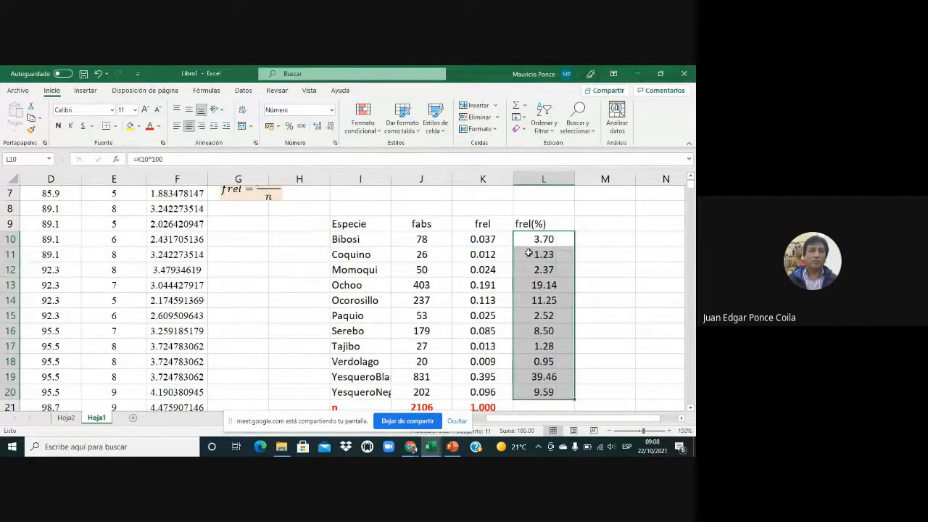
left_click(547, 223)
left_click(189, 126)
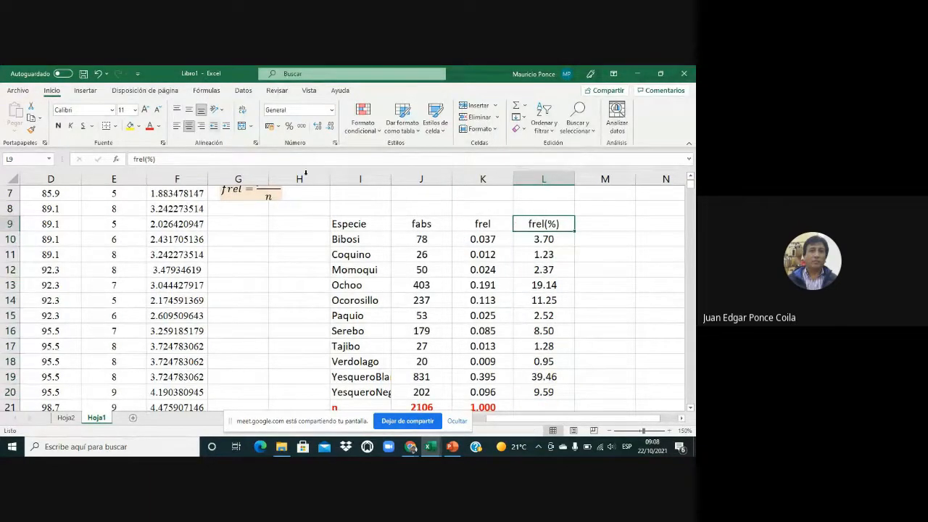
left_click(567, 319)
Step: Add an AutoSum total of the percentage frequencies L10:L20 in cell L21
scroll(568, 323, "down", 1)
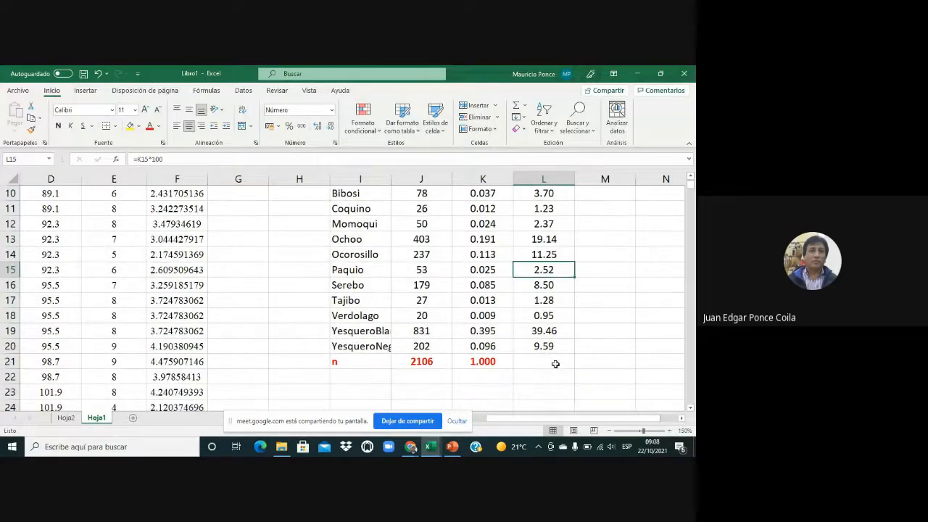
left_click(555, 362)
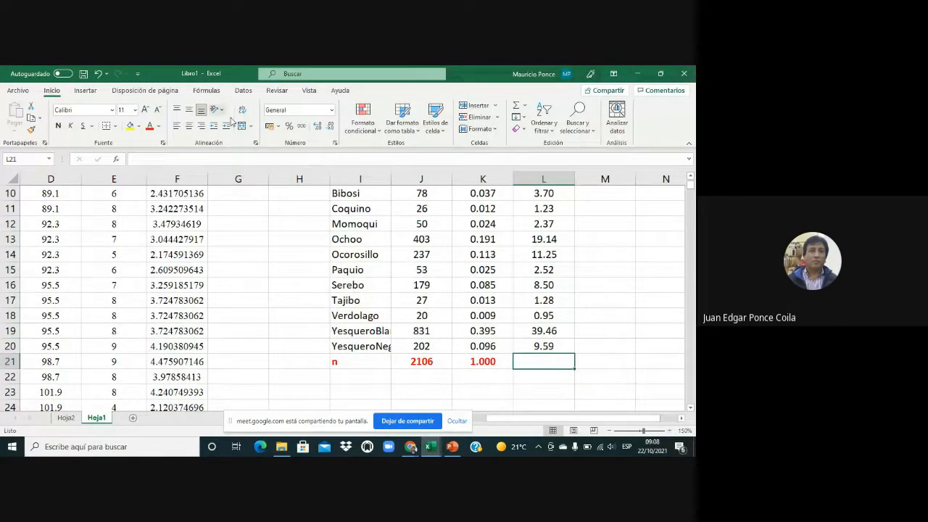
left_click(207, 91)
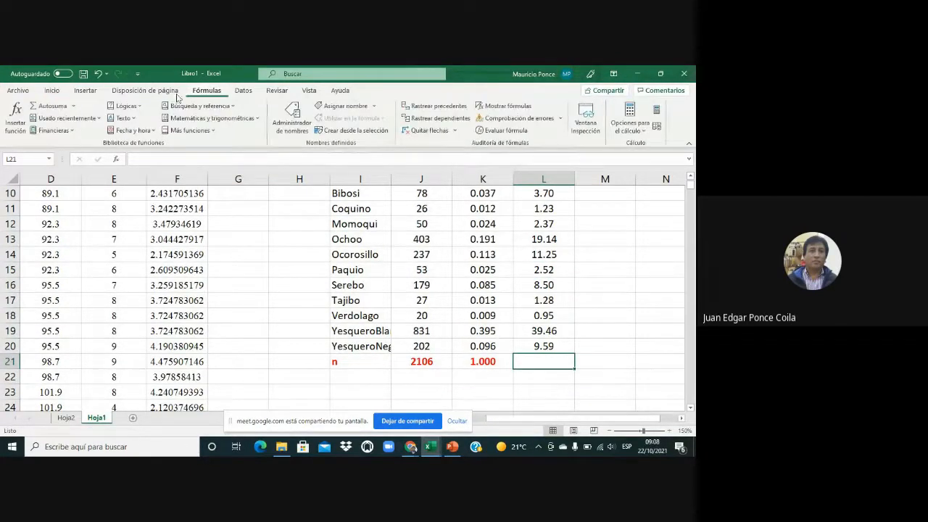
left_click(46, 106)
left_click(47, 106)
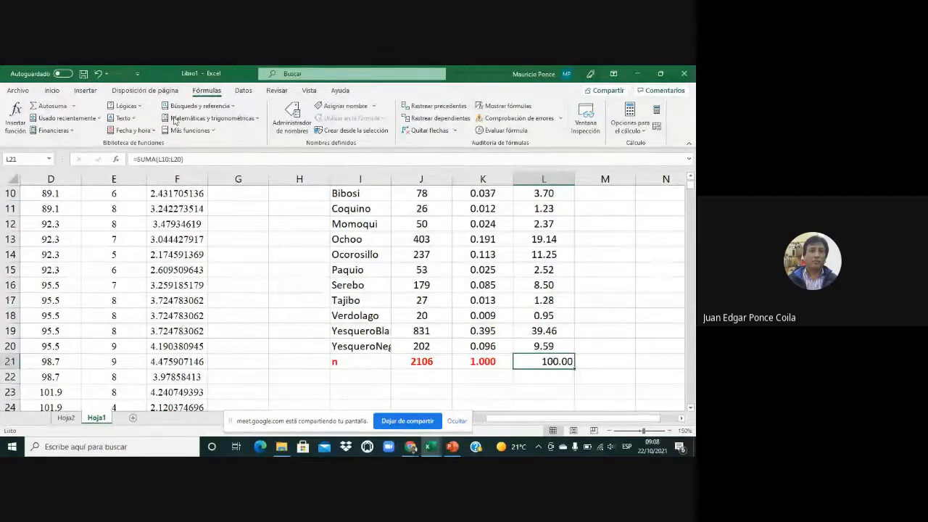
Step: Make the percentage total in L21 bold, red and centred
left_click(51, 91)
left_click(58, 126)
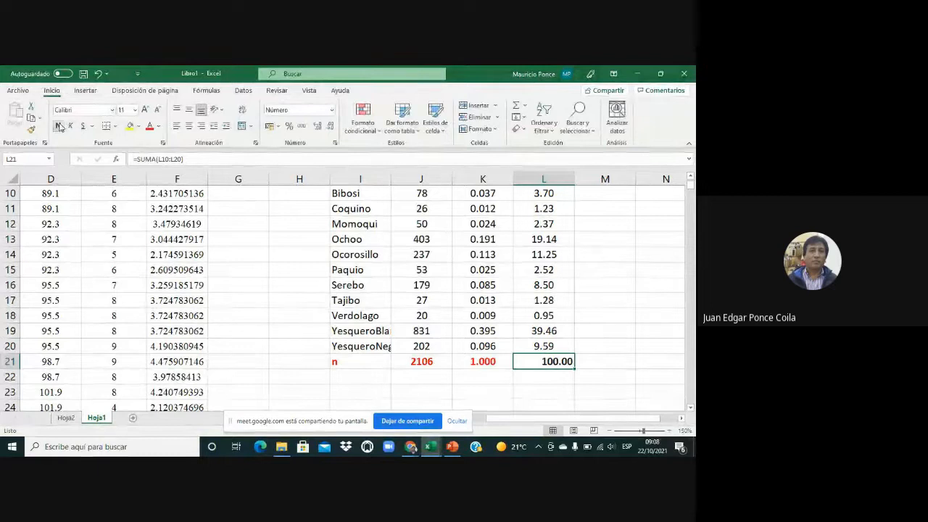
left_click(149, 126)
left_click(188, 126)
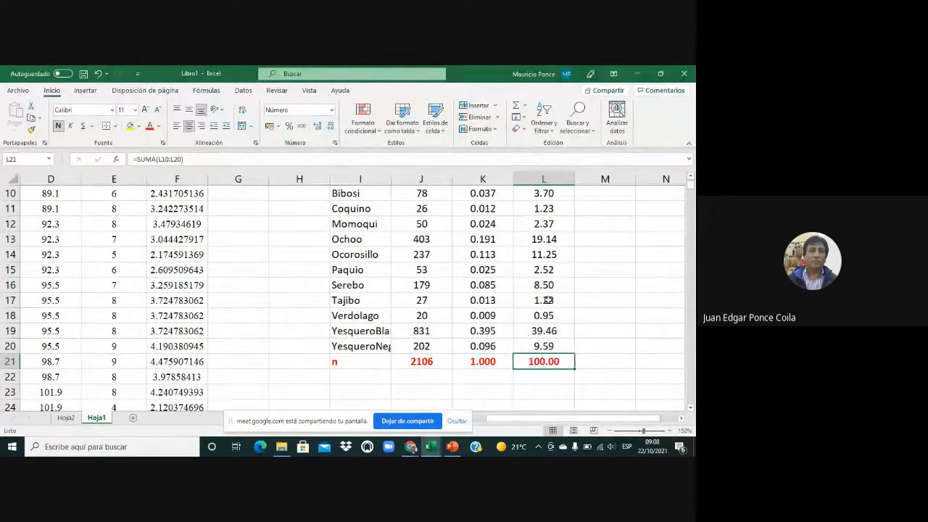
left_click(543, 297)
Step: Add a Clase header in H9 and number the species from 1 to 11 in H10:H20 by filling the series down
scroll(459, 283, "up", 2)
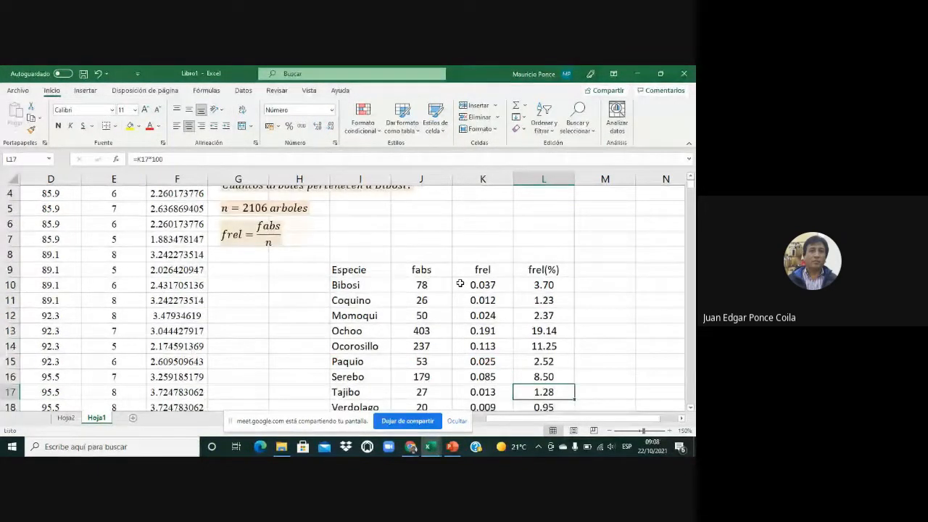
scroll(457, 280, "down", 1)
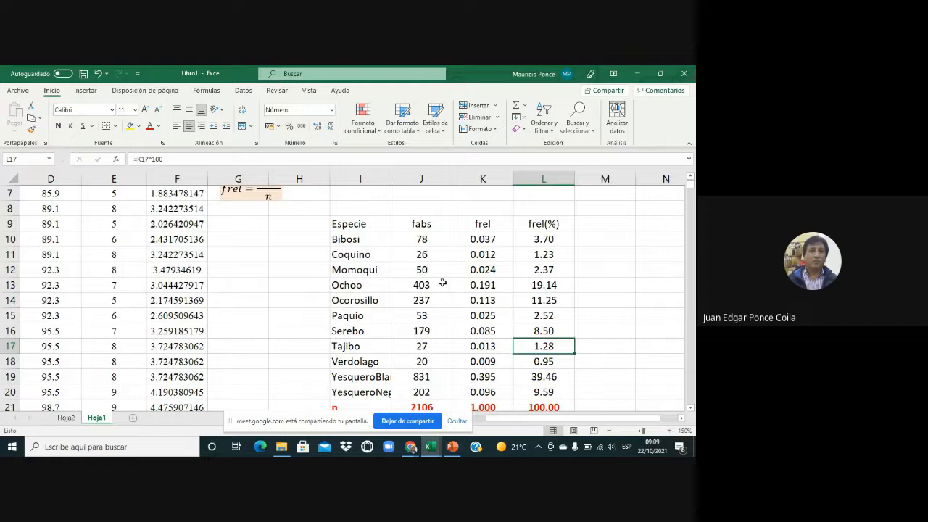
scroll(442, 283, "down", 1)
scroll(443, 283, "up", 1)
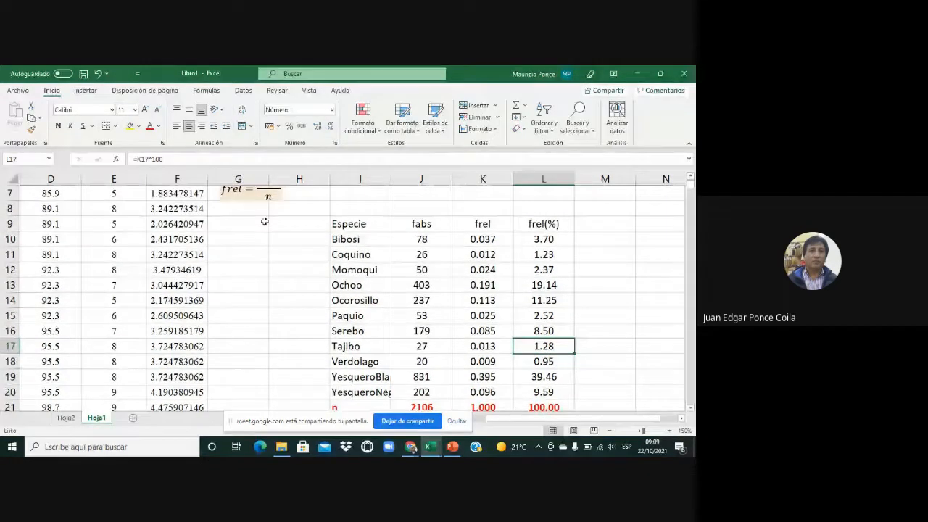
left_click(275, 224)
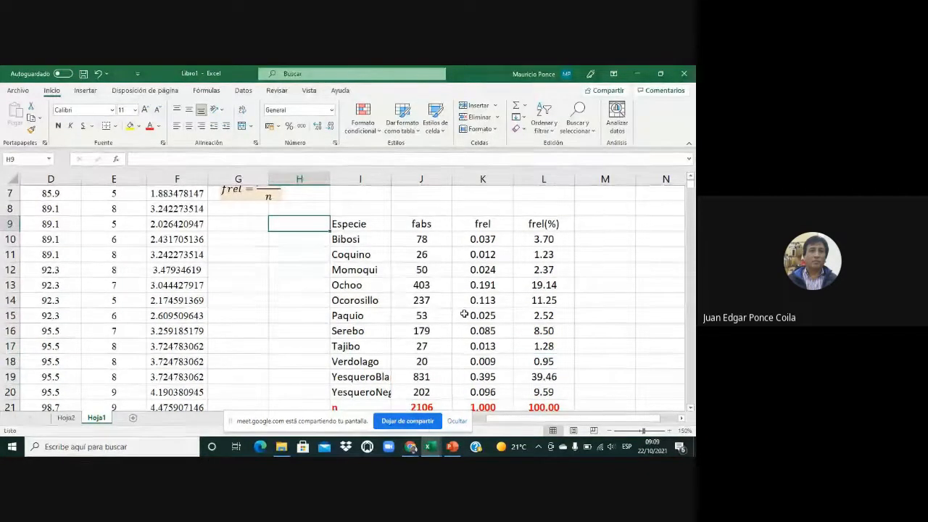
type("Clase")
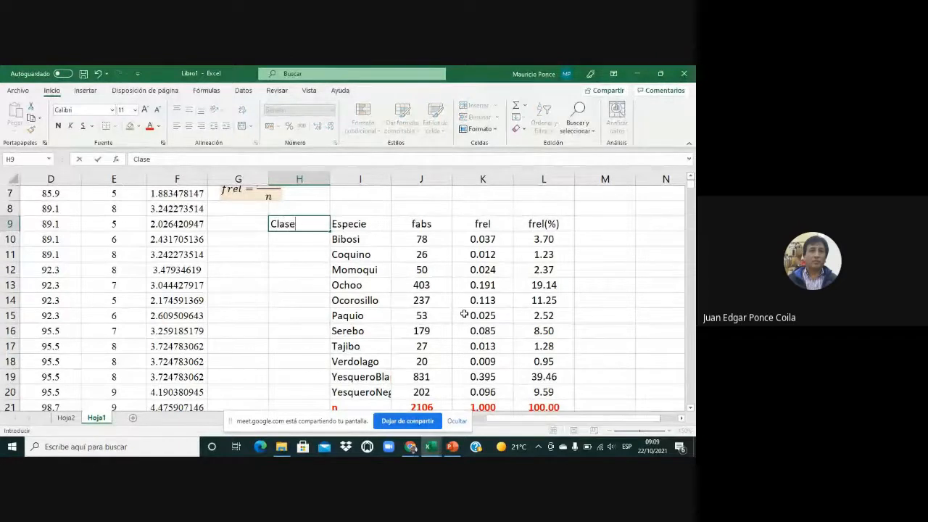
key("Return")
type("1")
key("Return")
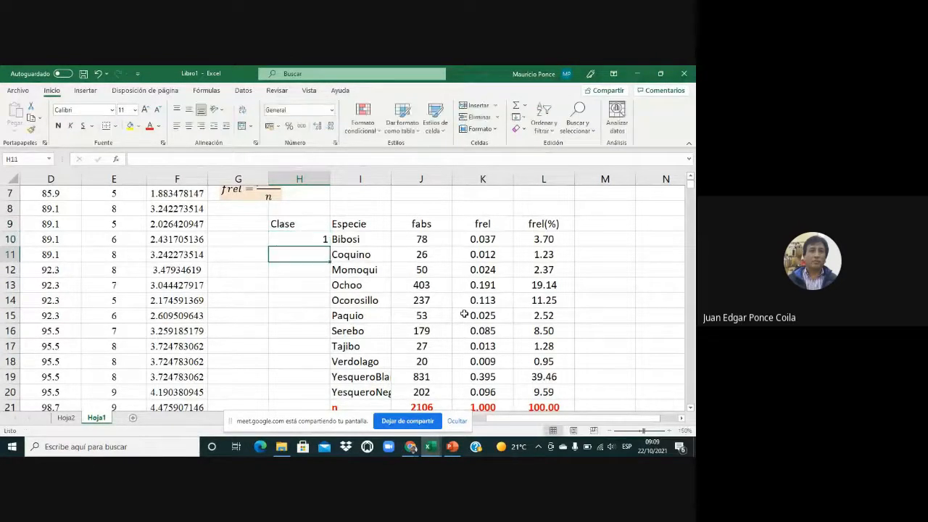
type("2")
key("Return")
left_click_drag(305, 240, 334, 397)
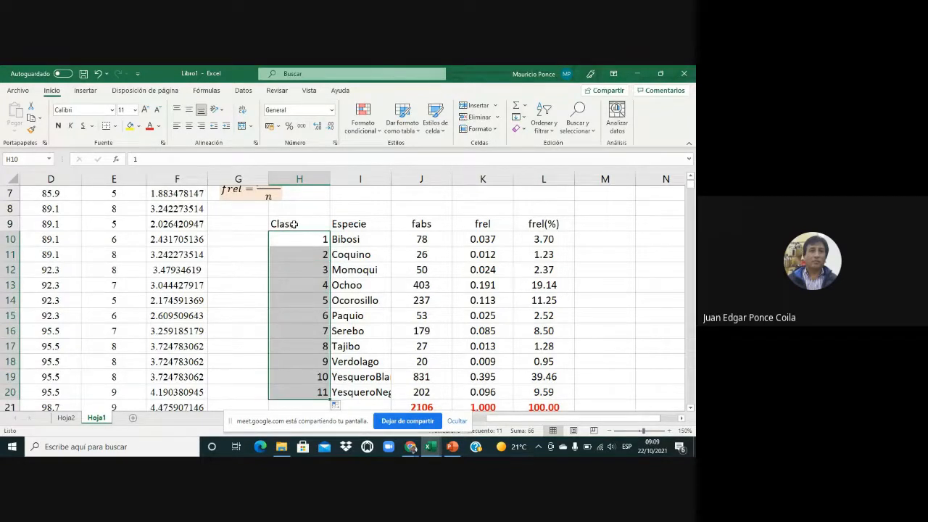
Step: Centre the Clase header and class numbers in H9:H20
left_click_drag(294, 224, 530, 391)
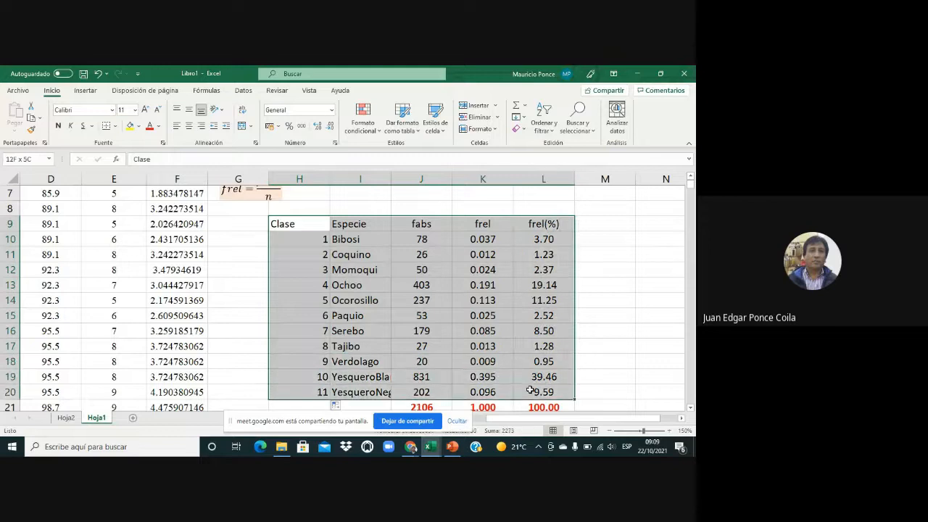
left_click_drag(315, 221, 324, 391)
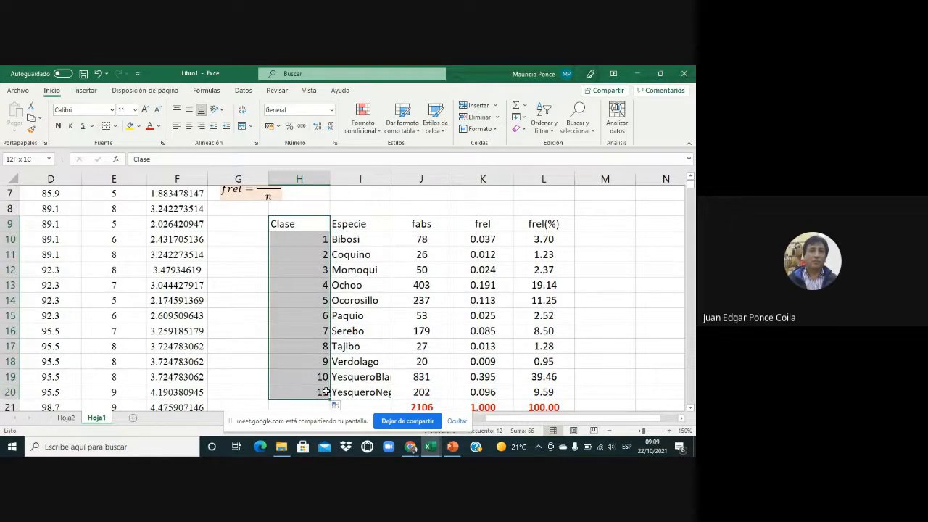
left_click(188, 126)
Step: Widen column I so the full species names YesqueroBlanco and YesqueroNegro fit
left_click_drag(290, 224, 535, 386)
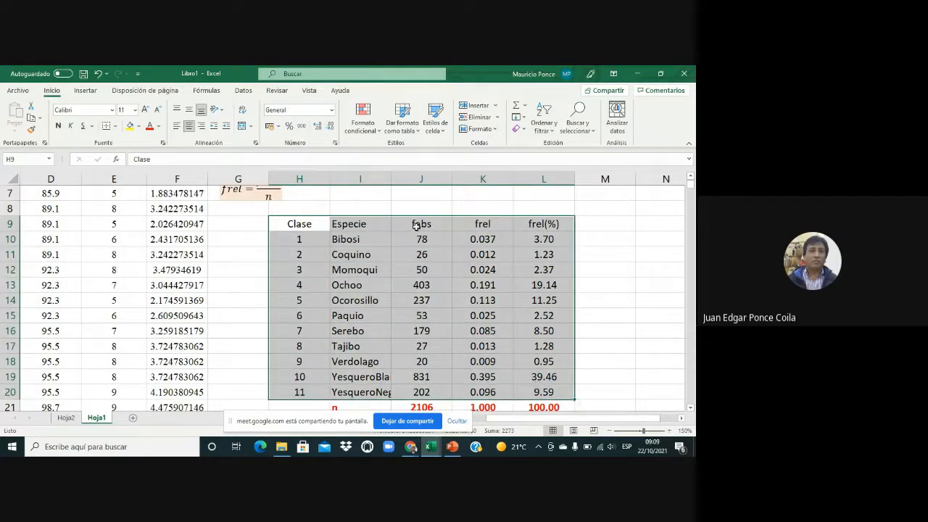
left_click(381, 178)
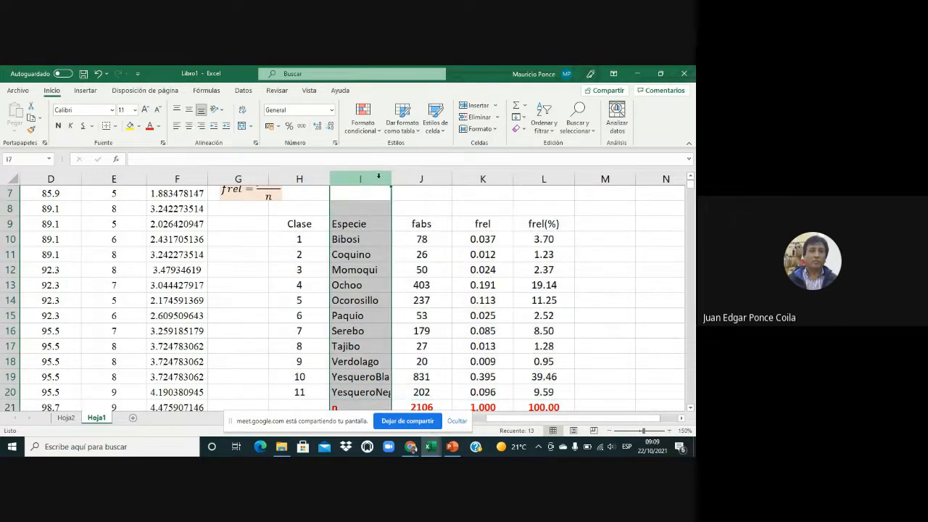
left_click_drag(390, 176, 411, 177)
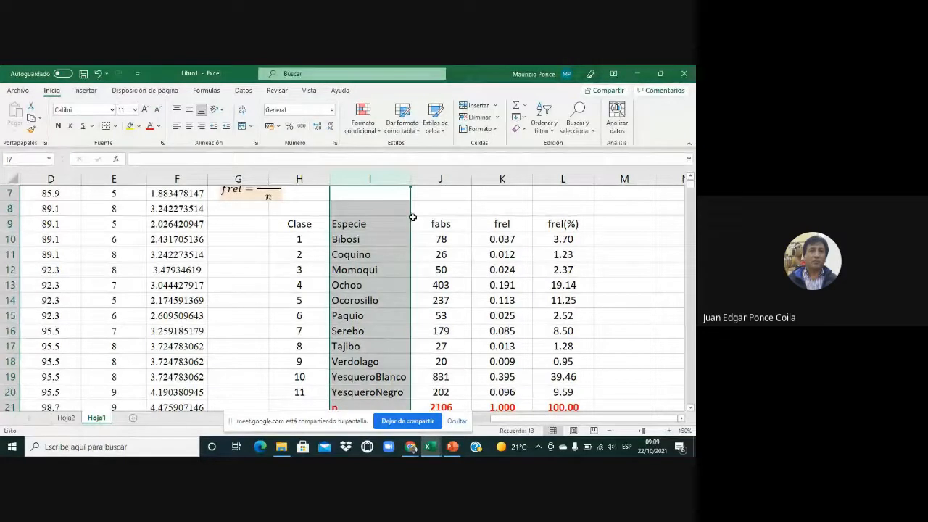
left_click(375, 252)
Step: Select the frequency table H9:L20 and open the border options for it
left_click_drag(300, 223, 569, 391)
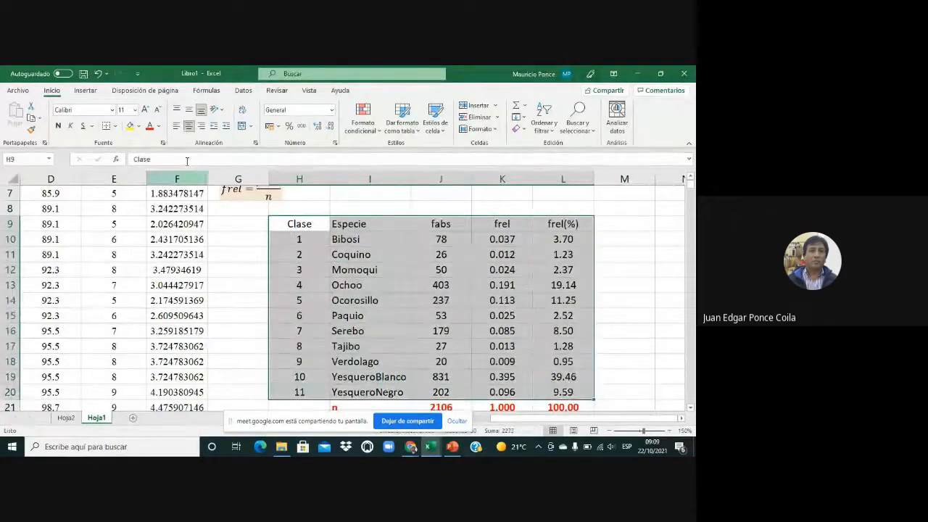
left_click(114, 128)
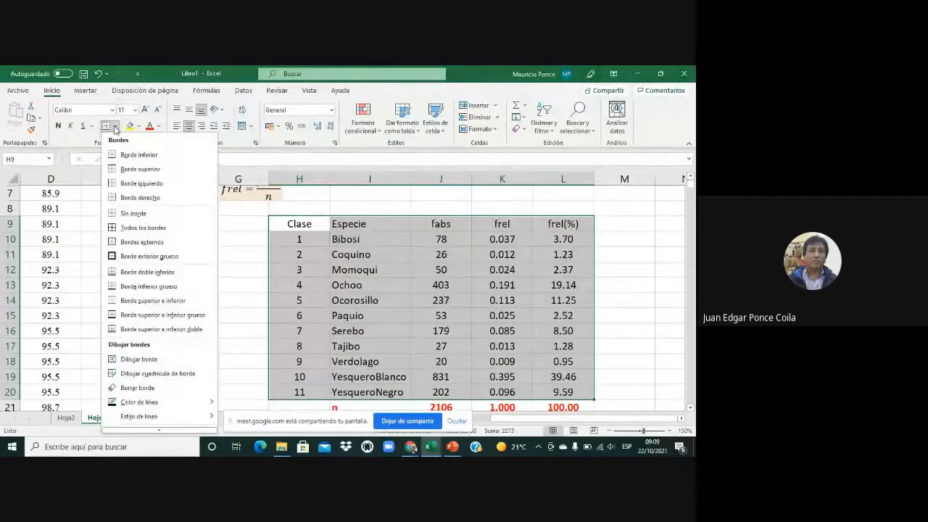
Step: Apply all borders and a light gold fill to the frequency table in H9:L20
left_click(134, 227)
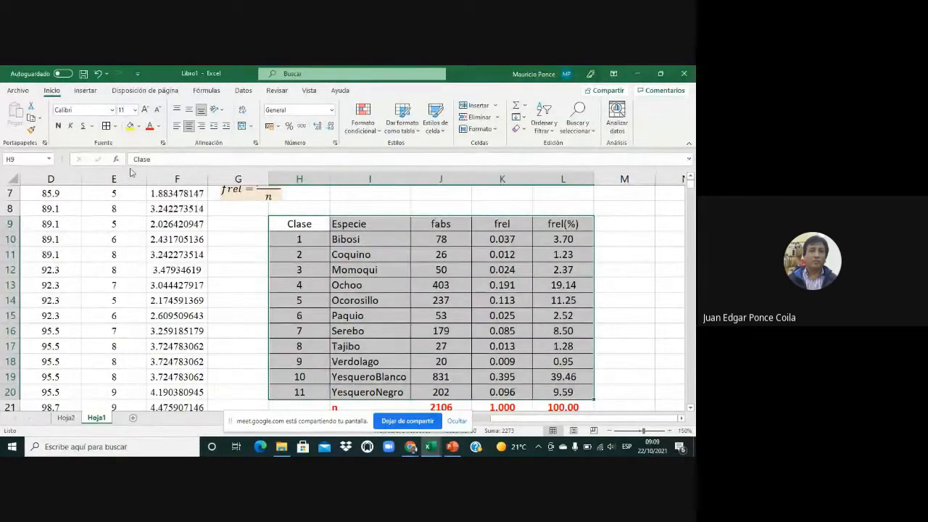
left_click(138, 126)
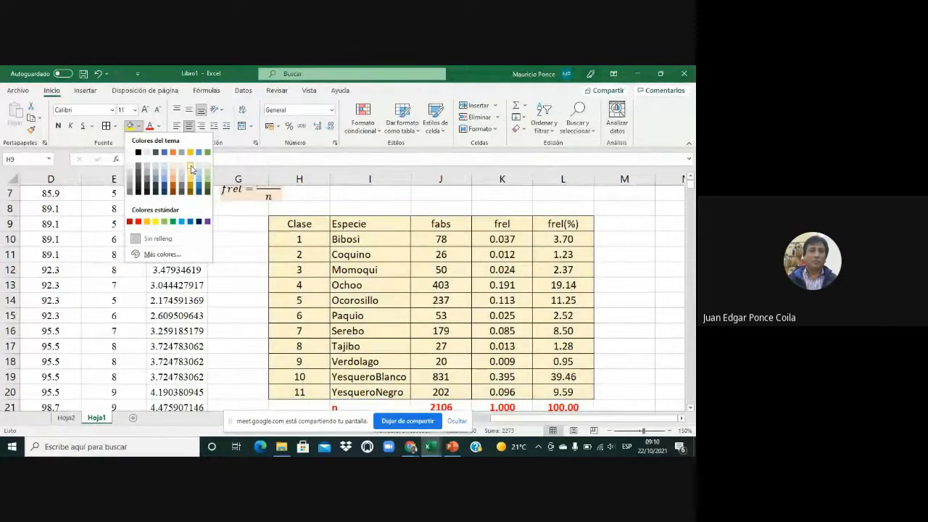
left_click(172, 178)
left_click(663, 303)
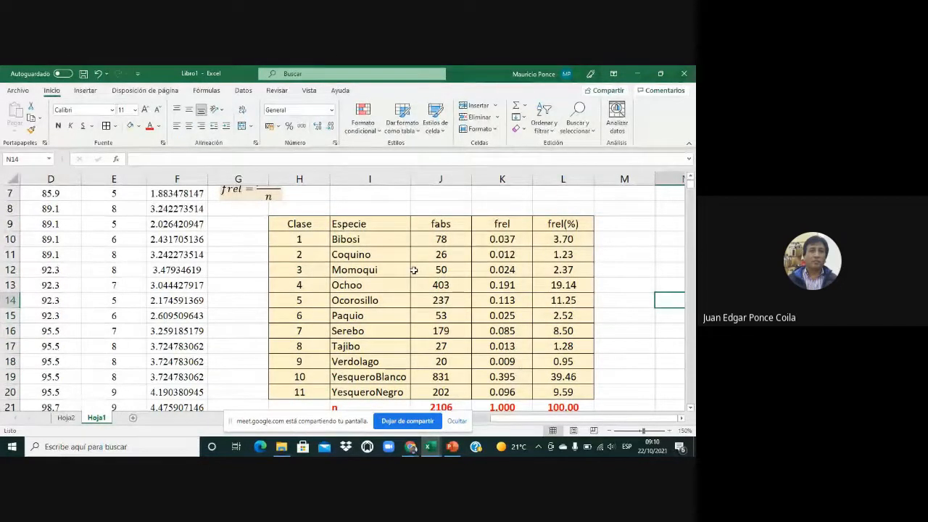
Step: Enter the title "Tabla de frecuencias de la variable Especie" in cell H8 above the table
left_click(324, 210)
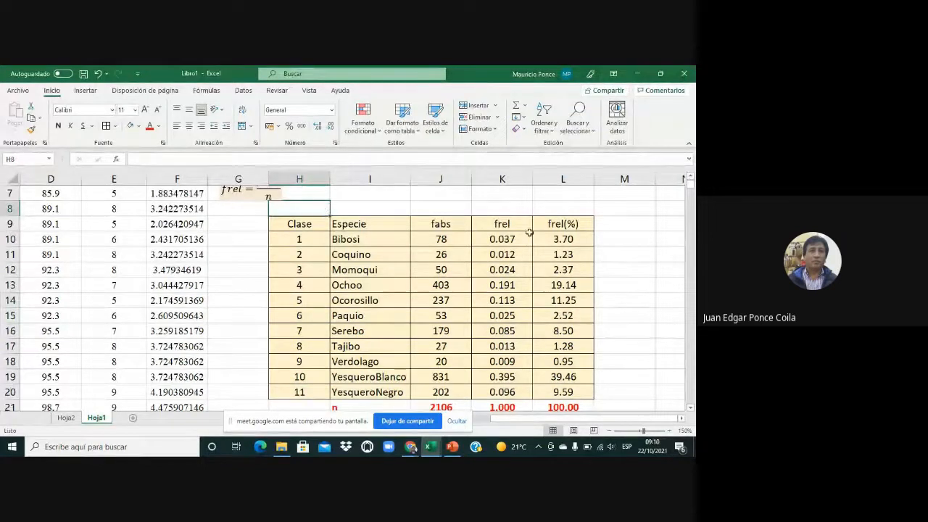
type("Tab")
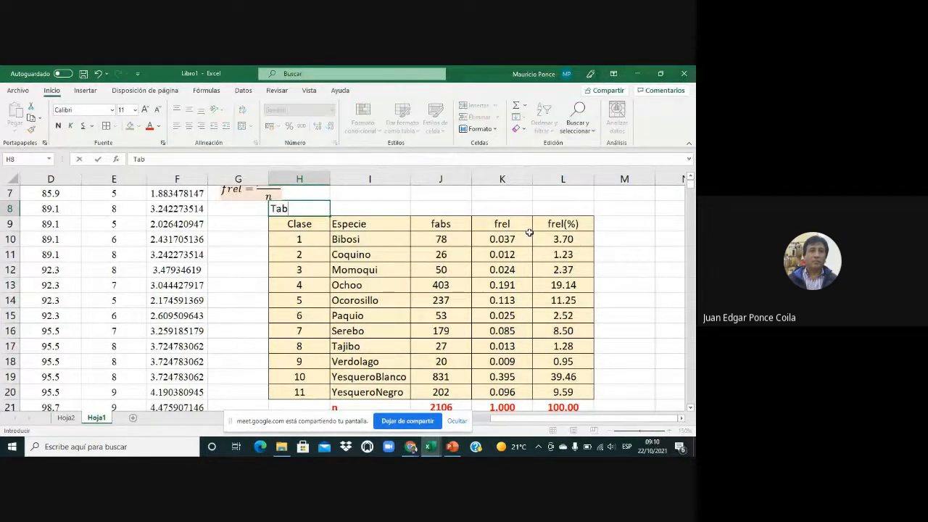
type("la de")
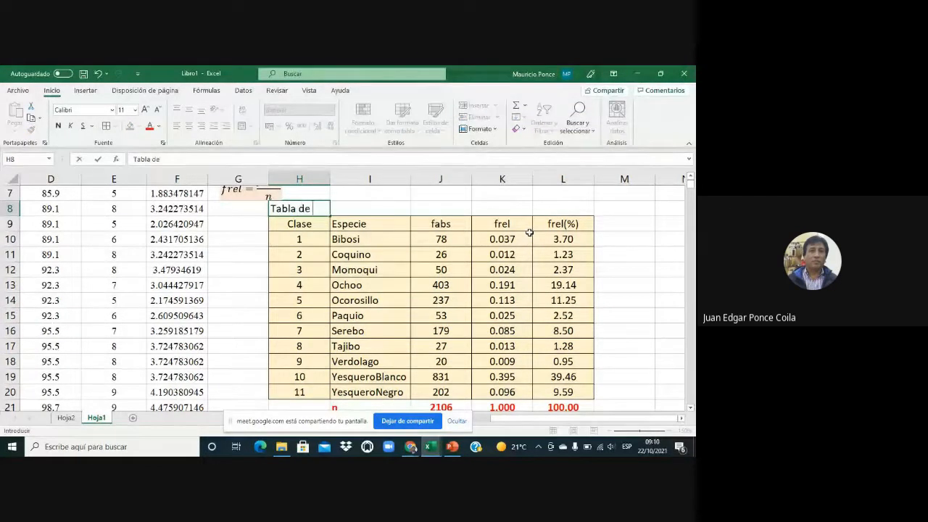
type(" frec")
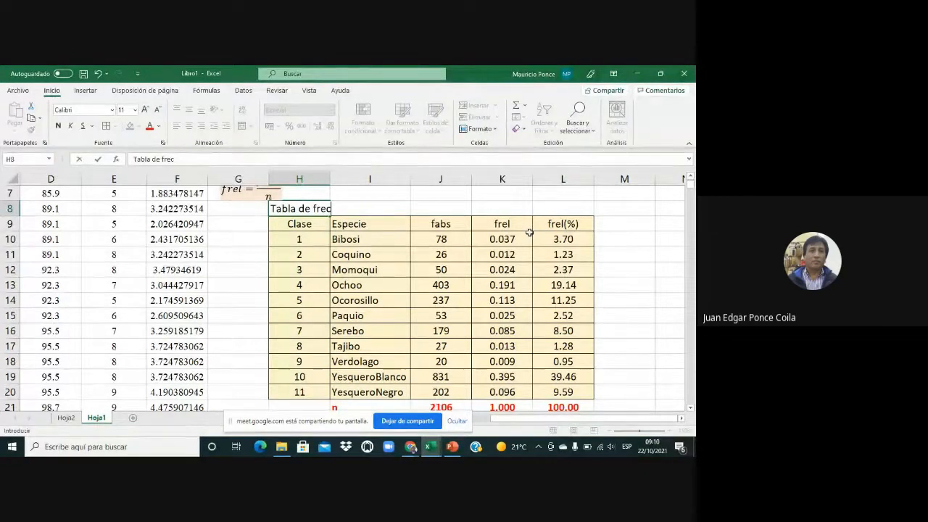
type("uencias de la va")
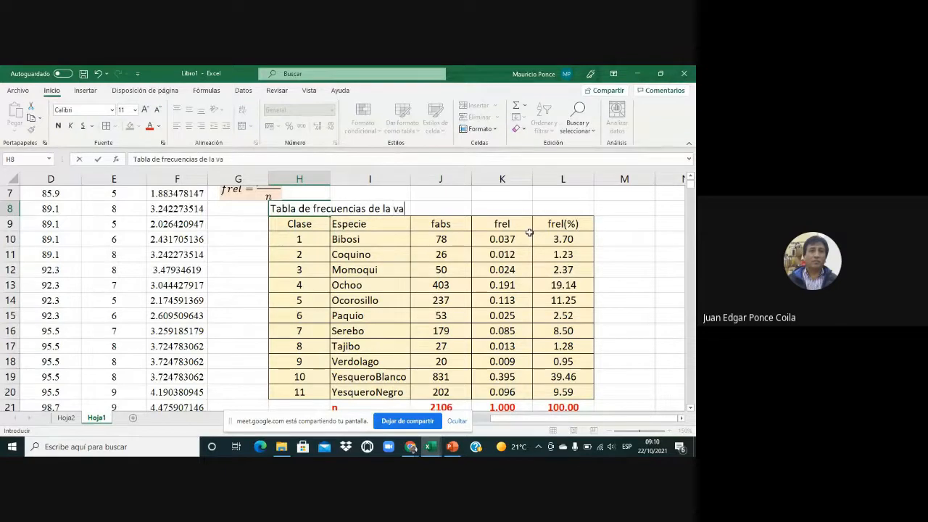
type("riable Es")
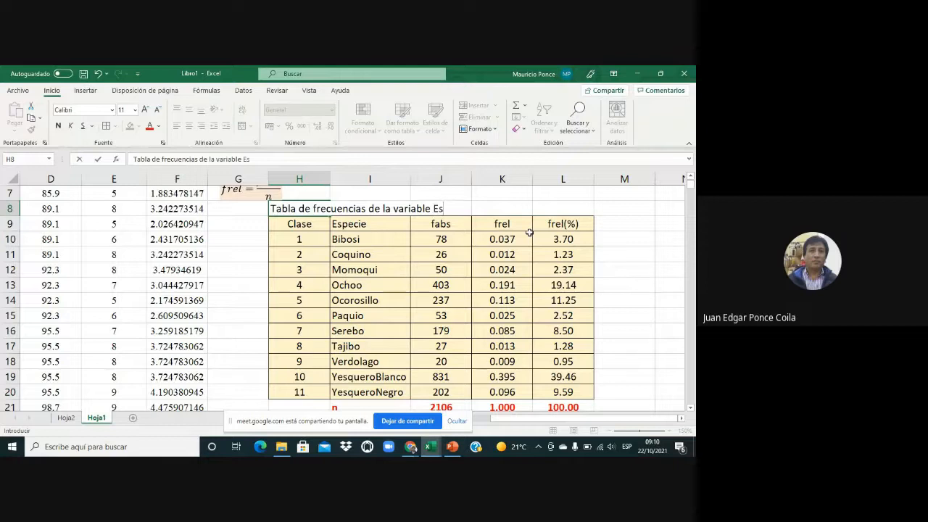
type("pecie")
left_click(621, 286)
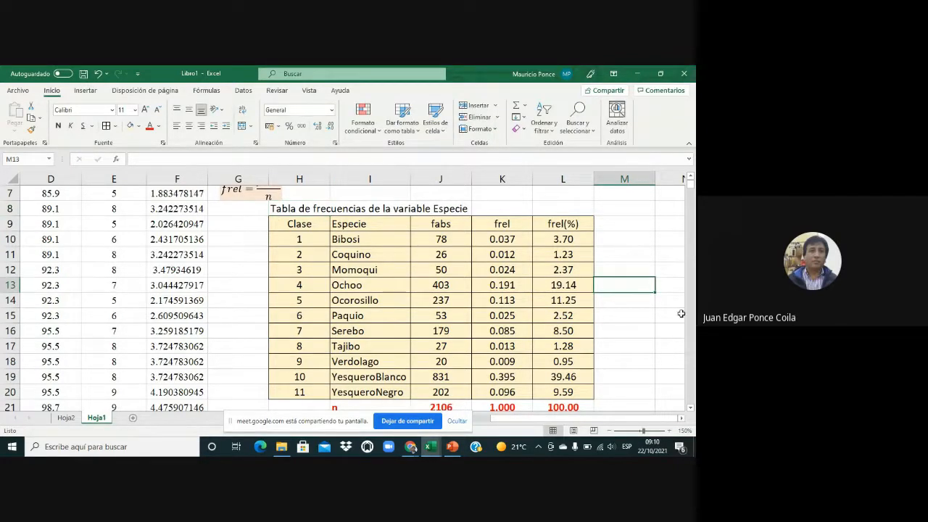
Step: Highlight the YesqueroBlanco row of the frequency table, H19:L19, with a light blue fill
left_click(691, 409)
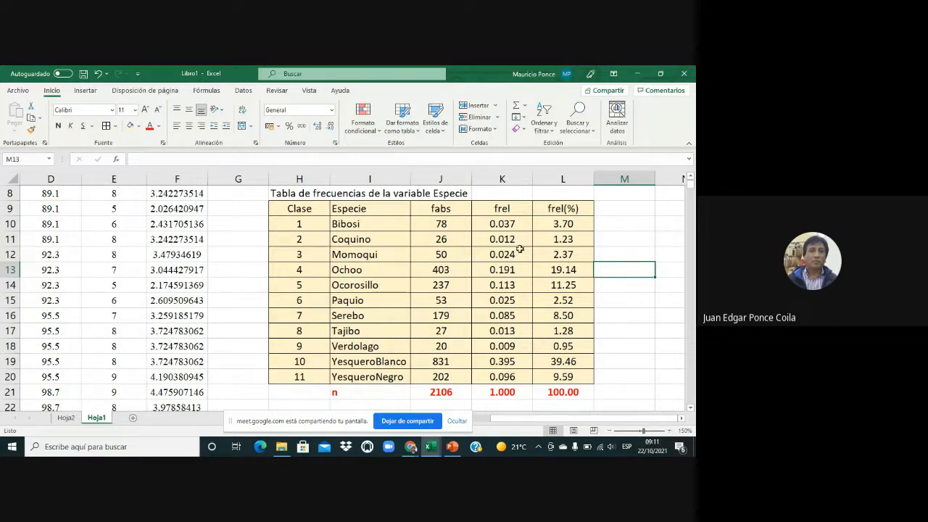
left_click(430, 219)
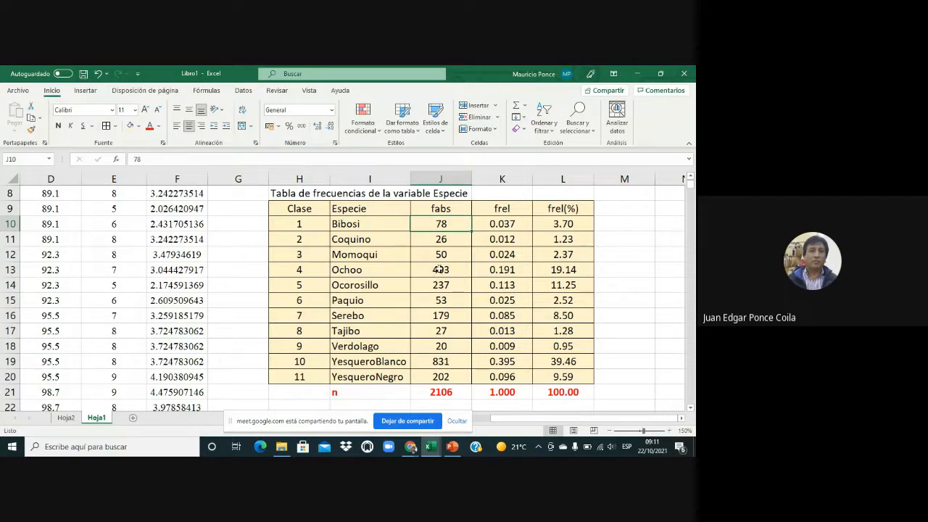
left_click(439, 270)
left_click(446, 362)
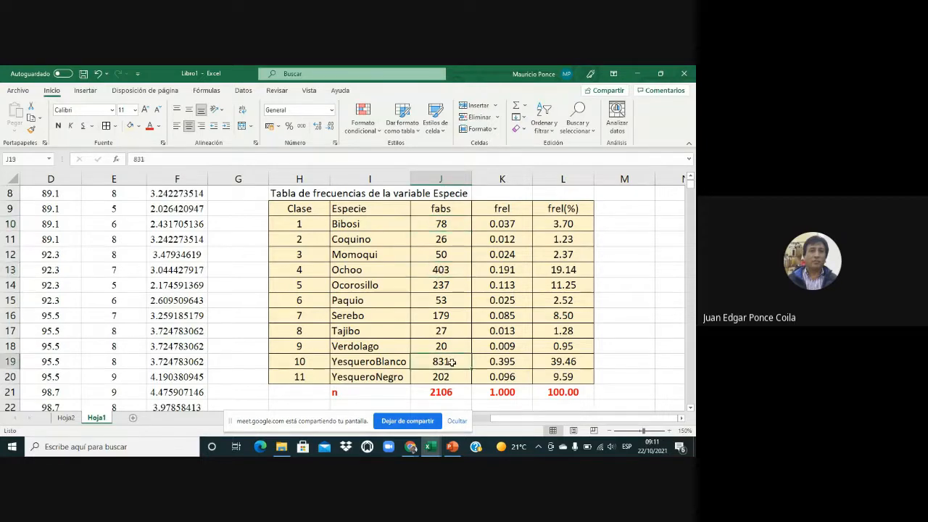
left_click_drag(299, 362, 562, 361)
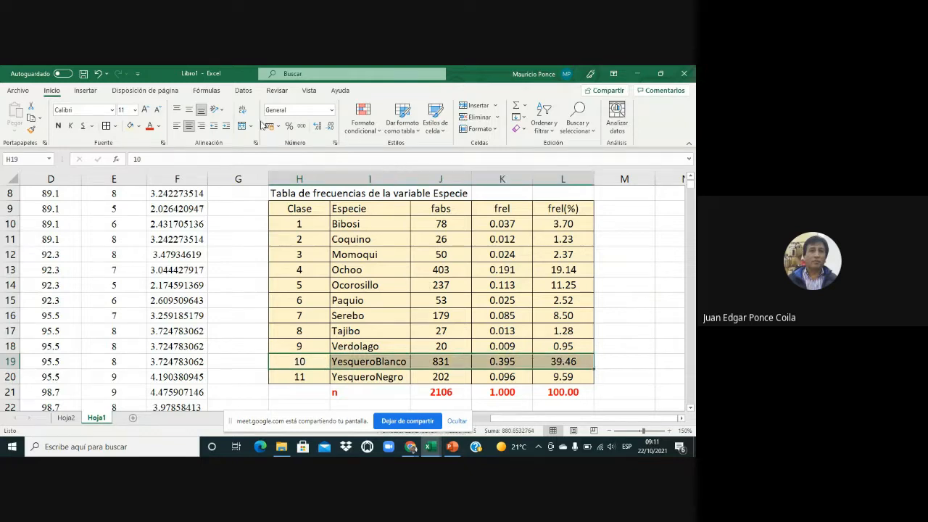
left_click(138, 127)
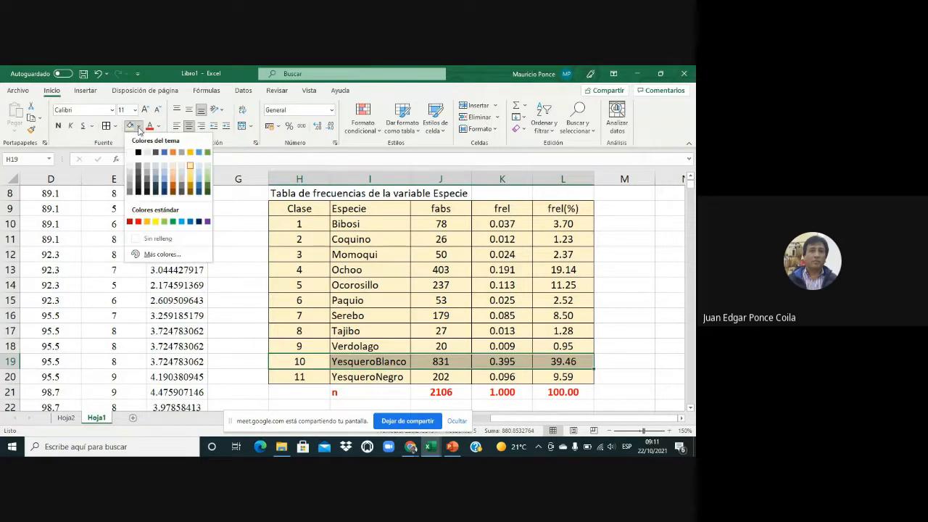
left_click(197, 171)
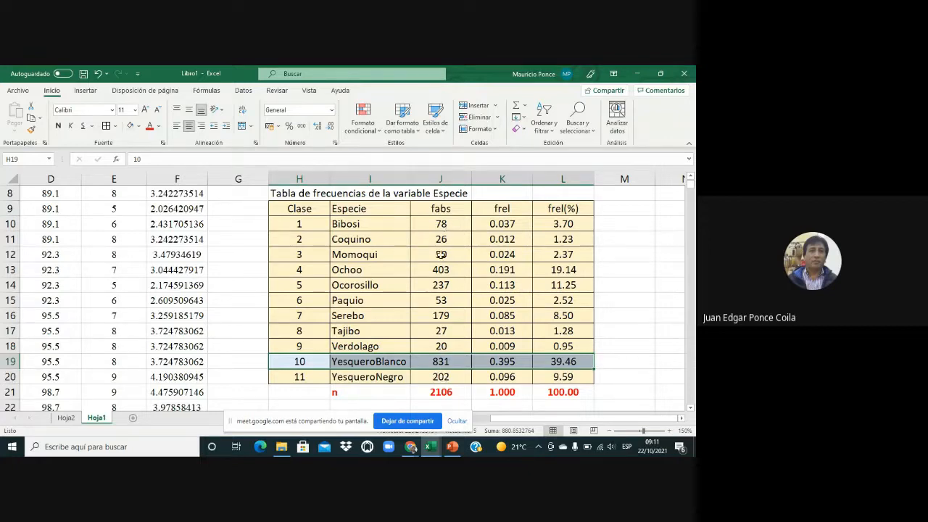
Step: Highlight the Verdolago row, H18:L18, with the same light blue fill
left_click(448, 348)
left_click_drag(290, 348, 551, 348)
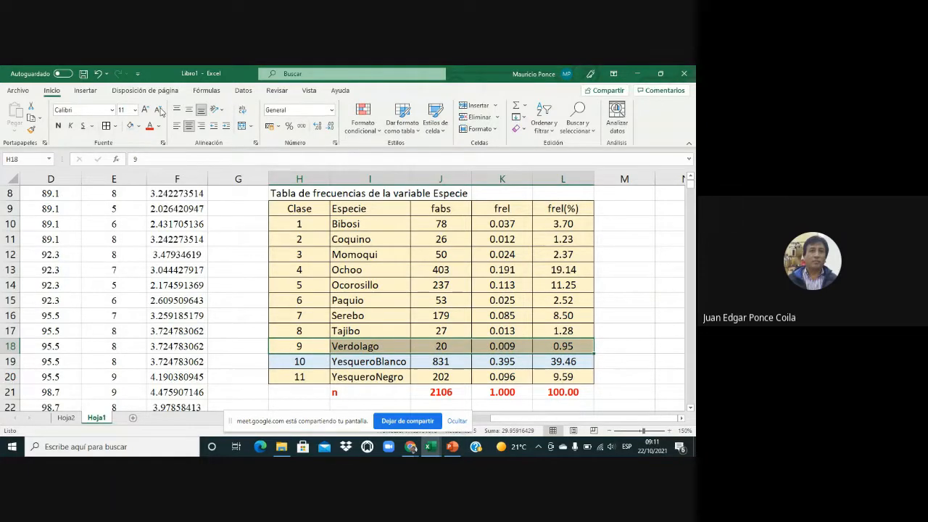
left_click(131, 126)
left_click(621, 315)
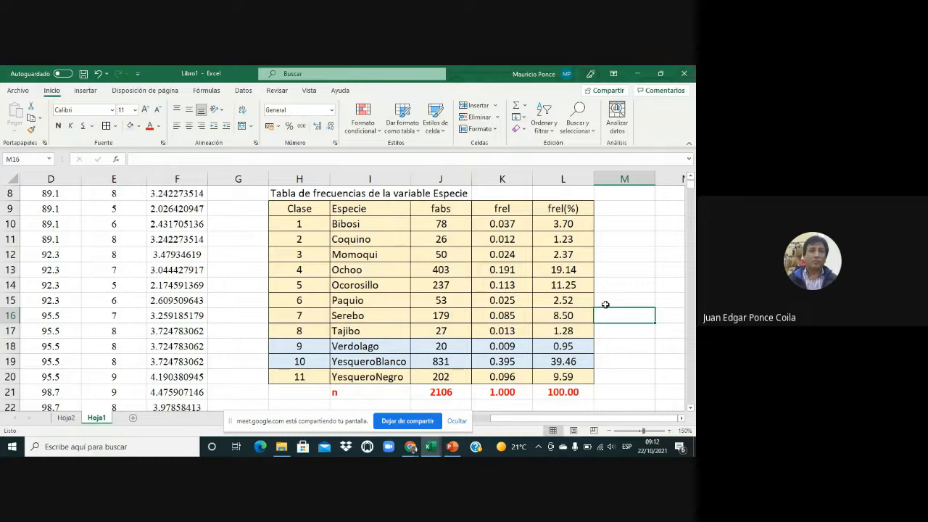
Step: Examine the absolute frequencies of the species and the frequency formulas above the table
left_click(456, 270)
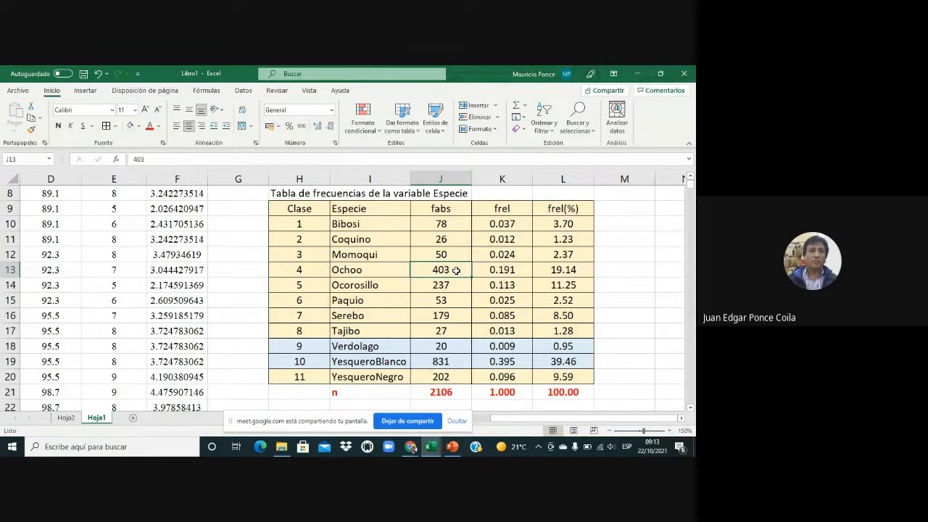
key("Up")
key("Up")
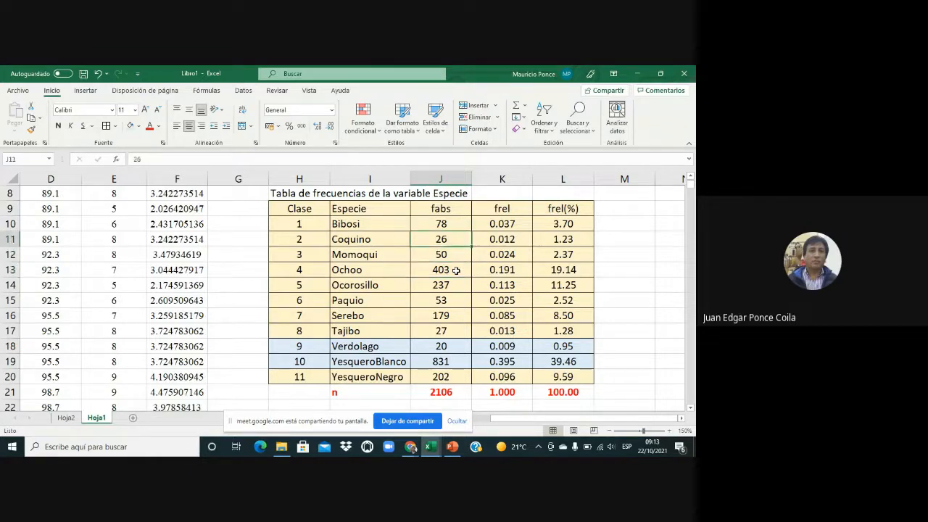
key("Up")
key("Down")
scroll(602, 273, "down", 1)
scroll(601, 274, "up", 3)
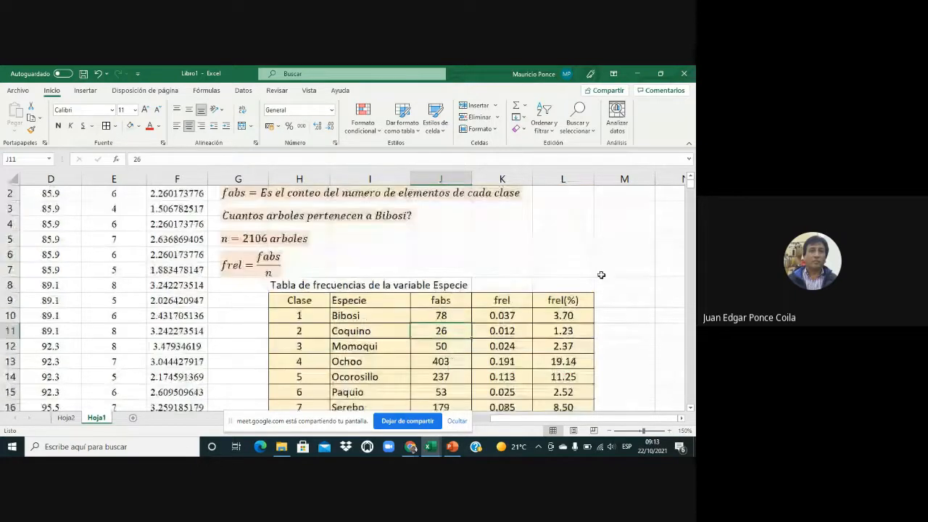
scroll(601, 276, "down", 2)
scroll(600, 278, "up", 1)
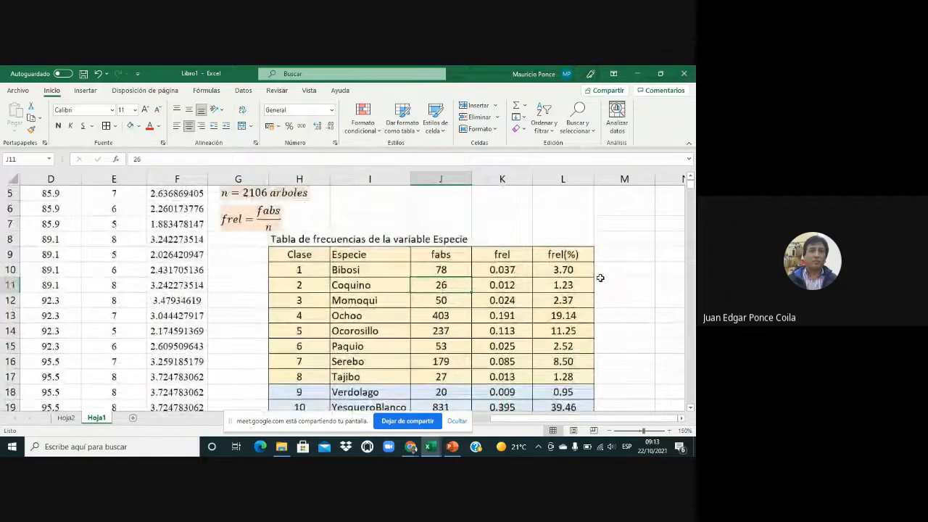
scroll(600, 278, "down", 1)
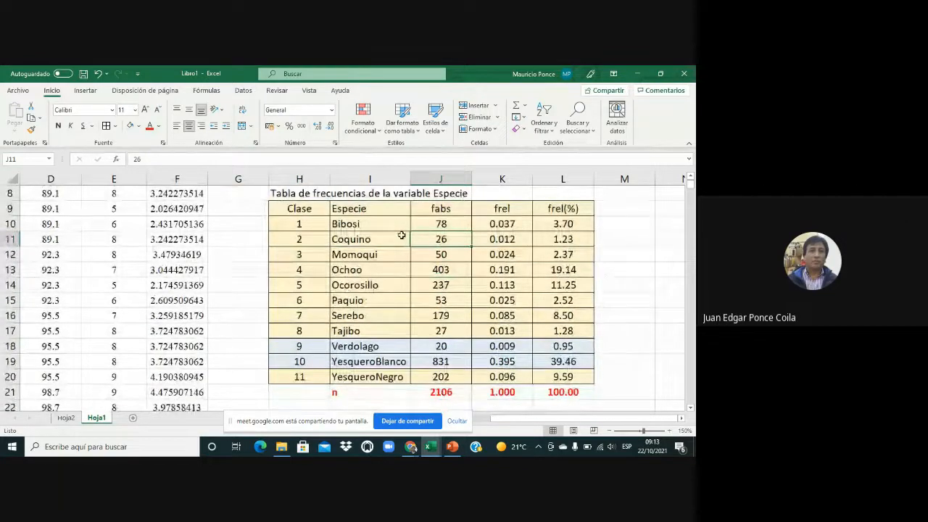
Step: Insert a 2-D clustered column chart from the full frequency table, H9:L20
left_click_drag(294, 208, 515, 375)
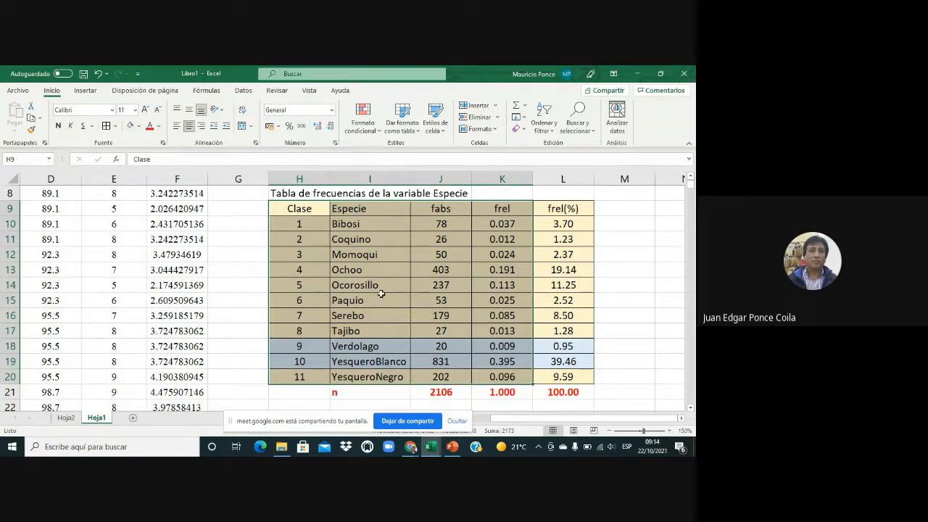
left_click_drag(300, 208, 549, 377)
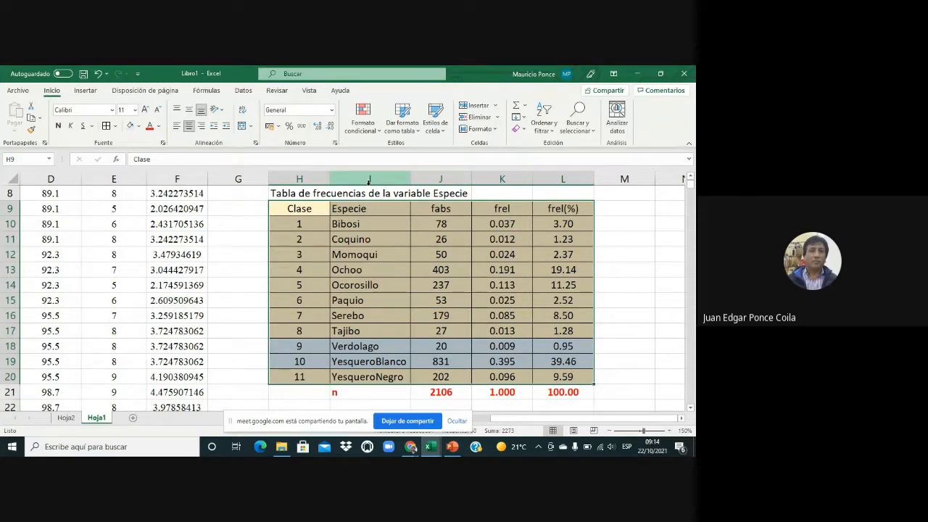
left_click(86, 91)
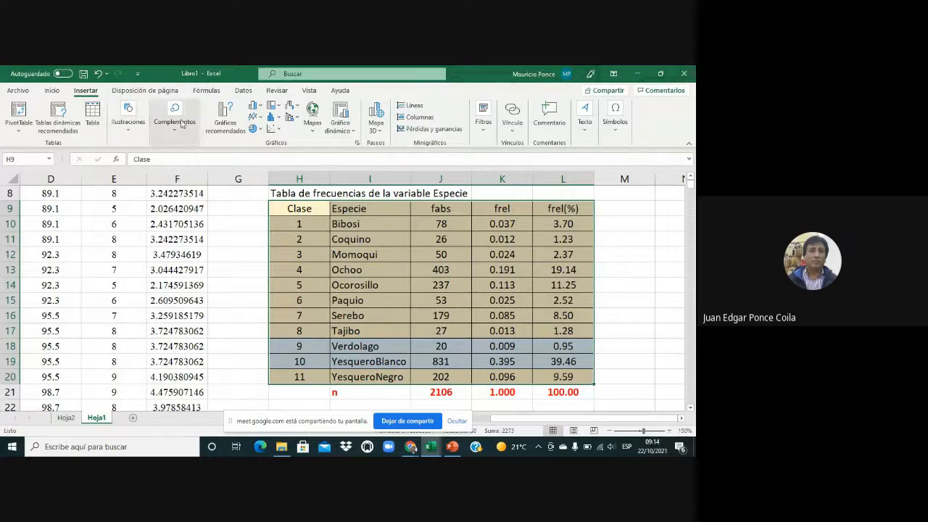
left_click(258, 109)
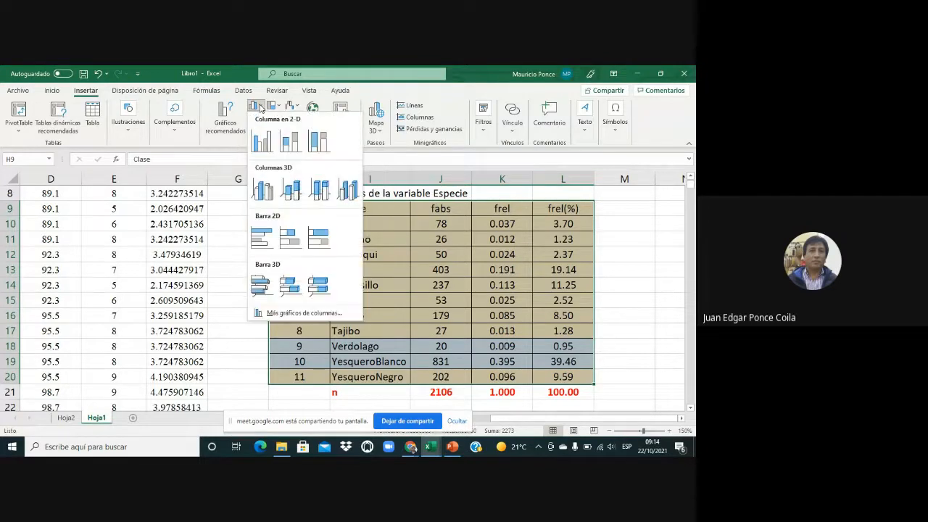
left_click(264, 142)
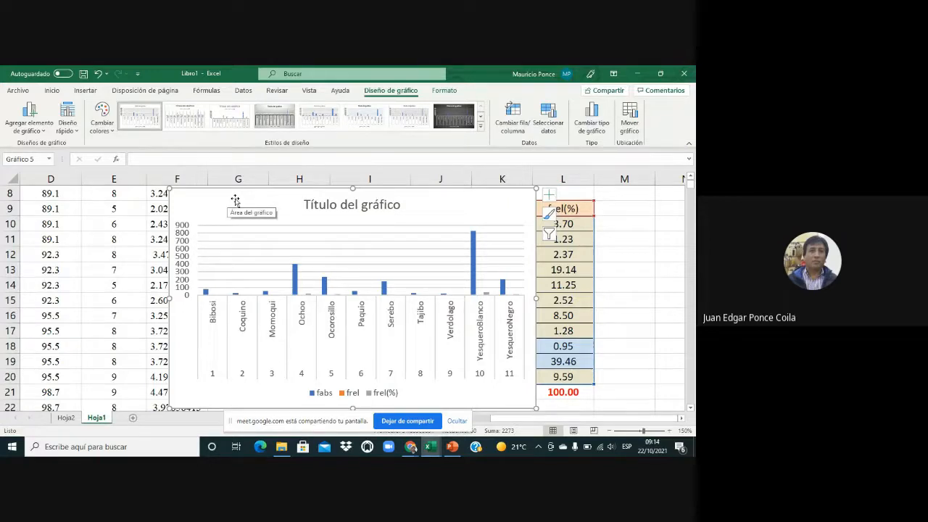
Step: Move the column chart below the frequency table so it sits just under the totals in row 21
left_click_drag(235, 200, 295, 291)
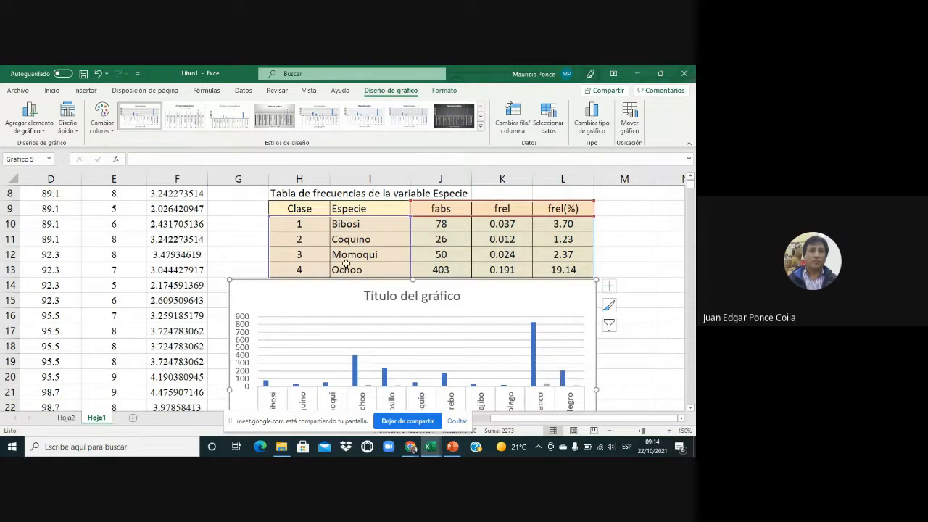
left_click_drag(317, 290, 348, 344)
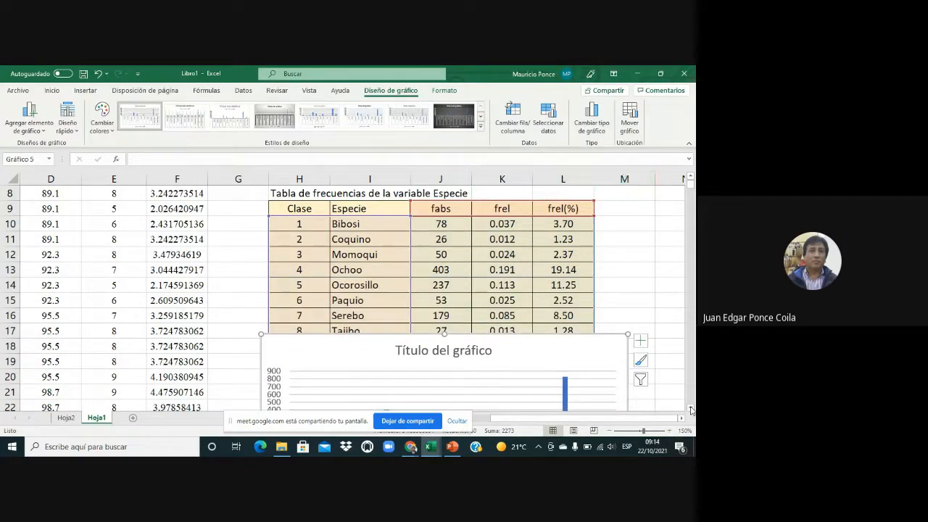
left_click(691, 409)
left_click(691, 408)
left_click(691, 409)
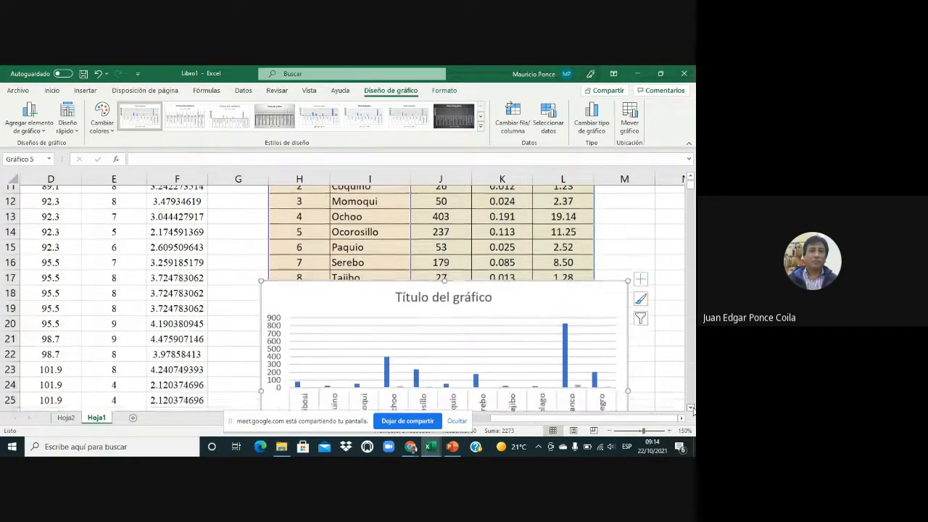
left_click(691, 408)
left_click(691, 408)
left_click(691, 408)
left_click(691, 408)
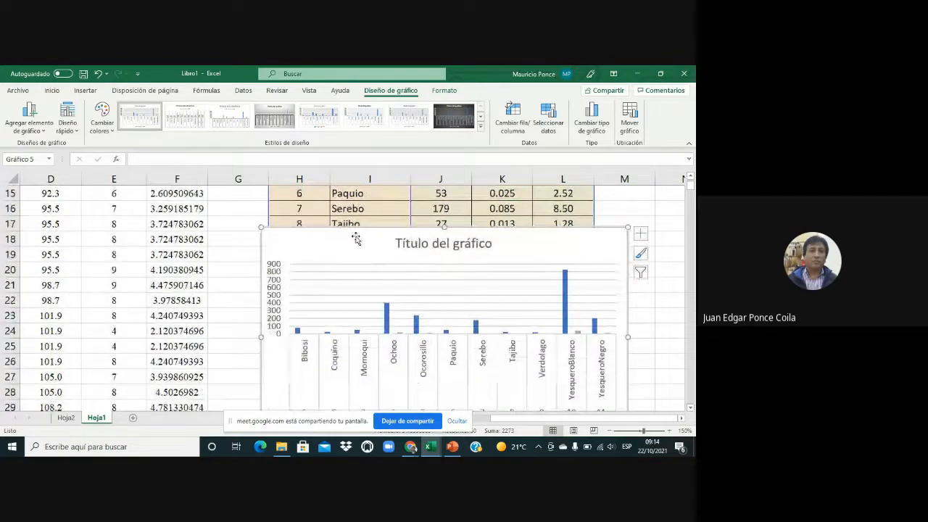
left_click_drag(353, 242, 363, 307)
Step: Set the chart's horizontal axis labels to the species names in I10:I20
right_click(364, 320)
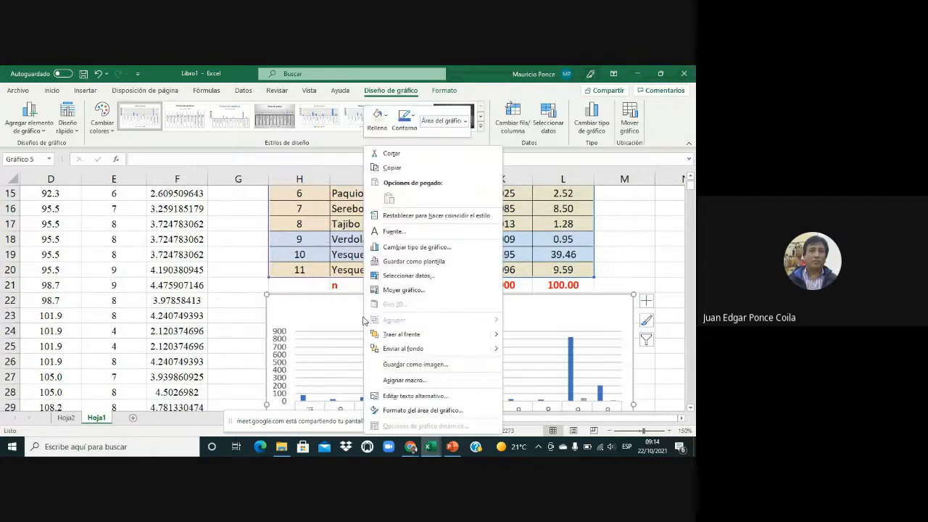
left_click(580, 316)
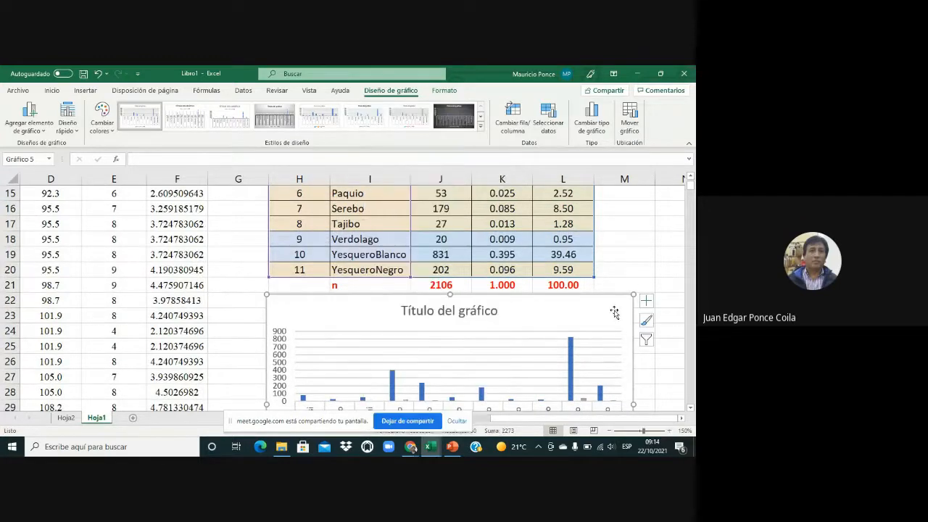
right_click(344, 315)
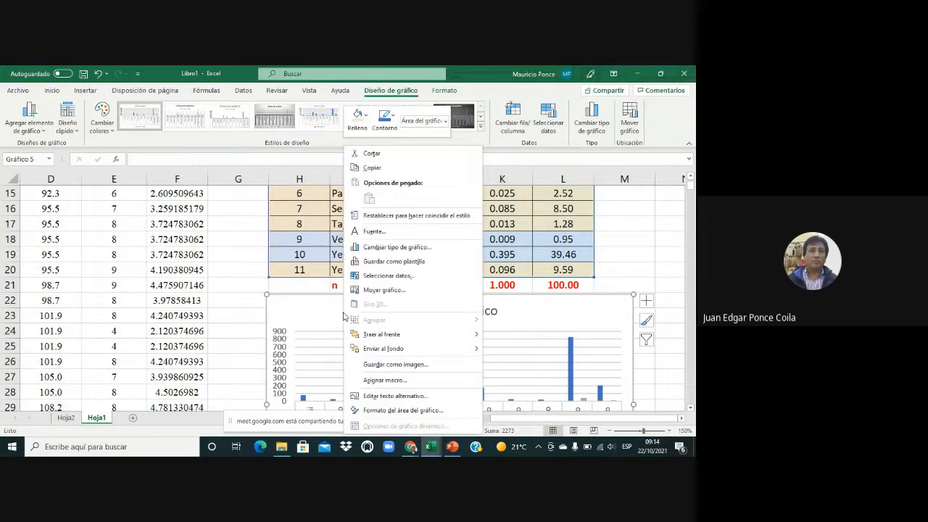
left_click(405, 278)
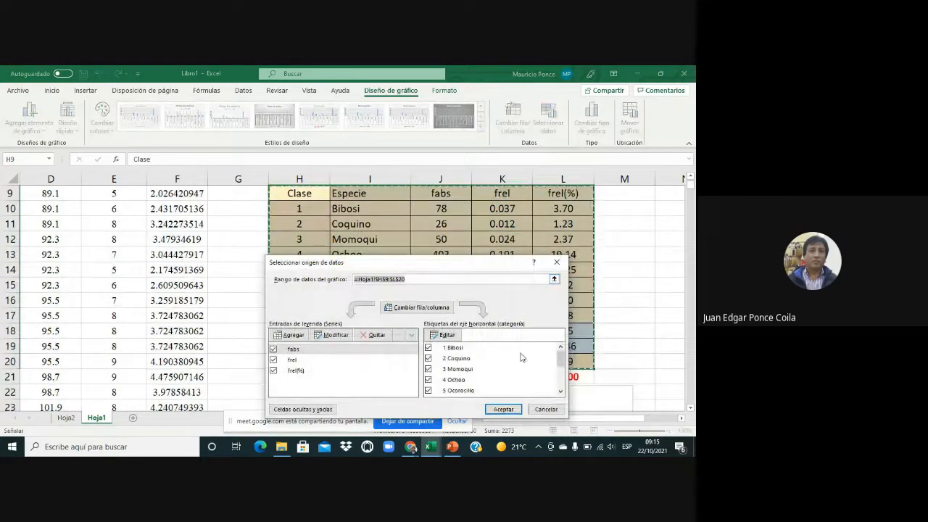
left_click(446, 335)
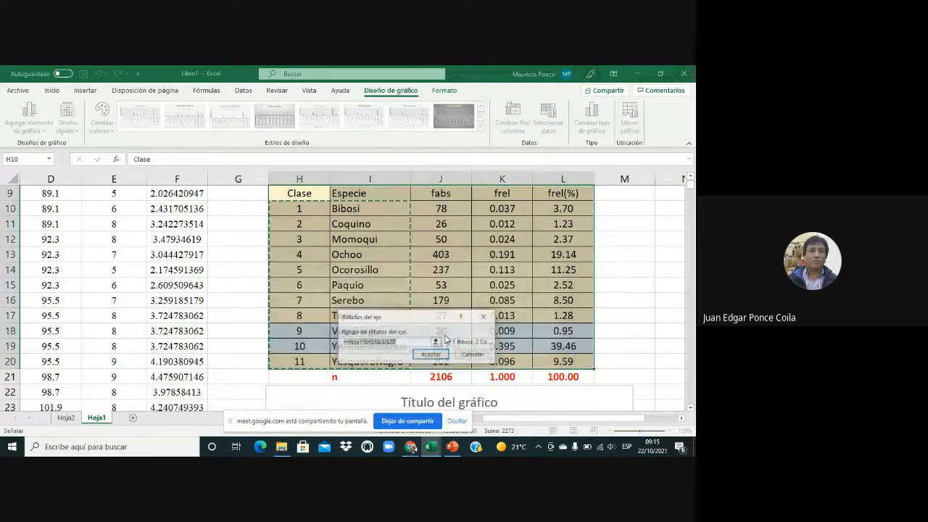
left_click(436, 342)
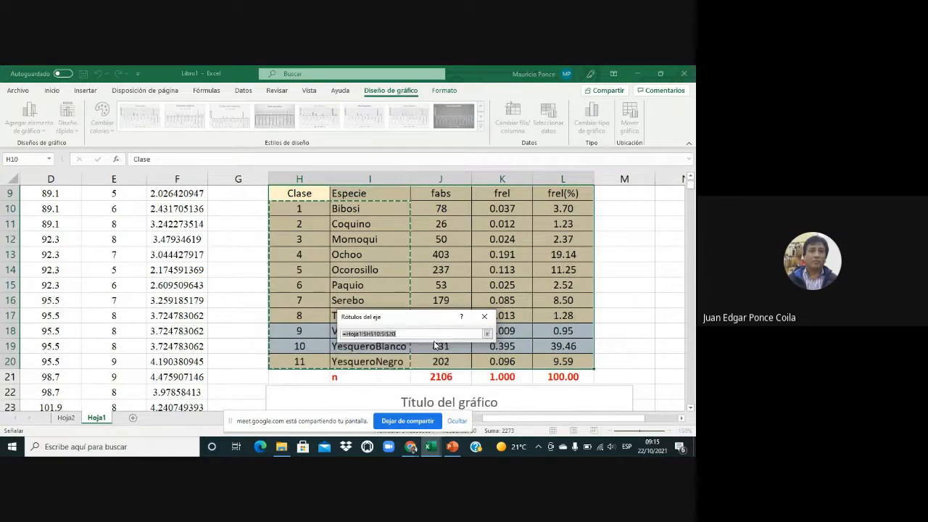
left_click(352, 208)
left_click_drag(351, 208, 365, 363)
key("Return")
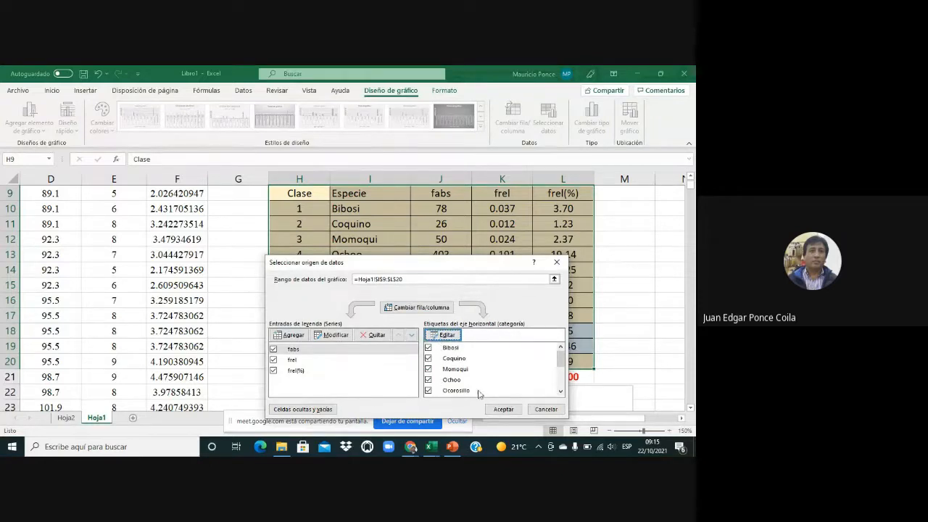
Step: Remove the fabs and frel series from the chart's data source, keeping only frel(%)
mouse_move(561, 357)
left_mouse_down()
mouse_move(563, 391)
mouse_move(558, 360)
left_mouse_up()
left_click(376, 336)
left_click(376, 335)
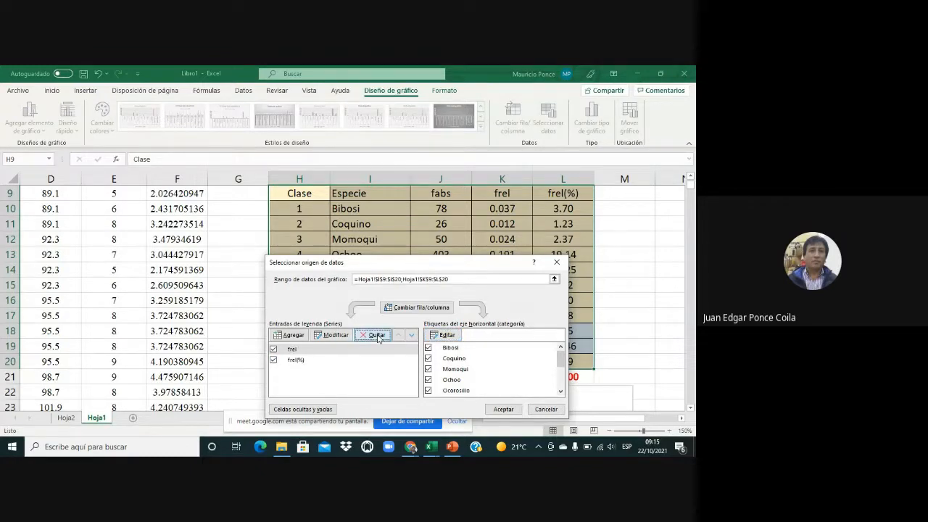
left_click(504, 410)
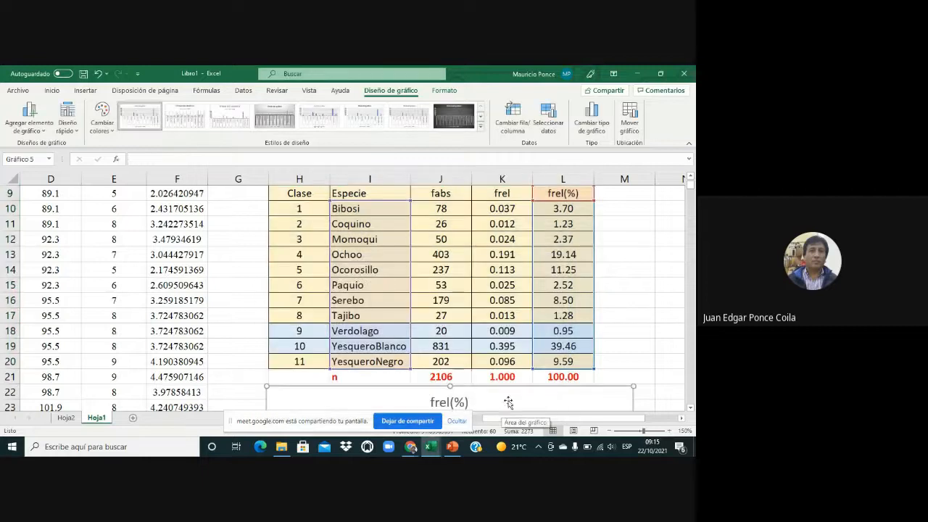
scroll(518, 375, "down", 5)
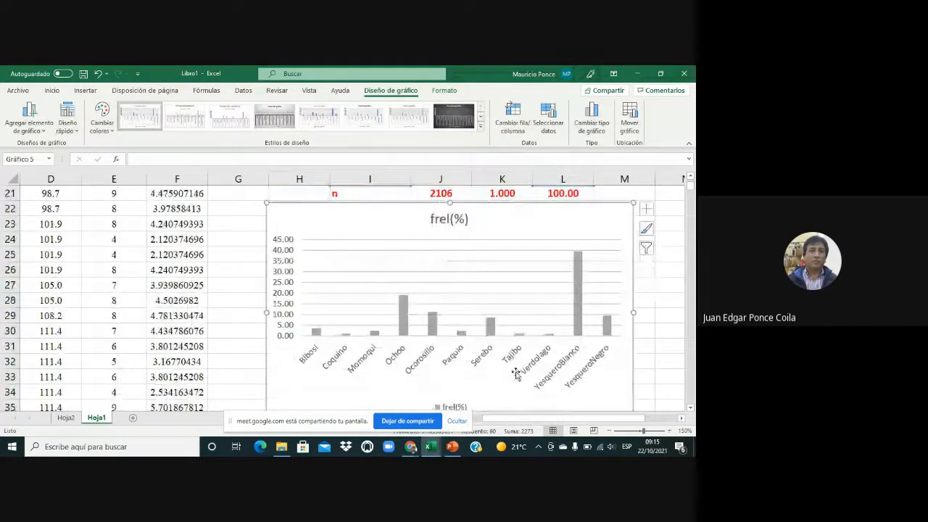
scroll(515, 374, "up", 1)
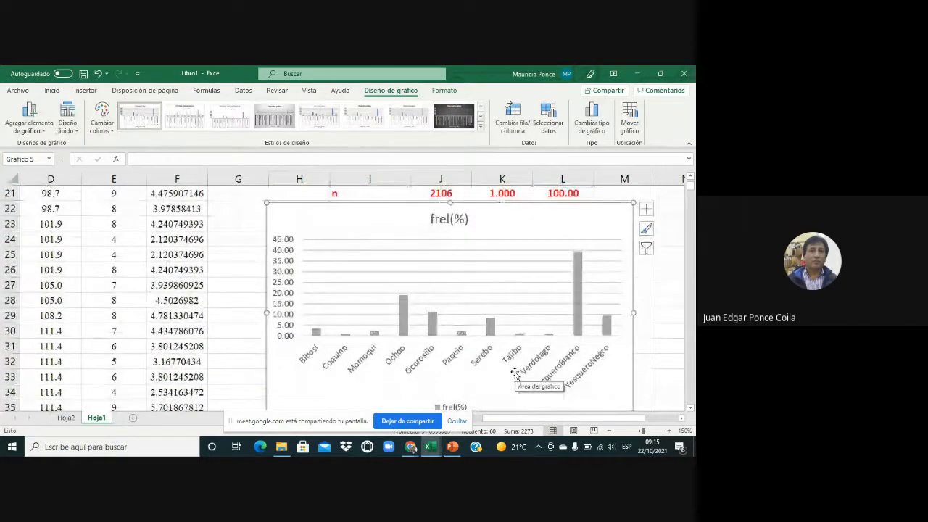
Step: Delete the frel(%) chart title and the legend below the columns
left_click(455, 221)
key("Delete")
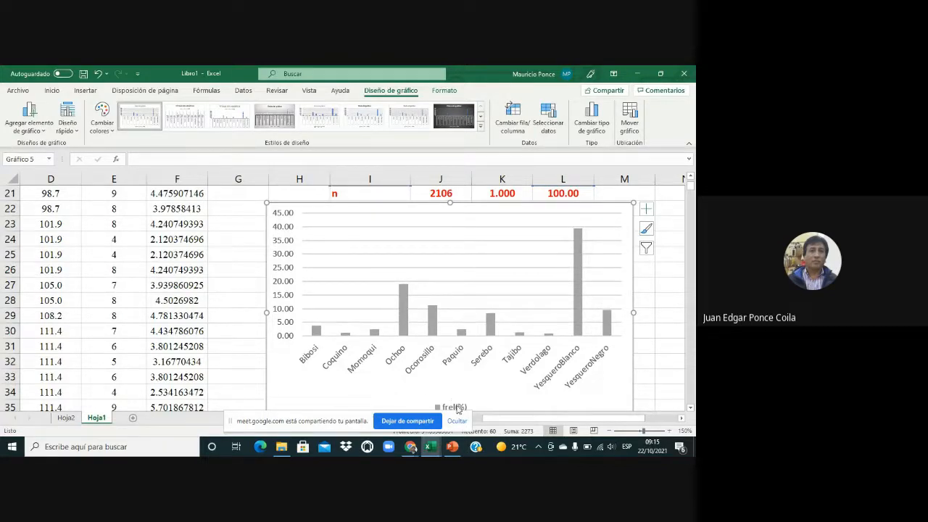
left_click(456, 408)
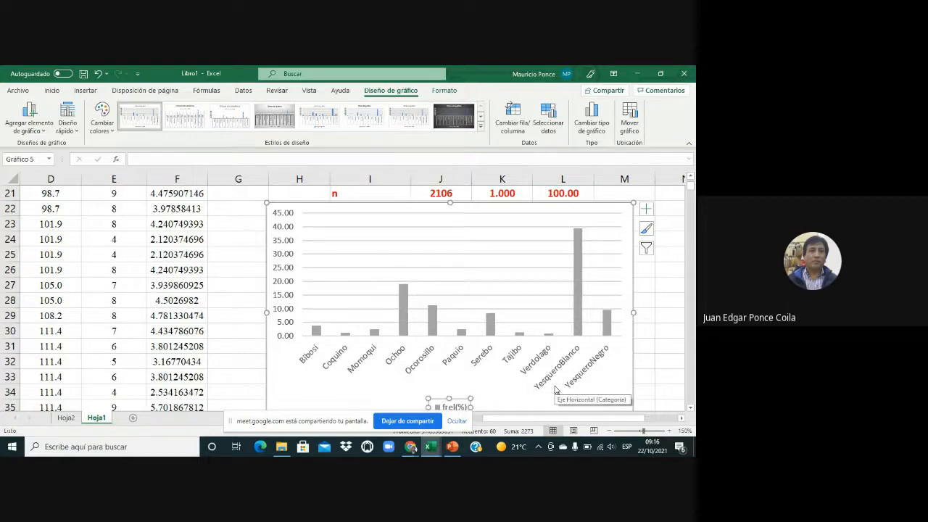
key("Delete")
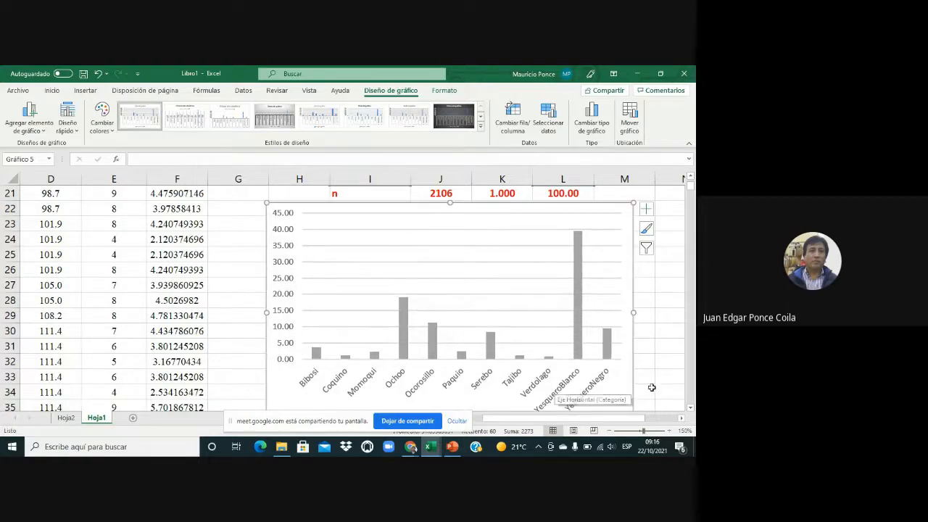
Step: Fill the columns of the frel(%) series with light gold
left_click(690, 408)
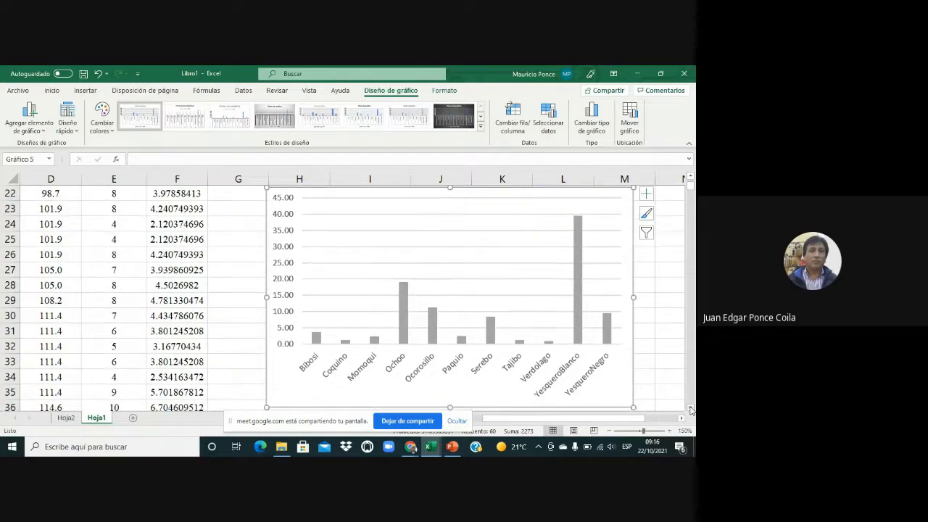
left_click(578, 282)
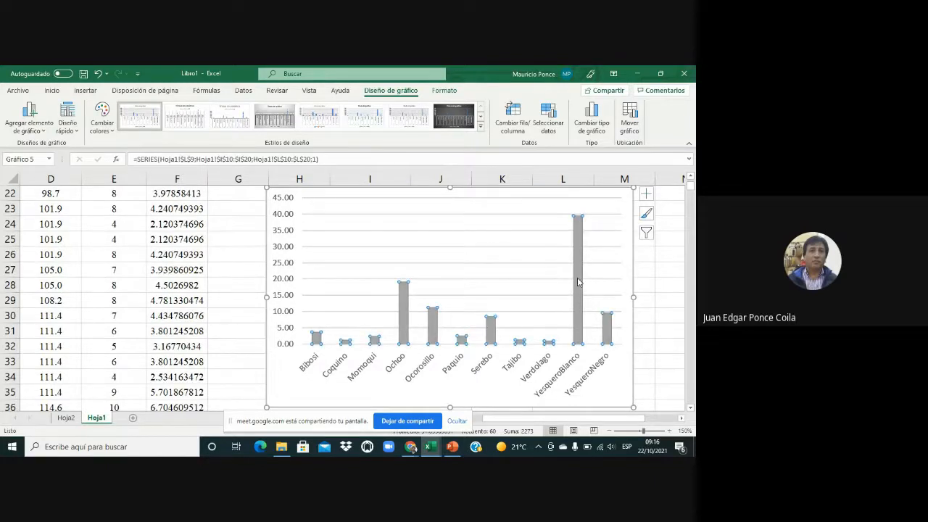
right_click(578, 282)
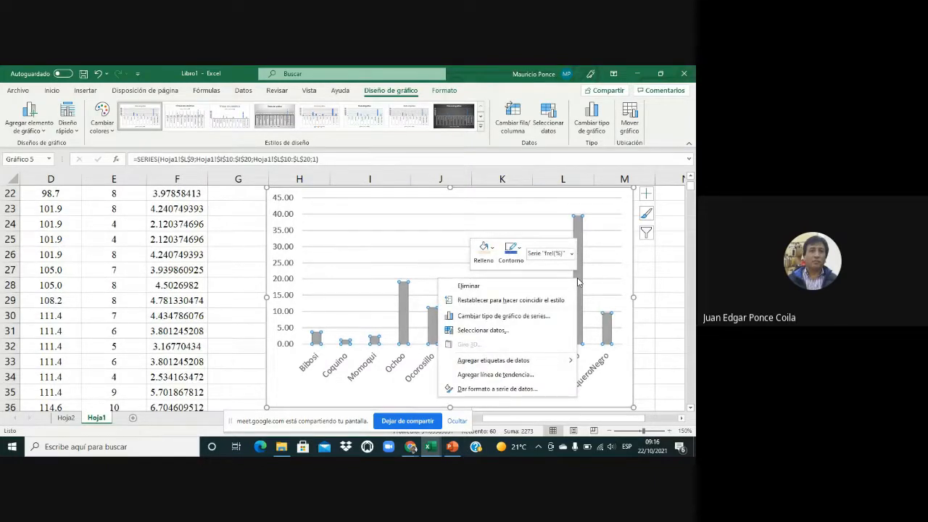
left_click(485, 255)
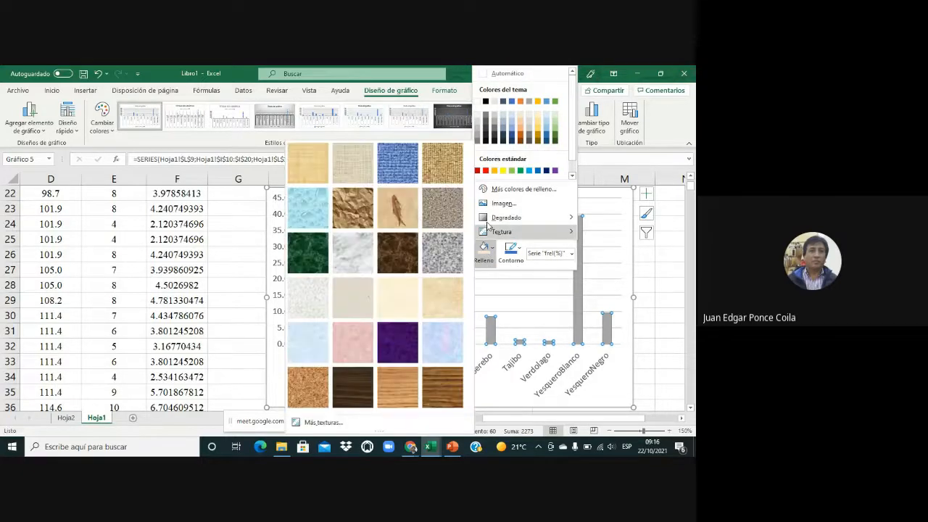
left_click(538, 111)
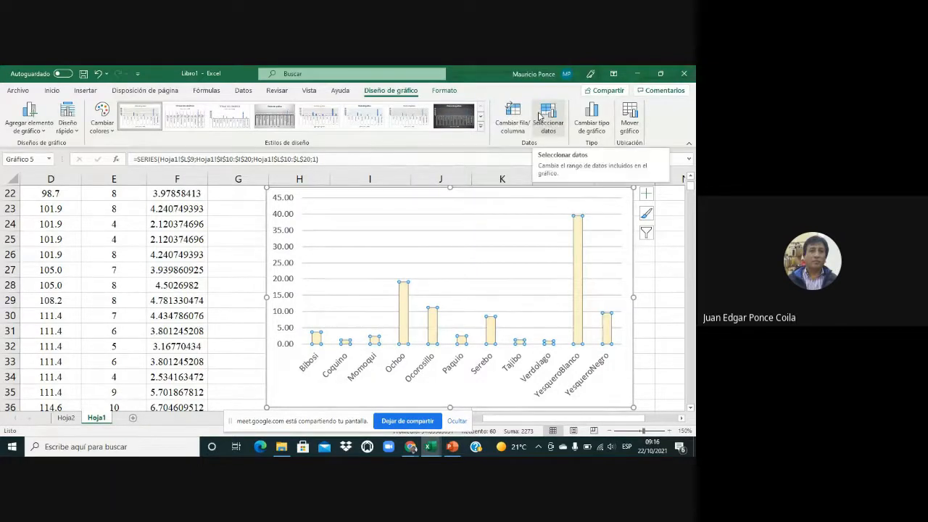
Step: Give the frel(%) columns a blue outline
right_click(576, 267)
left_click(511, 235)
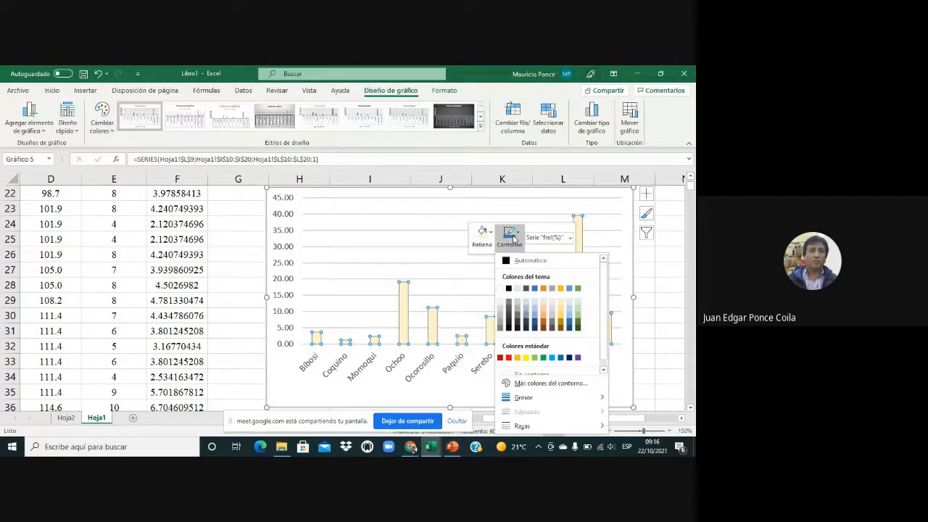
left_click(534, 288)
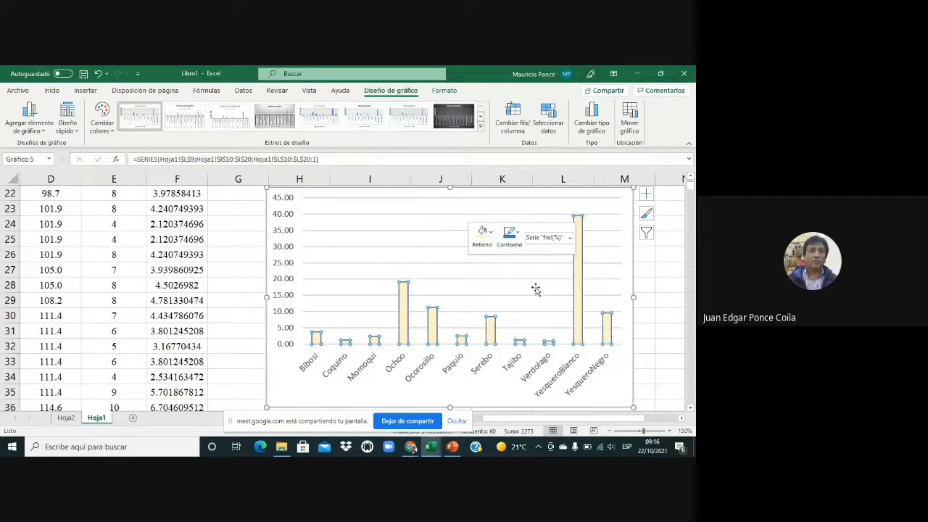
left_click(623, 267)
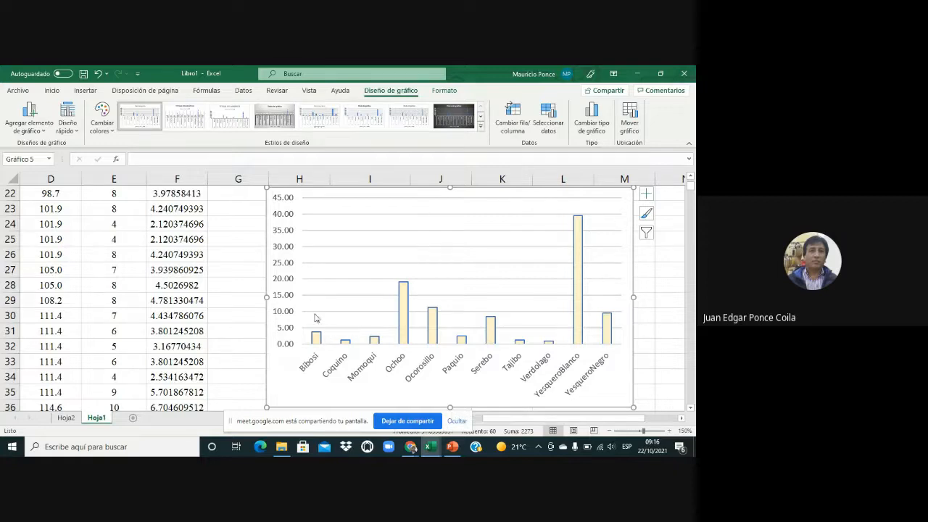
Step: Add major gridlines for the horizontal category axis of the chart
right_click(358, 357)
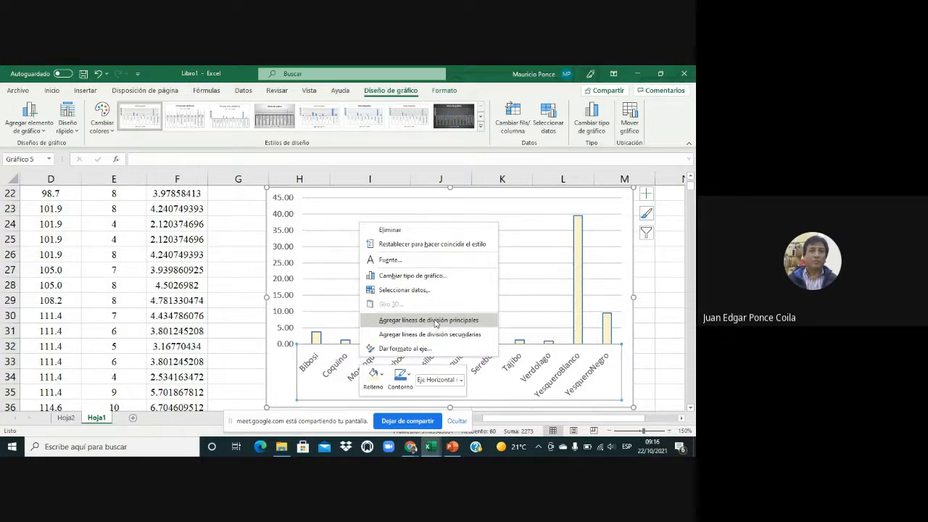
left_click(436, 321)
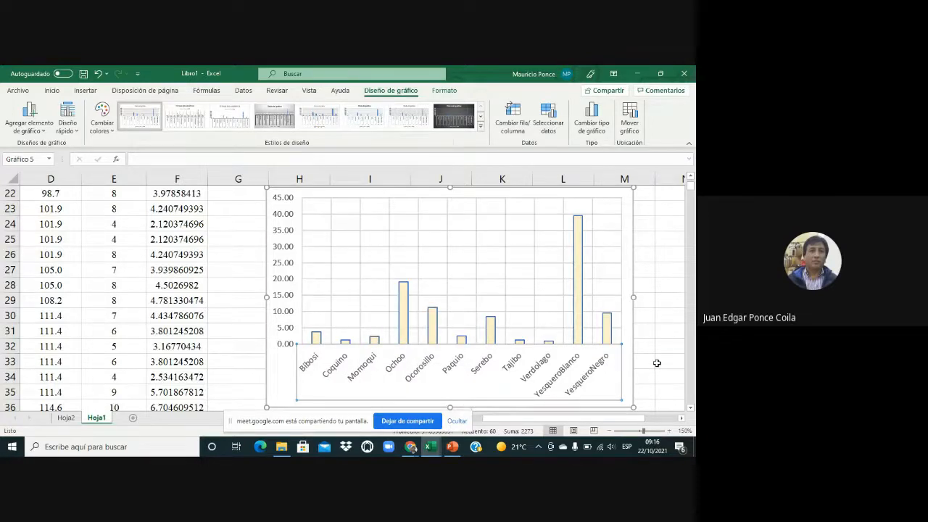
left_click(655, 364)
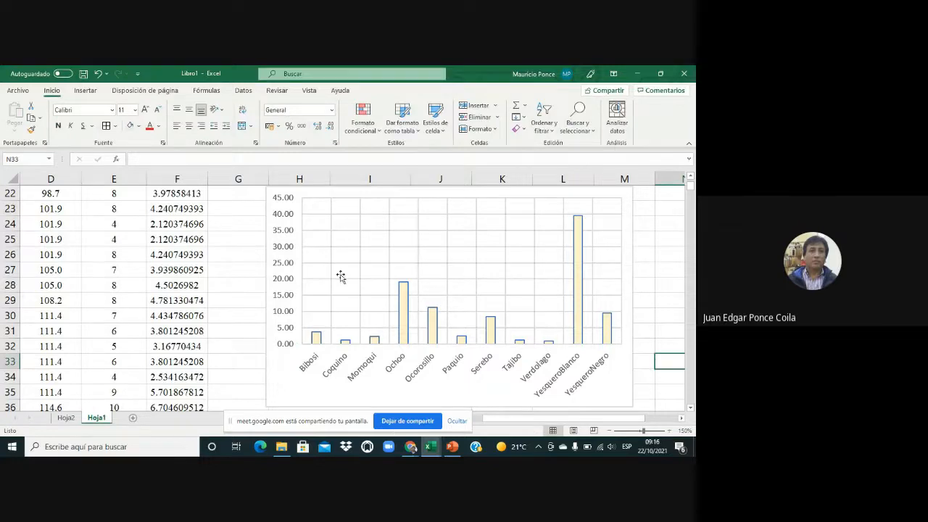
Step: Format the vertical axis numbers with 0 decimal places
left_click(289, 280)
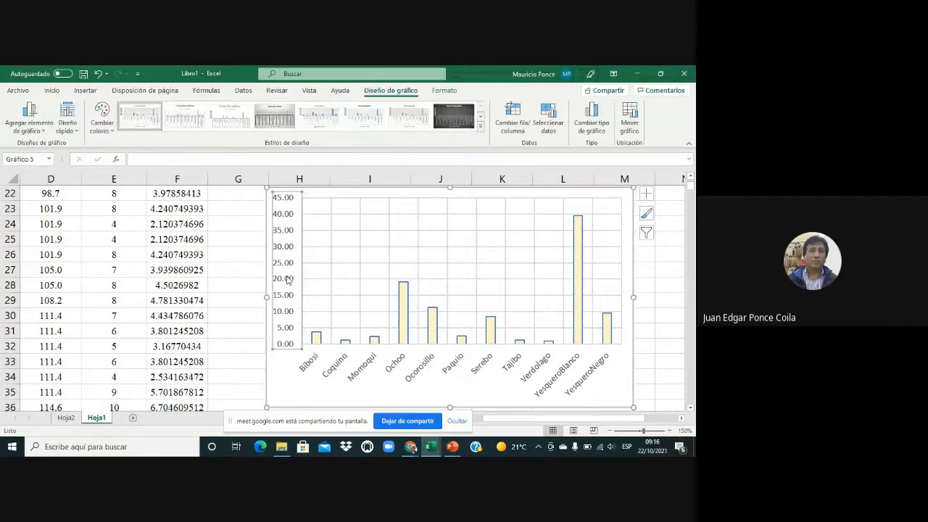
right_click(288, 279)
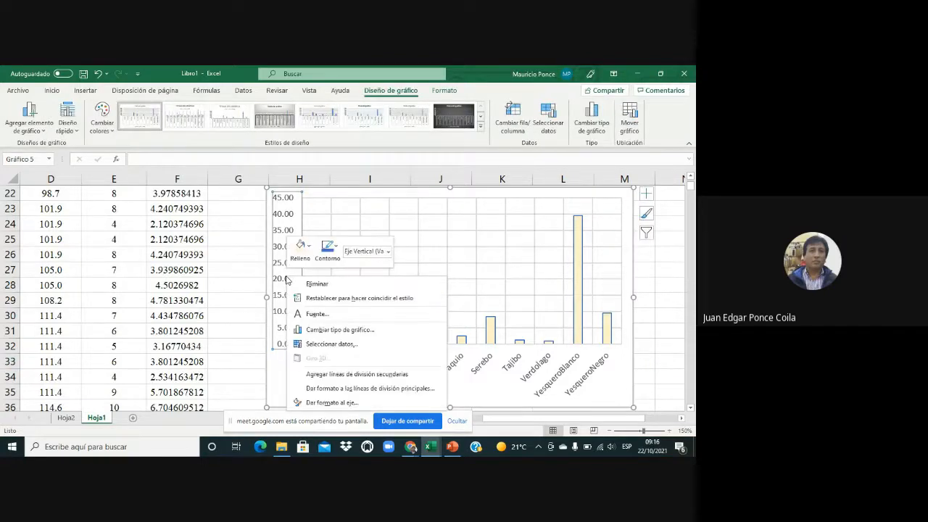
left_click(327, 408)
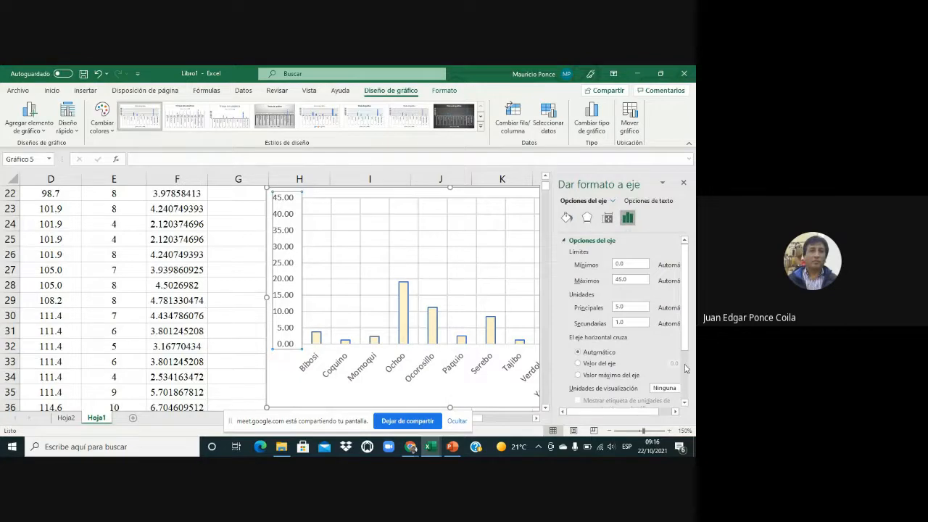
scroll(686, 369, "down", 3)
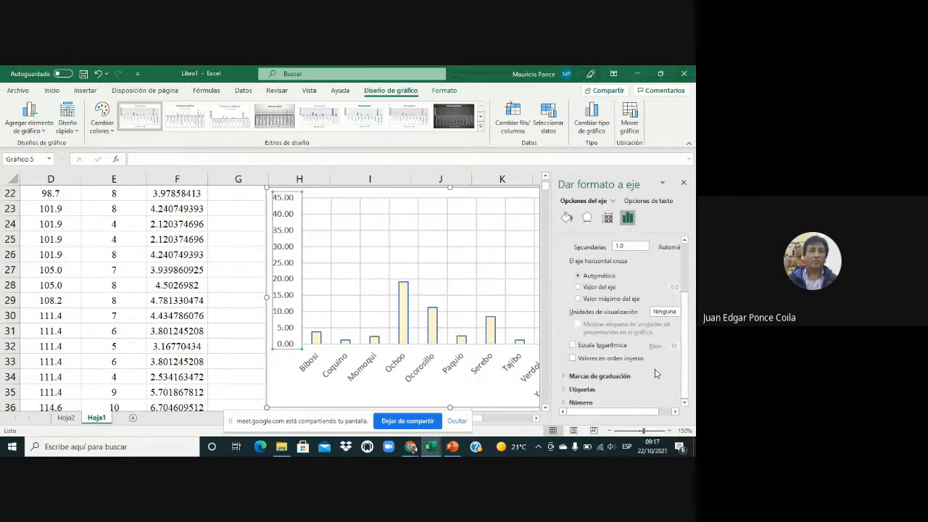
left_click(623, 403)
scroll(625, 404, "down", 1)
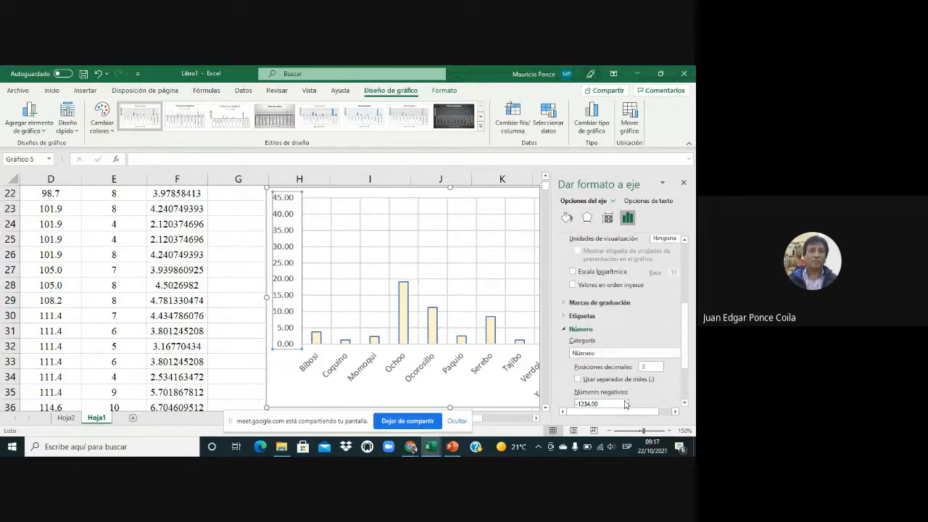
double_click(641, 367)
type("0")
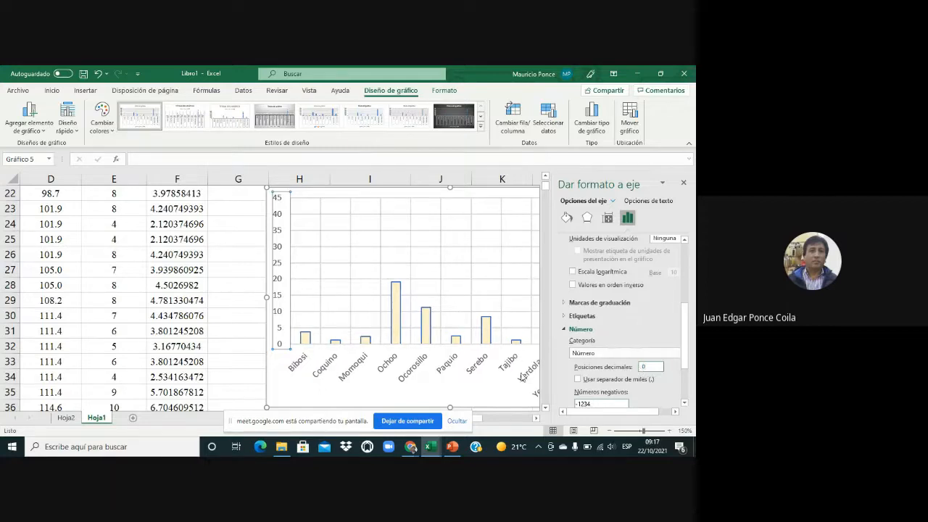
left_click(680, 182)
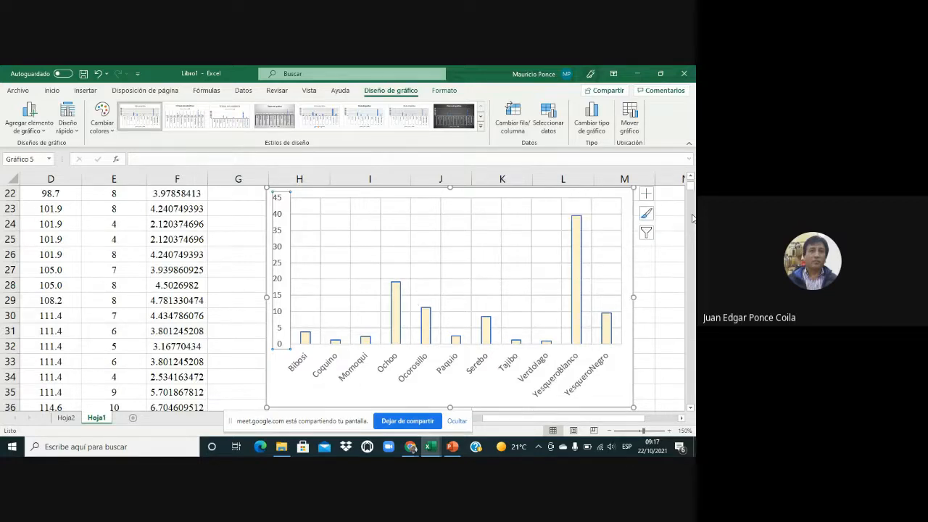
Step: Add axis titles to the chart and set the horizontal axis title to "Nombre comun de especies"
left_click(647, 194)
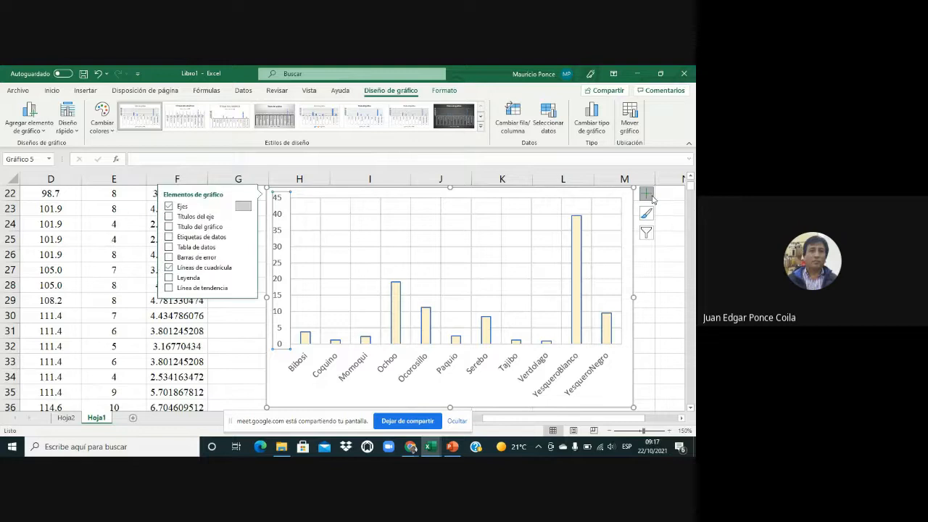
left_click(194, 216)
left_click(488, 388)
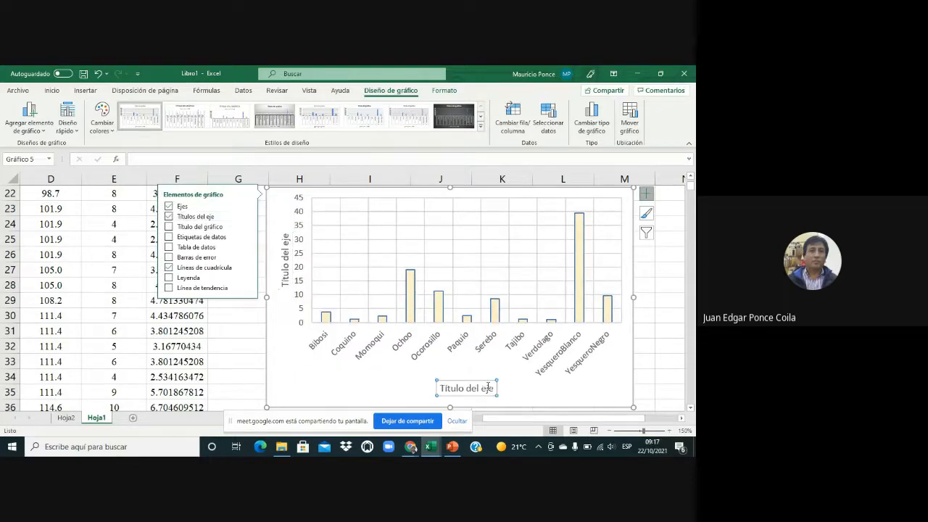
left_click(494, 388)
key("BackSpace")
key("BackSpace")
key("BackSpace")
key("BackSpace")
key("BackSpace")
key("BackSpace")
key("BackSpace")
key("BackSpace")
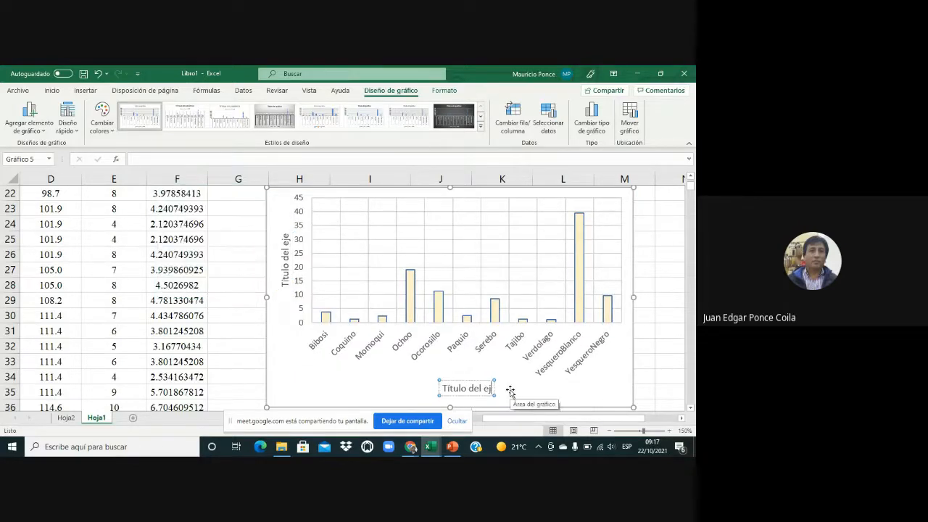
key("BackSpace")
key("BackSpace")
key("BackSpace")
key("BackSpace")
key("BackSpace")
key("BackSpace")
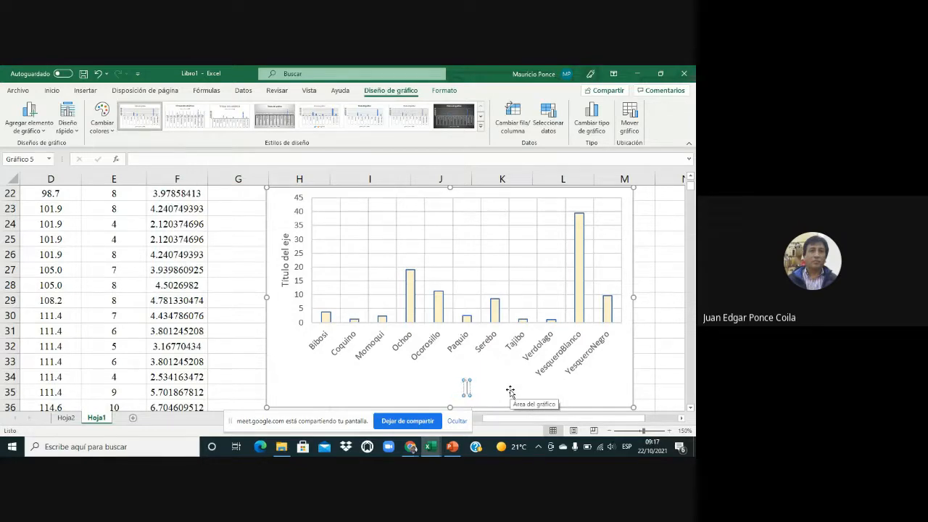
type("Nombre com")
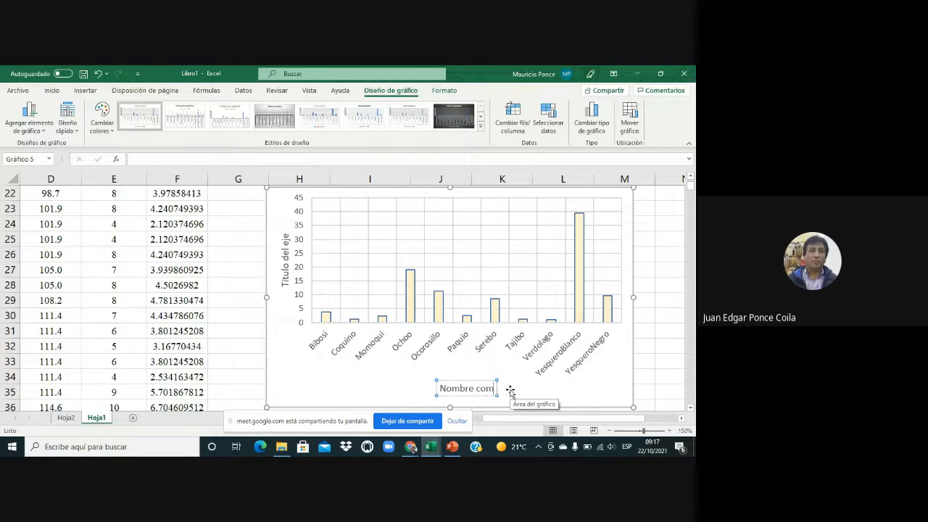
type("un de especies")
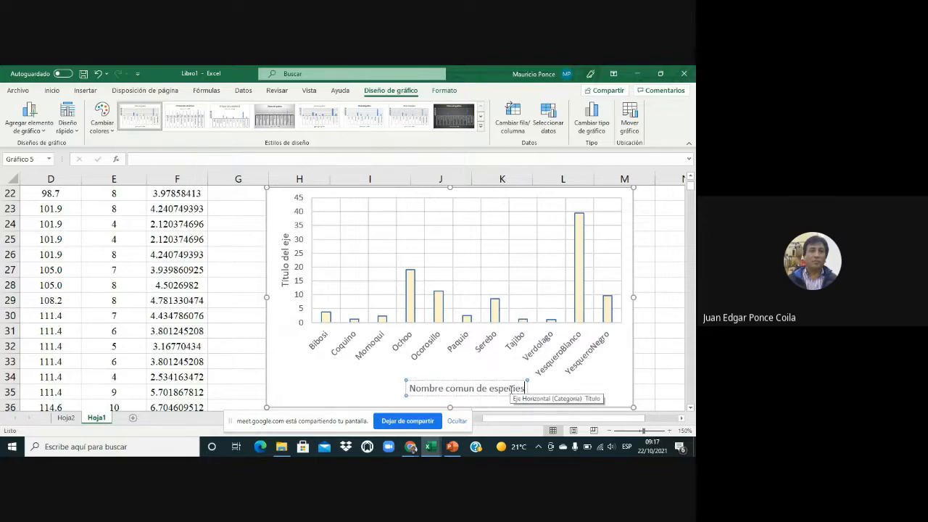
Step: Set the vertical axis title of the chart to "Frecuencia relativa (%)"
left_click(285, 283)
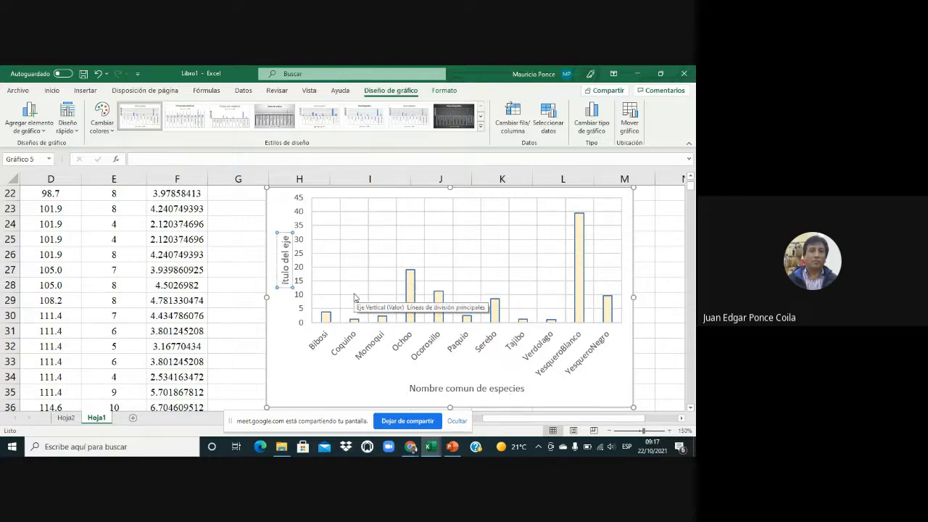
type("Frecuen")
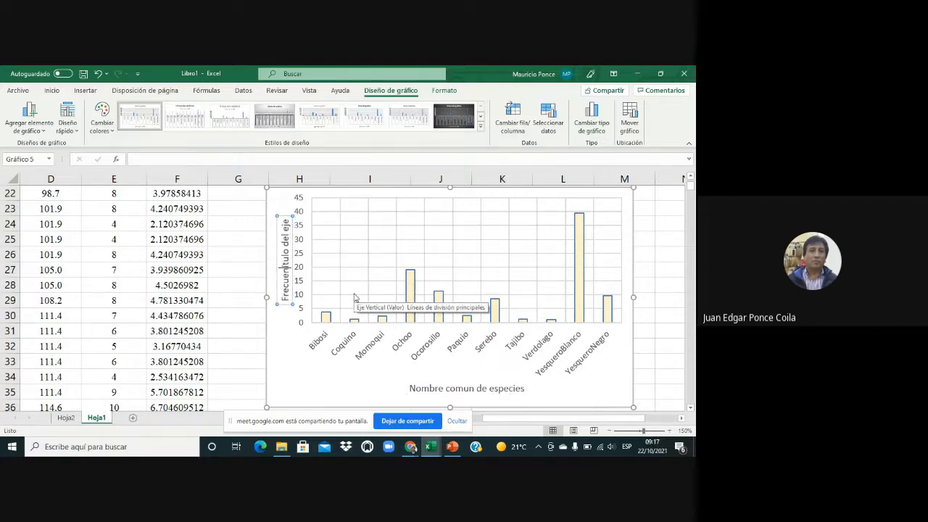
type("cia re")
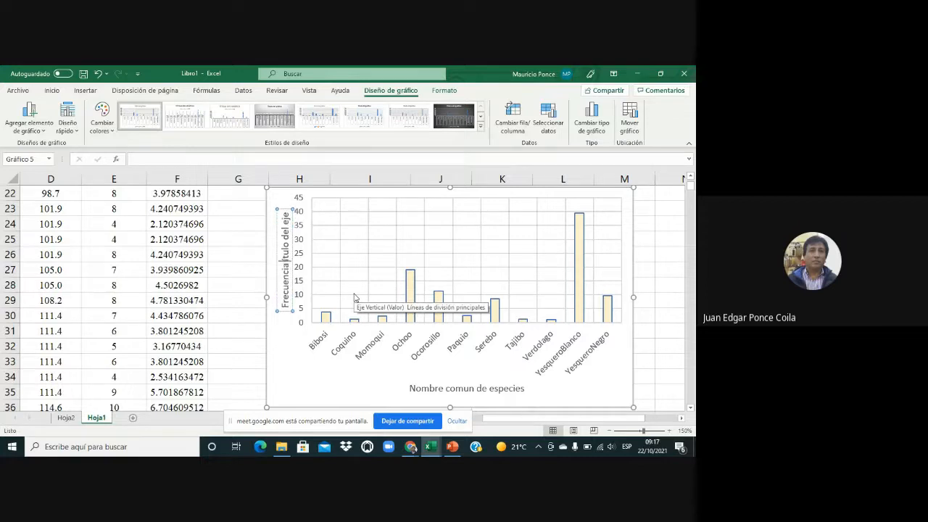
type("lati")
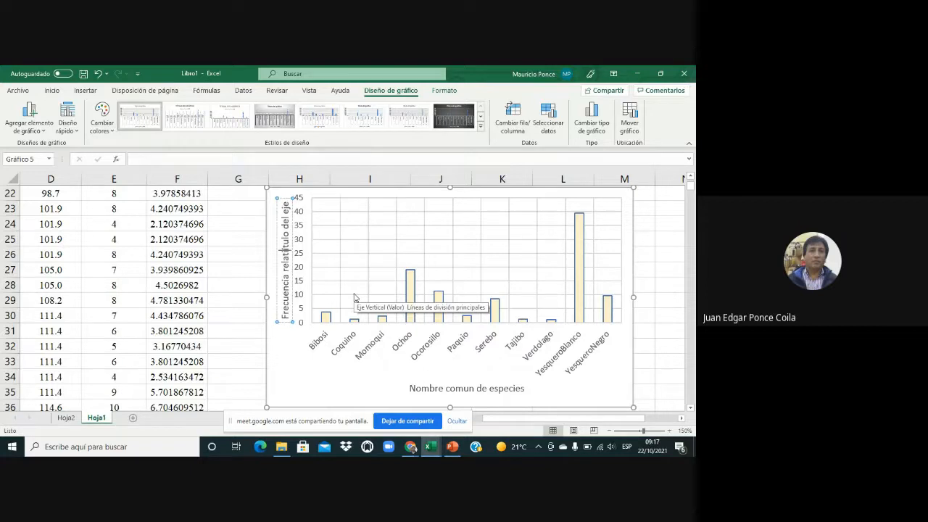
type("va")
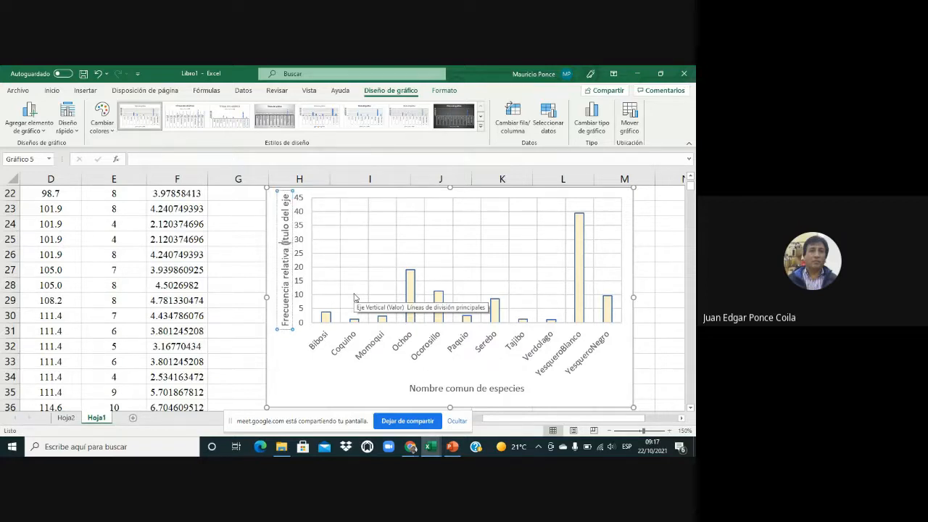
type(" (%)")
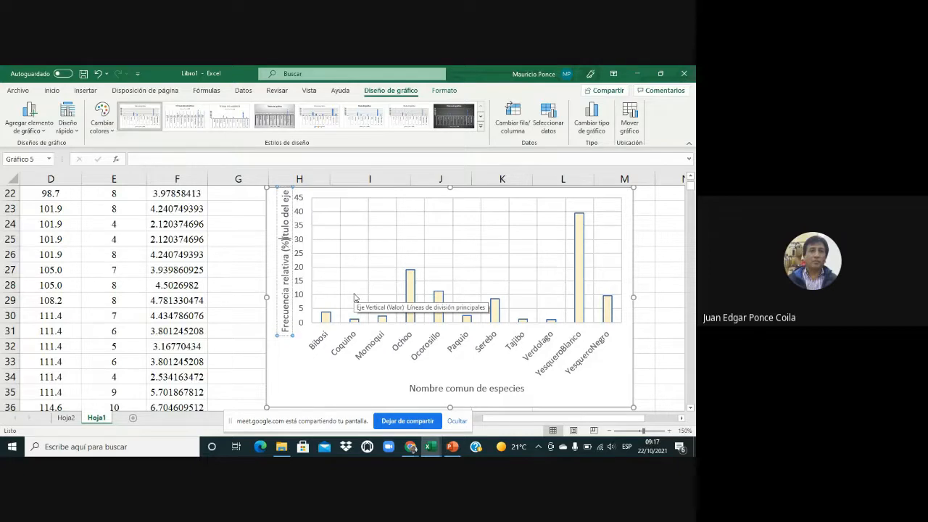
key("Delete")
key("Delete")
key("Delete")
key("Delete")
key("Delete")
key("Delete")
key("Delete")
key("Delete")
key("Delete")
key("Delete")
key("Delete")
key("Delete")
key("Delete")
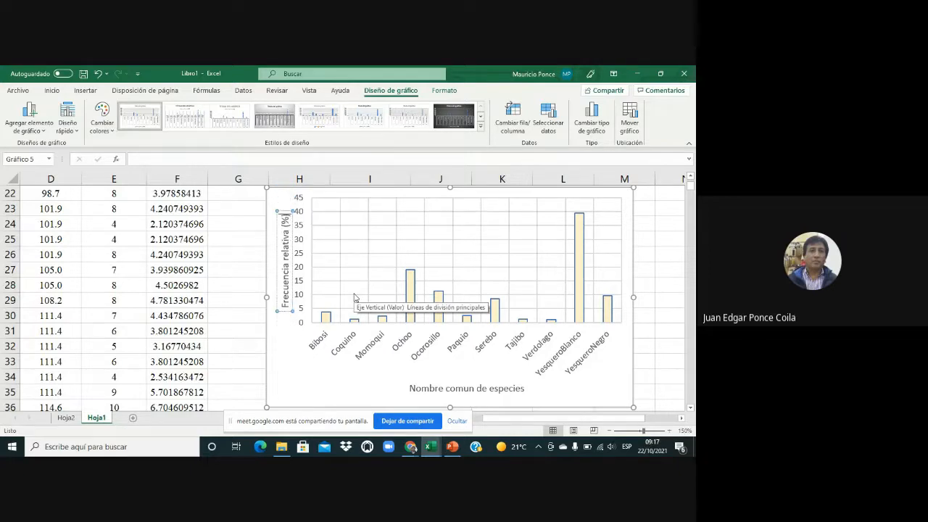
left_click(652, 336)
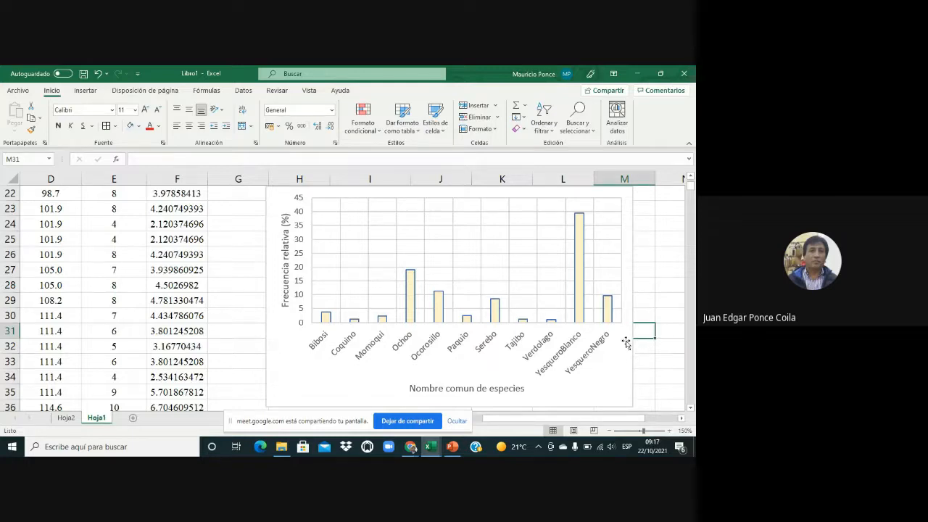
Step: Add data labels showing the percentage value above each species column of the chart
left_click(628, 202)
left_click(648, 194)
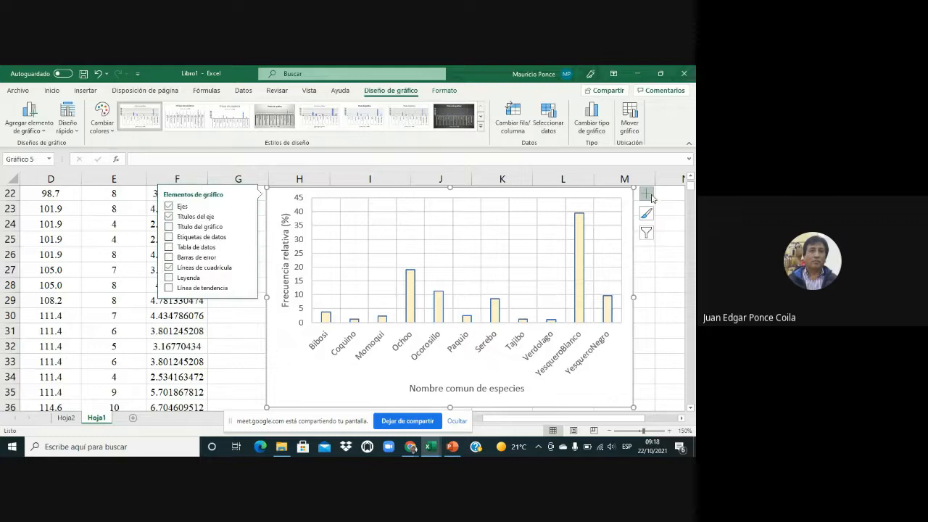
left_click(212, 237)
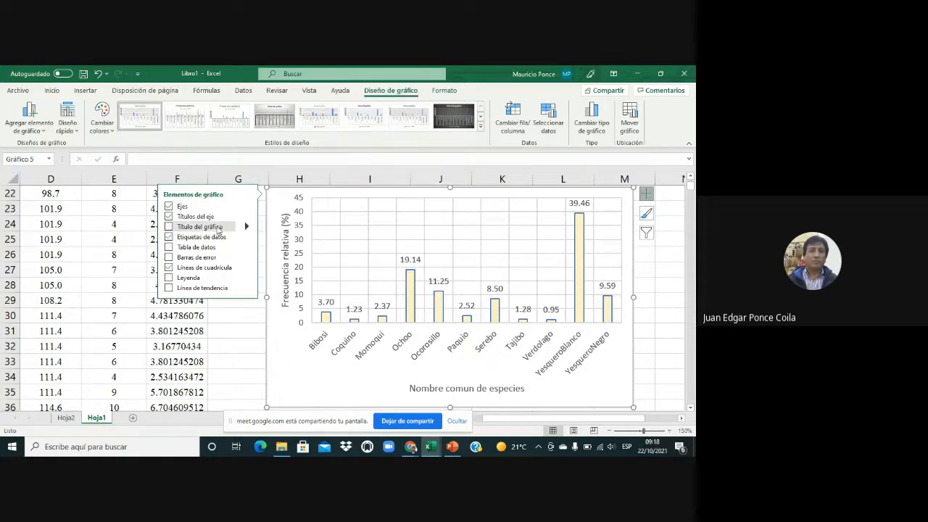
left_click(657, 280)
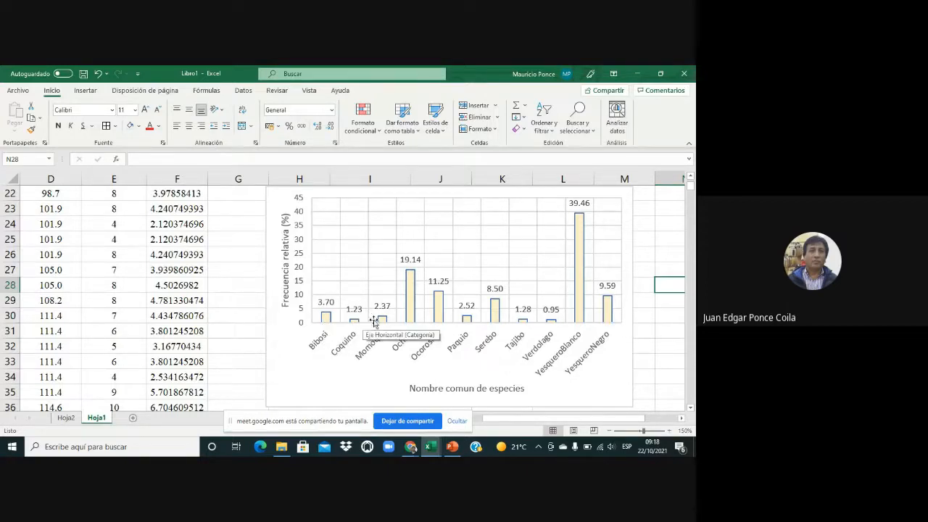
Step: Examine the relative frequency of each species in the column chart against the frequency table above it
scroll(652, 350, "up", 1)
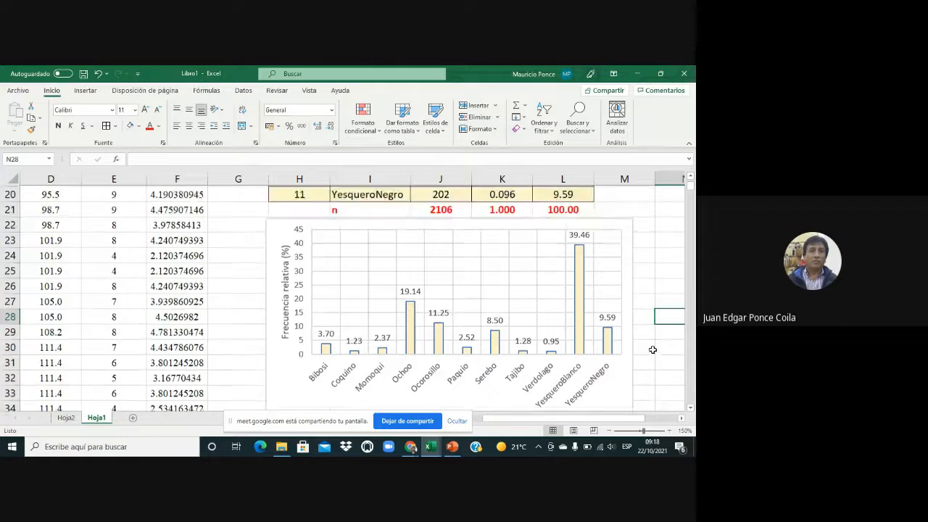
scroll(653, 350, "up", 1)
scroll(652, 350, "down", 1)
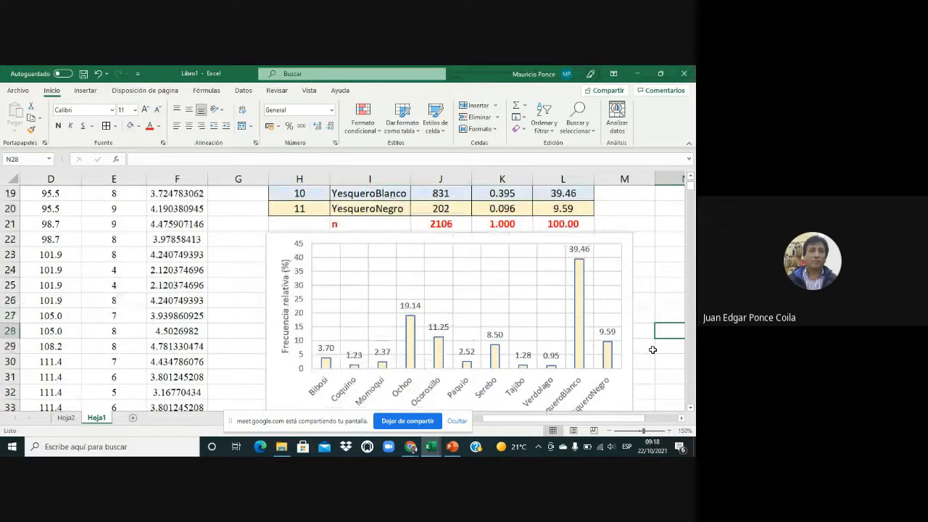
scroll(653, 350, "down", 1)
scroll(652, 351, "up", 1)
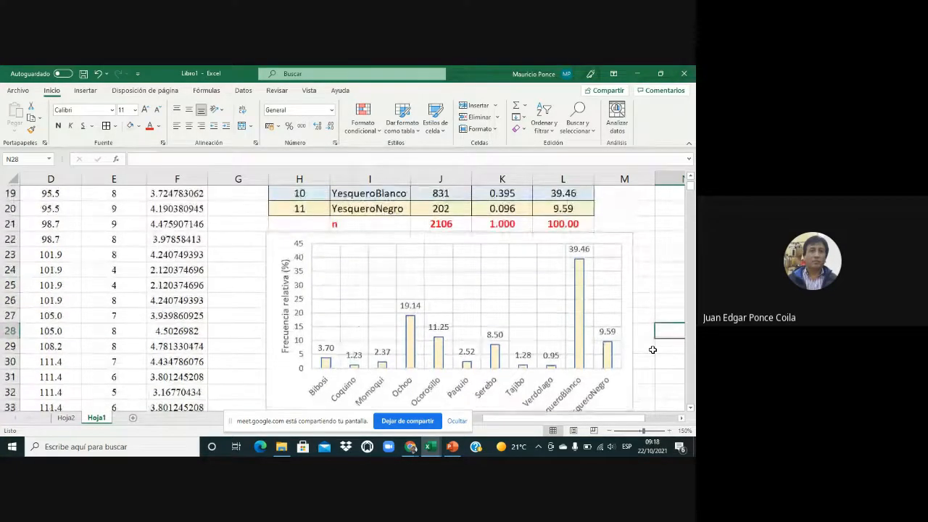
scroll(653, 350, "down", 1)
scroll(652, 350, "up", 1)
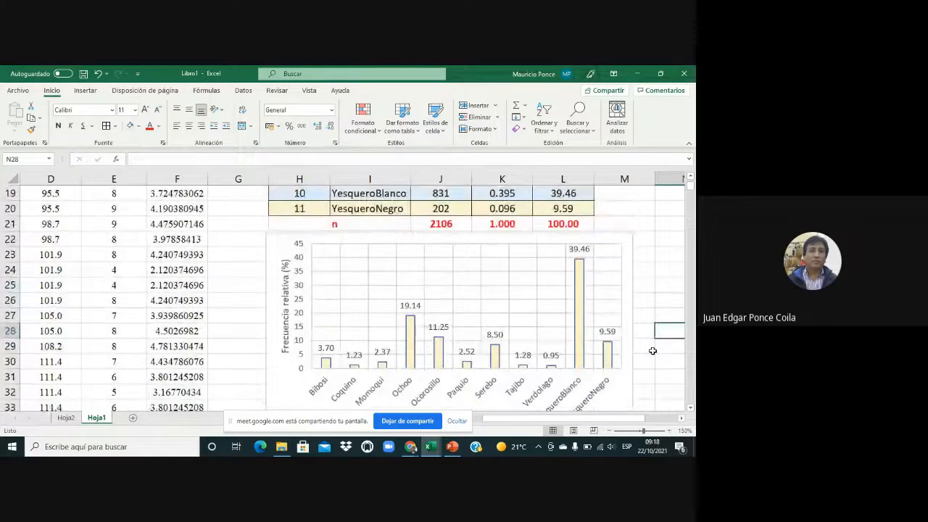
scroll(652, 350, "down", 1)
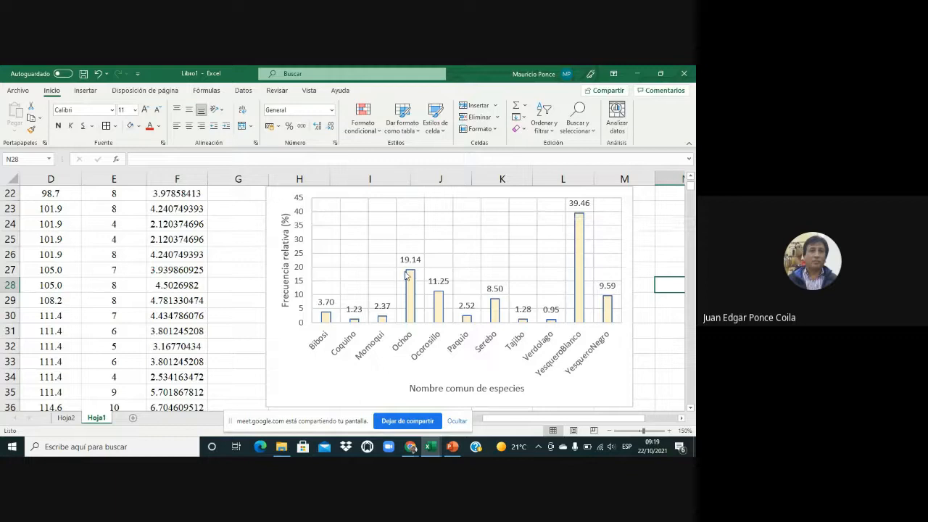
mouse_move(410, 271)
mouse_move(439, 296)
mouse_move(608, 301)
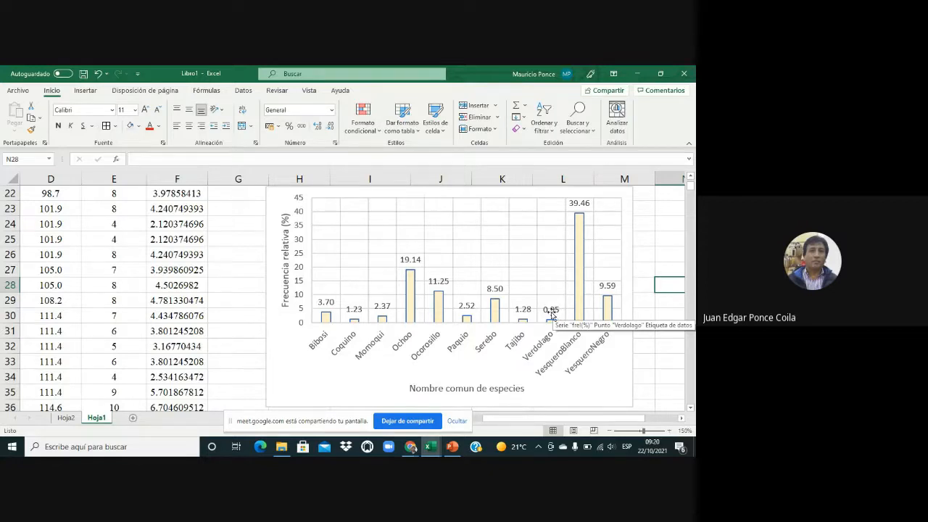
left_click(252, 287)
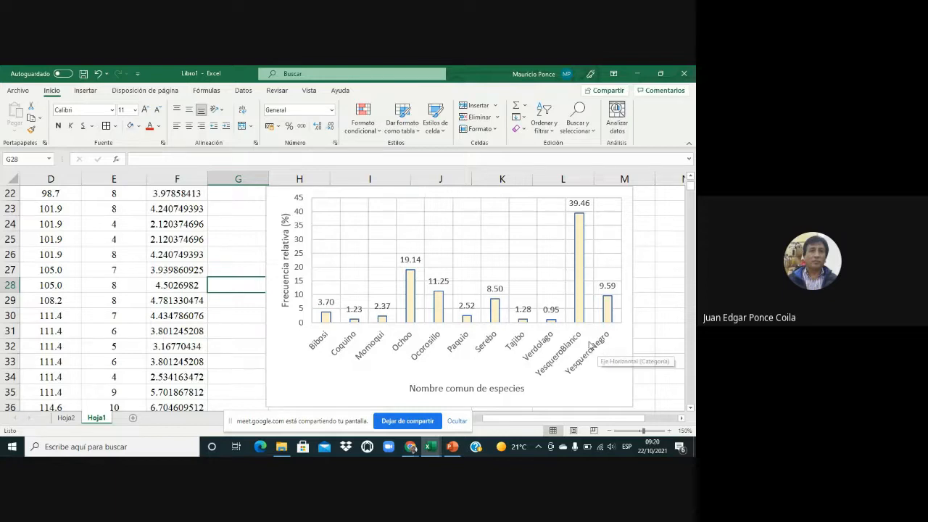
Step: Insert a clustered column pivot chart from the species count pivot table on Hoja2 and place it beside the table
left_click(65, 418)
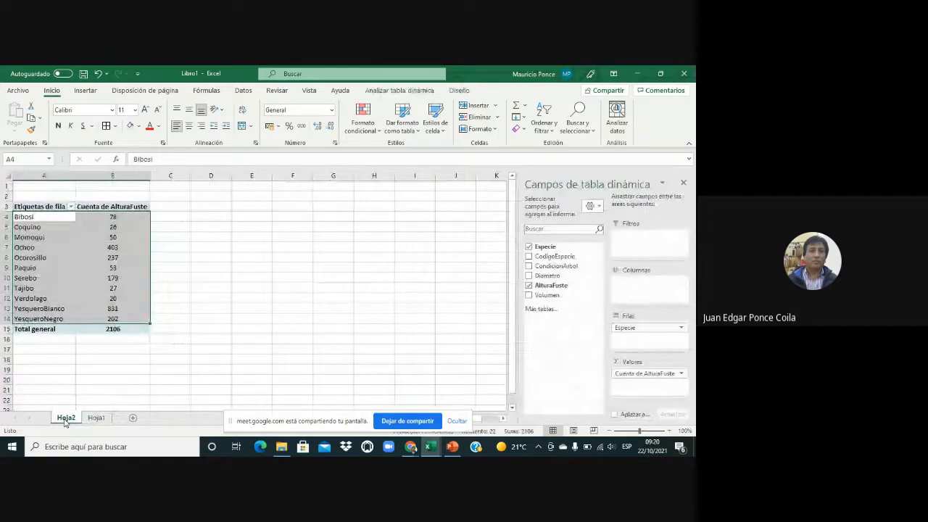
left_click(51, 217)
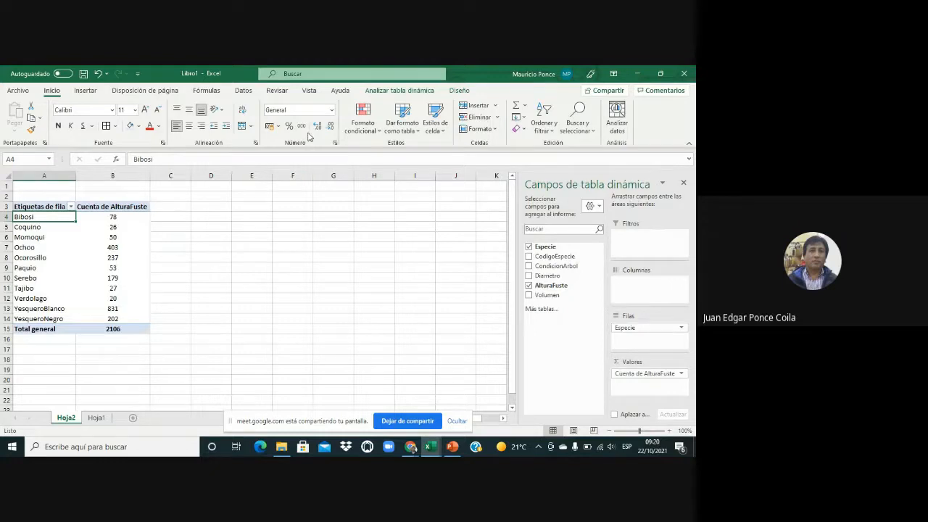
left_click(114, 256)
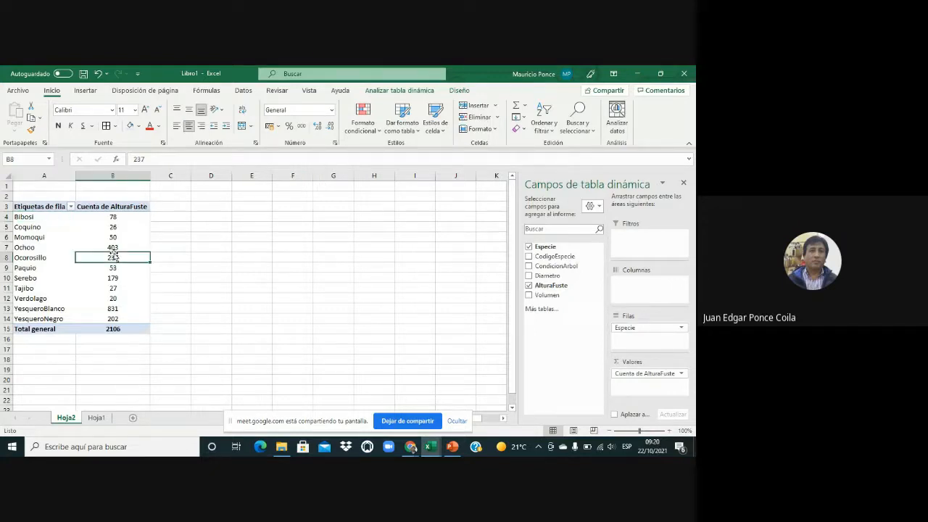
left_click(401, 91)
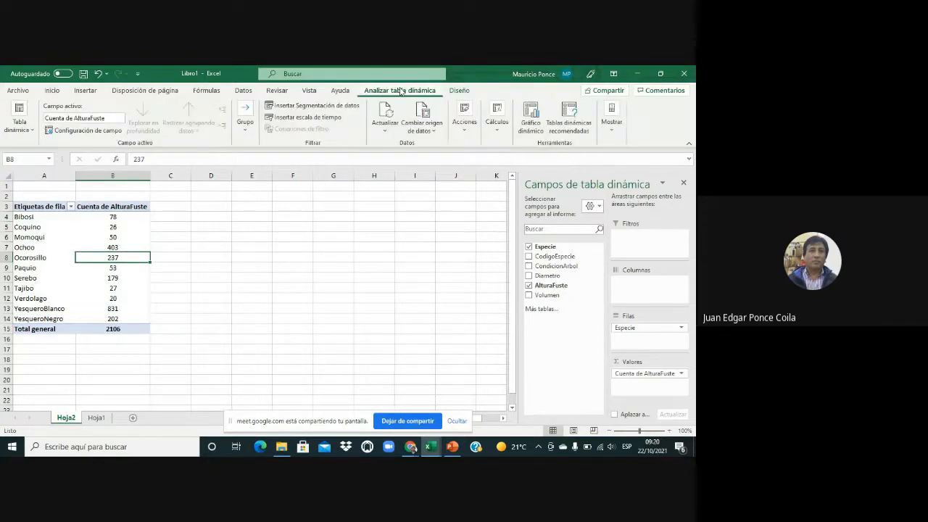
left_click(532, 128)
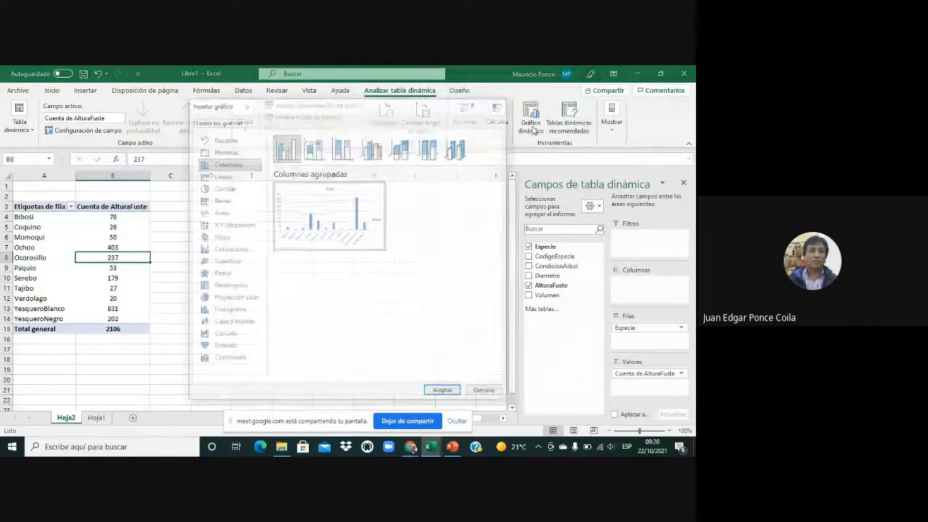
mouse_move(321, 209)
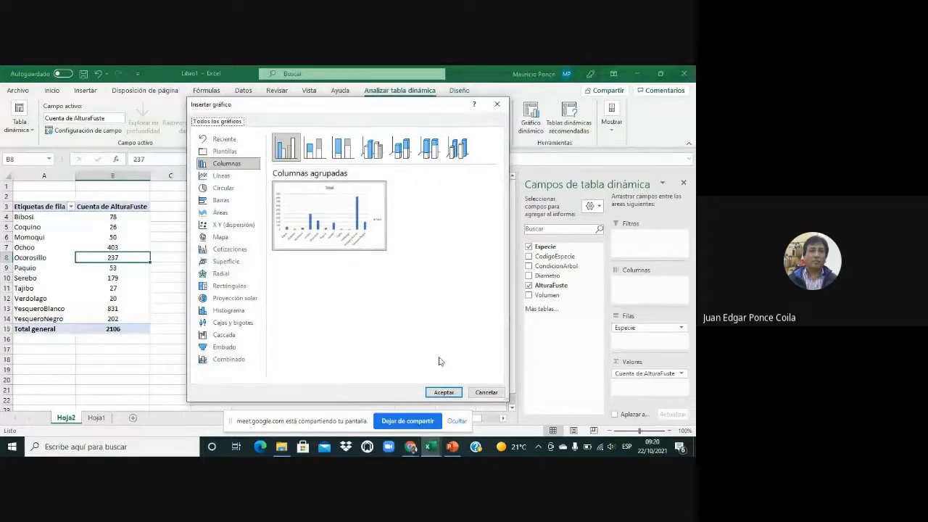
left_click(443, 392)
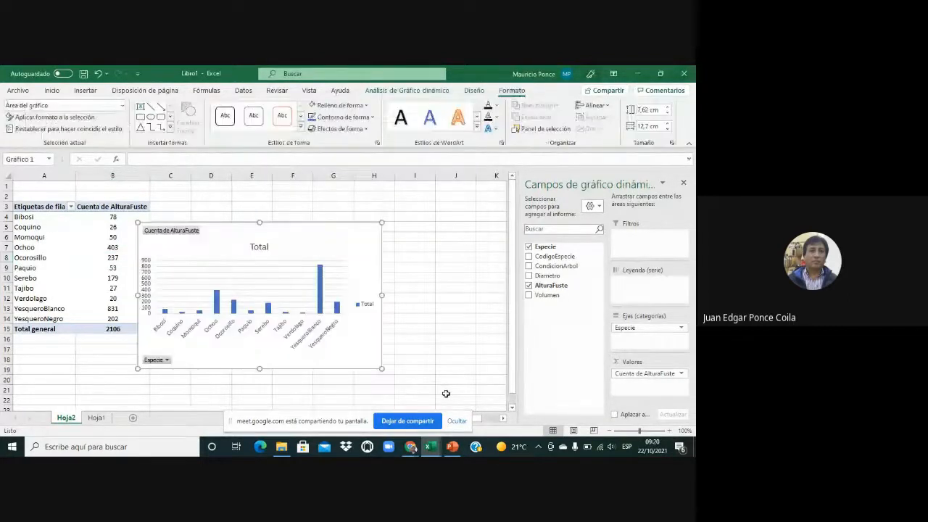
left_click_drag(239, 230, 277, 211)
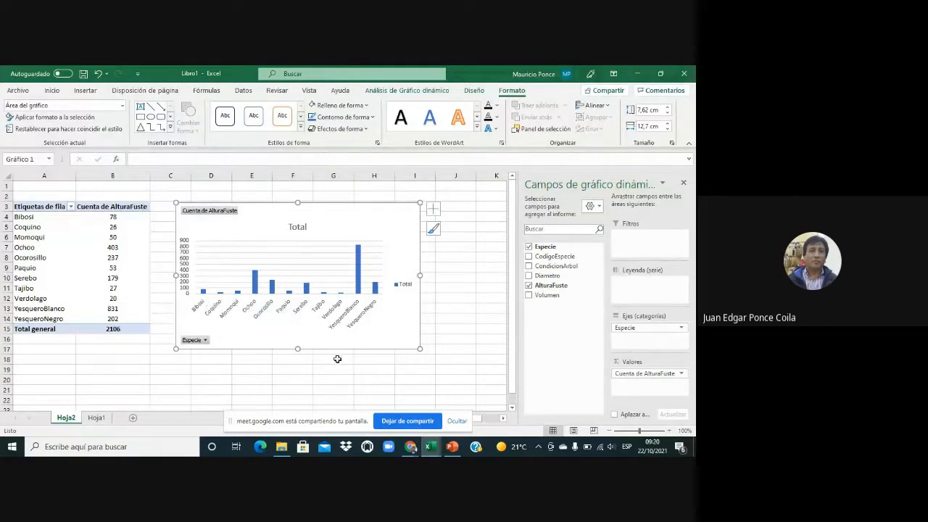
Step: Delete the legend and the "Total" title from the pivot chart
left_click(401, 288)
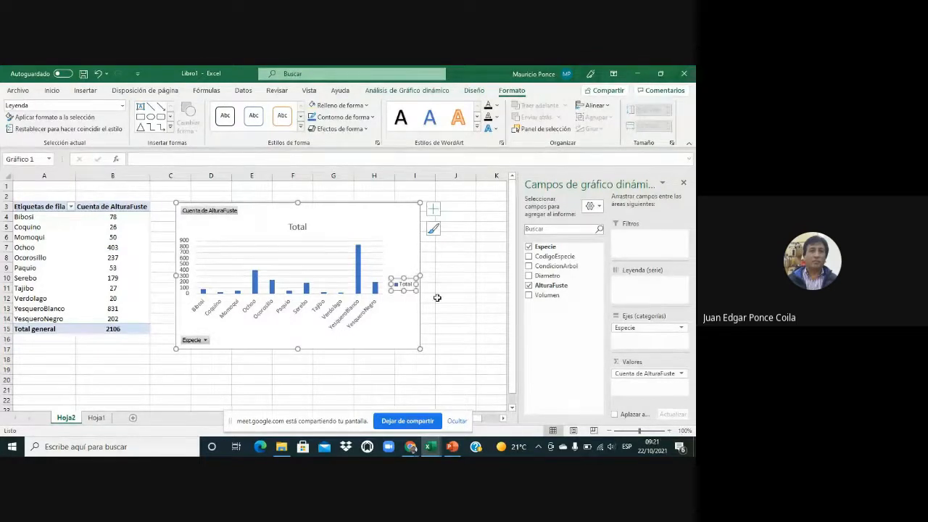
key("Delete")
left_click(304, 228)
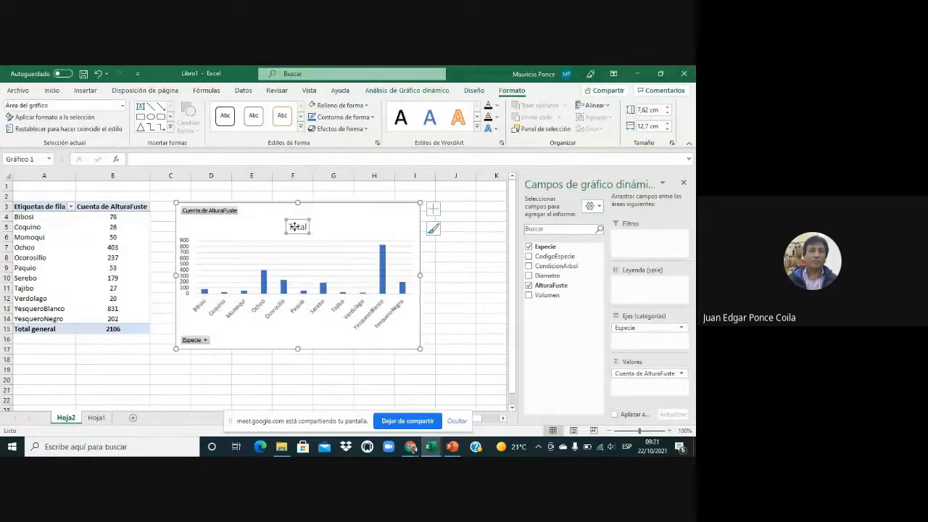
key("Delete")
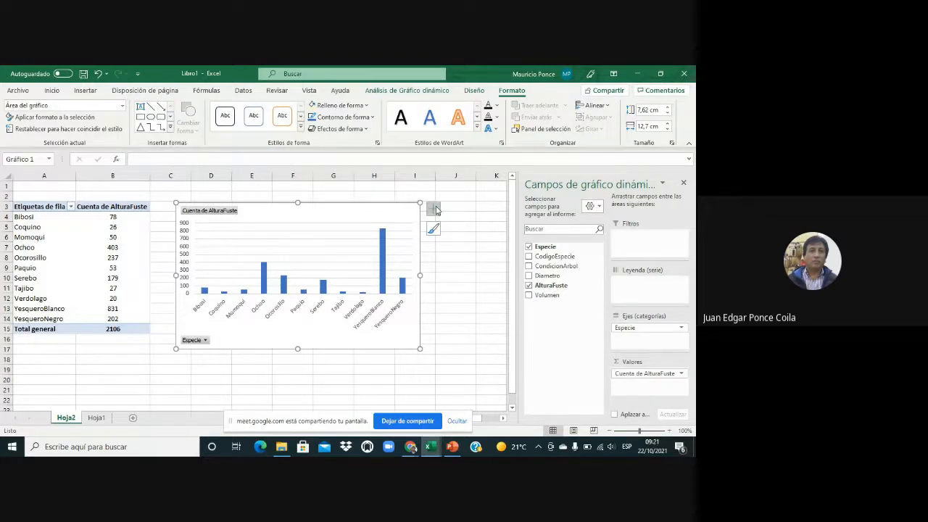
Step: Add axis titles to the pivot chart and set the horizontal one to "Nombre comun de las especies"
left_click(433, 210)
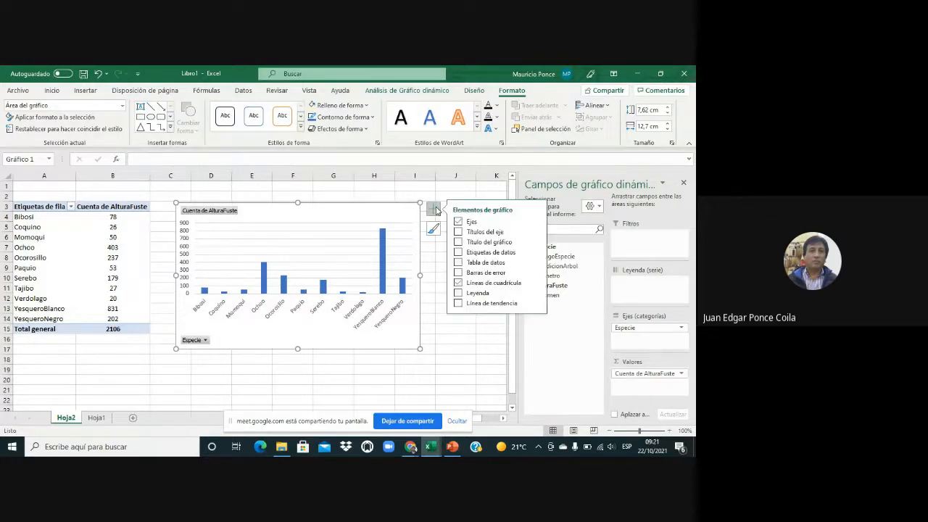
left_click(483, 235)
left_click(311, 325)
left_click_drag(330, 323, 281, 326)
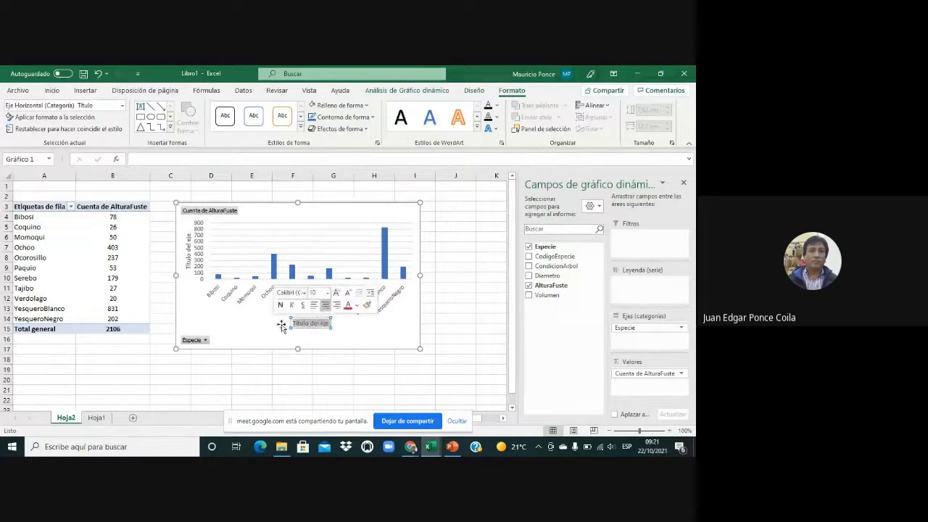
type("N")
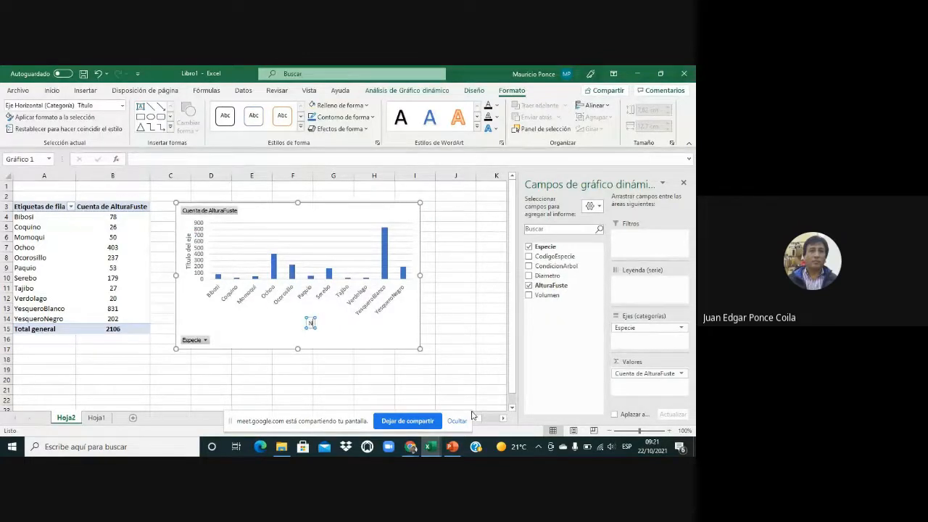
type("ombre comun de las espec")
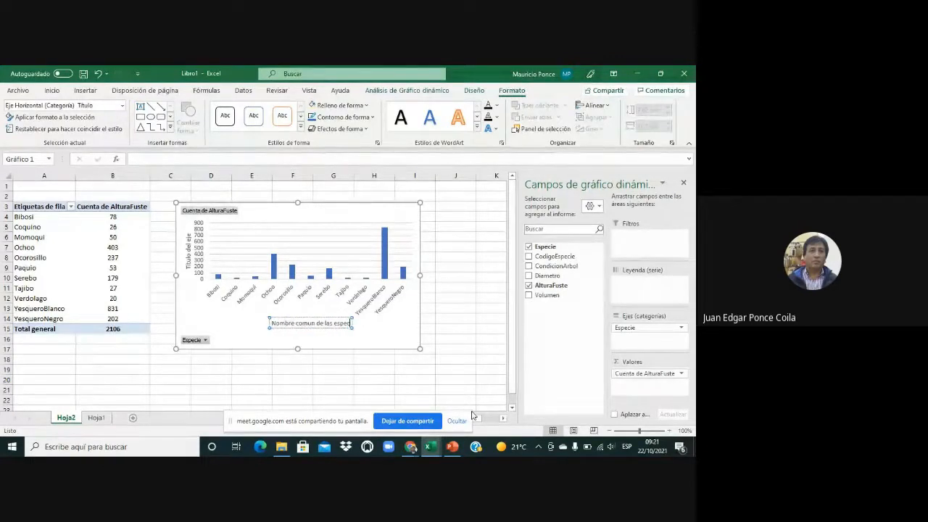
type("ies")
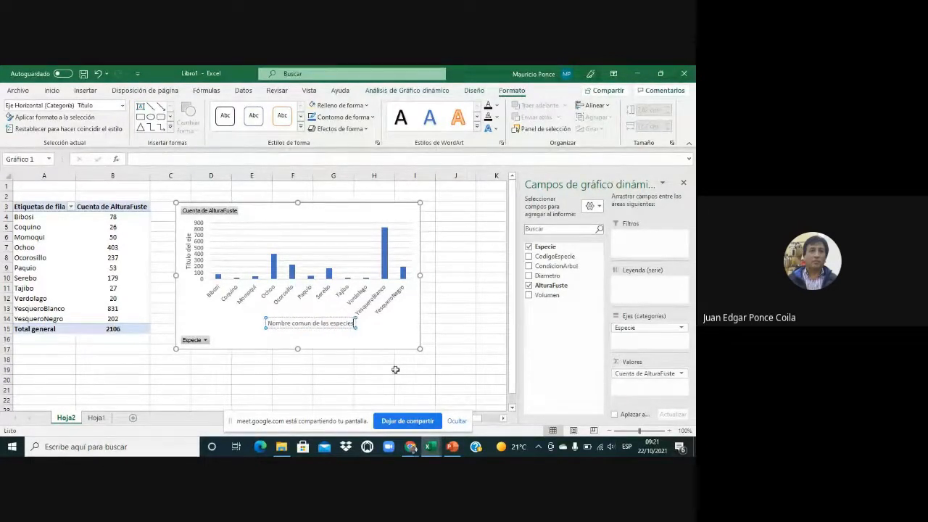
Step: Replace the pivot chart's vertical axis title with "Frecuencia absoluta"
left_click(189, 266)
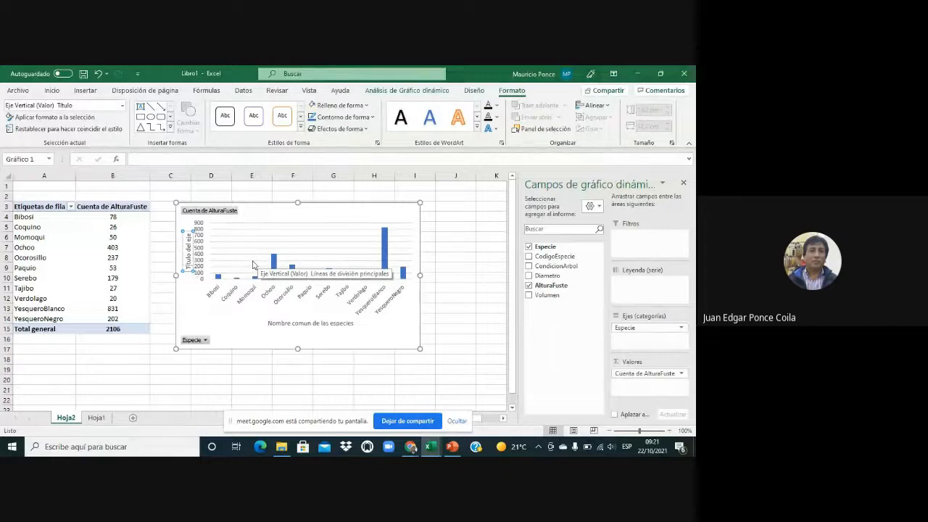
type("Frecuencia absoluta")
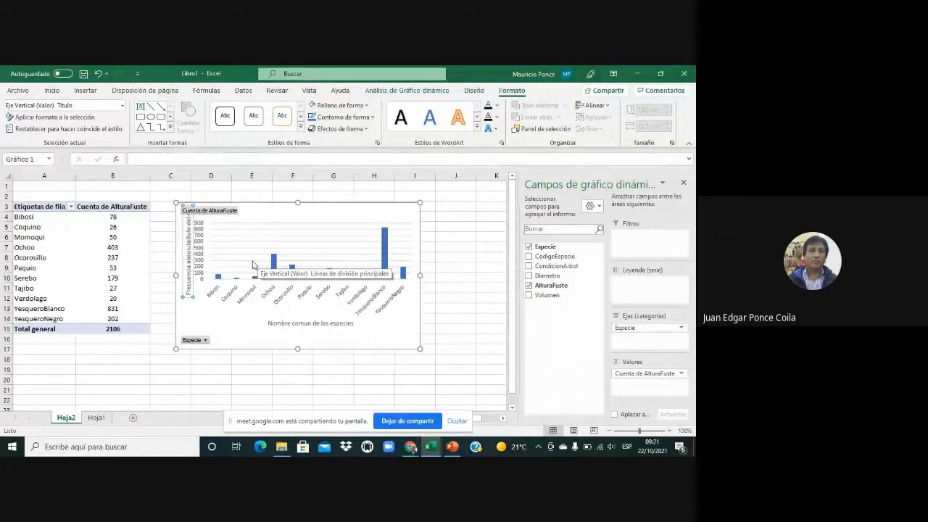
key("Delete")
key("Delete")
key("Delete")
key("Delete")
key("Delete")
key("Delete")
key("Delete")
key("Delete")
key("Delete")
key("Delete")
key("Delete")
key("Delete")
key("Delete")
key("Delete")
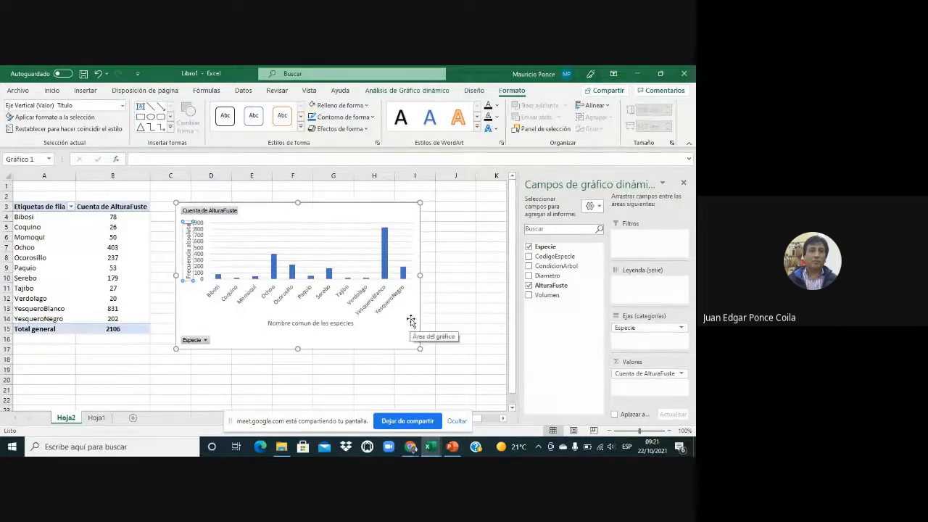
Step: Hide all field buttons on the pivot chart
left_click(398, 89)
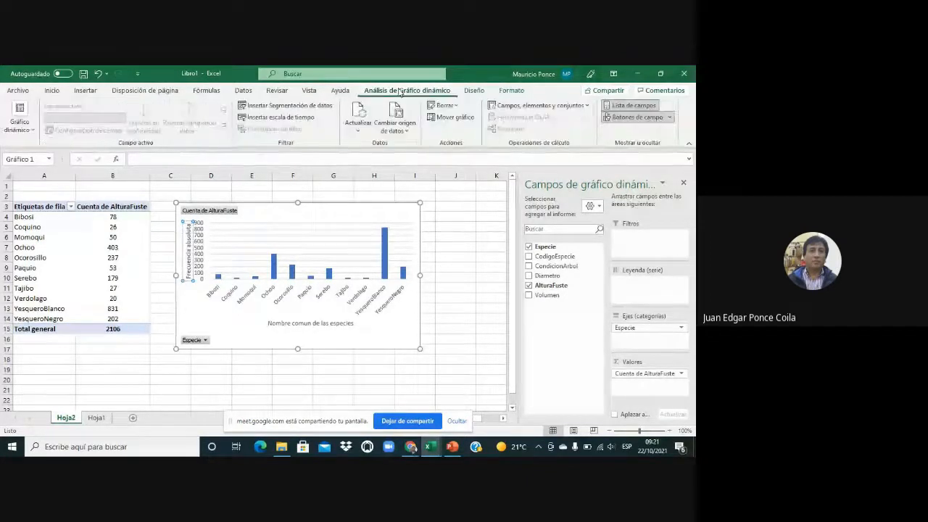
left_click(638, 117)
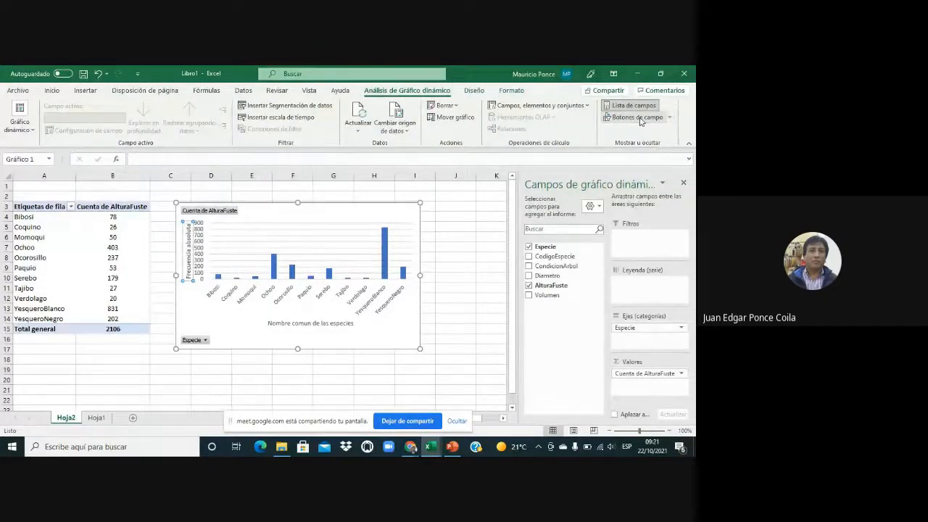
left_click(454, 329)
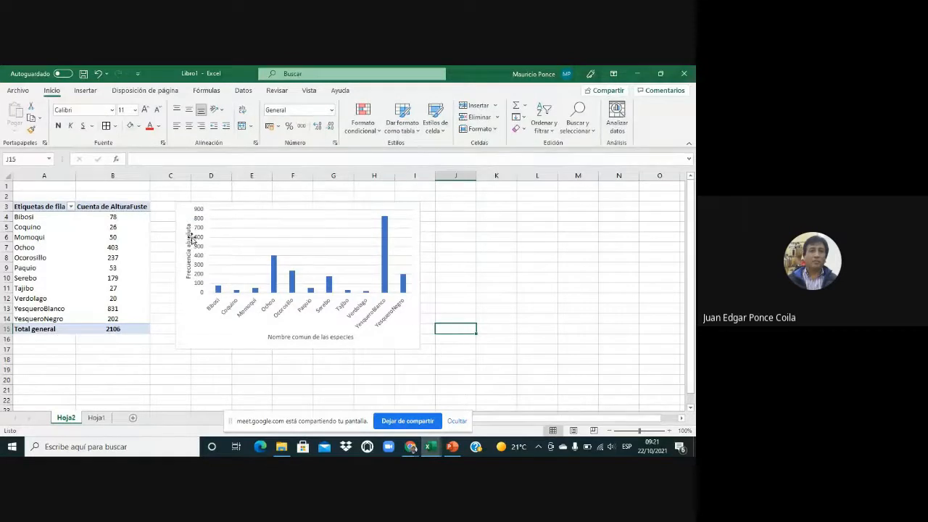
Step: Add data labels showing the count above each species column of the pivot chart
left_click(358, 207)
left_click(434, 209)
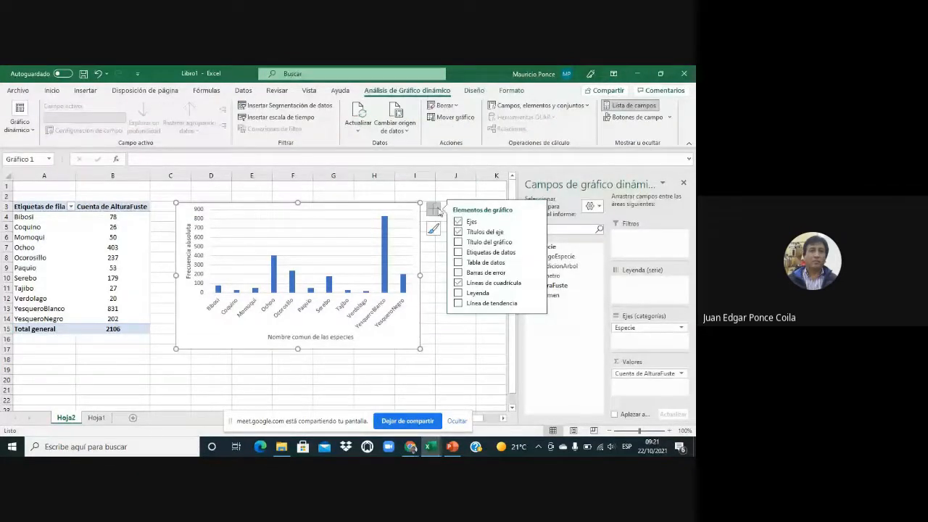
left_click(480, 253)
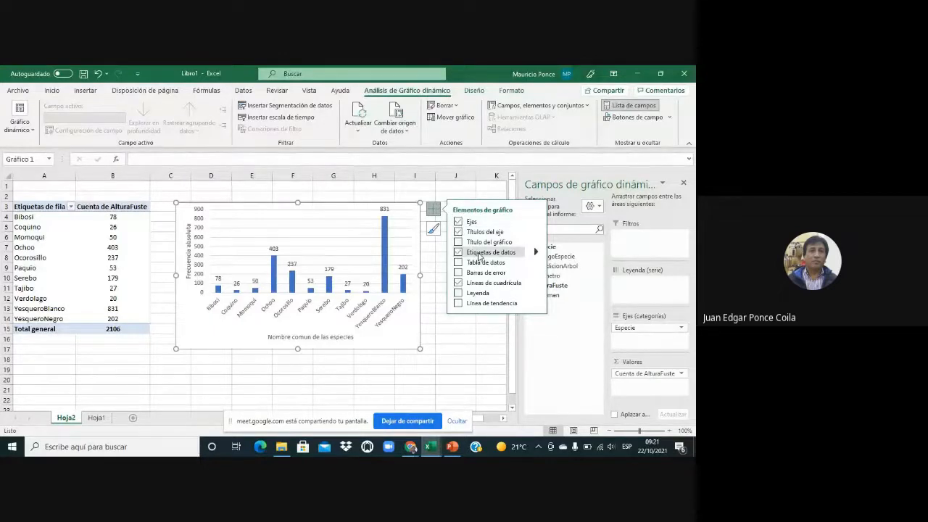
left_click(452, 333)
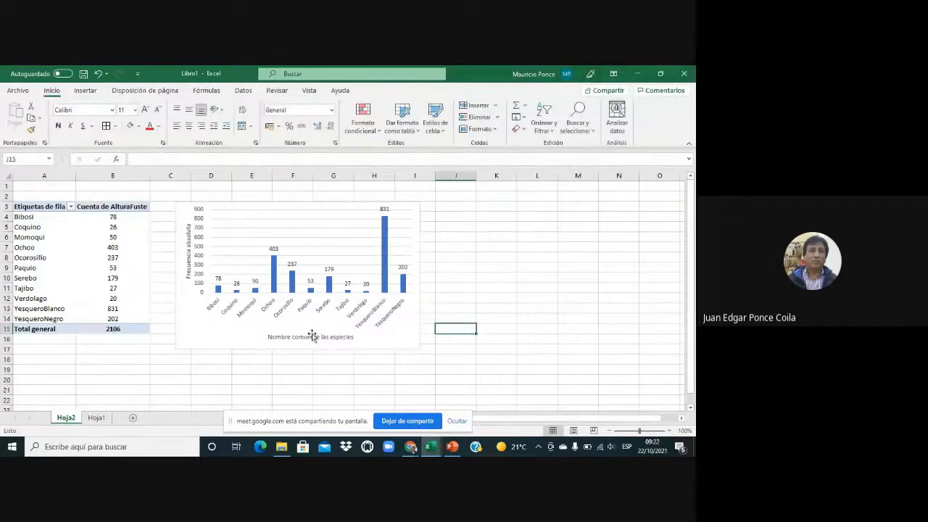
Step: Add major gridlines to the pivot chart's horizontal species axis
left_click(248, 303)
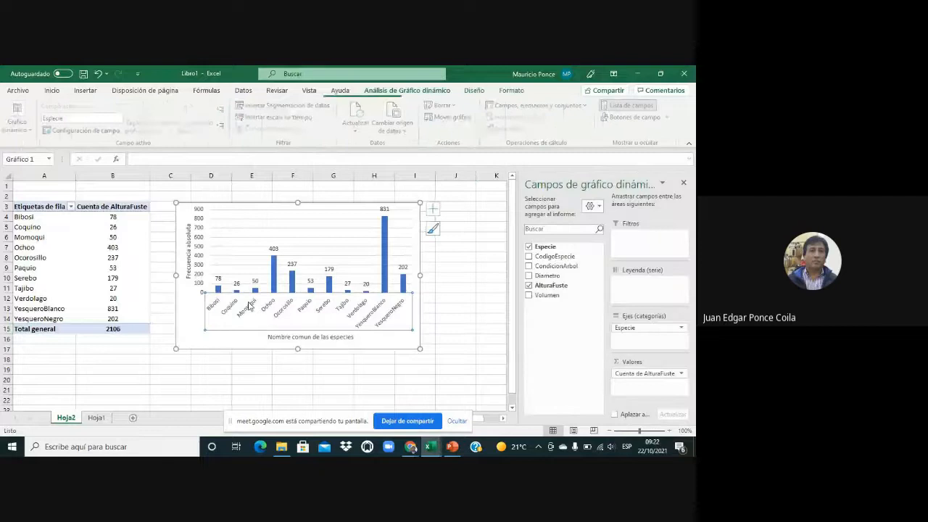
right_click(248, 306)
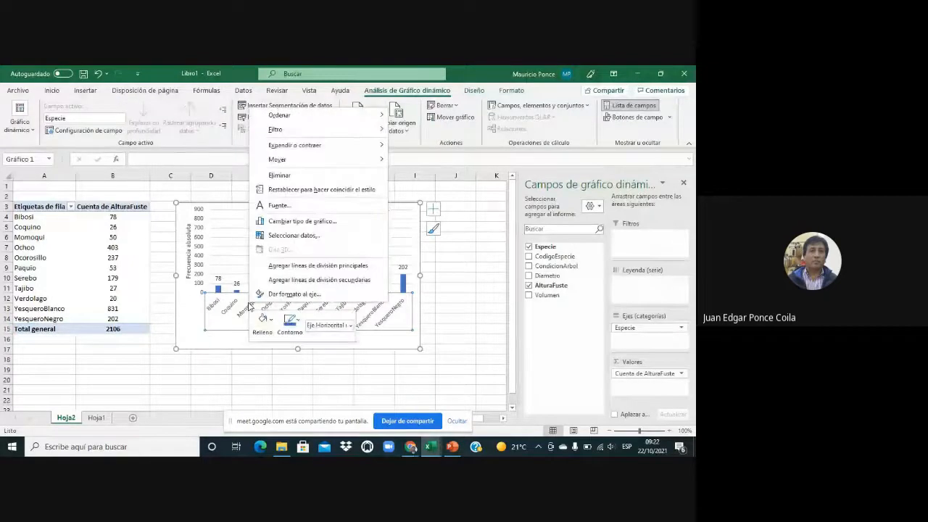
left_click(316, 268)
left_click(462, 297)
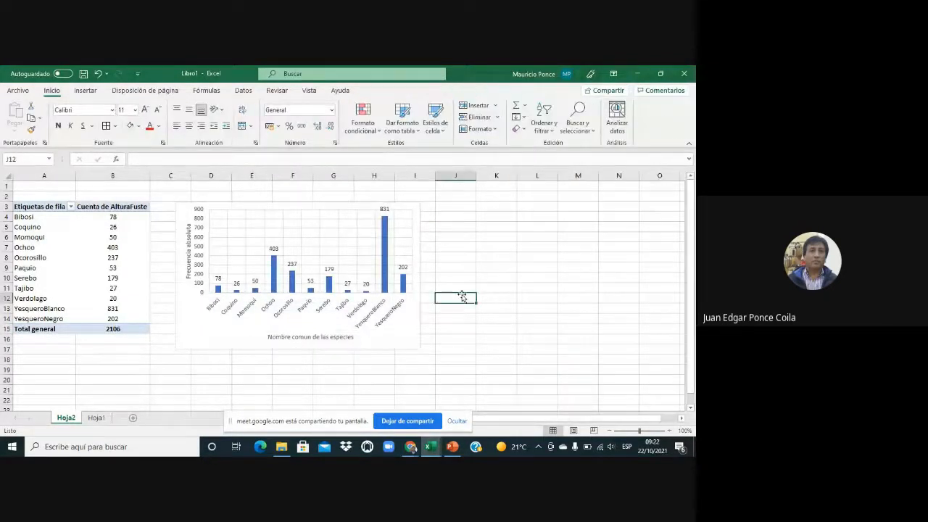
Step: Copy the whole absolute frequency pivot chart on Hoja2
left_click(184, 209)
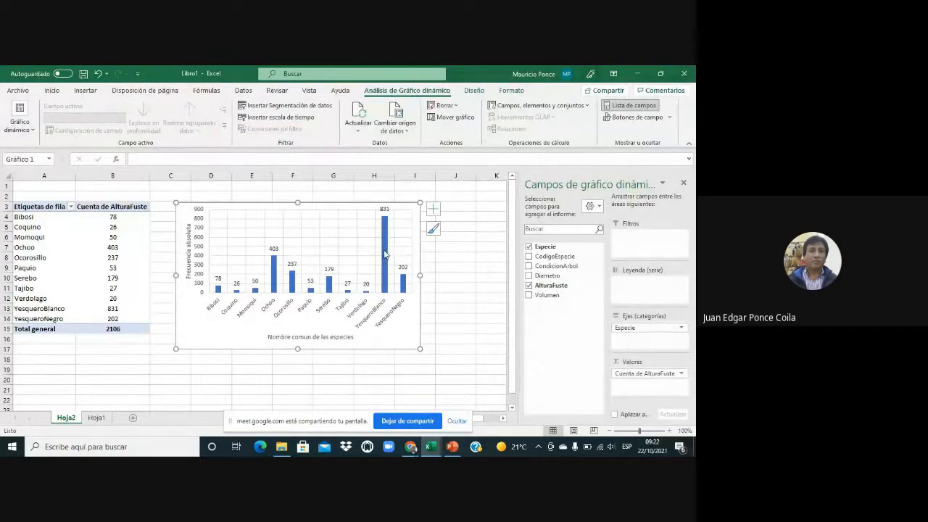
right_click(182, 210)
left_click(233, 338)
right_click(234, 337)
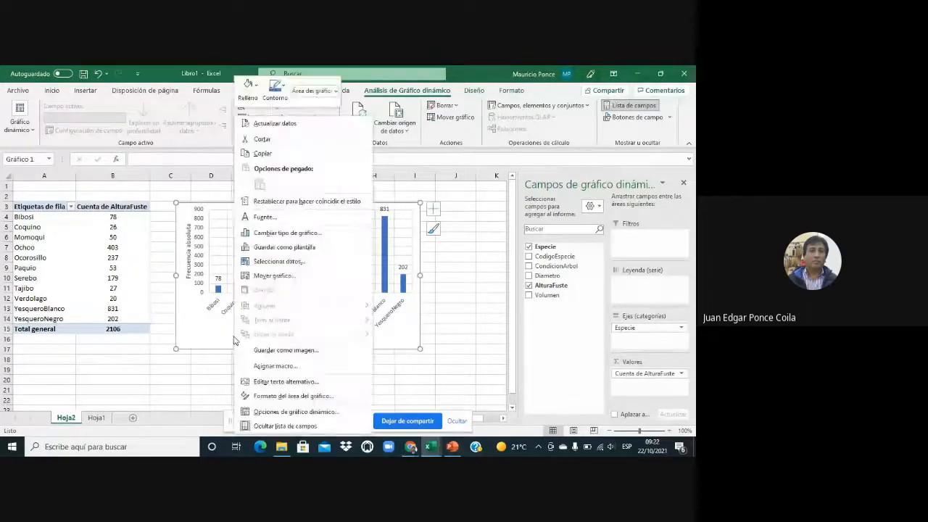
left_click(281, 154)
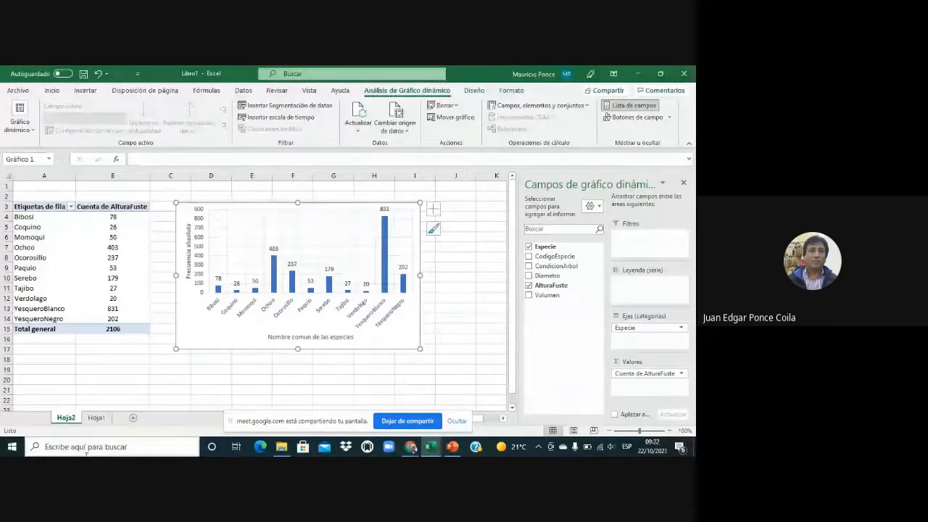
Step: Open Word and create a blank document
left_click(12, 446)
scroll(73, 377, "down", 5)
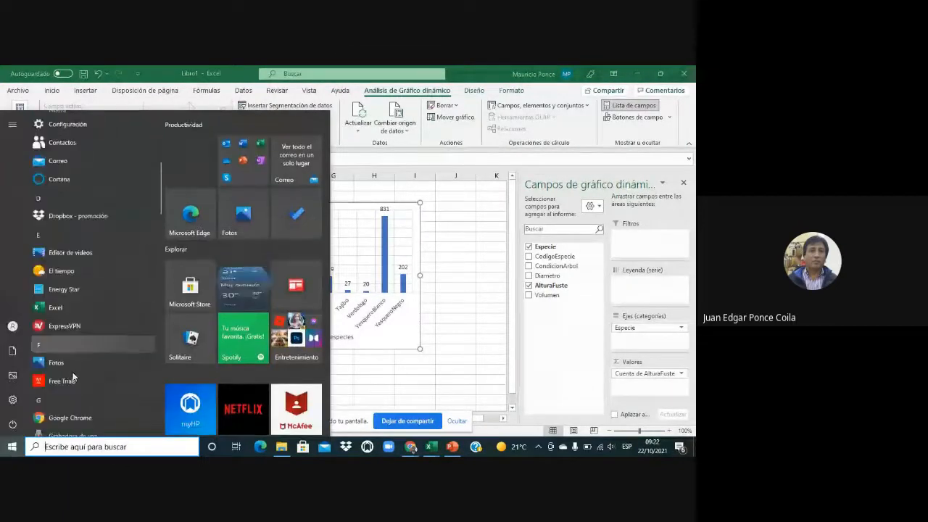
scroll(73, 377, "down", 8)
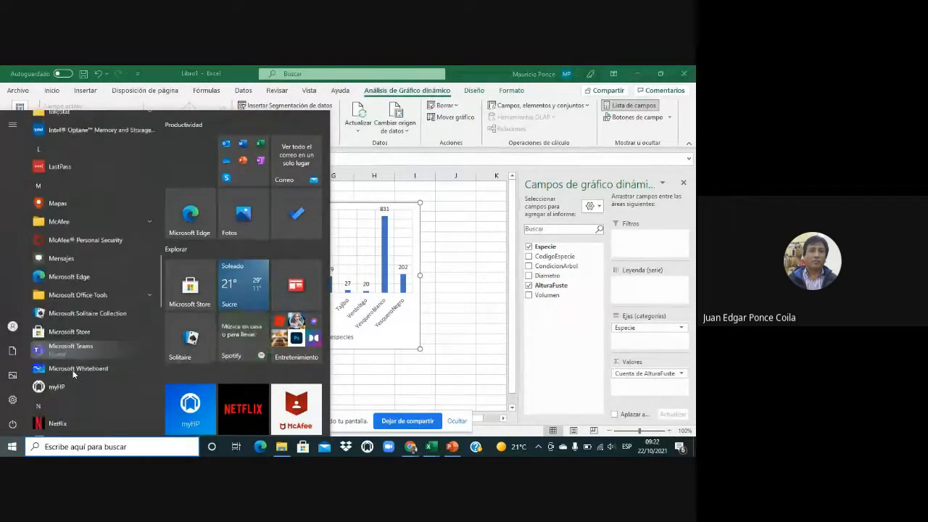
scroll(73, 373, "down", 6)
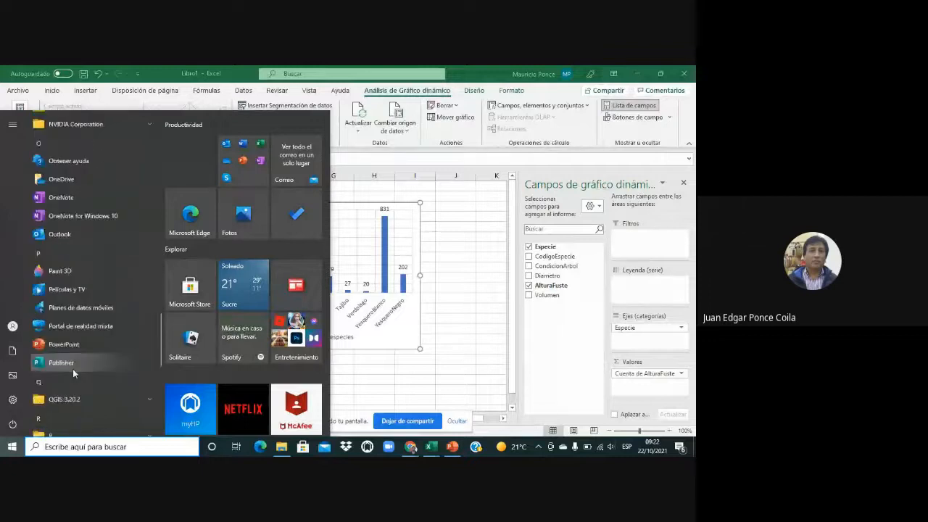
scroll(72, 373, "down", 8)
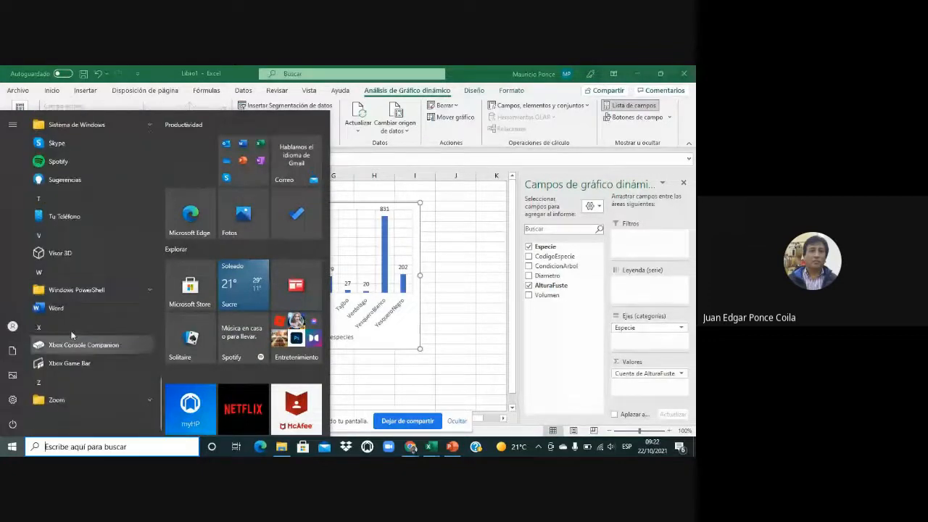
left_click(74, 308)
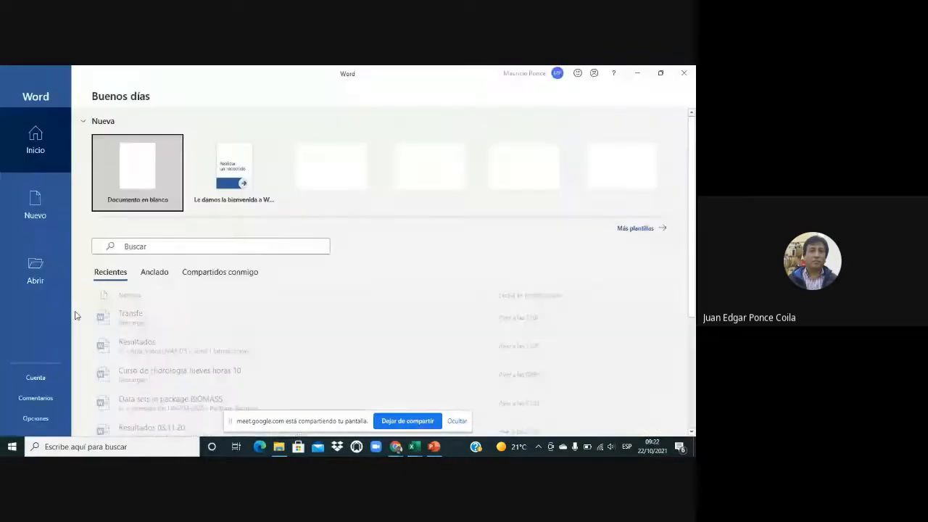
left_click(173, 175)
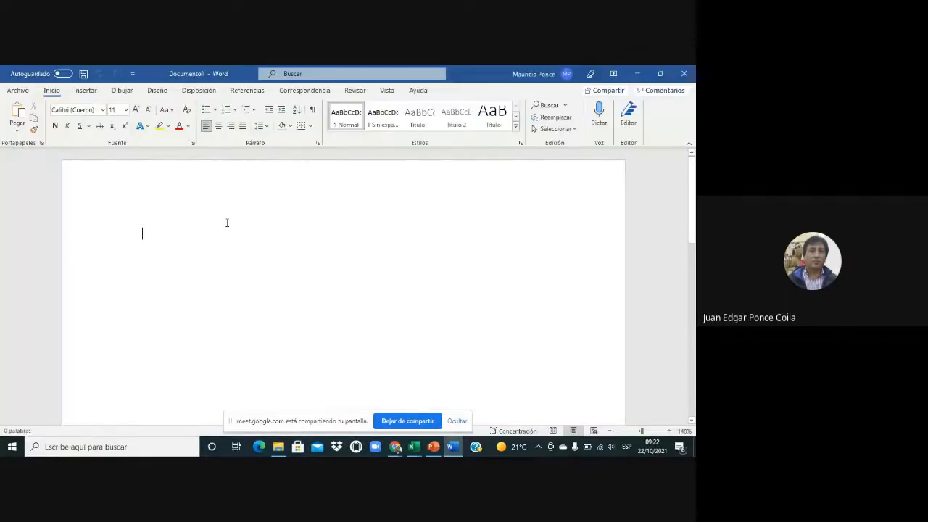
Step: Paste the copied absolute frequency chart into the document and start a new line below it
key("ctrl+v")
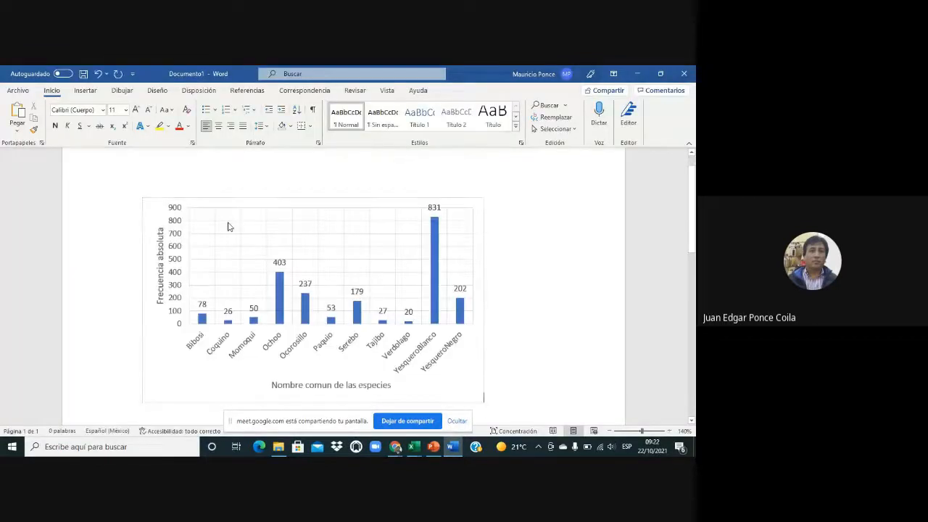
scroll(536, 326, "down", 1)
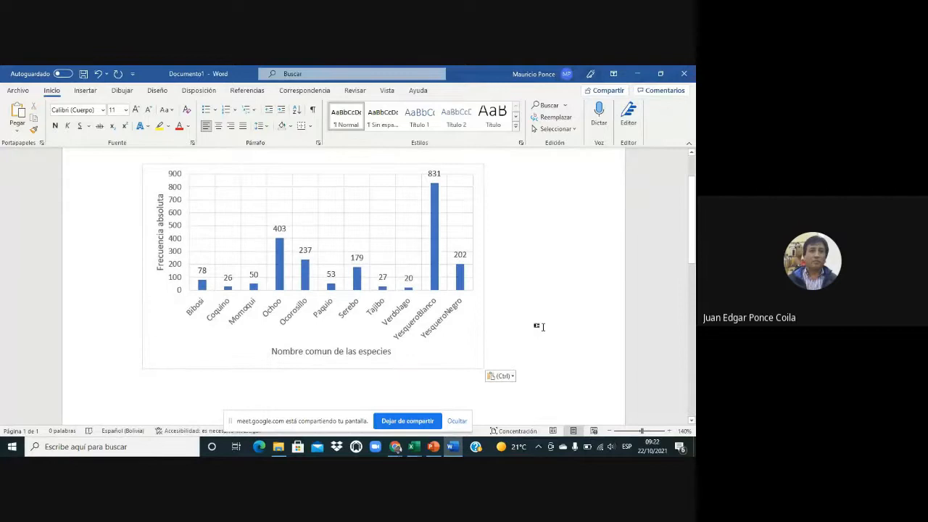
key("Return")
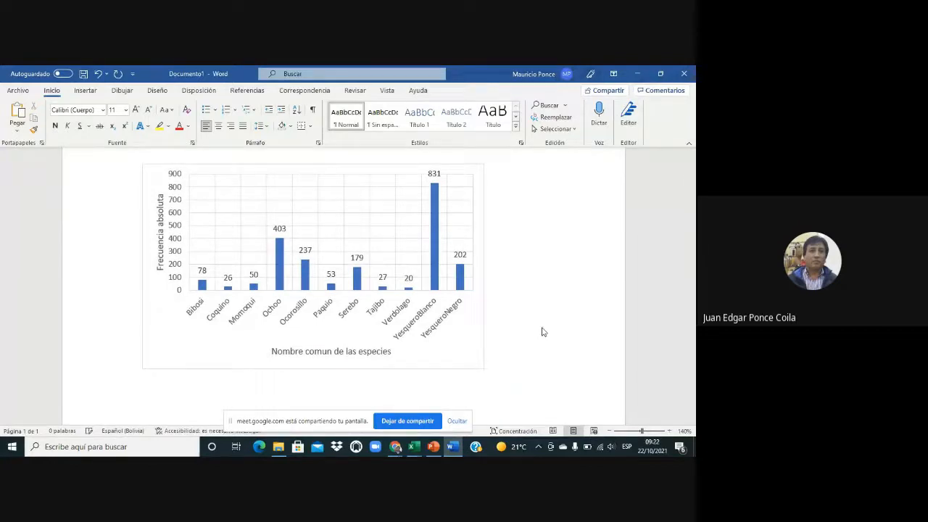
Step: Copy the relative frequency chart from Hoja1 of the Libro1 workbook in Excel and paste it below the first chart in the Word document
left_click(414, 448)
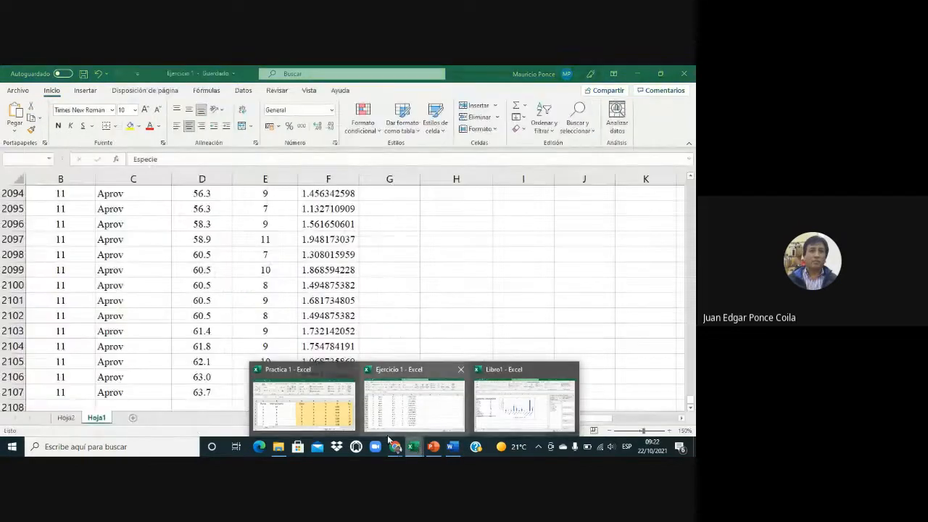
left_click(534, 417)
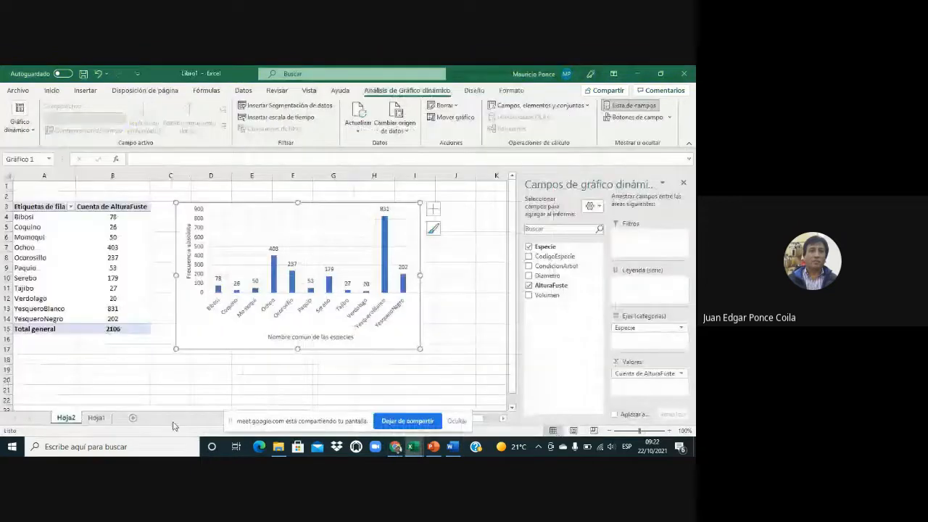
left_click(95, 418)
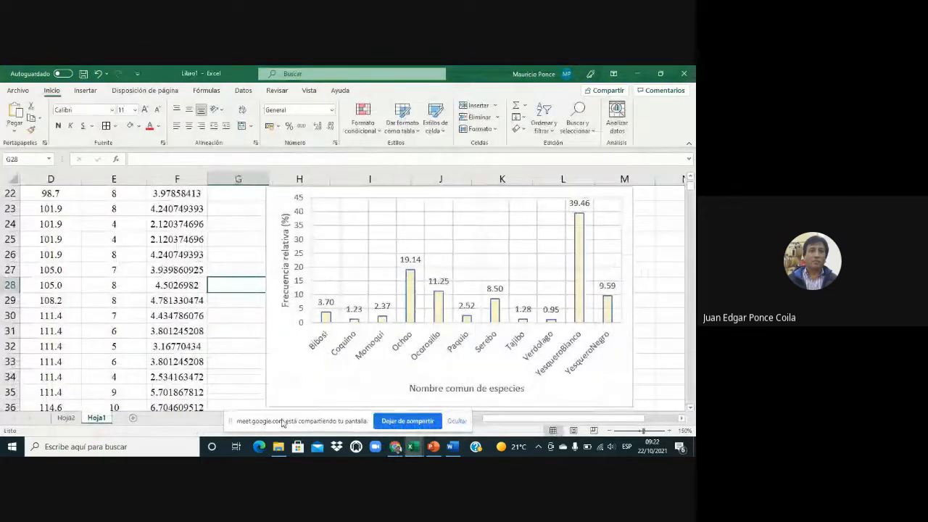
left_click(275, 207)
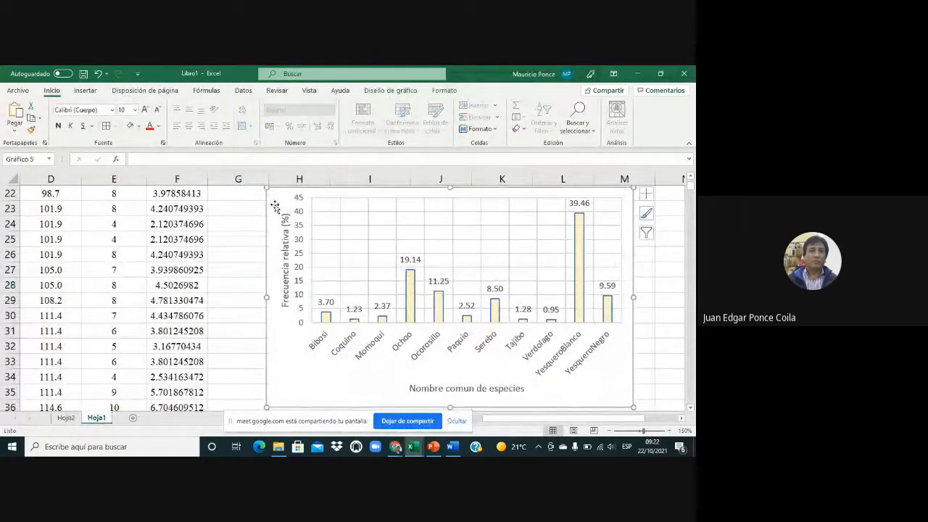
left_click(453, 447)
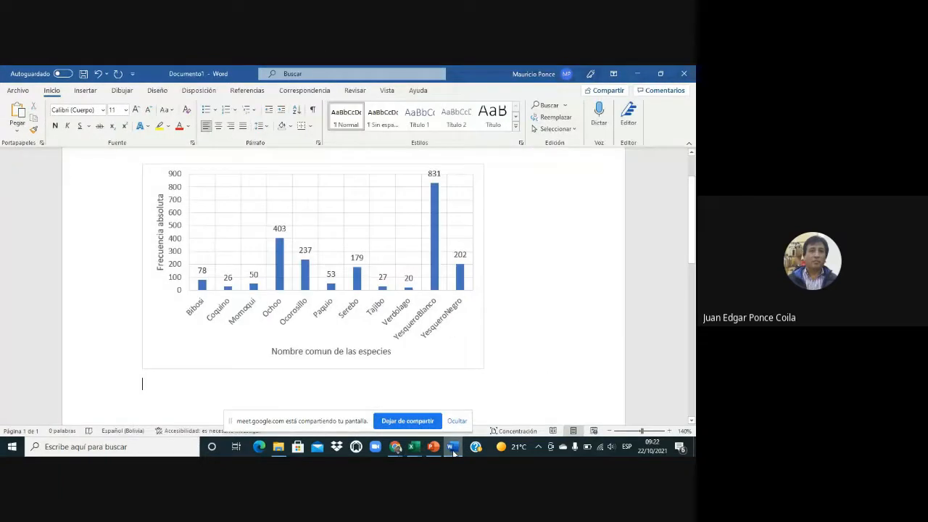
key("ctrl+v")
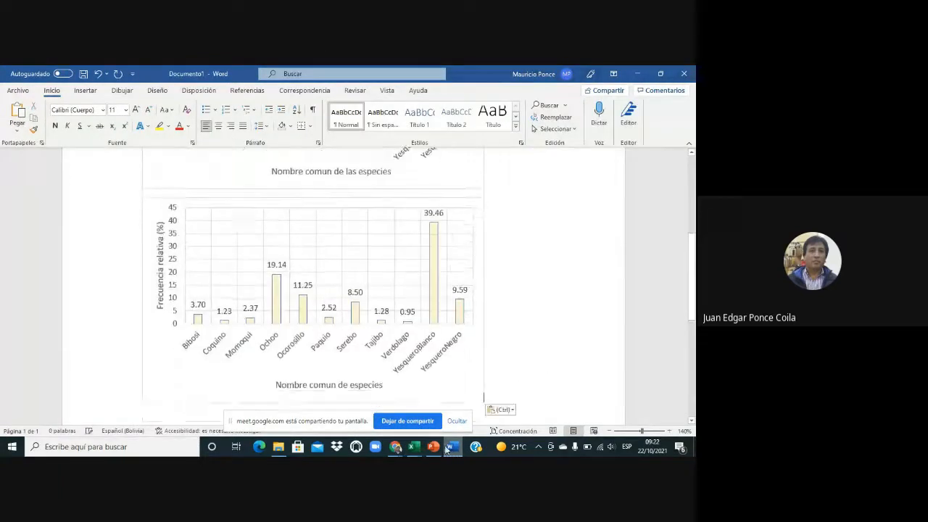
Step: Review the pasted absolute and relative frequency charts in the document, comparing their columns, data labels and axis titles
scroll(512, 333, "up", 4)
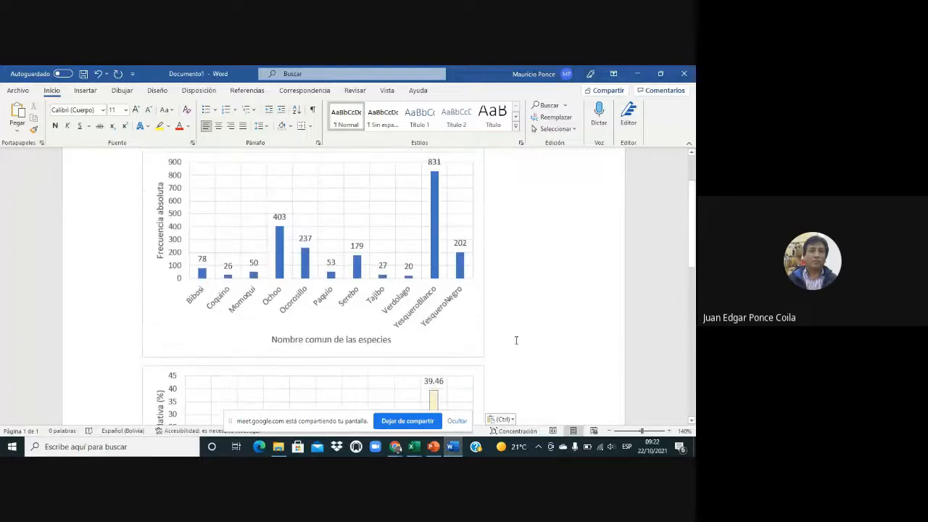
scroll(511, 337, "down", 3)
scroll(512, 343, "up", 5)
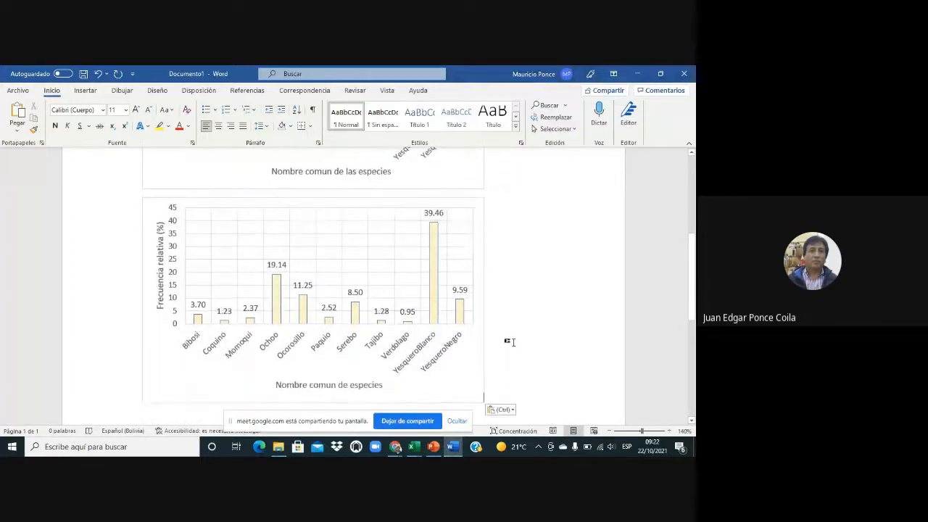
scroll(515, 343, "up", 1)
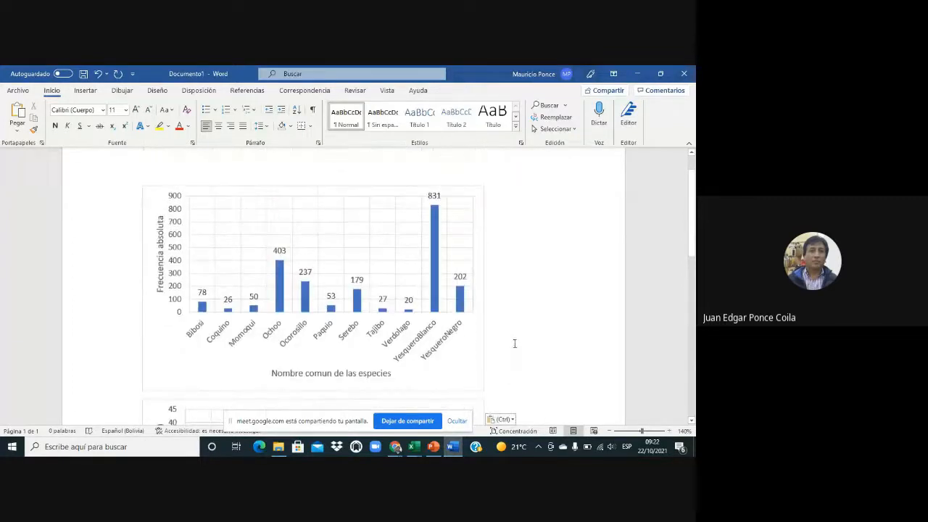
scroll(515, 342, "down", 4)
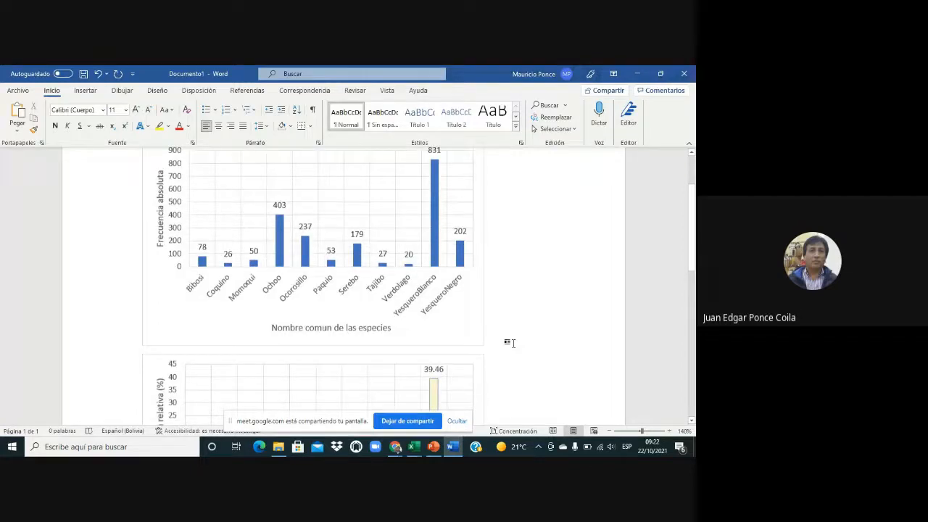
scroll(510, 342, "down", 2)
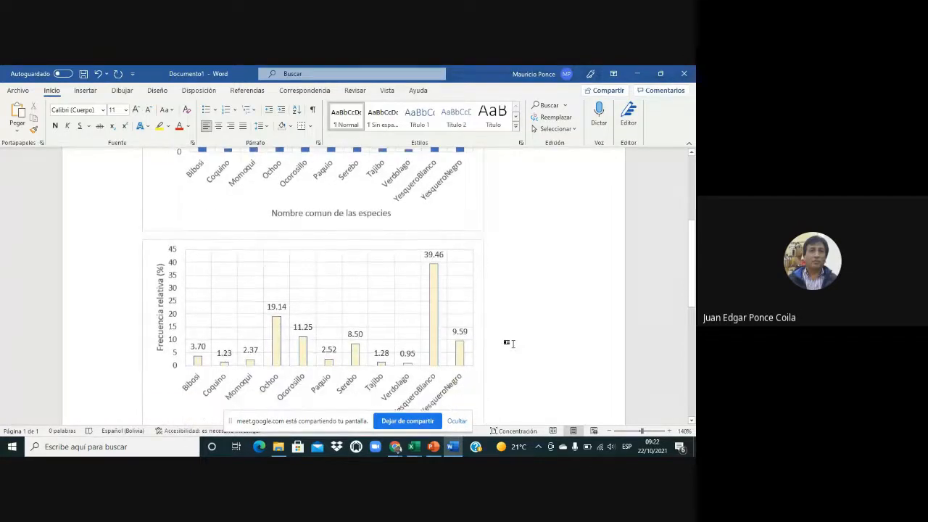
scroll(510, 343, "up", 6)
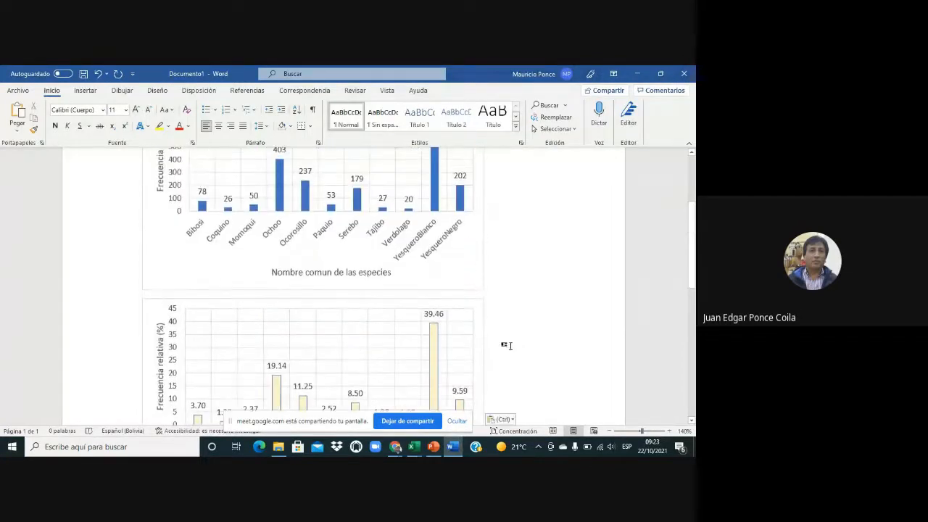
scroll(508, 350, "down", 3)
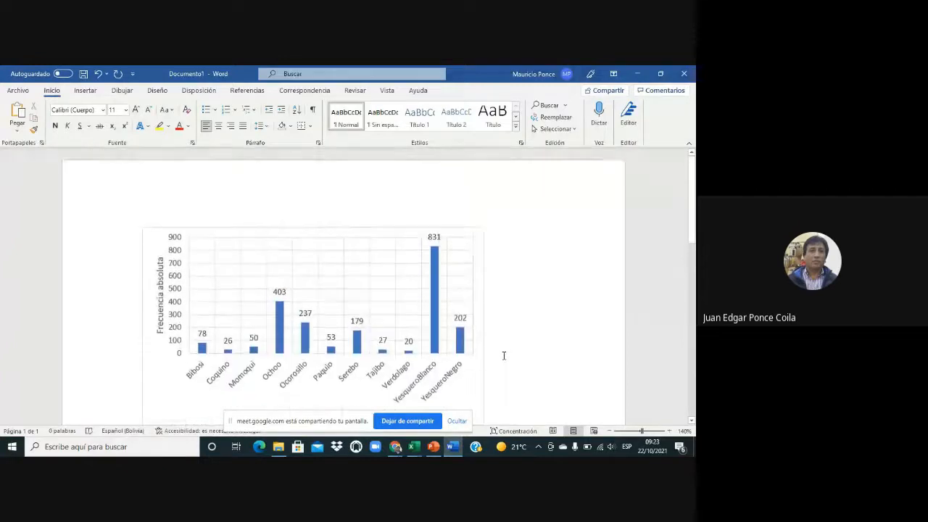
scroll(322, 293, "up", 4)
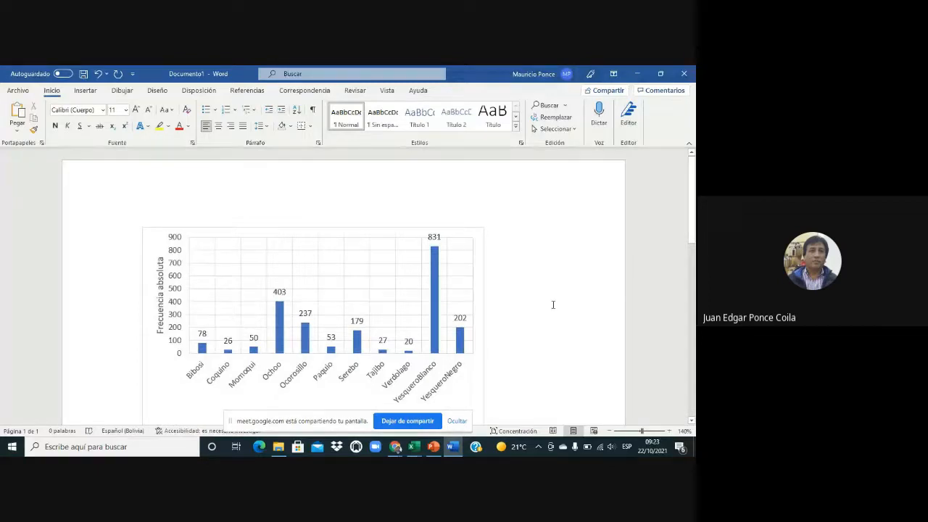
scroll(553, 305, "down", 5)
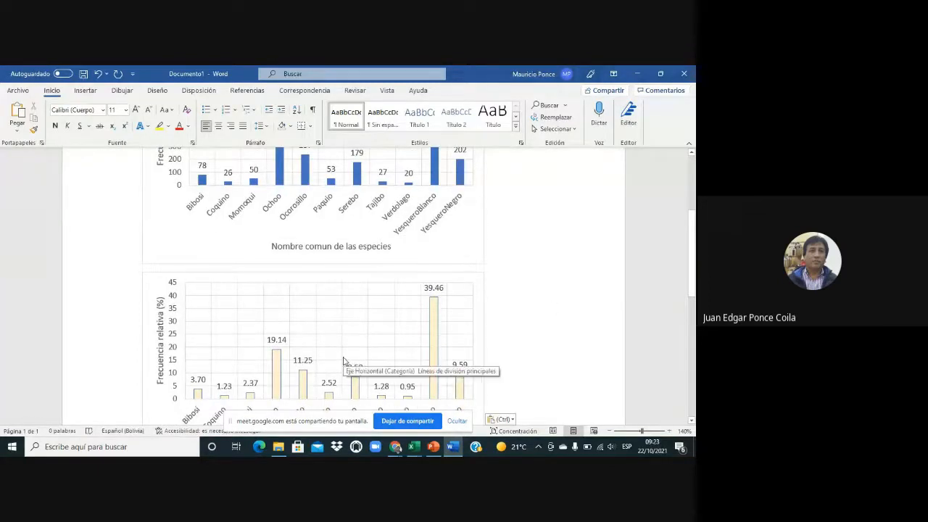
scroll(498, 323, "up", 4)
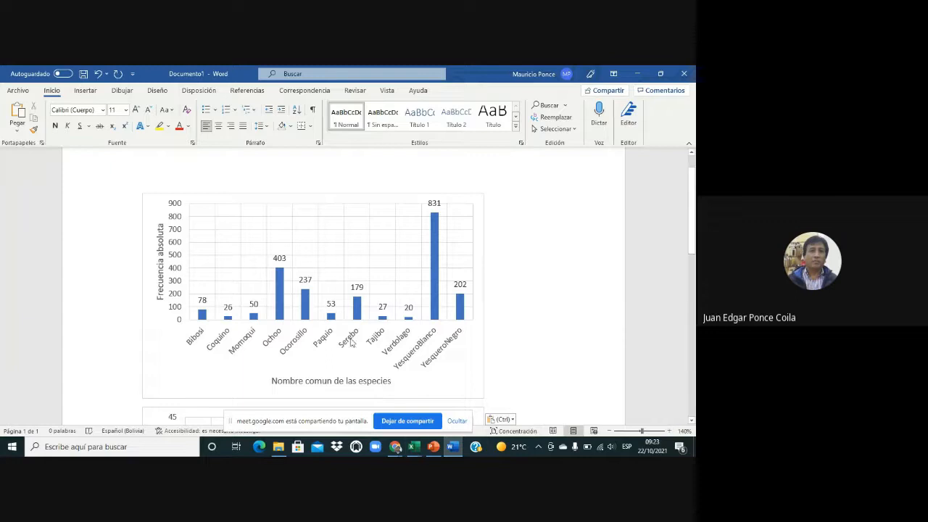
Step: Switch to the Libro1 workbook in Excel and show the field buttons on the absolute frequency pivot chart on Hoja2
left_click(415, 448)
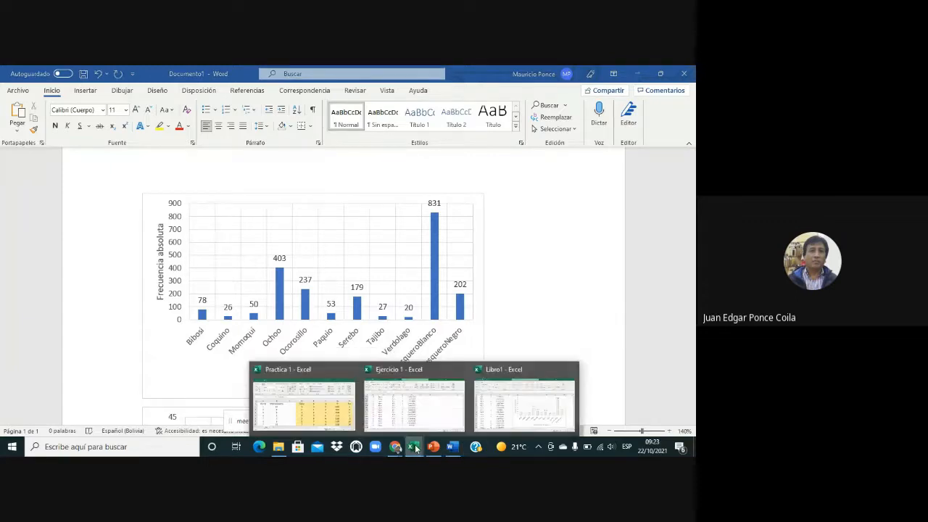
left_click(526, 406)
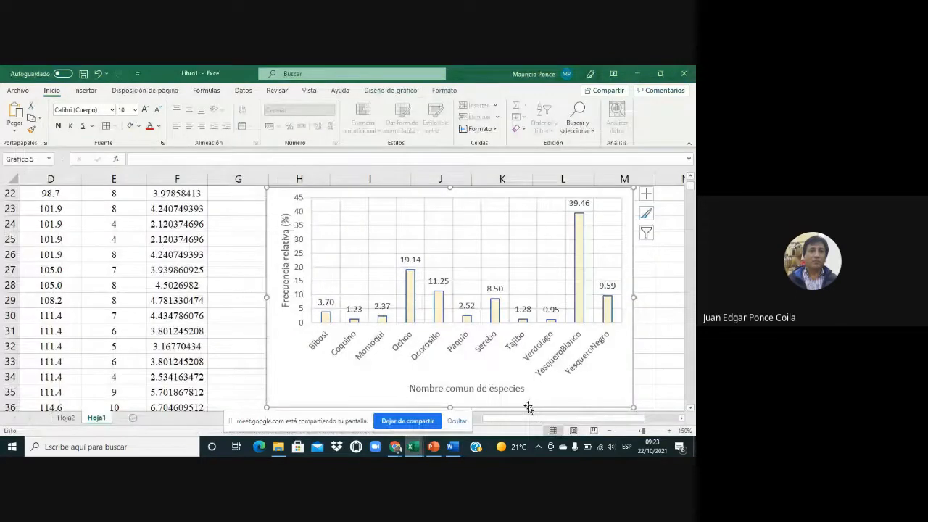
left_click(66, 419)
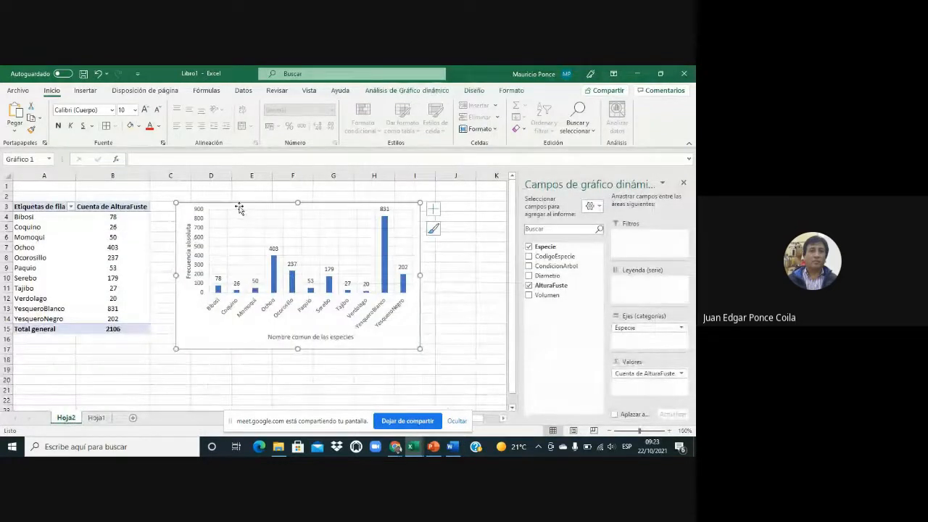
left_click(396, 91)
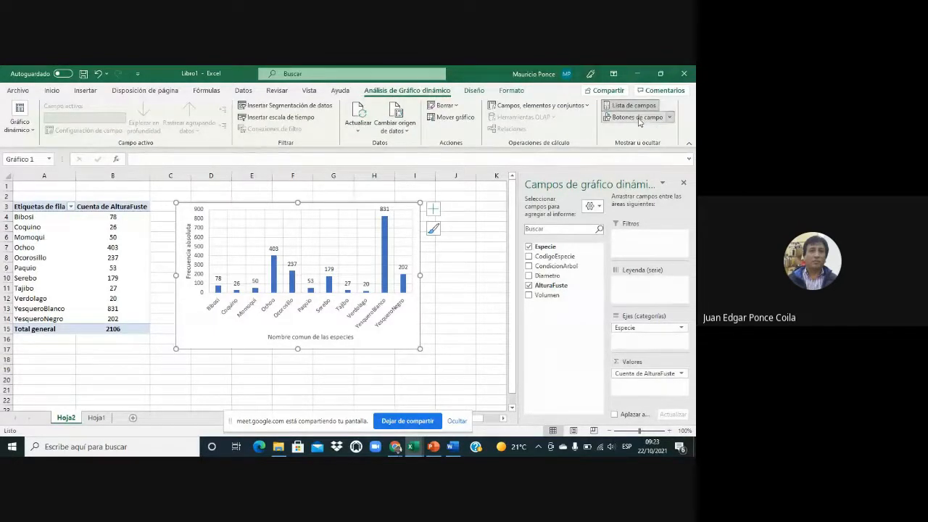
left_click(635, 117)
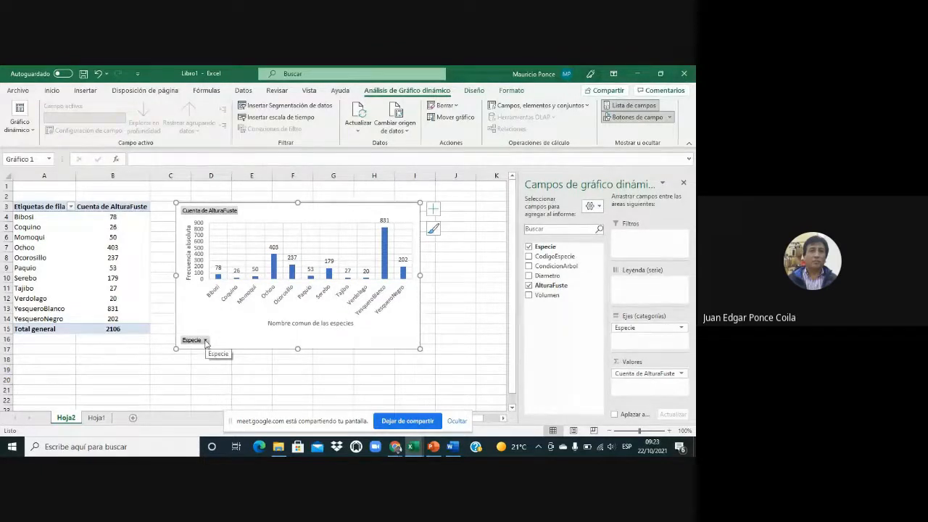
Step: Filter the pivot chart's Especie field to only Bibosi, Coquino, Momoqui, Ochoo and Ocorosillo
left_click(206, 341)
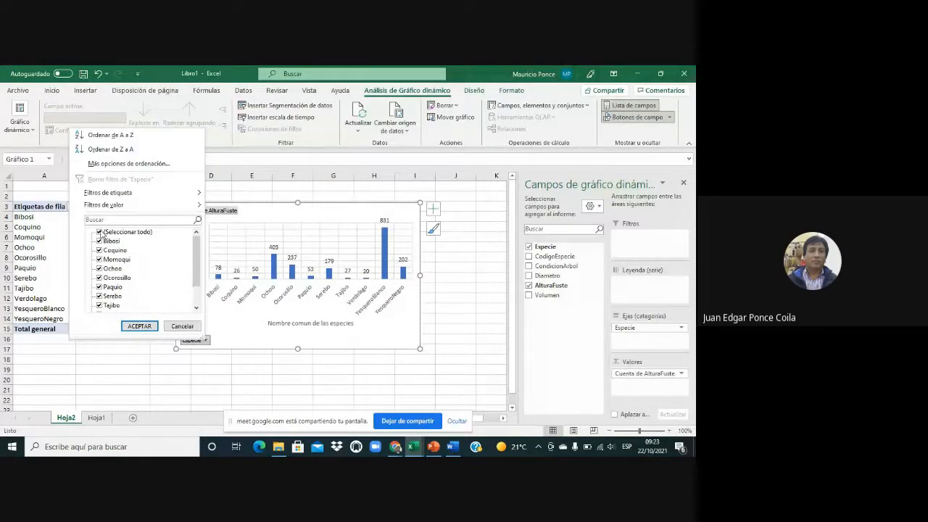
left_click(101, 232)
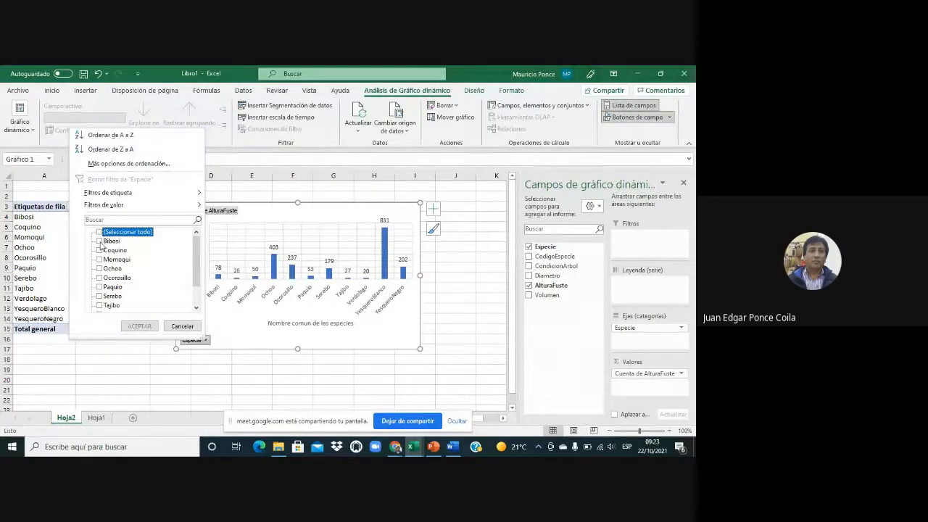
left_click(99, 241)
left_click(99, 251)
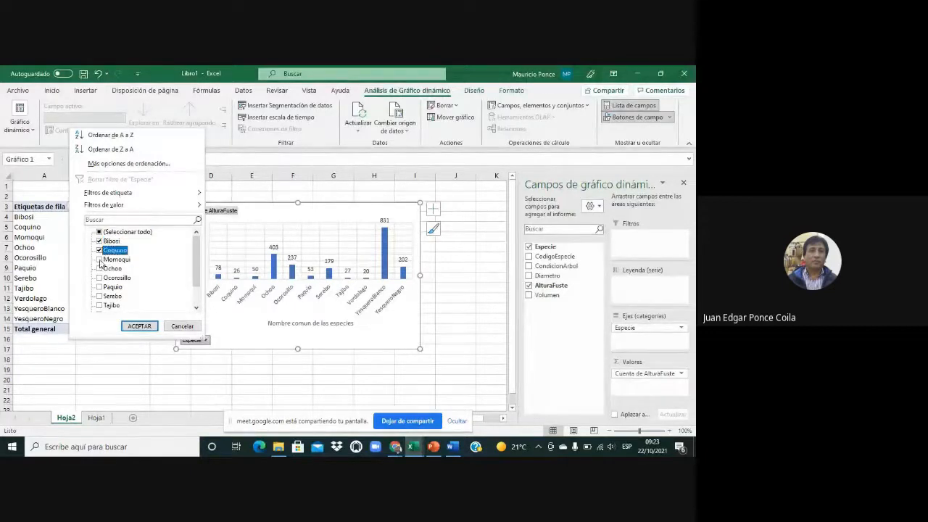
left_click(99, 259)
left_click(99, 268)
left_click(99, 278)
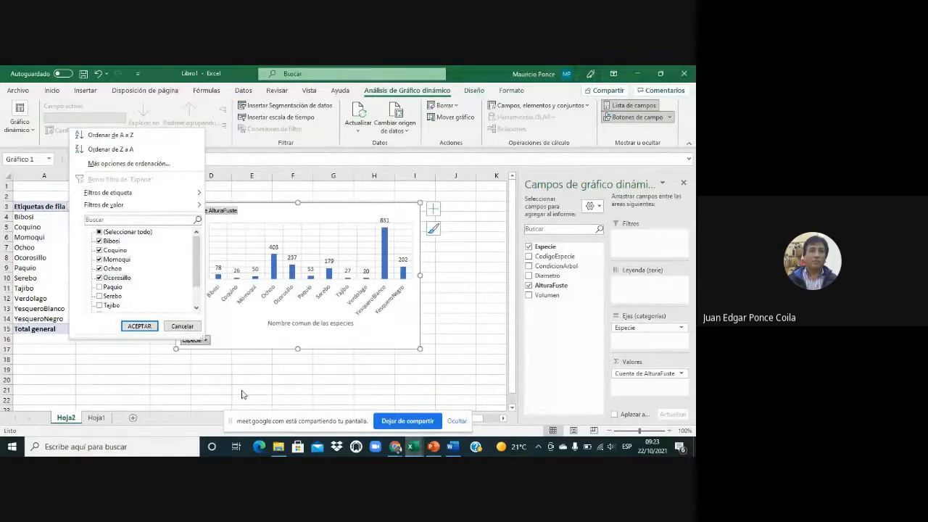
left_click(139, 326)
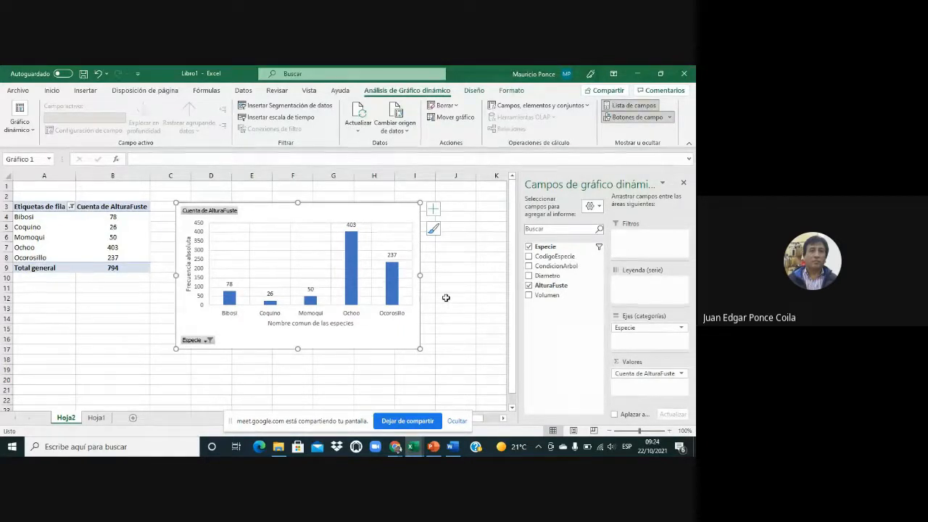
Step: Switch to the Word document and check whether the pasted charts reflect the species filter applied in the workbook
left_click(449, 447)
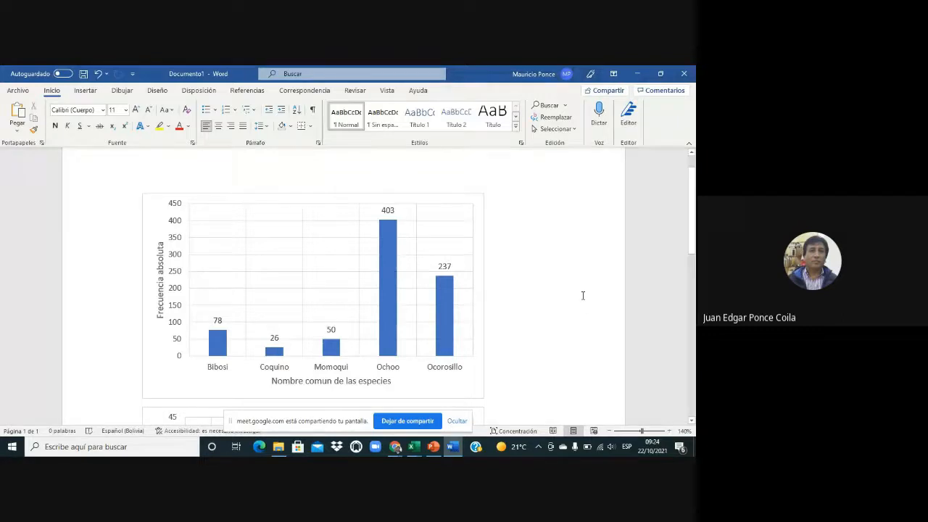
scroll(578, 294, "down", 5)
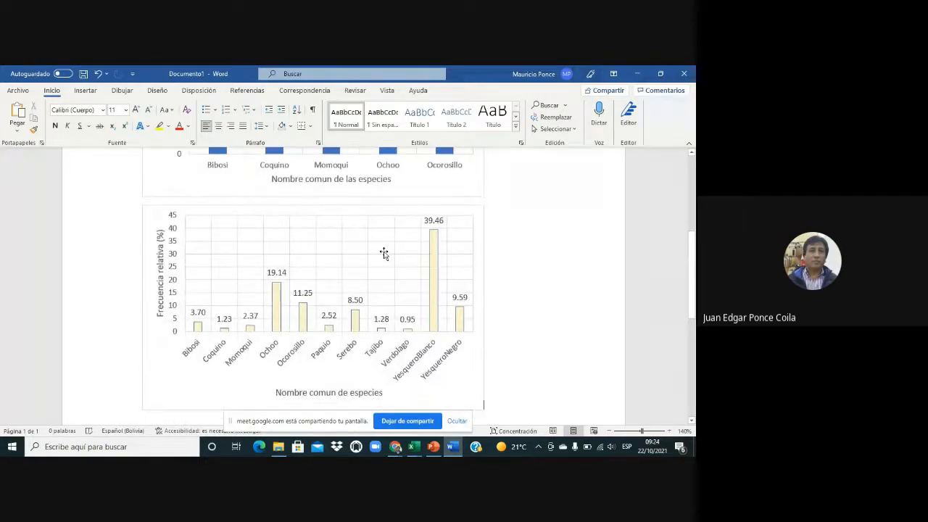
left_click(385, 253)
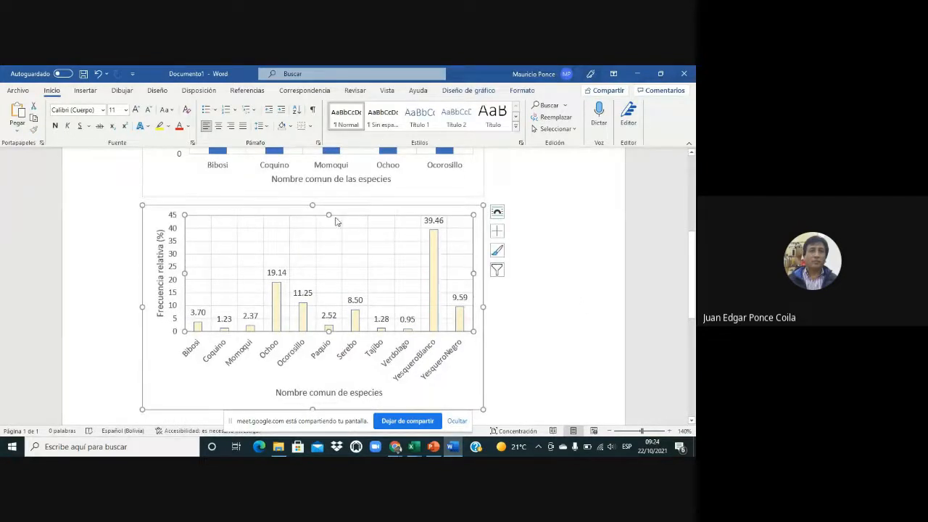
left_click(149, 215)
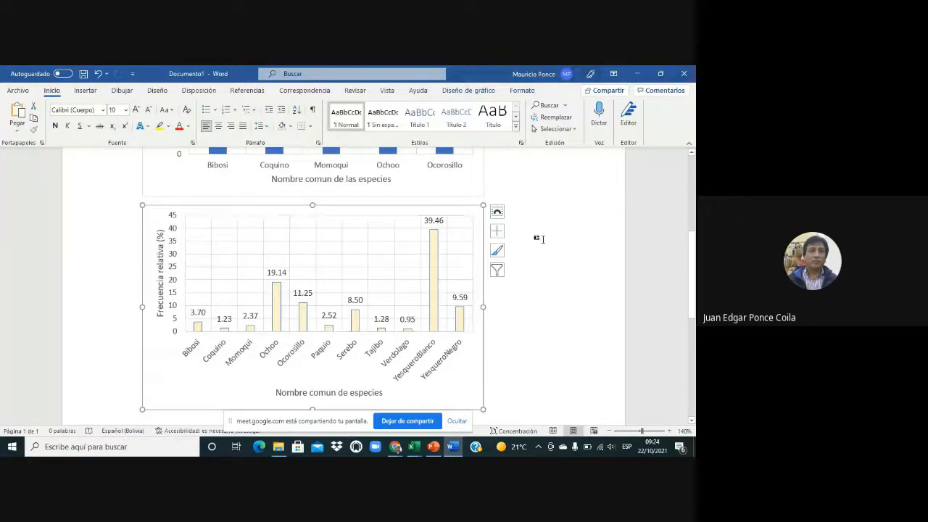
scroll(540, 236, "up", 3)
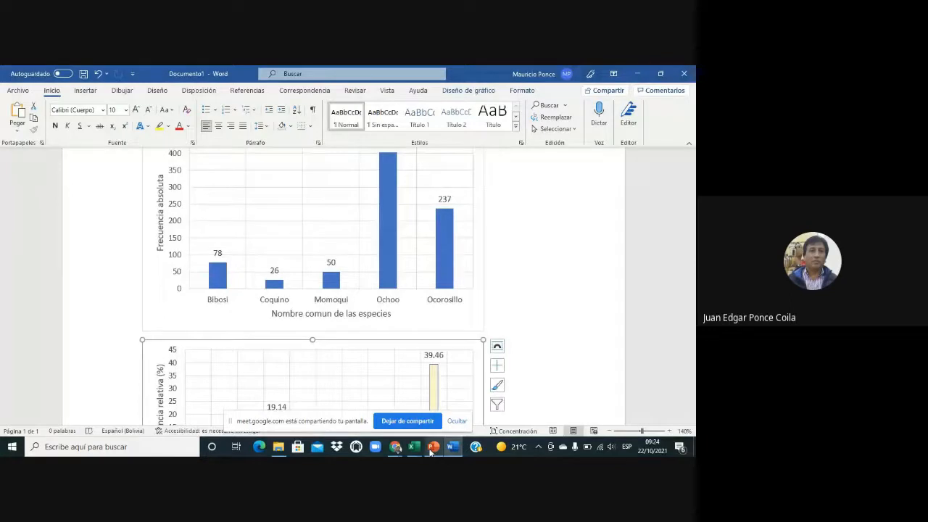
Step: Return to Libro1 in Excel and fill the columns of the absolute frequency chart on Hoja2 with standard light green
mouse_move(417, 452)
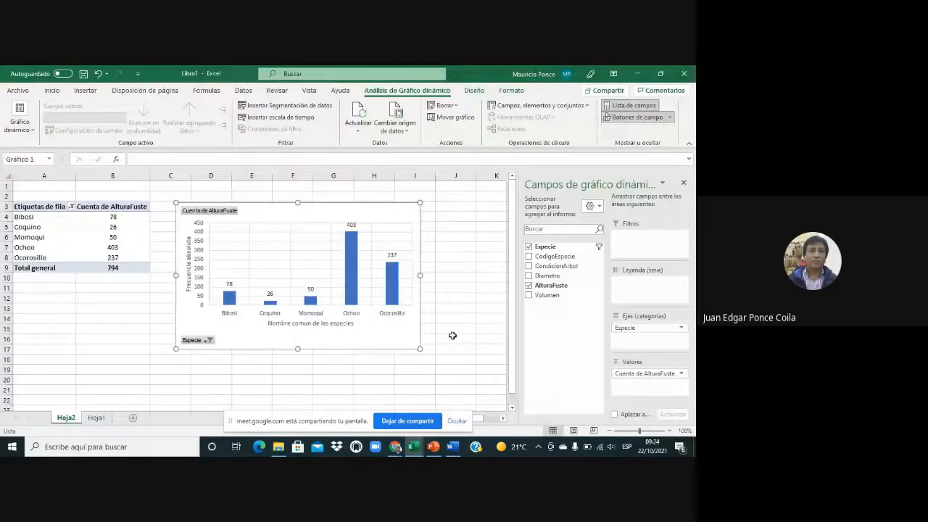
left_click(452, 336)
left_click(347, 358)
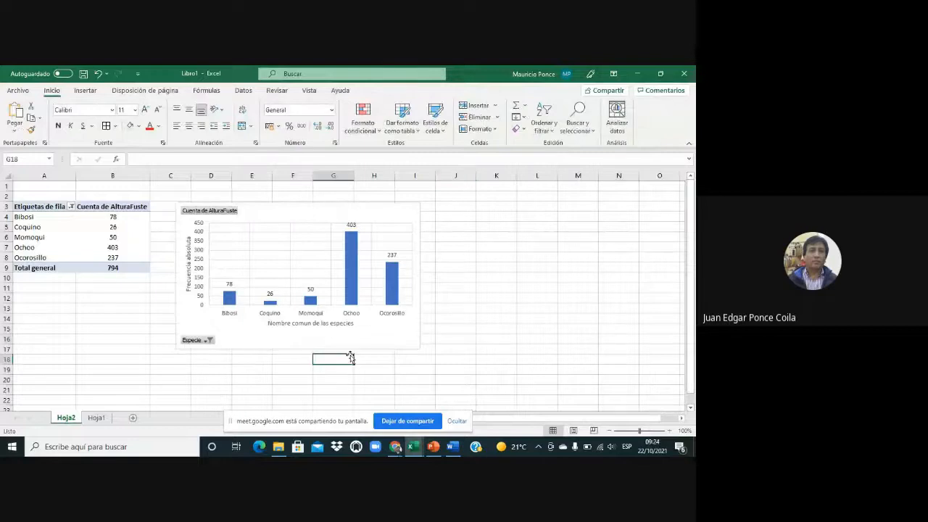
left_click(97, 418)
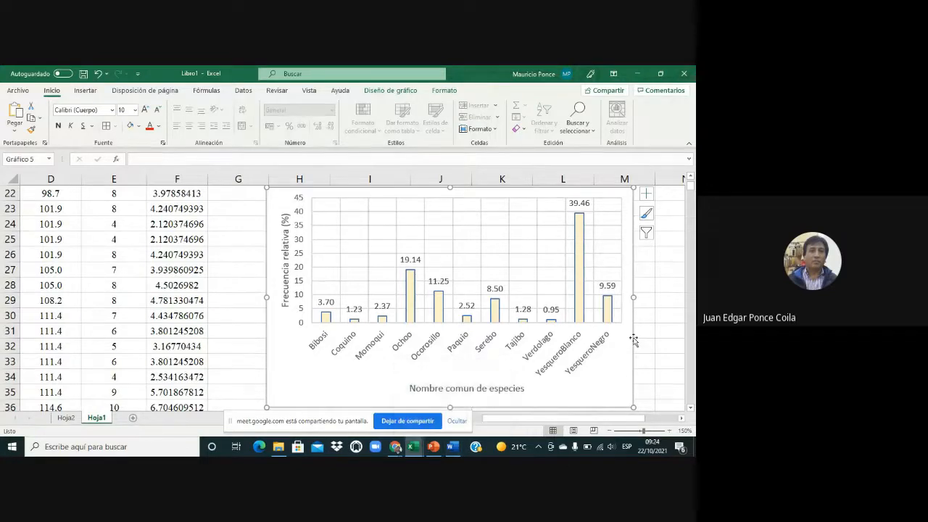
left_click(66, 418)
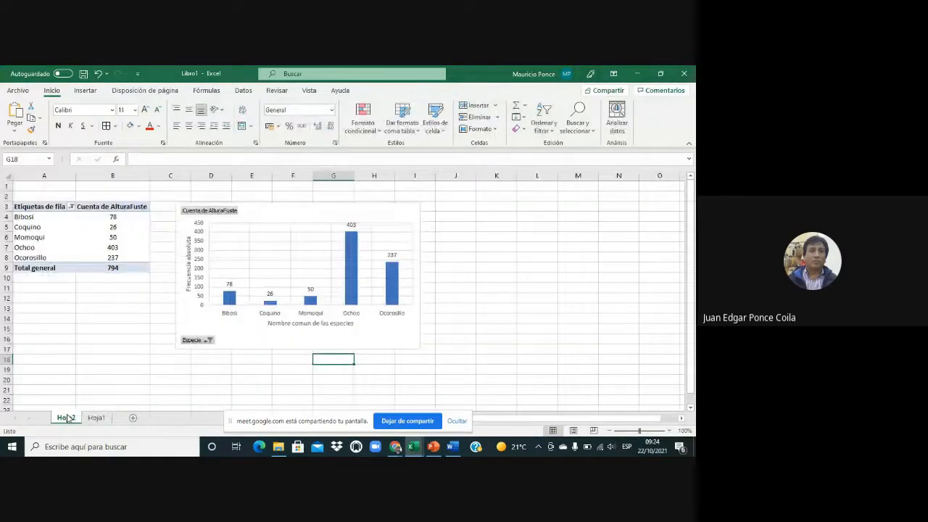
left_click(351, 274)
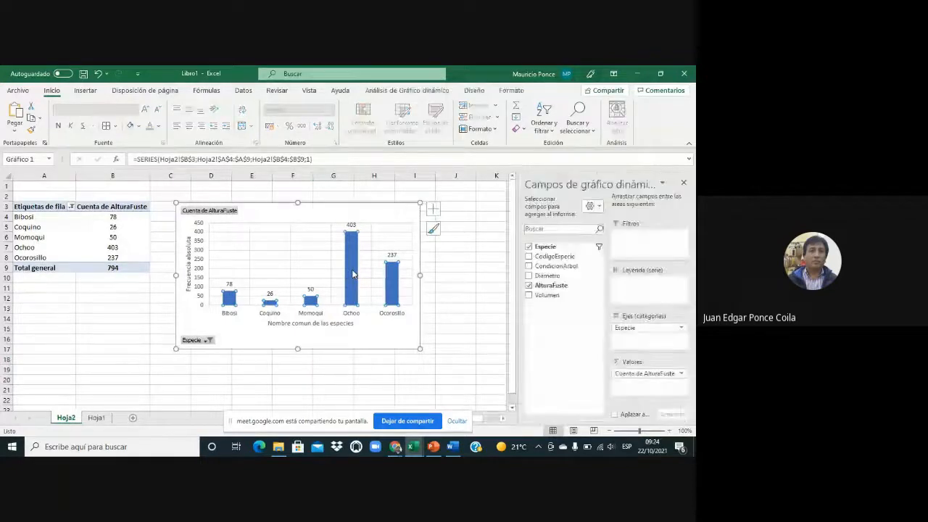
right_click(353, 273)
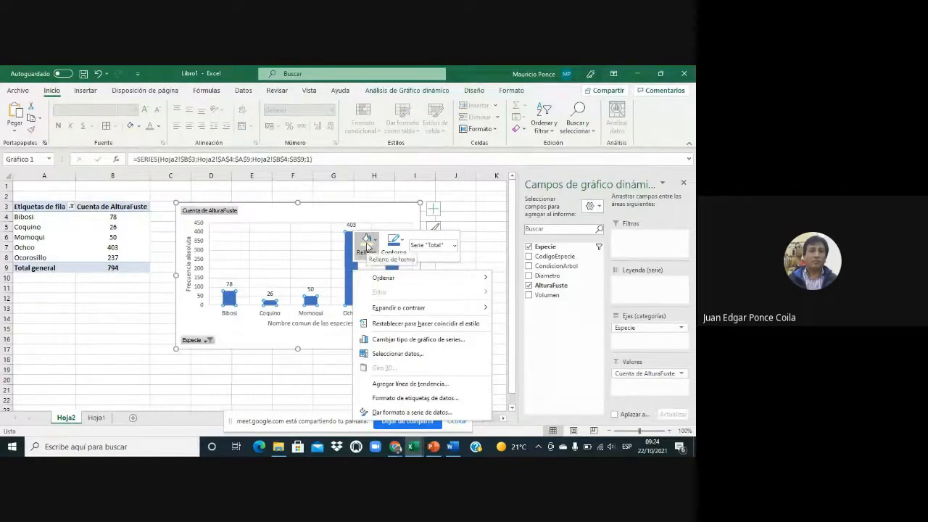
left_click(367, 245)
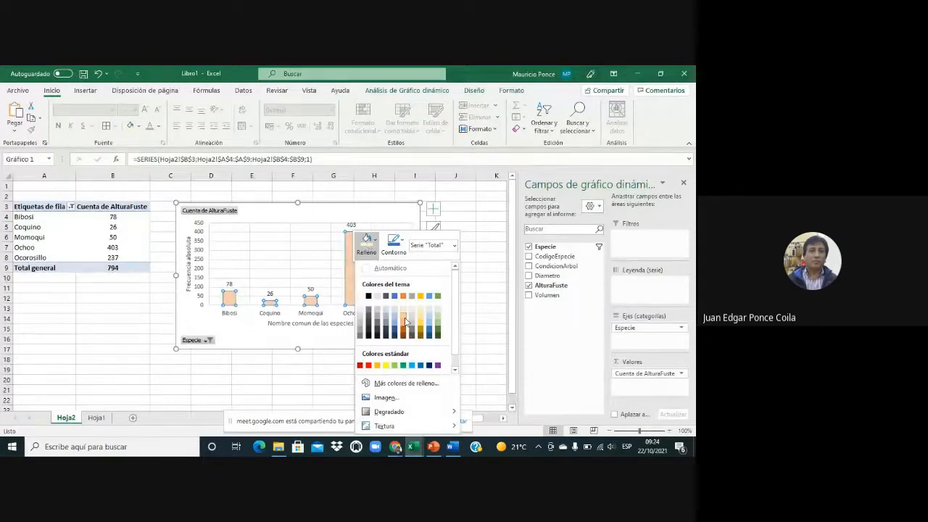
left_click(395, 365)
left_click(444, 329)
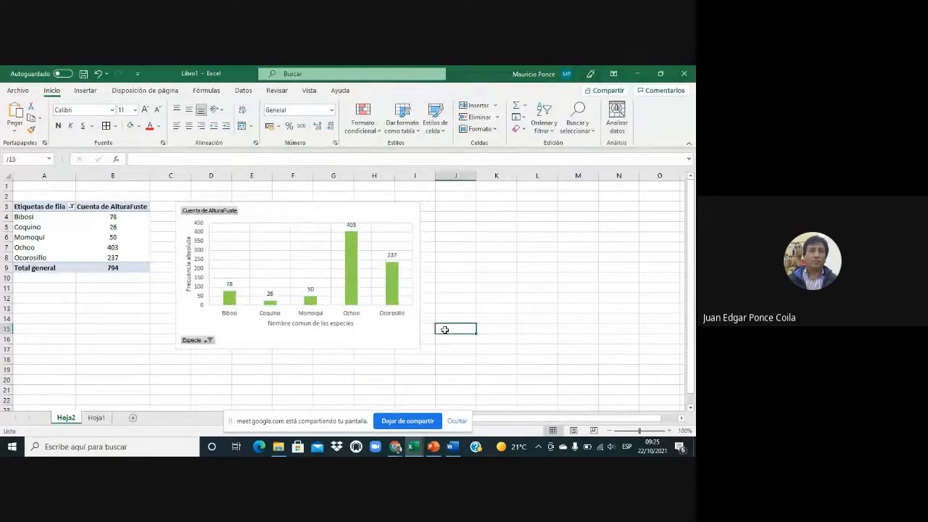
Step: Switch to the Word document and check the column colour of the pasted absolute frequency chart
left_click(452, 447)
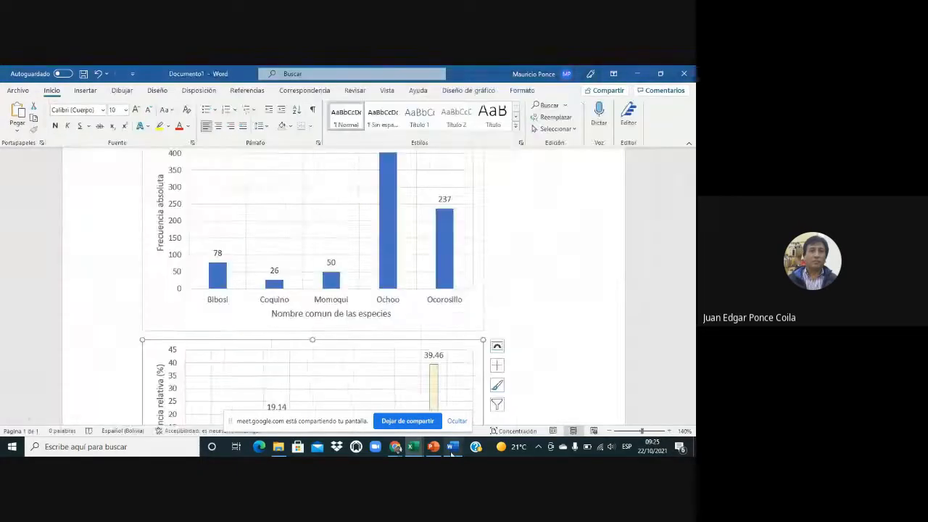
left_click(498, 291)
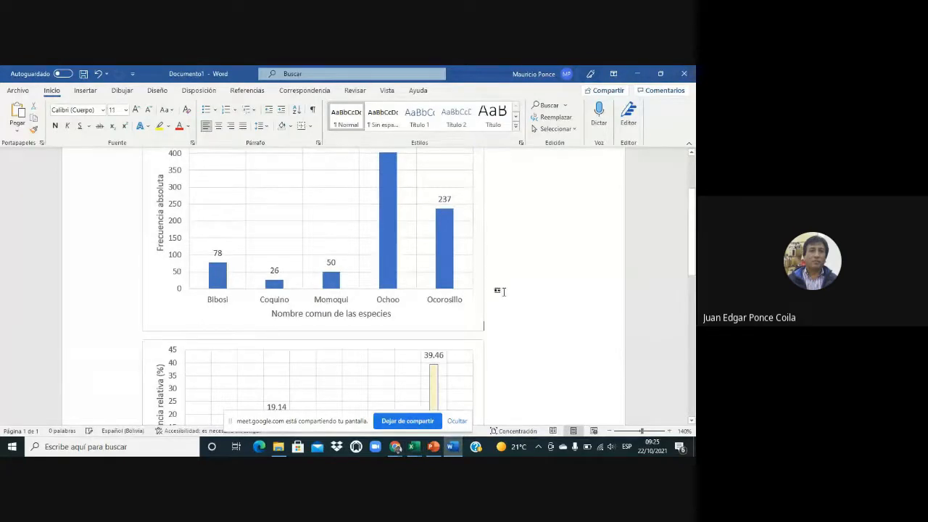
Step: Return to Libro1 in Excel and fill the columns of the absolute frequency chart on Hoja2 with theme blue
left_click(451, 447)
left_click(305, 248)
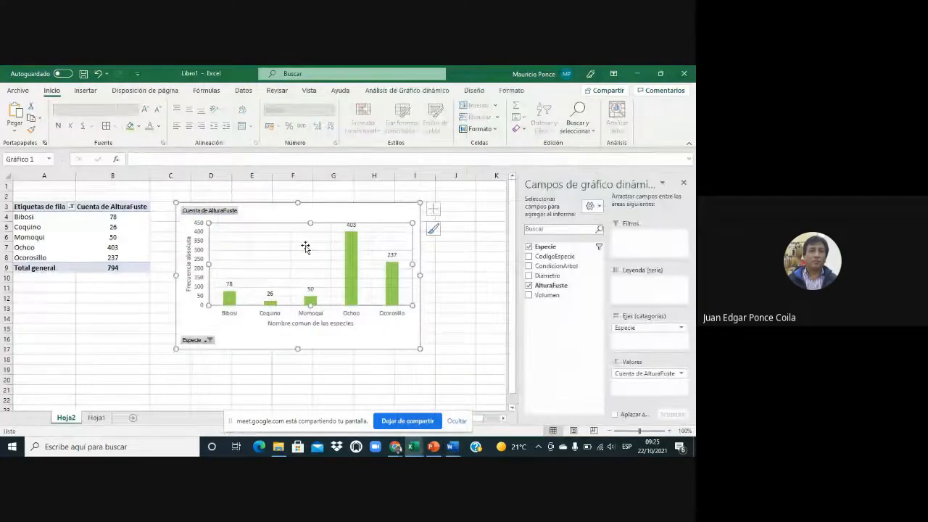
left_click(296, 220)
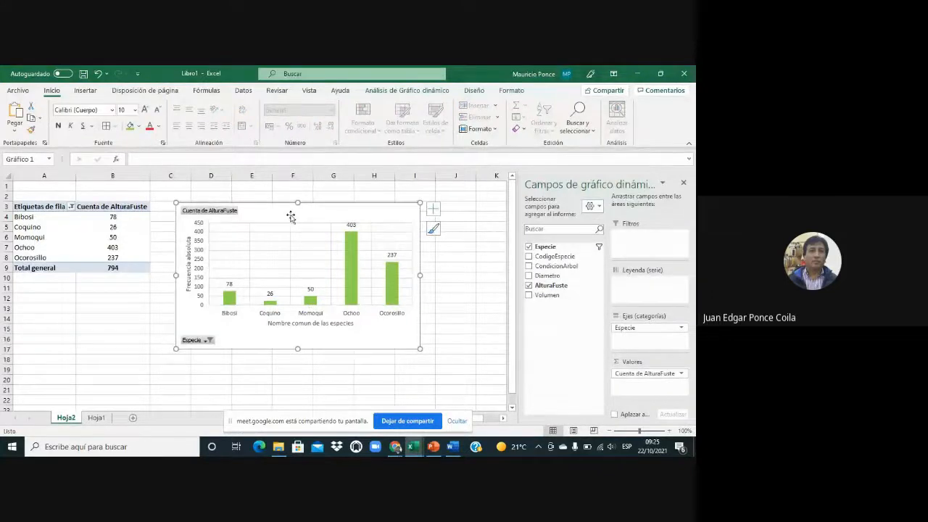
mouse_move(354, 283)
left_click(417, 92)
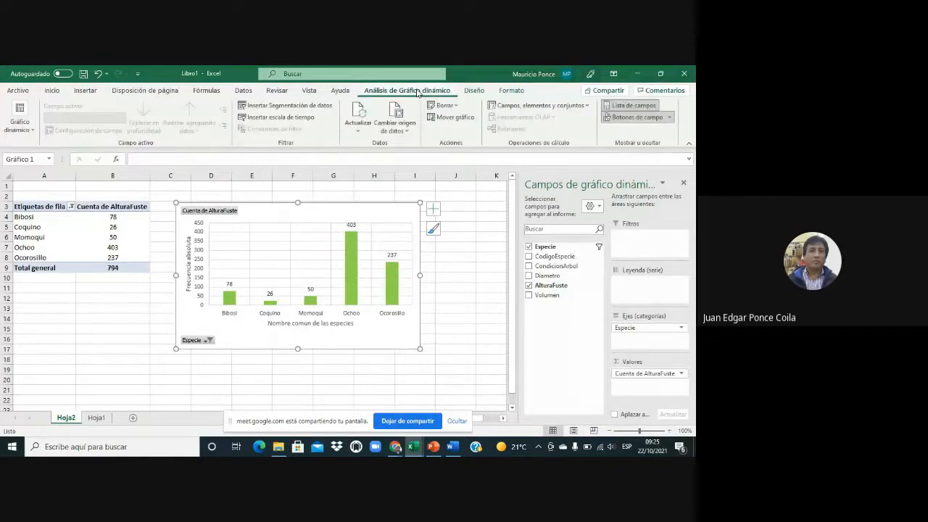
left_click(621, 118)
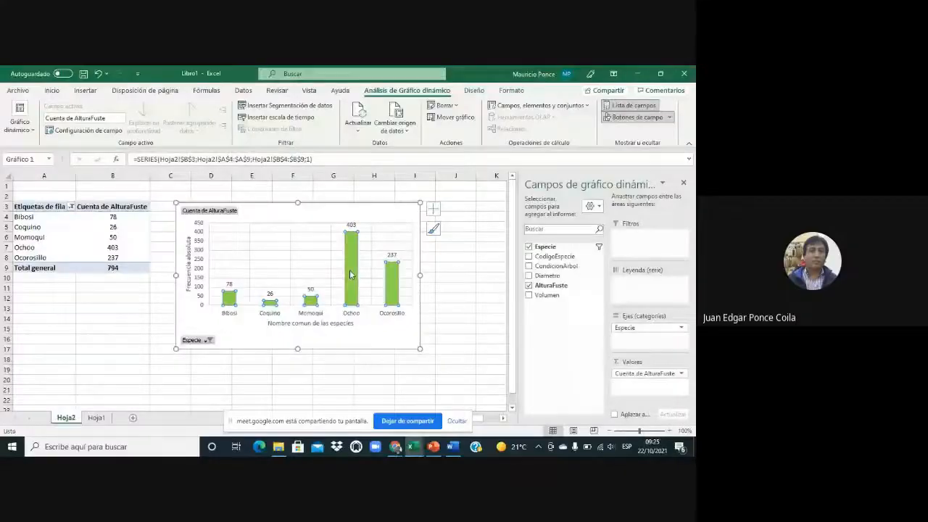
right_click(350, 274)
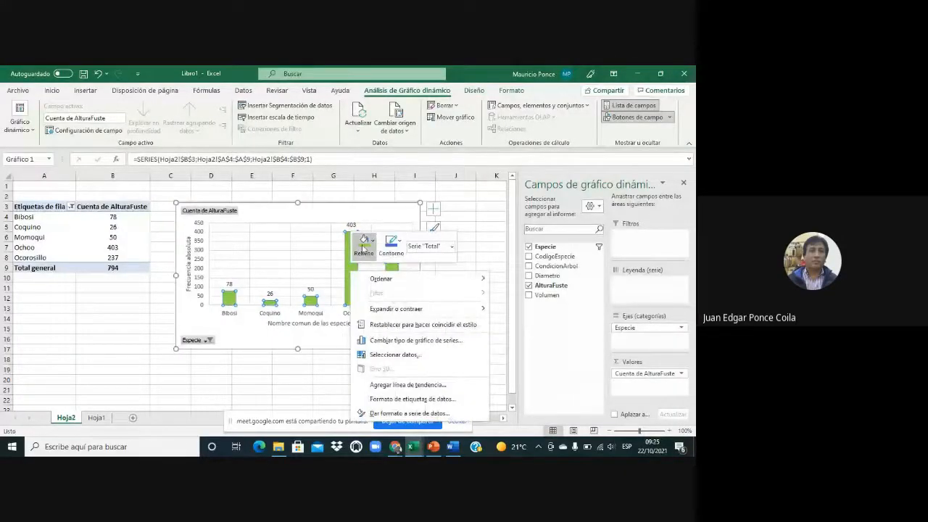
left_click(364, 247)
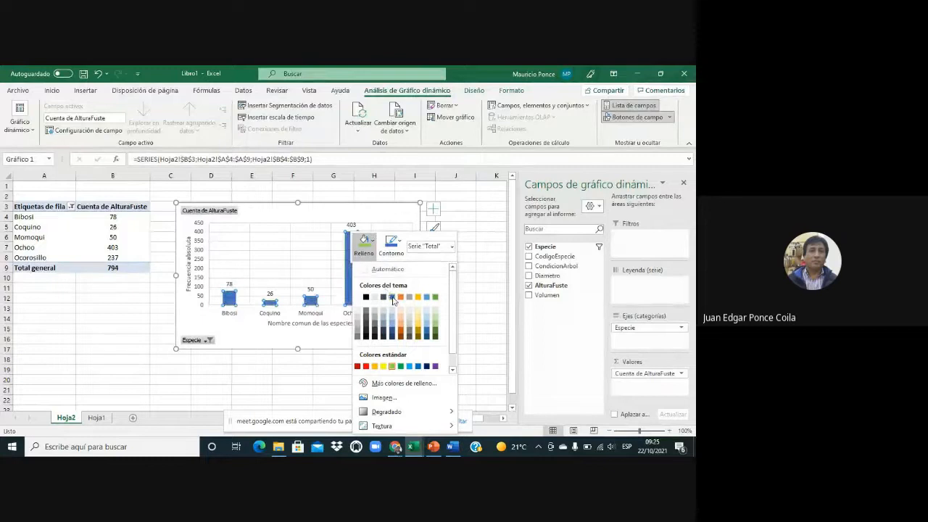
left_click(393, 298)
left_click(459, 303)
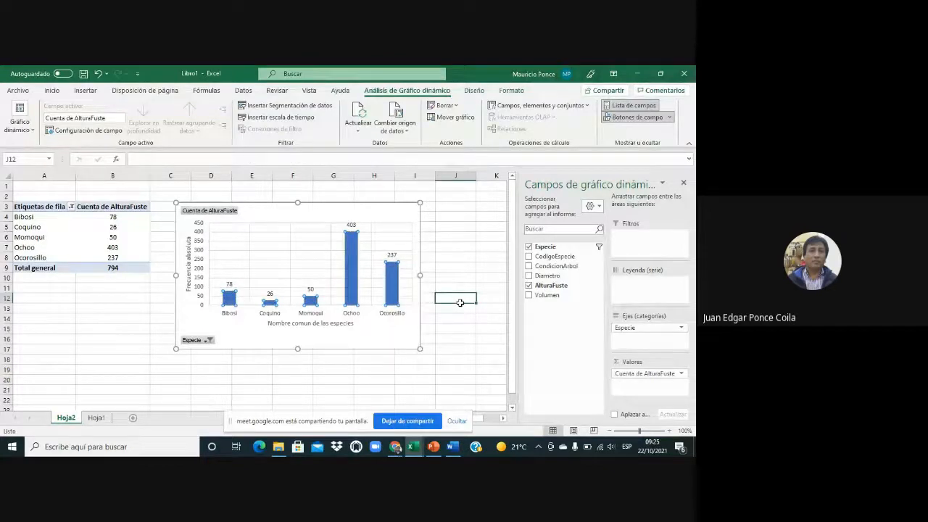
Step: Select all species in the pivot chart's Especie filter
left_click(209, 340)
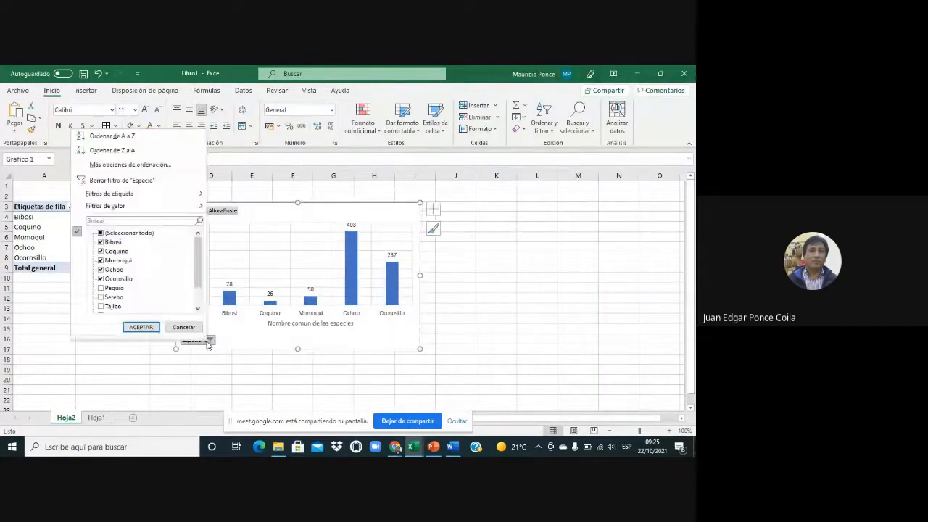
left_click(102, 232)
left_click(141, 327)
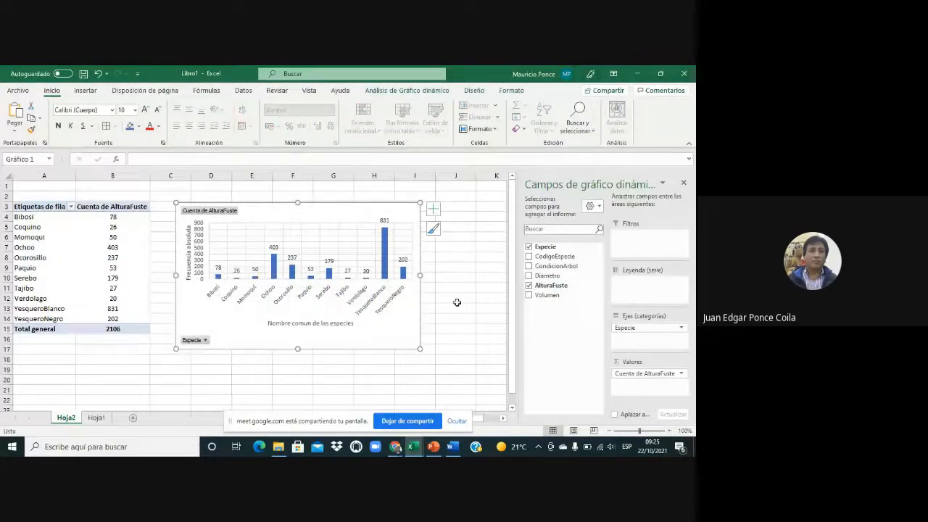
Step: Switch to the Word document and compare the pasted absolute and relative frequency charts with the restored species selection
left_click(452, 447)
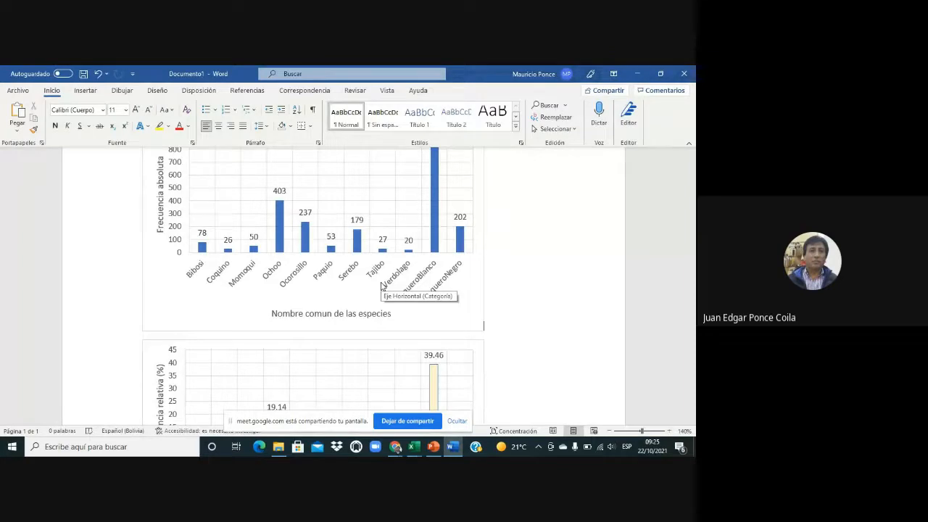
scroll(373, 307, "down", 3)
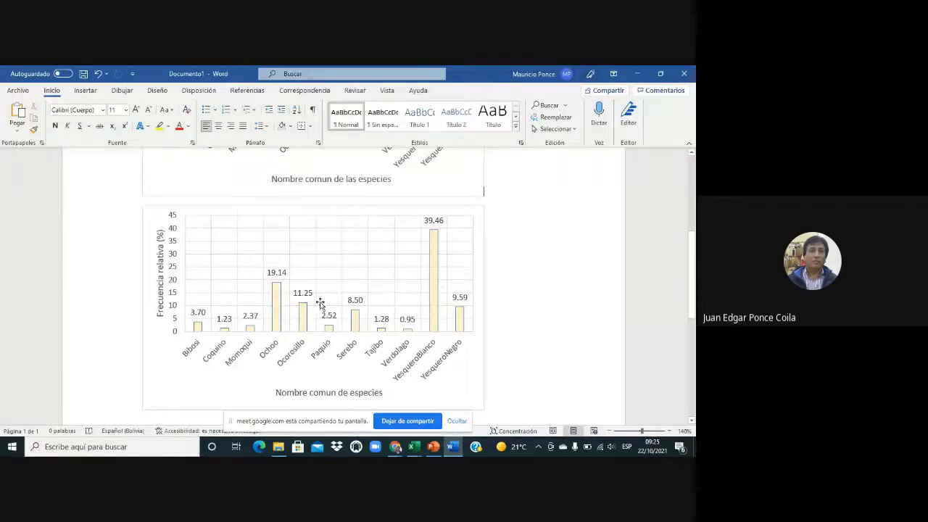
scroll(320, 303, "down", 2)
scroll(317, 303, "up", 2)
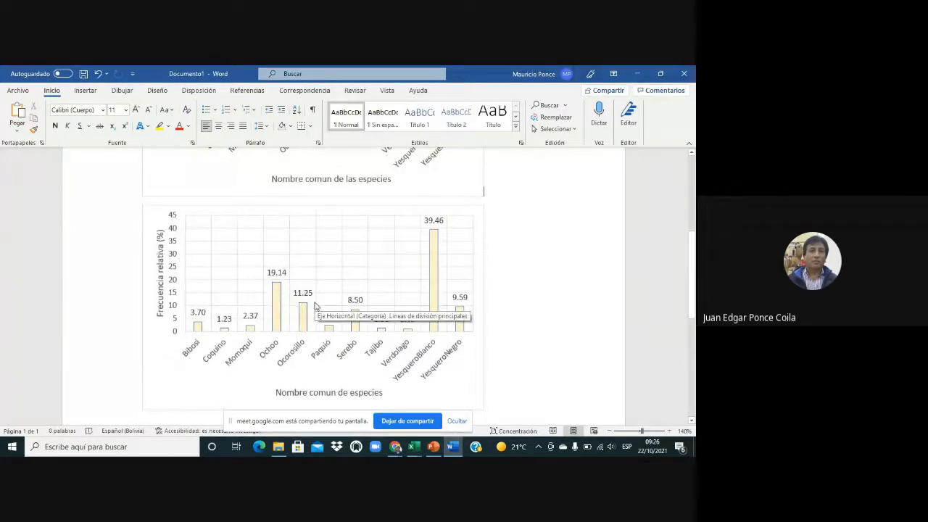
scroll(503, 239, "down", 2)
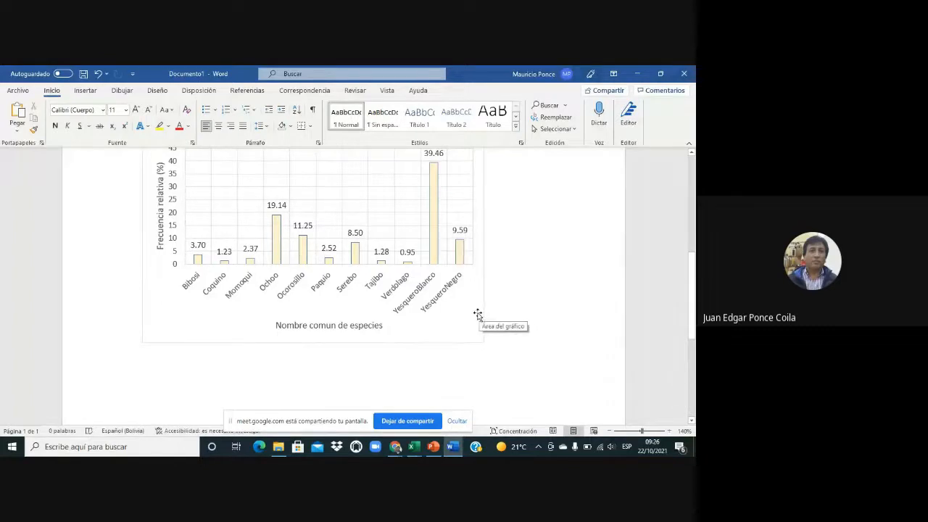
scroll(533, 347, "down", 3)
scroll(533, 347, "up", 8)
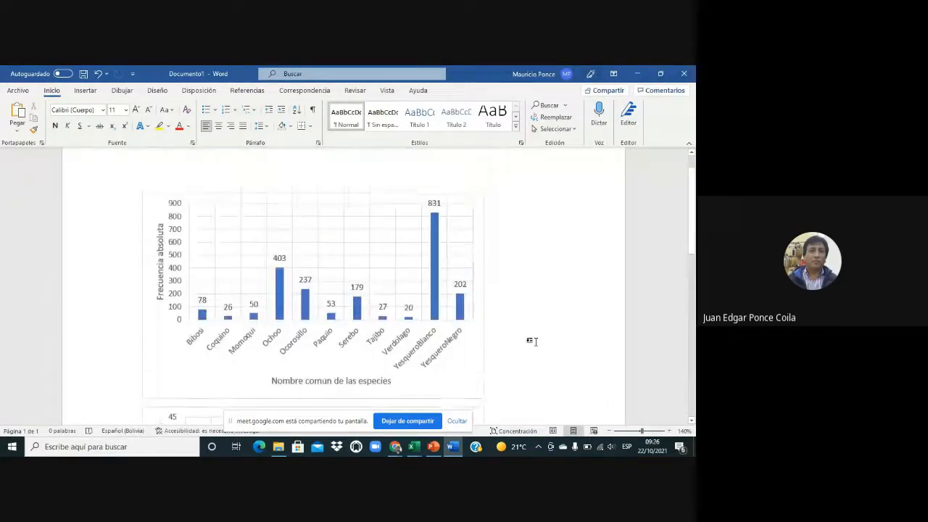
scroll(534, 340, "down", 4)
Step: Return to Libro1 in Excel and review the Especie frequency table on Hoja1, highlighting its header and classes 1 to 5
mouse_move(414, 452)
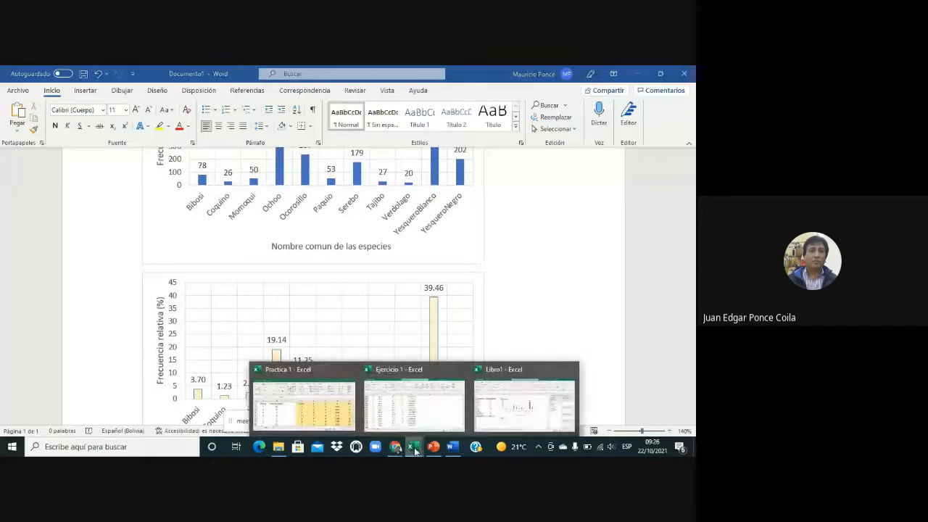
left_click(519, 404)
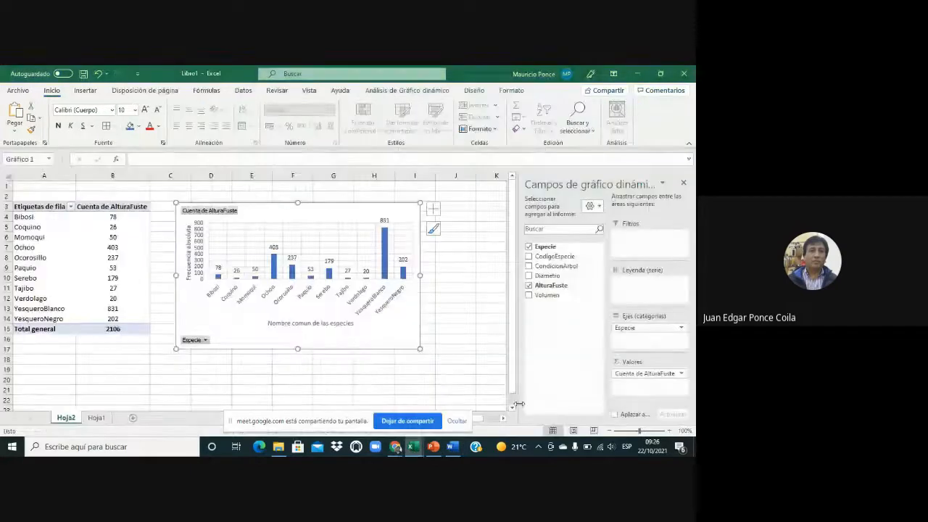
left_click(96, 417)
scroll(335, 334, "up", 4)
scroll(335, 333, "up", 3)
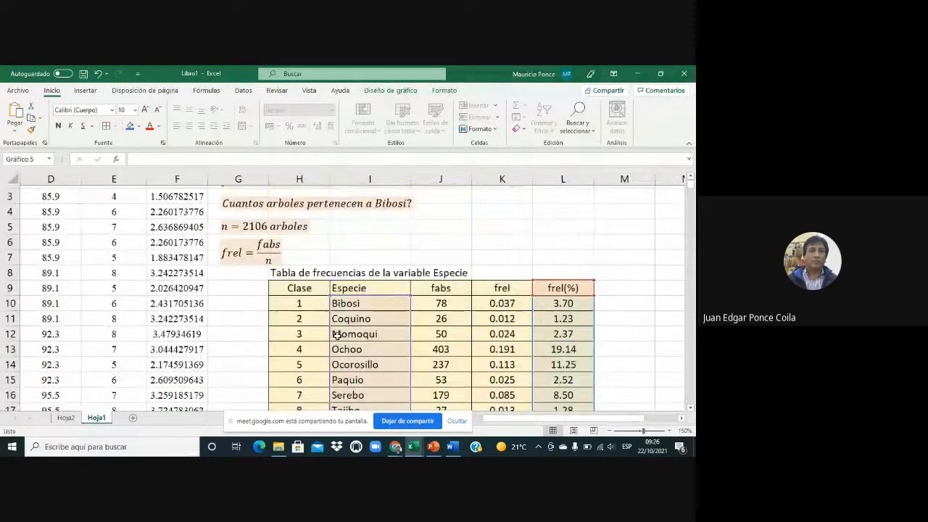
scroll(336, 332, "down", 2)
left_click_drag(302, 226, 564, 297)
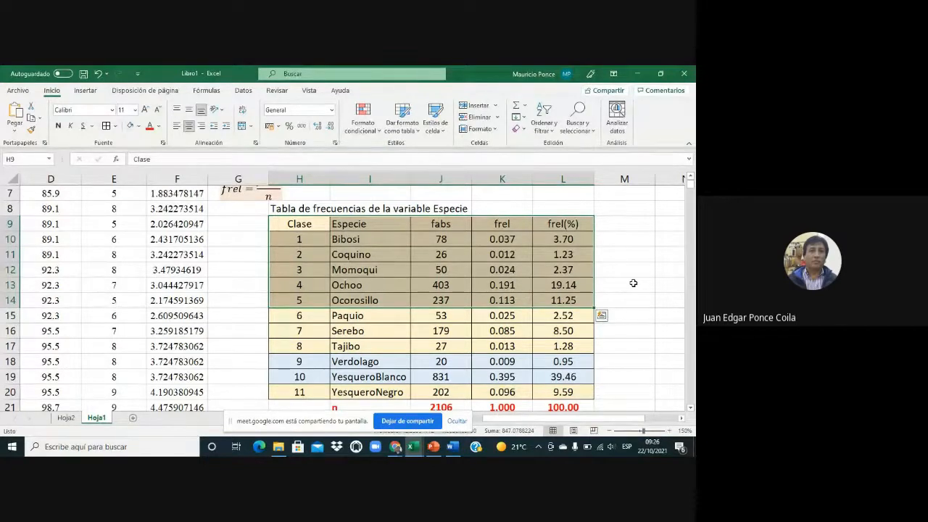
left_click(640, 271)
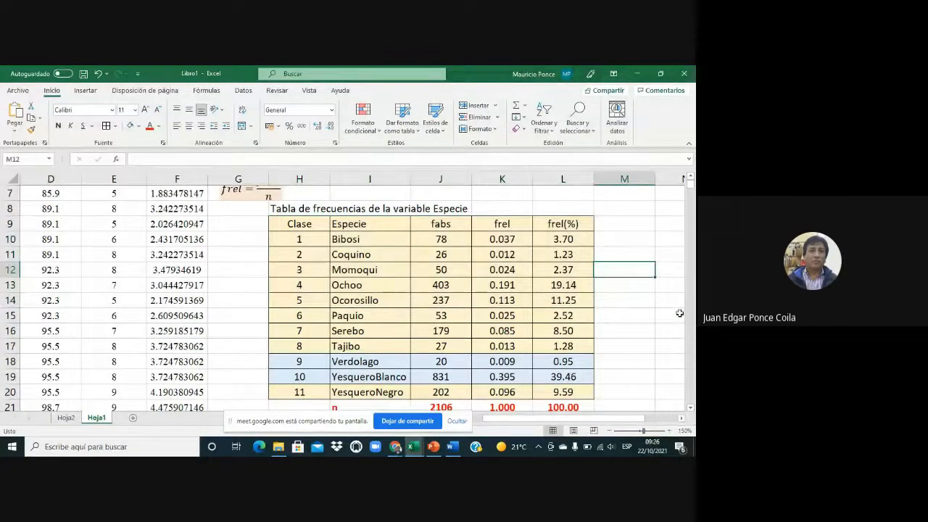
Step: Examine the relative frequency chart below the table on Hoja1 and the frequency formulas above it
scroll(680, 313, "down", 8)
scroll(660, 317, "up", 2)
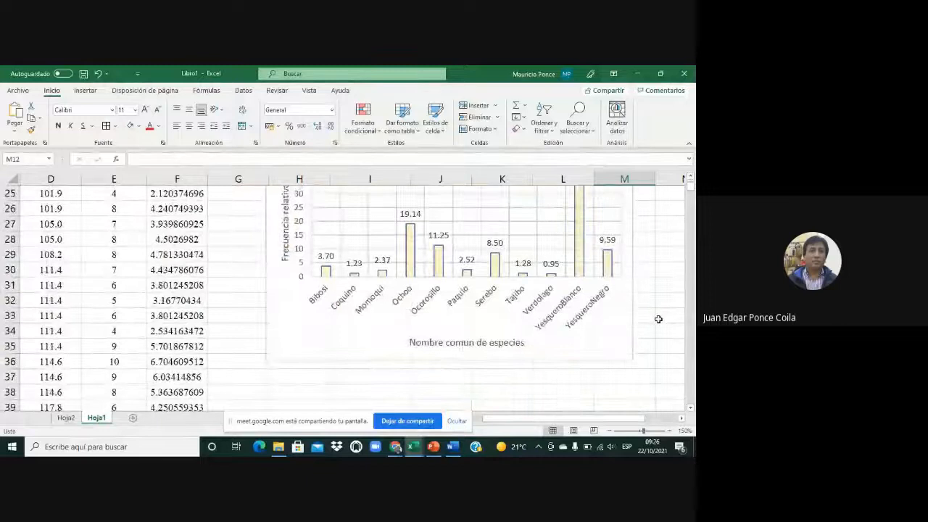
scroll(658, 319, "up", 3)
scroll(656, 319, "down", 2)
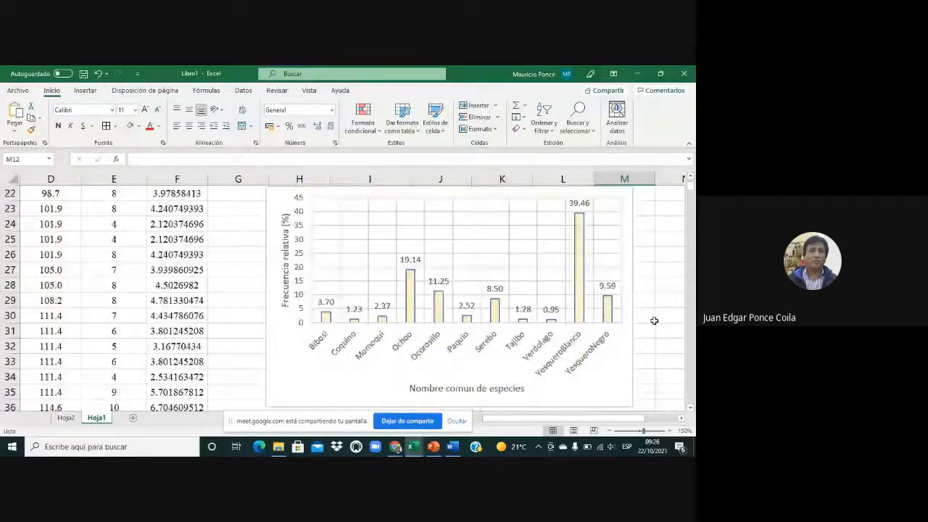
scroll(654, 320, "down", 1)
scroll(653, 320, "up", 8)
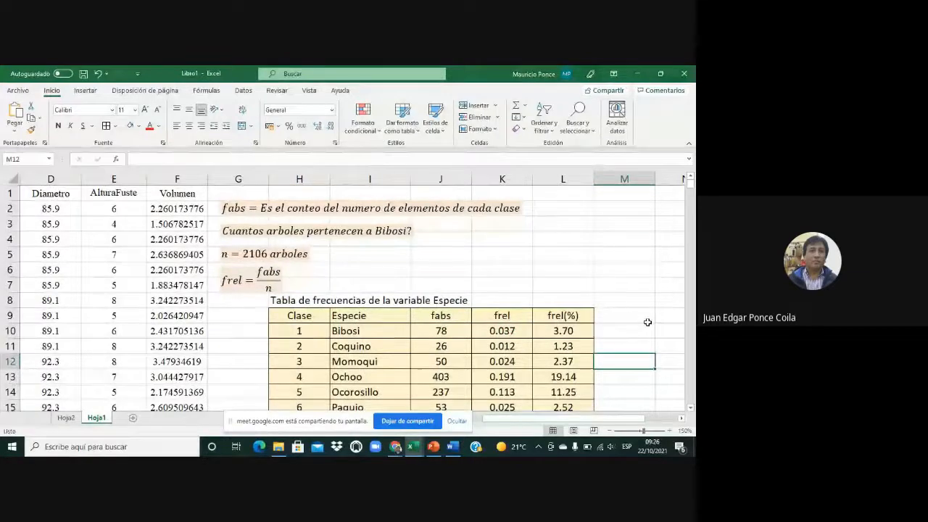
scroll(648, 322, "down", 6)
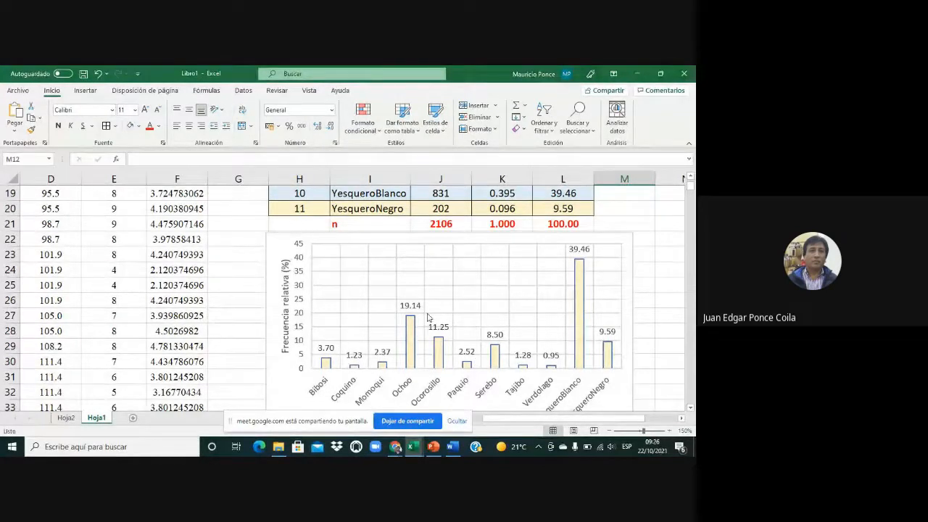
Step: Add a chart title to the relative frequency chart on Hoja1
left_click(404, 237)
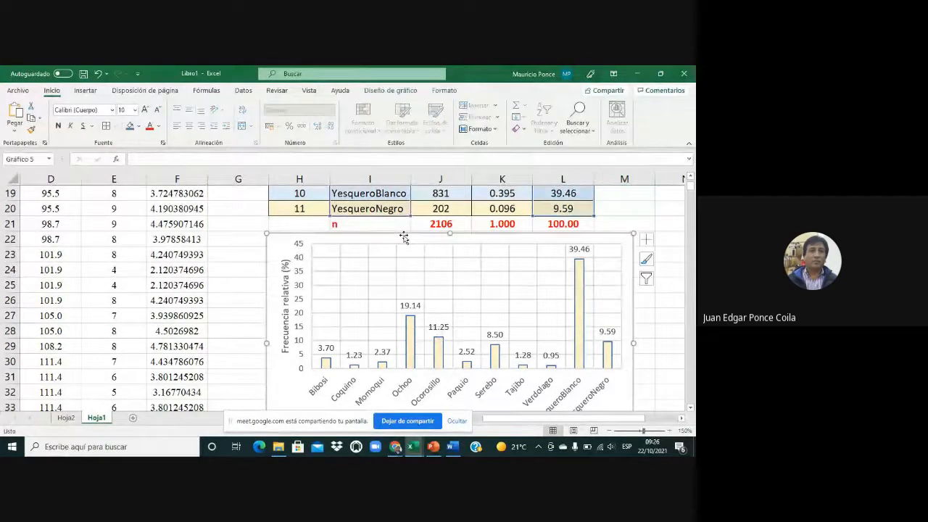
right_click(404, 239)
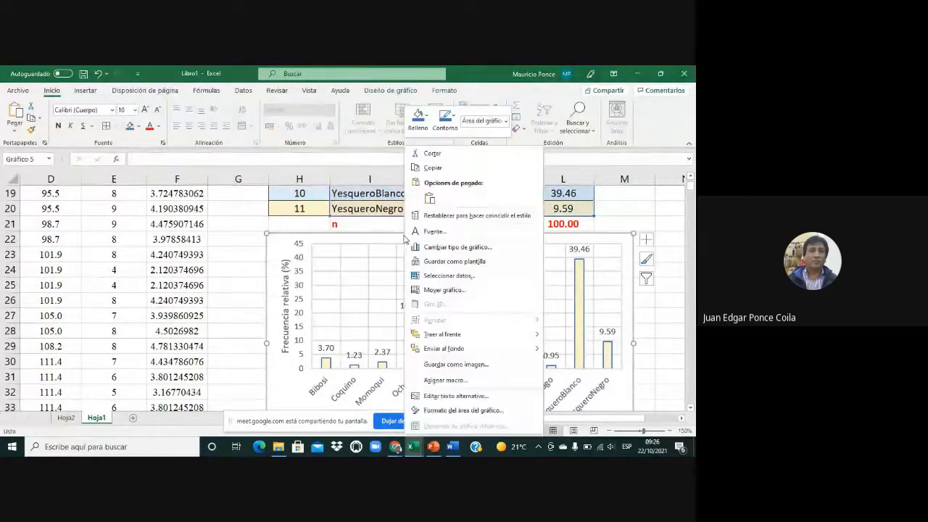
left_click(645, 239)
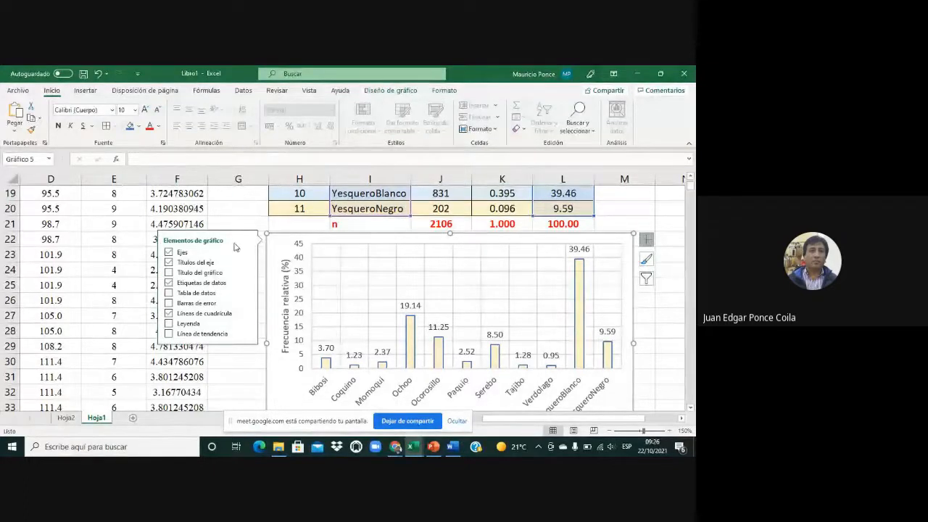
left_click(169, 273)
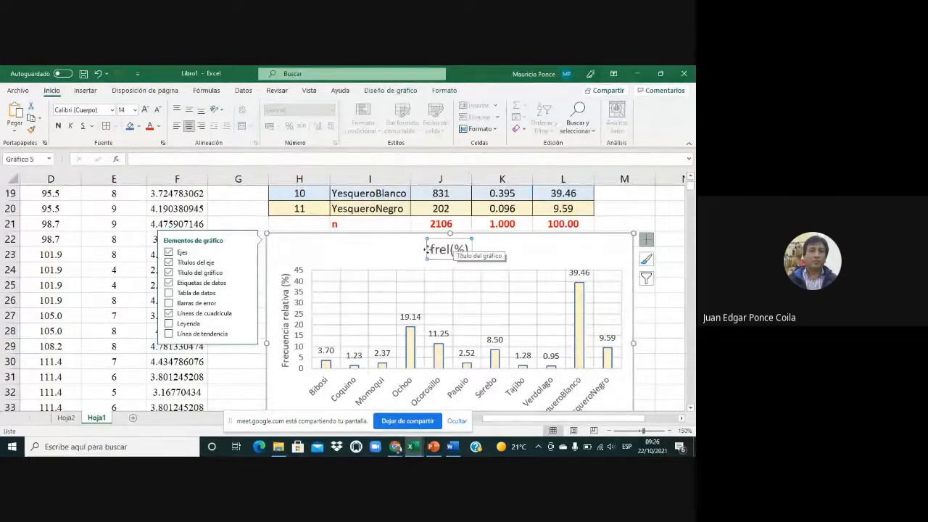
Step: Replace the relative frequency chart's title text with "Histograma de la variable Especie"
left_click_drag(430, 249, 481, 249)
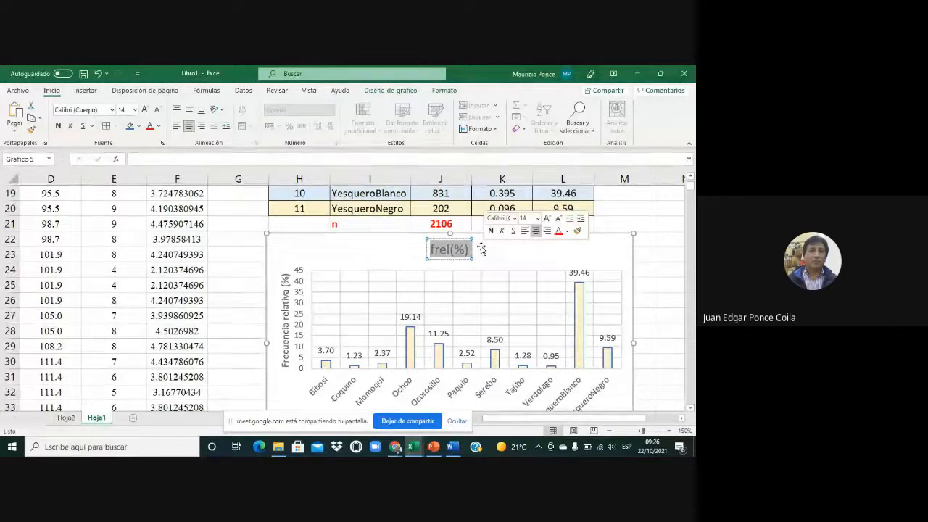
type("Hist")
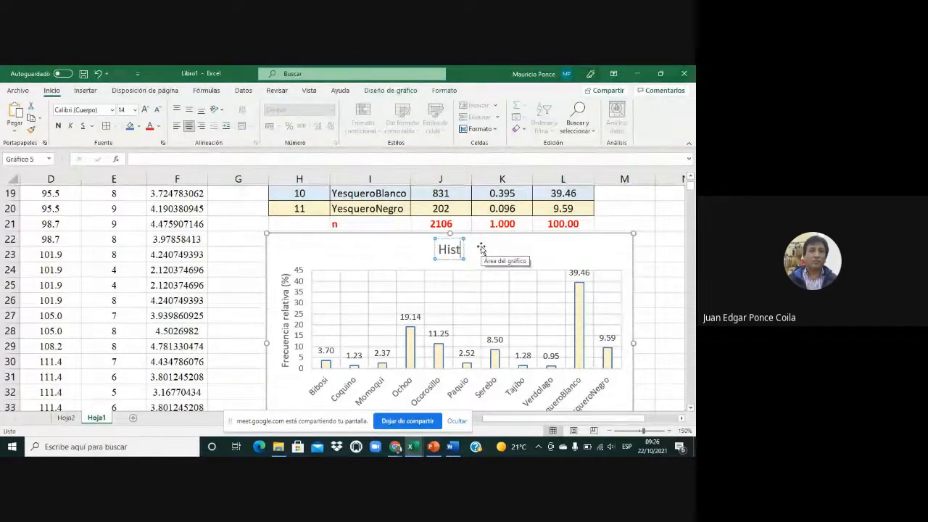
type("ograma de")
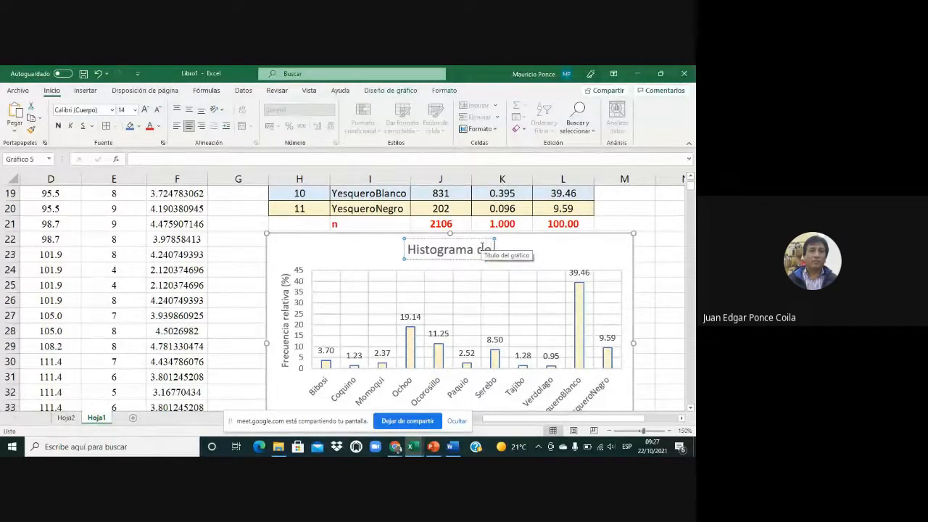
type(" la var")
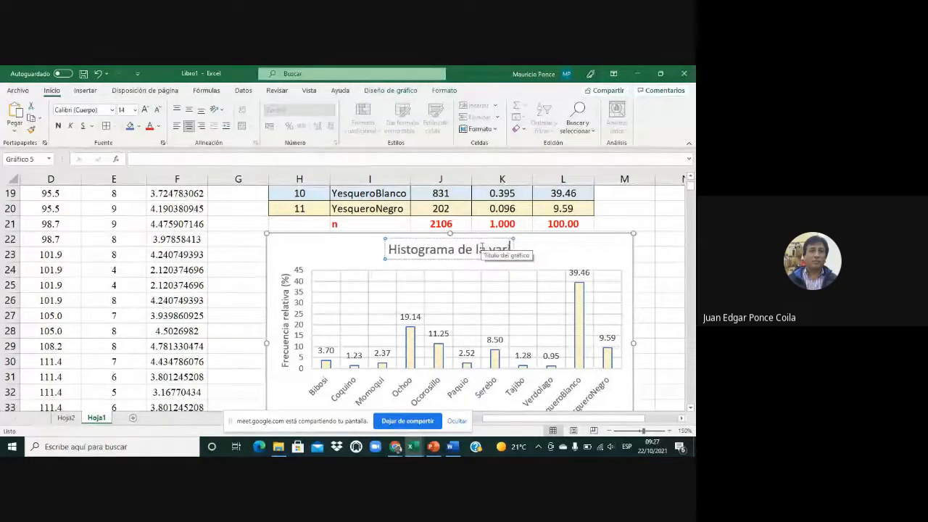
type("iable")
key("BackSpace")
key("BackSpace")
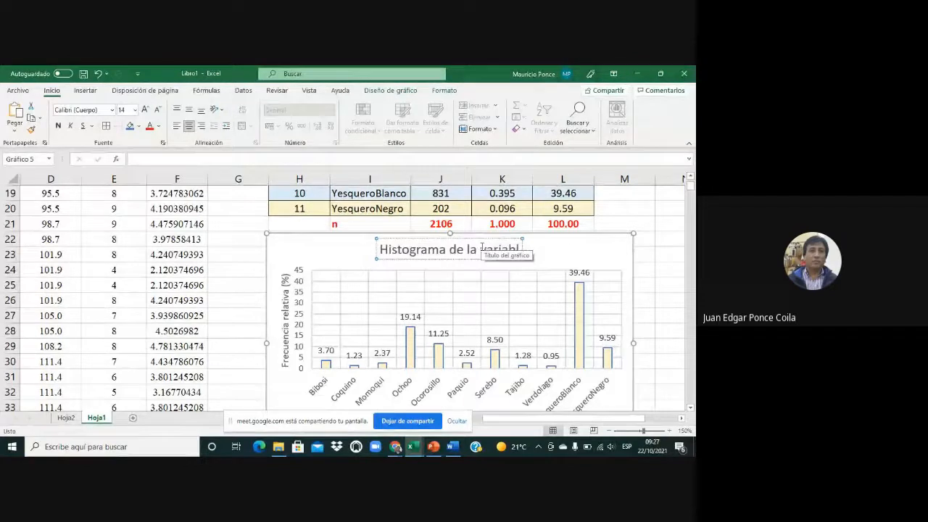
type("e Ed")
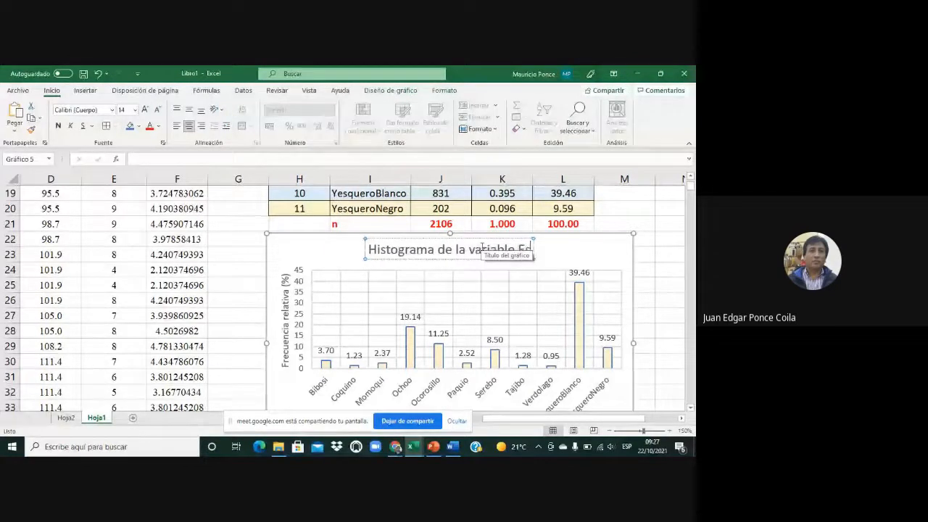
key("BackSpace")
type("specie")
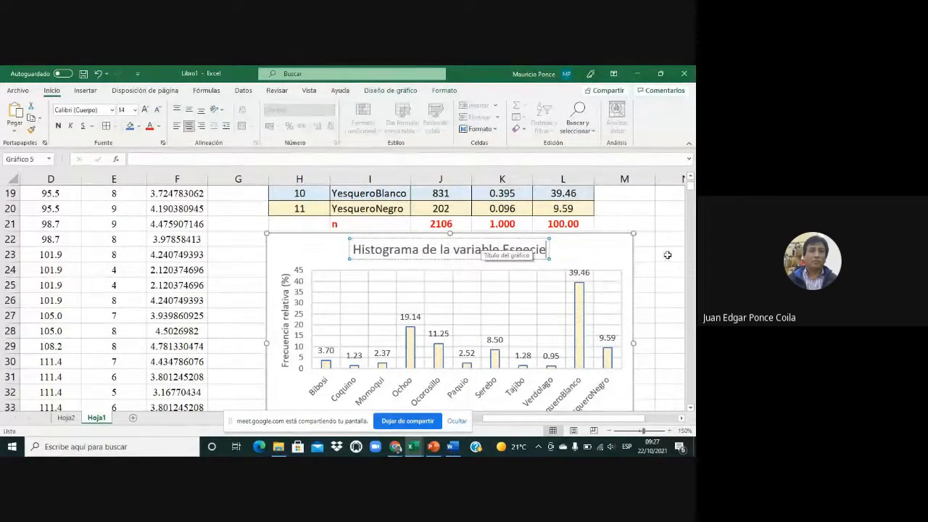
left_click(657, 289)
scroll(657, 290, "down", 1)
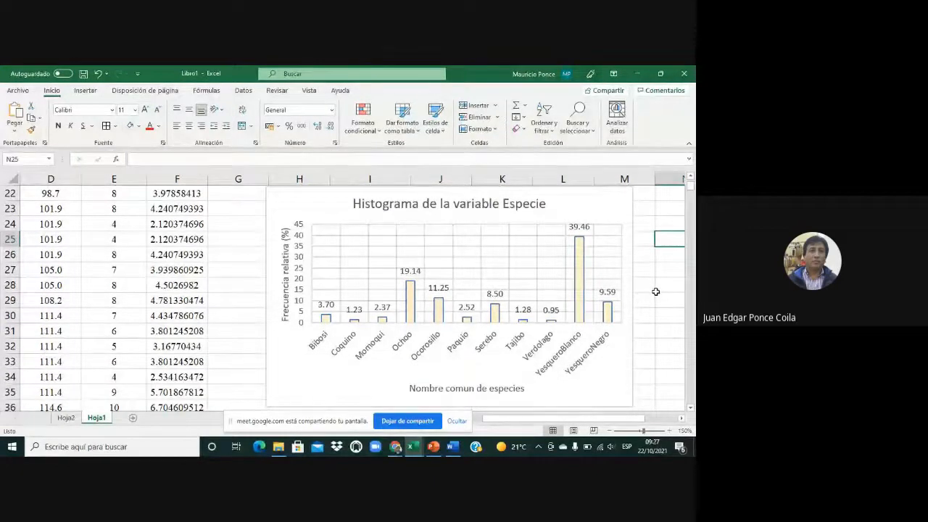
Step: Compare the Especie frequency table on Hoja1 with the "Histograma de la variable Especie" chart below it, including the relative frequency percentages
scroll(655, 292, "up", 5)
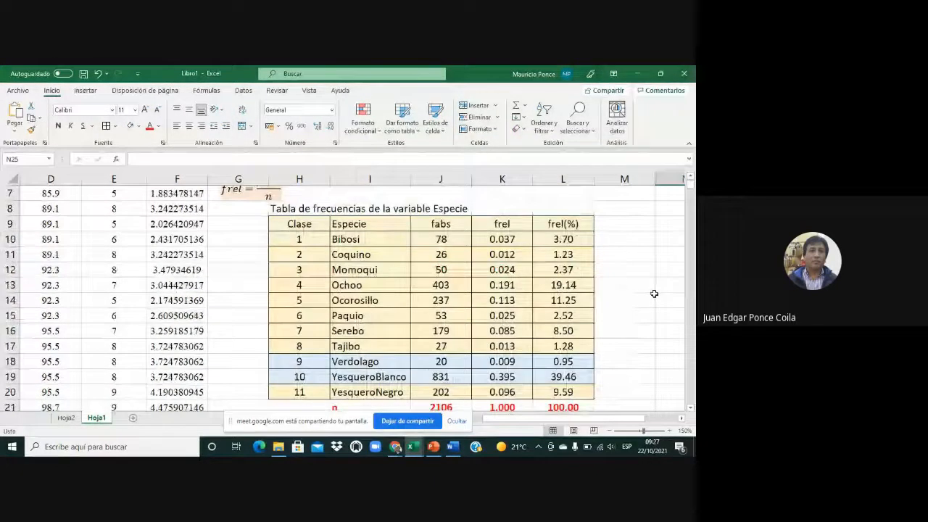
scroll(653, 294, "down", 1)
scroll(654, 293, "up", 2)
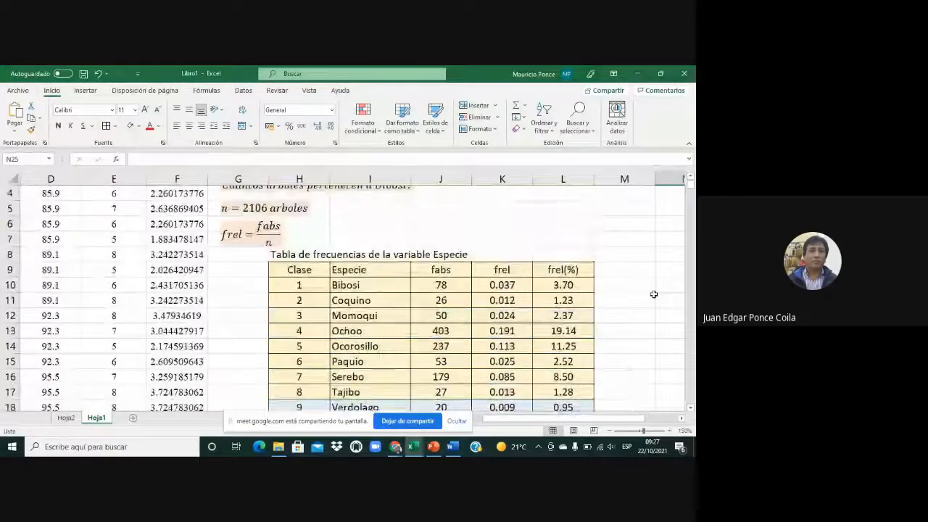
scroll(654, 293, "down", 1)
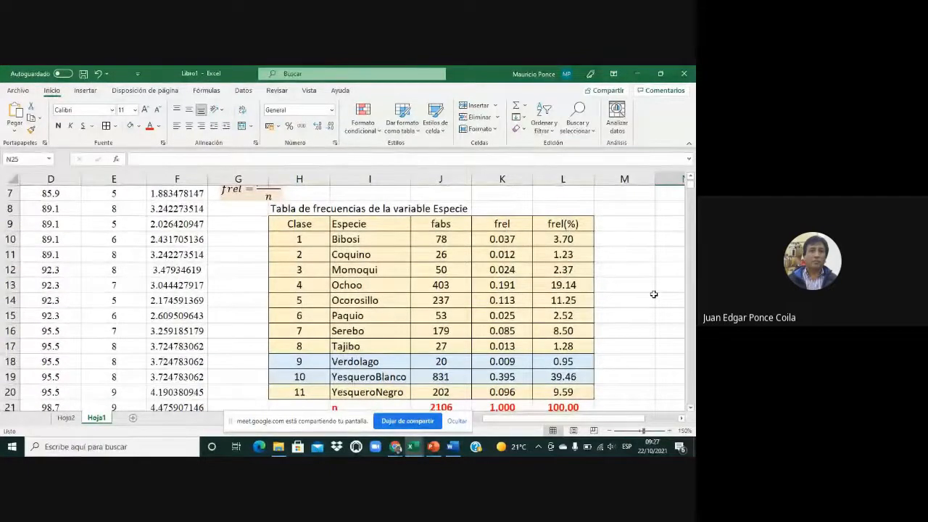
scroll(654, 294, "down", 5)
scroll(647, 302, "up", 1)
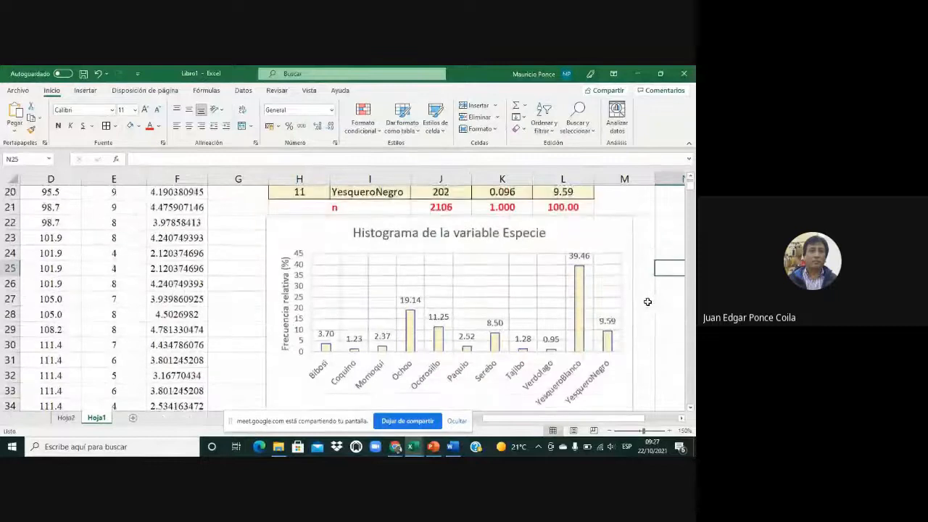
scroll(647, 302, "up", 4)
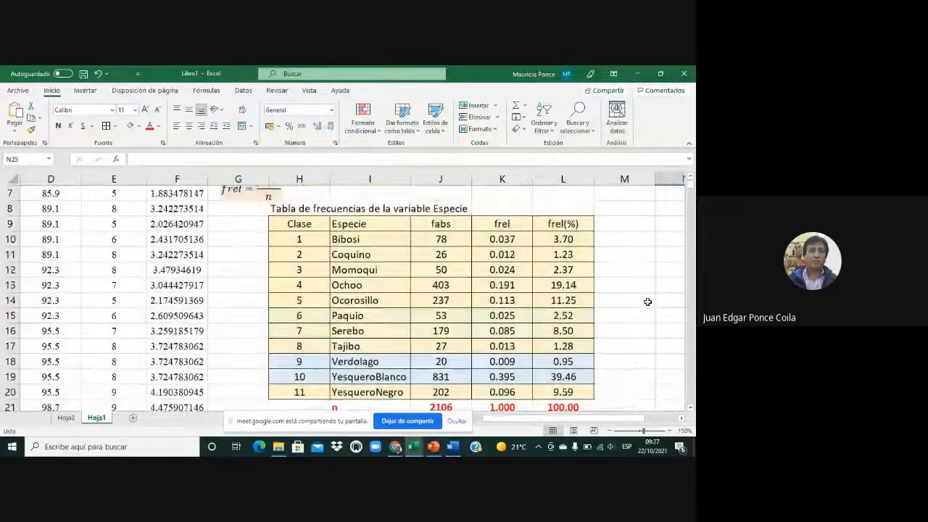
scroll(647, 302, "down", 3)
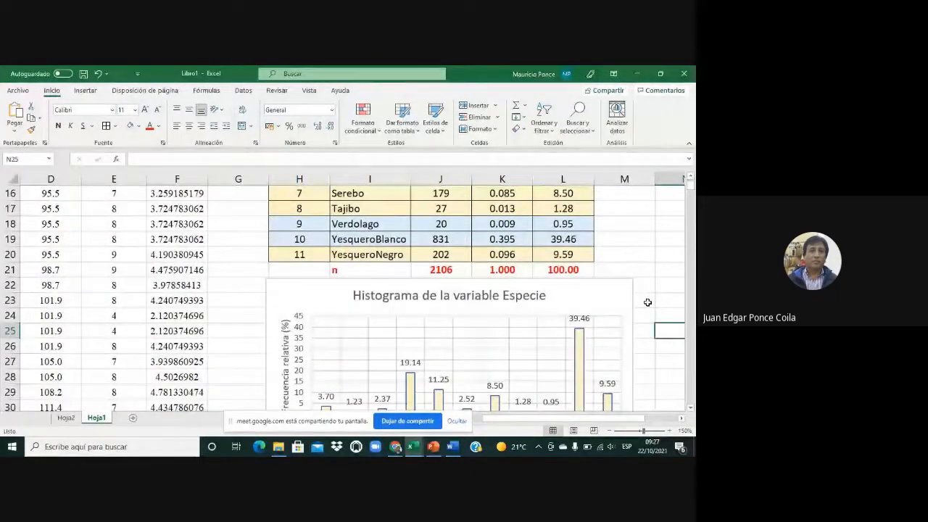
scroll(534, 288, "down", 2)
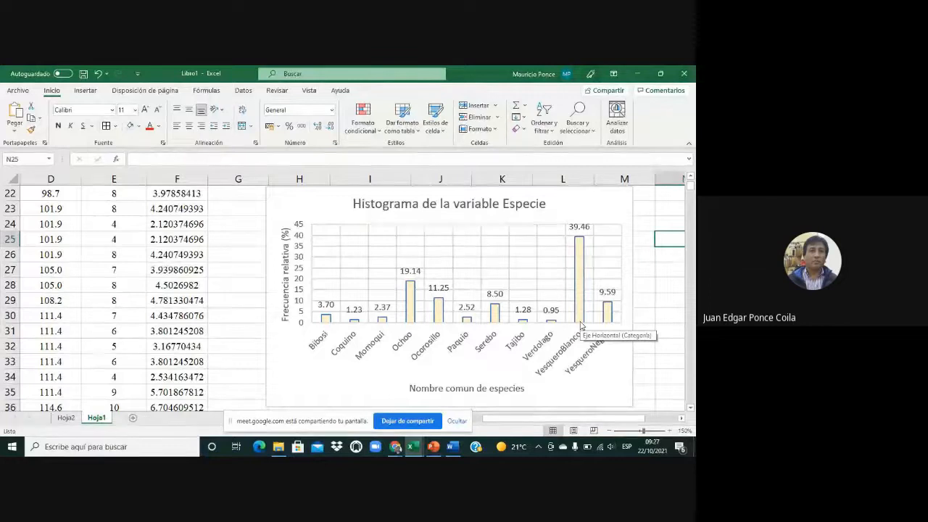
scroll(553, 295, "up", 6)
scroll(553, 296, "down", 2)
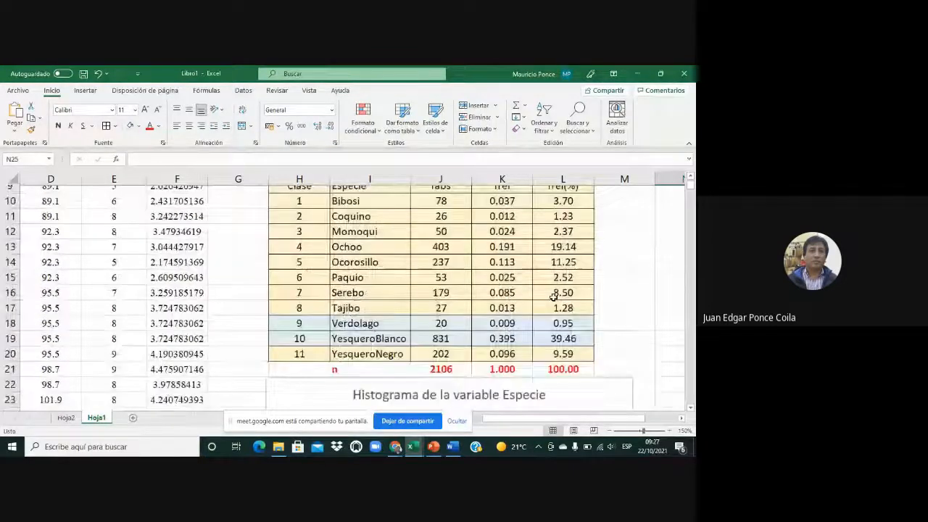
scroll(553, 296, "up", 1)
scroll(553, 295, "up", 1)
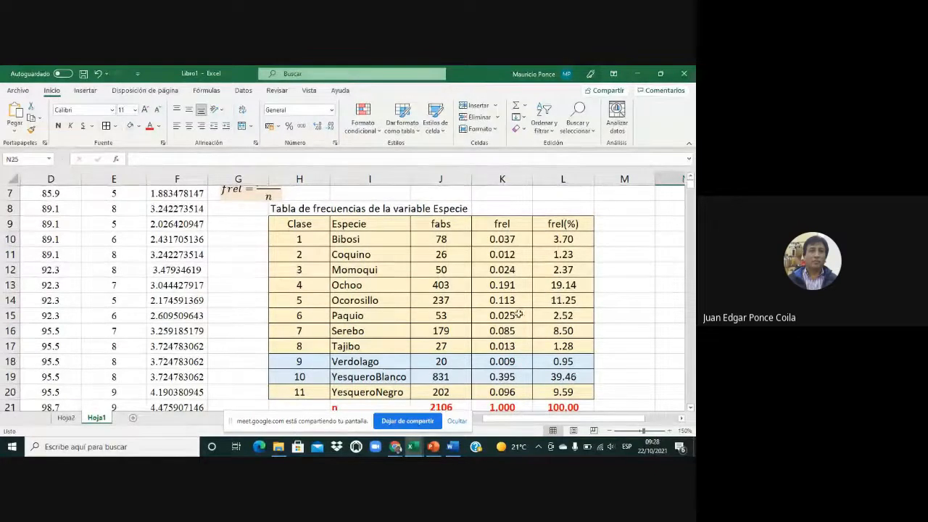
scroll(519, 313, "down", 5)
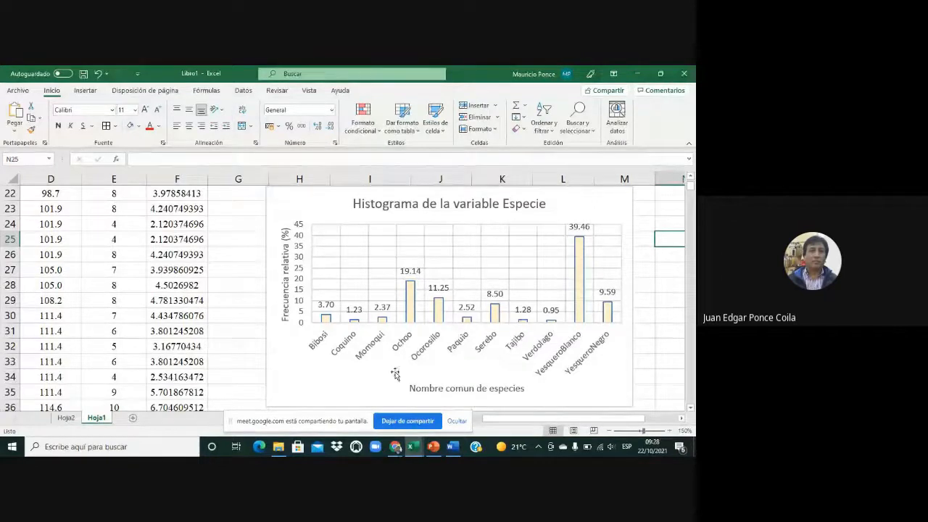
Step: Stop sharing the screen in the Google Meet call
left_click(410, 421)
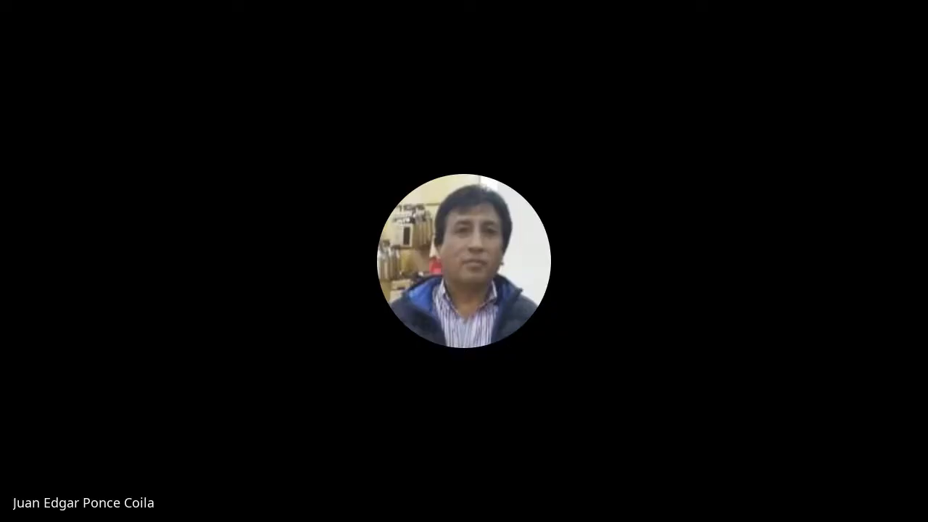